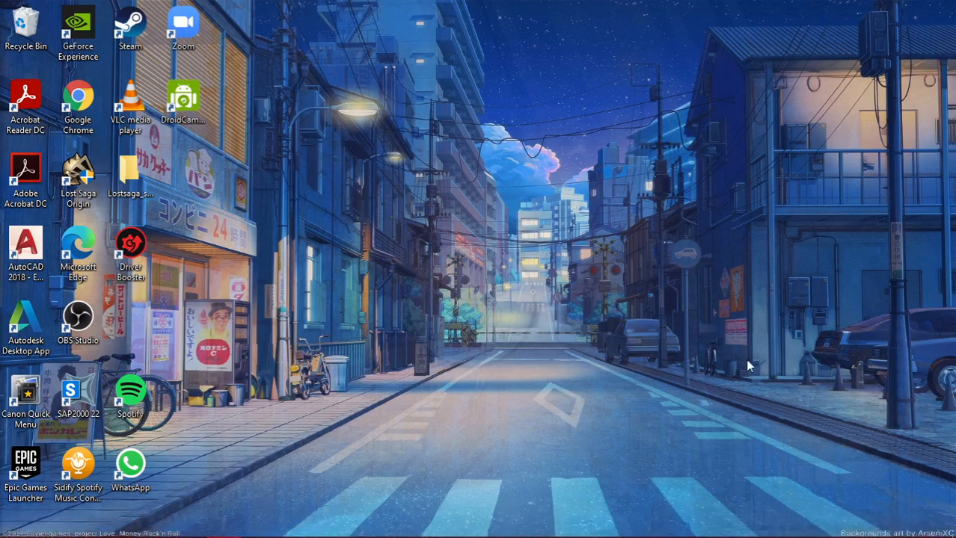
Open the Drawing1.dwg drawing in AutoCAD and examine the truss with its span and height dimensions
{"action": "mouse_move", "coordinate": [460, 535]}
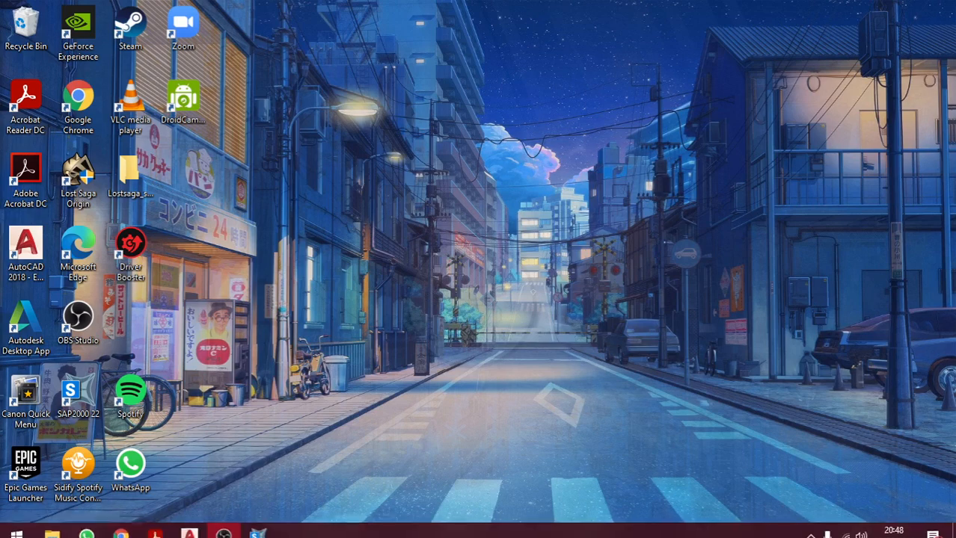
{"action": "mouse_move", "coordinate": [189, 524]}
{"action": "left_click", "coordinate": [265, 460]}
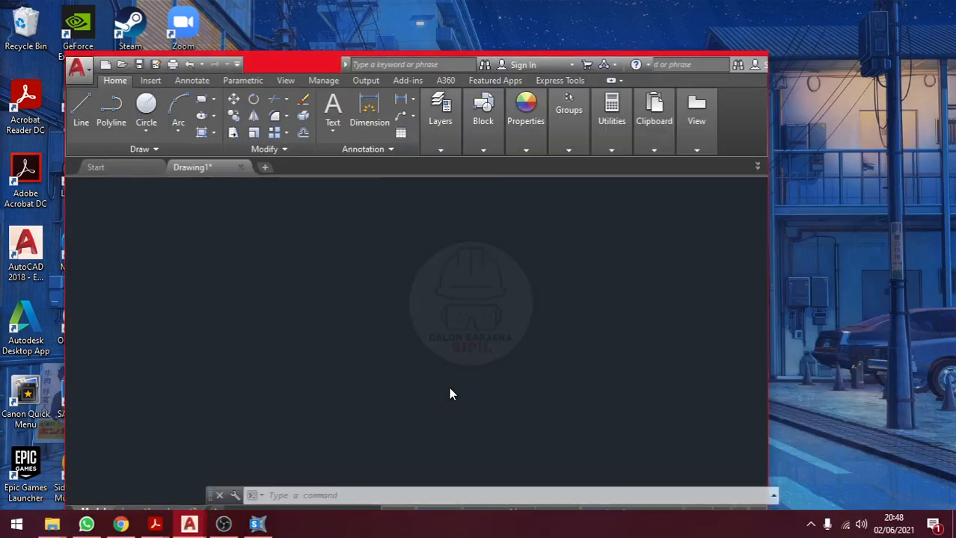
{"action": "left_click", "coordinate": [719, 60]}
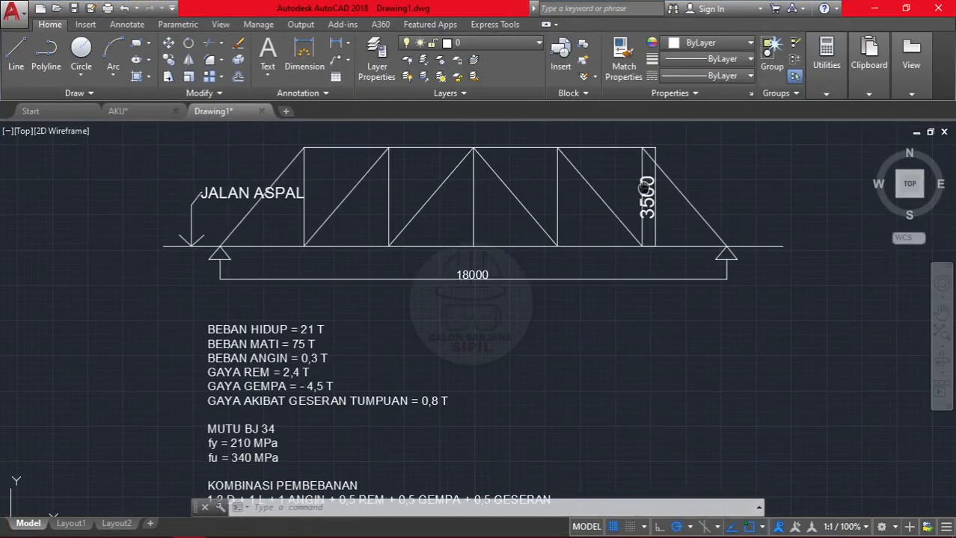
{"action": "scroll", "coordinate": [605, 190], "scroll_direction": "up", "scroll_amount": 2}
{"action": "mouse_move", "coordinate": [607, 198]}
{"action": "middle_mouse_down"}
{"action": "mouse_move", "coordinate": [719, 277]}
{"action": "mouse_move", "coordinate": [704, 275]}
{"action": "middle_mouse_up"}
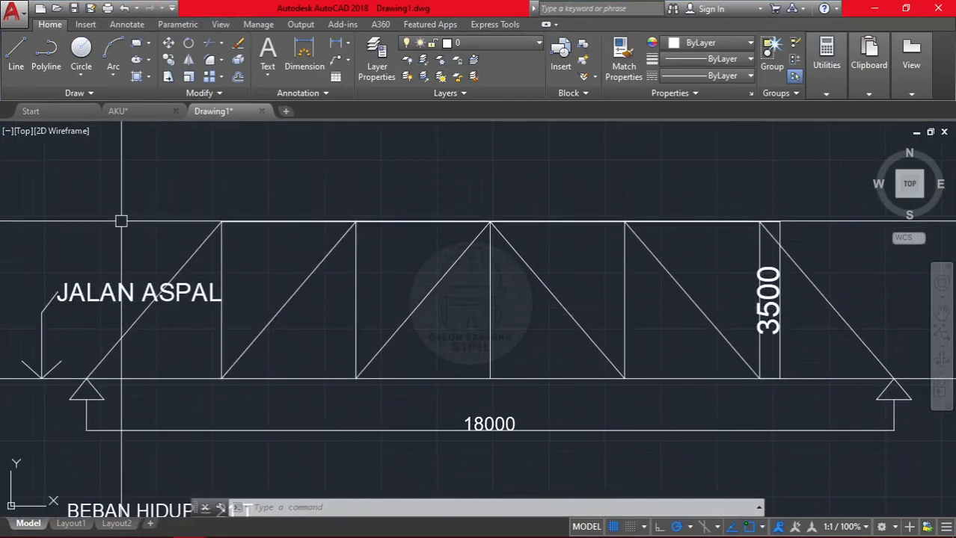
{"action": "middle_click_drag", "start_coordinate": [30, 314], "coordinate": [47, 312]}
{"action": "left_click", "coordinate": [13, 268]}
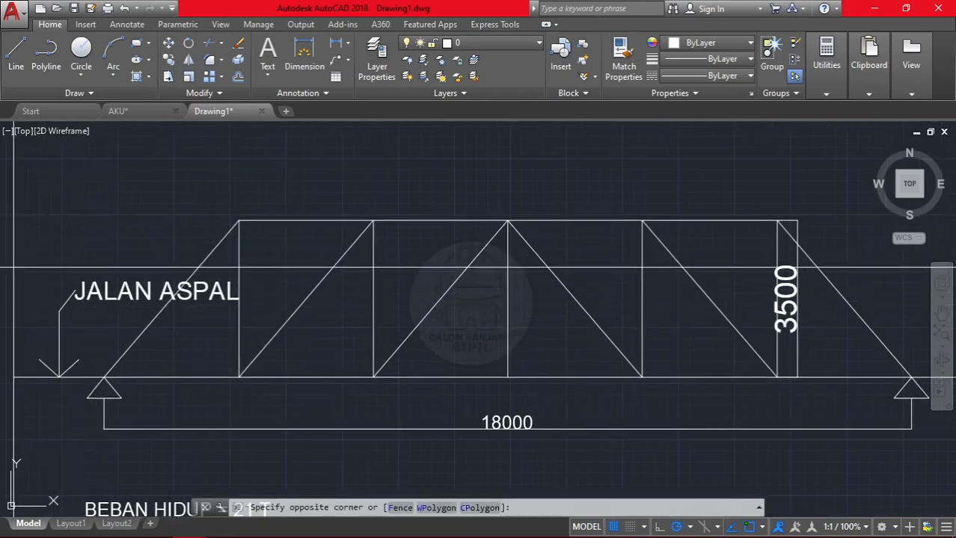
{"action": "left_click", "coordinate": [228, 378]}
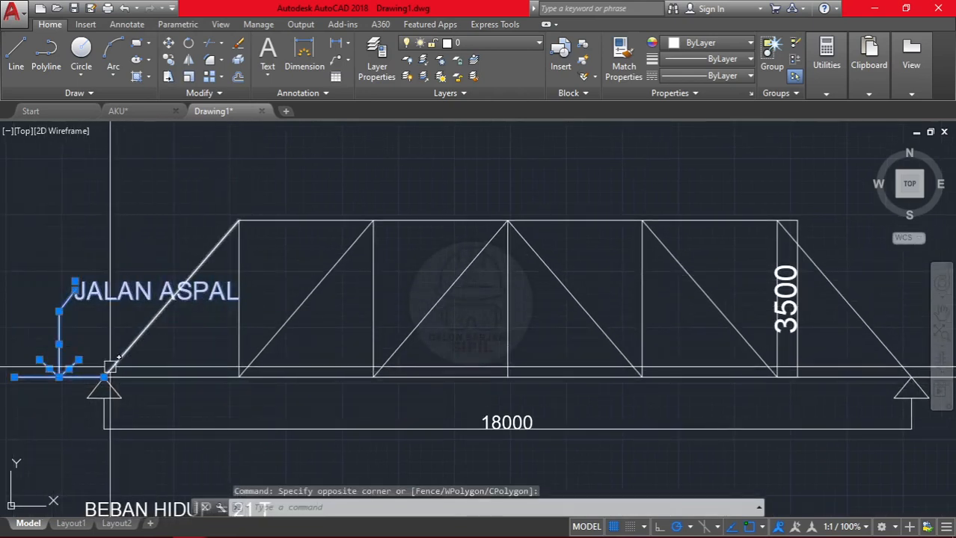
{"action": "type", "text": "m"}
{"action": "key", "text": "Return"}
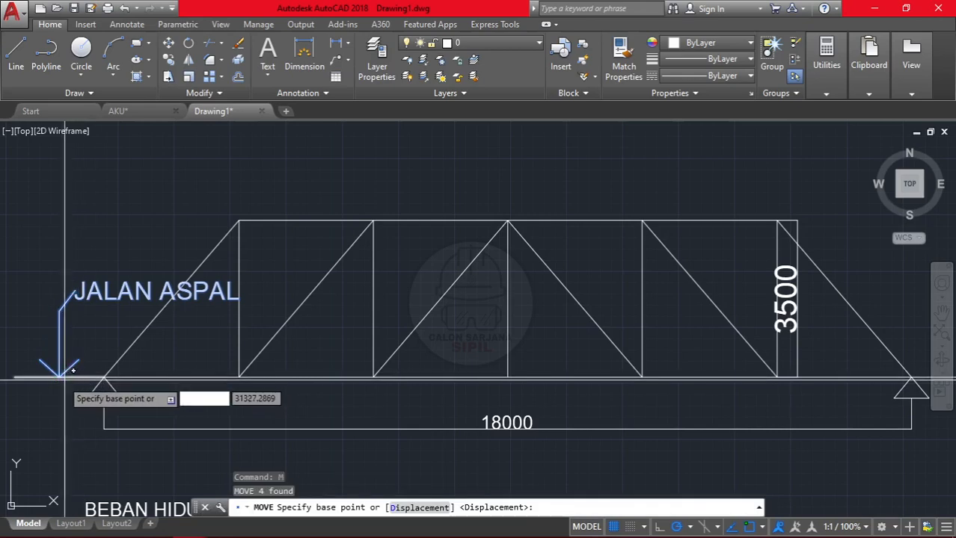
{"action": "left_click", "coordinate": [59, 377]}
{"action": "middle_click_drag", "start_coordinate": [497, 224], "coordinate": [468, 253]}
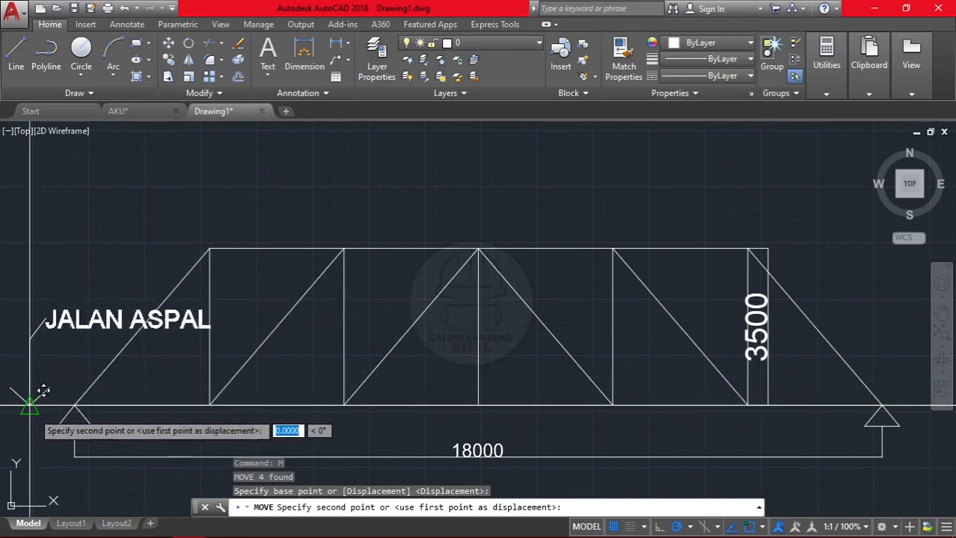
{"action": "key", "text": "Escape"}
Examine the load values, steel grade and load combination listed below the truss
{"action": "mouse_move", "coordinate": [276, 397]}
{"action": "middle_mouse_down"}
{"action": "mouse_move", "coordinate": [275, 284]}
{"action": "mouse_move", "coordinate": [290, 298]}
{"action": "middle_mouse_up"}
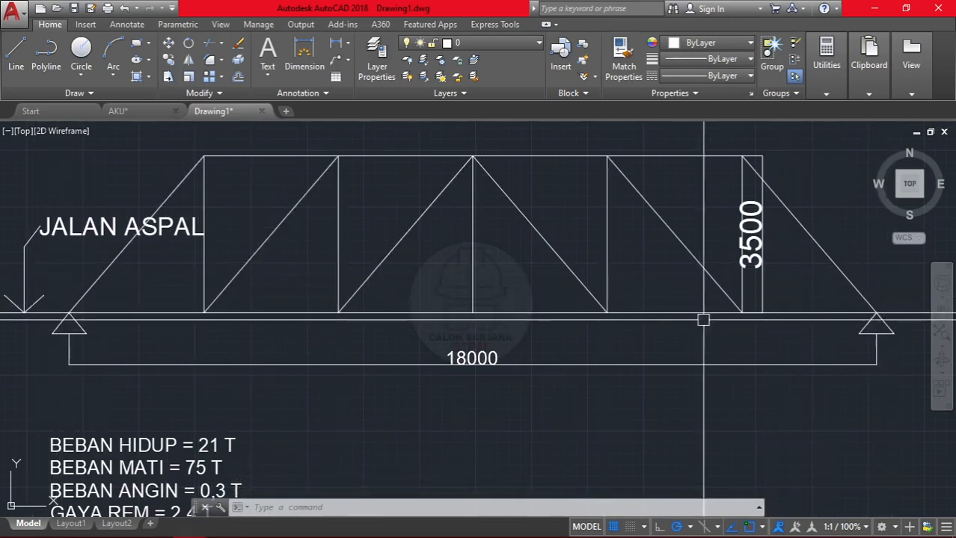
{"action": "scroll", "coordinate": [452, 359], "scroll_direction": "down", "scroll_amount": 2}
{"action": "mouse_move", "coordinate": [452, 367]}
{"action": "middle_mouse_down"}
{"action": "mouse_move", "coordinate": [453, 260]}
{"action": "mouse_move", "coordinate": [452, 285]}
{"action": "middle_mouse_up"}
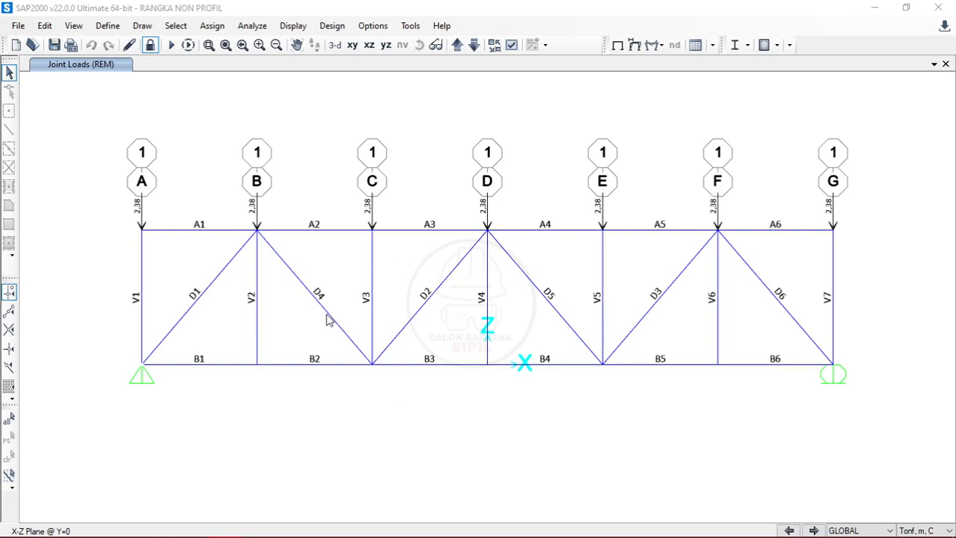
Switch to SAP2000 and display the joint loads of the ANGIN load pattern on the RANGKA NON PROFIL truss
{"action": "left_click", "coordinate": [429, 275]}
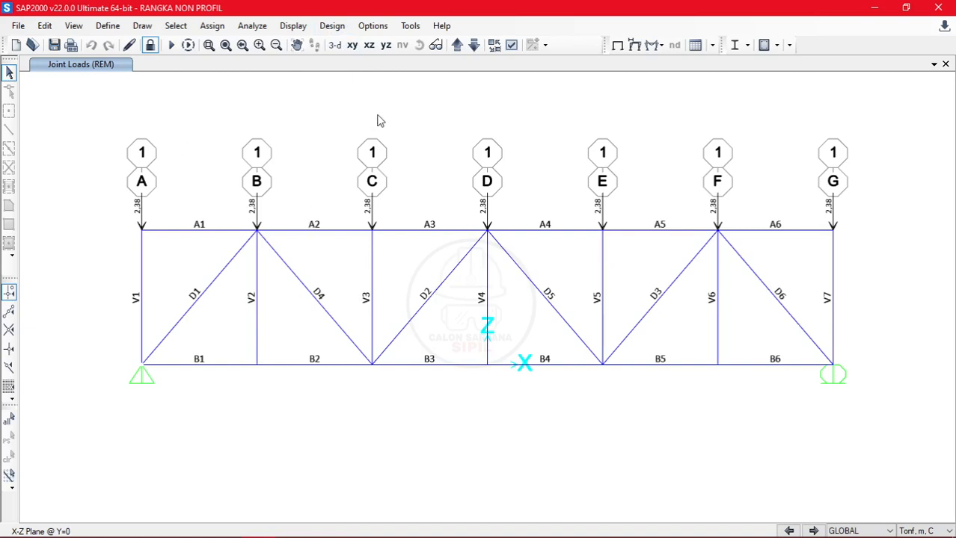
{"action": "left_click", "coordinate": [373, 25]}
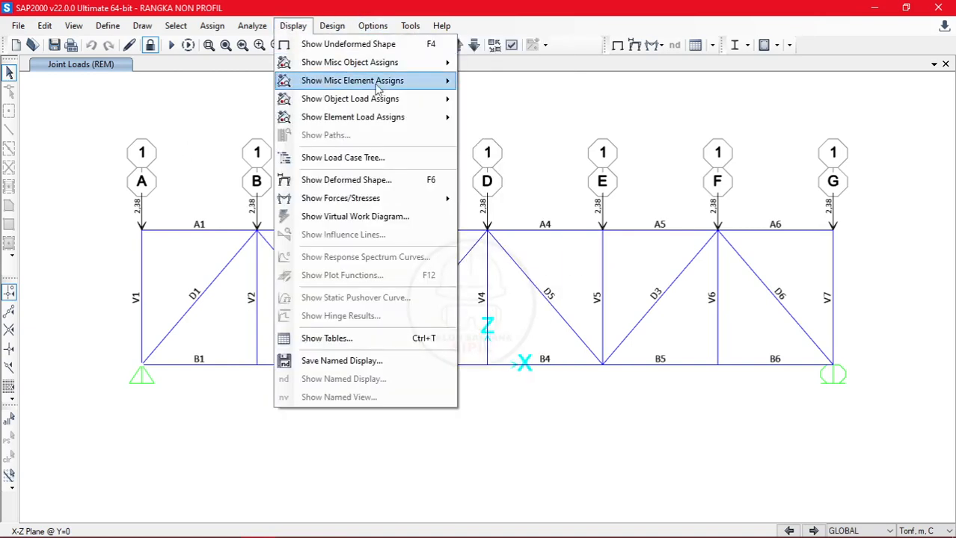
{"action": "left_click", "coordinate": [505, 118]}
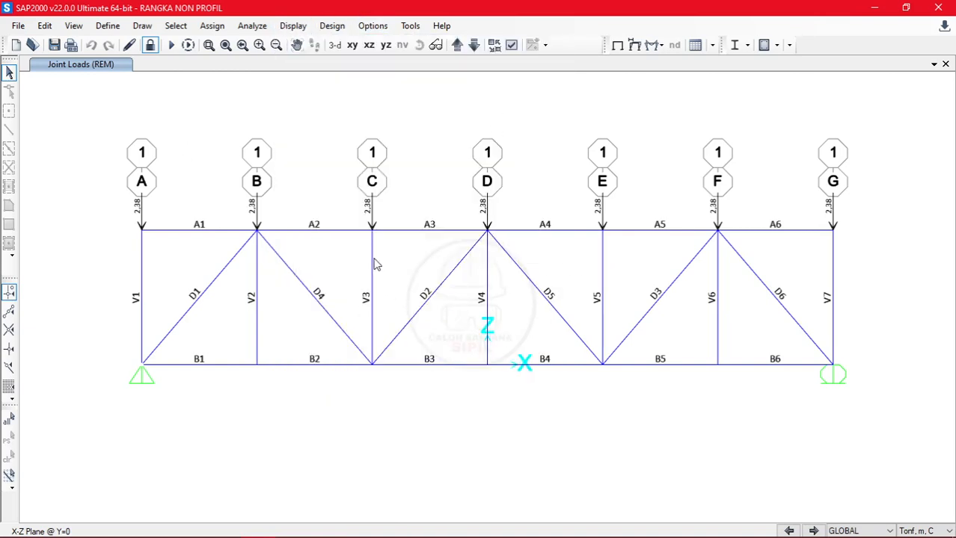
{"action": "left_click_drag", "start_coordinate": [419, 172], "coordinate": [73, 324]}
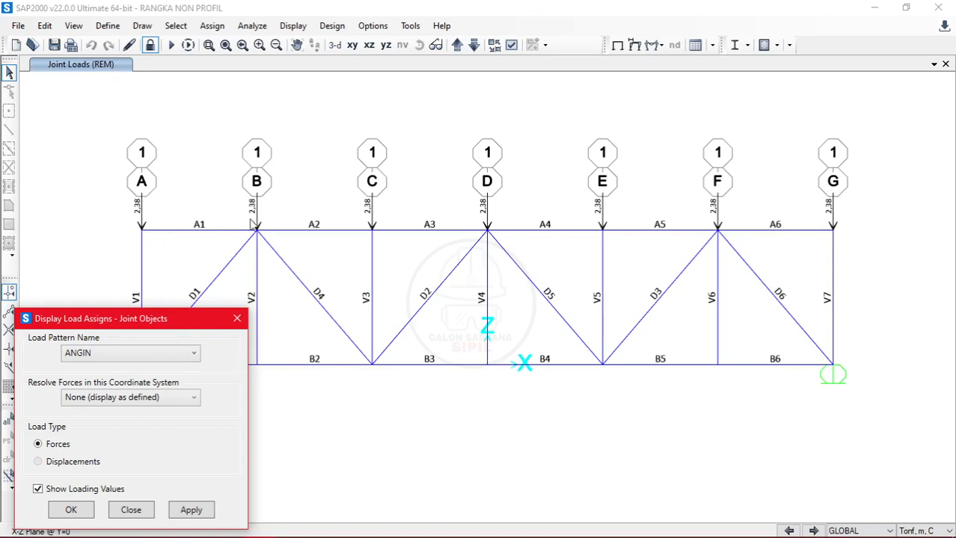
{"action": "left_click", "coordinate": [127, 360]}
{"action": "left_click", "coordinate": [125, 367]}
{"action": "left_click", "coordinate": [203, 512]}
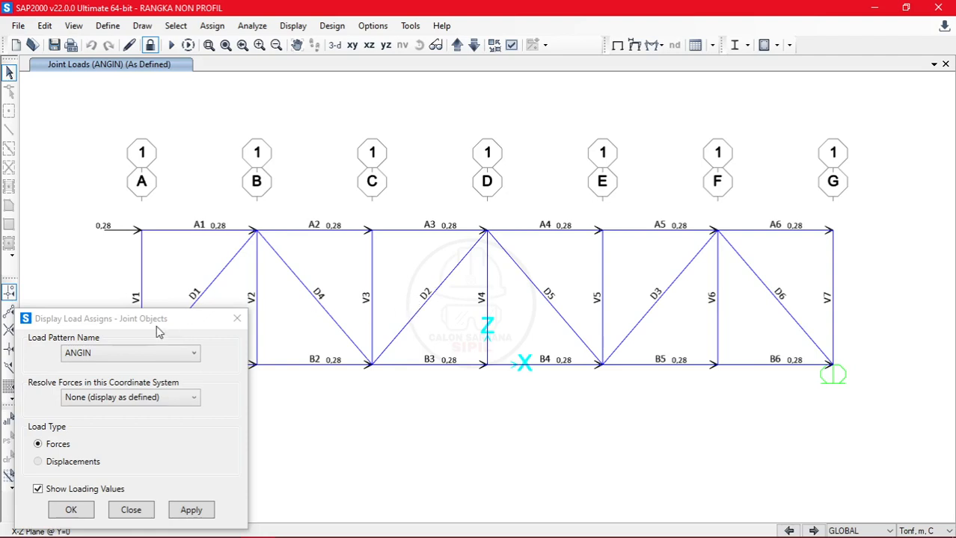
Display the joint loads of the GEMPA pattern and of the GESEK pattern to check their directions
{"action": "left_click", "coordinate": [137, 357]}
{"action": "left_click", "coordinate": [133, 387]}
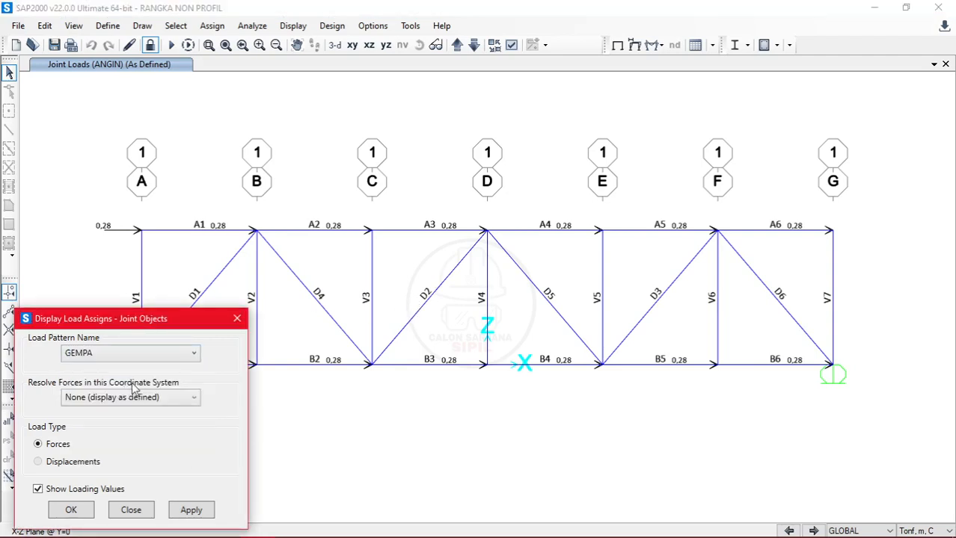
{"action": "left_click", "coordinate": [192, 510]}
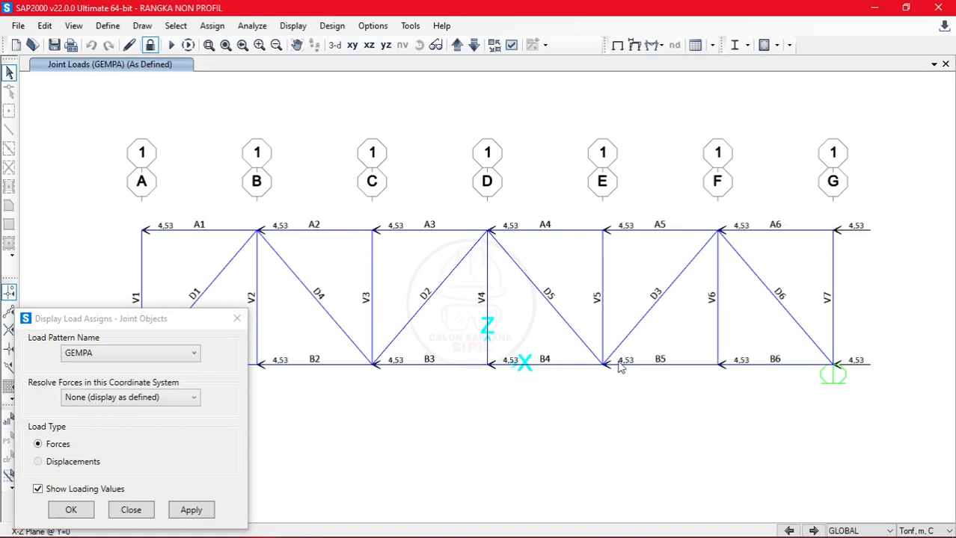
{"action": "left_click", "coordinate": [148, 353]}
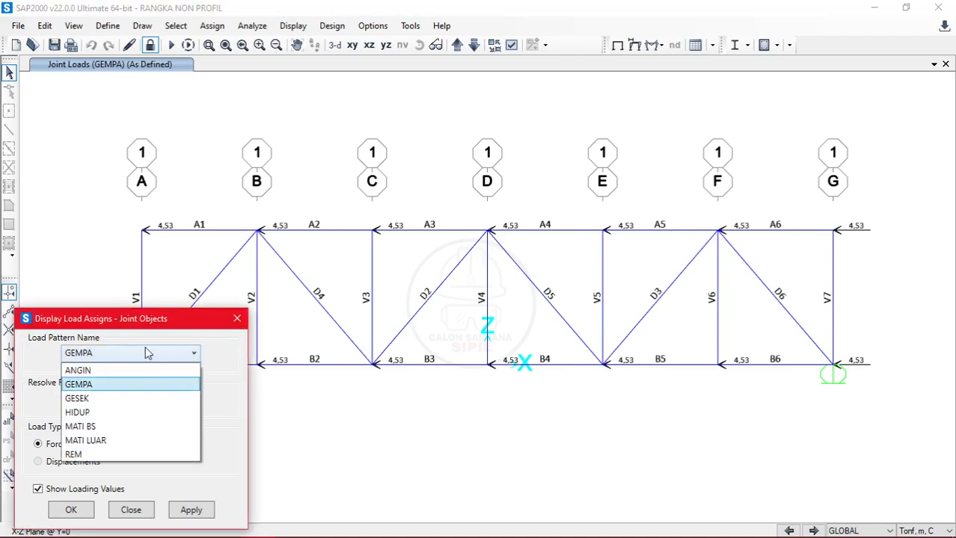
{"action": "left_click", "coordinate": [134, 402]}
{"action": "left_click", "coordinate": [192, 510]}
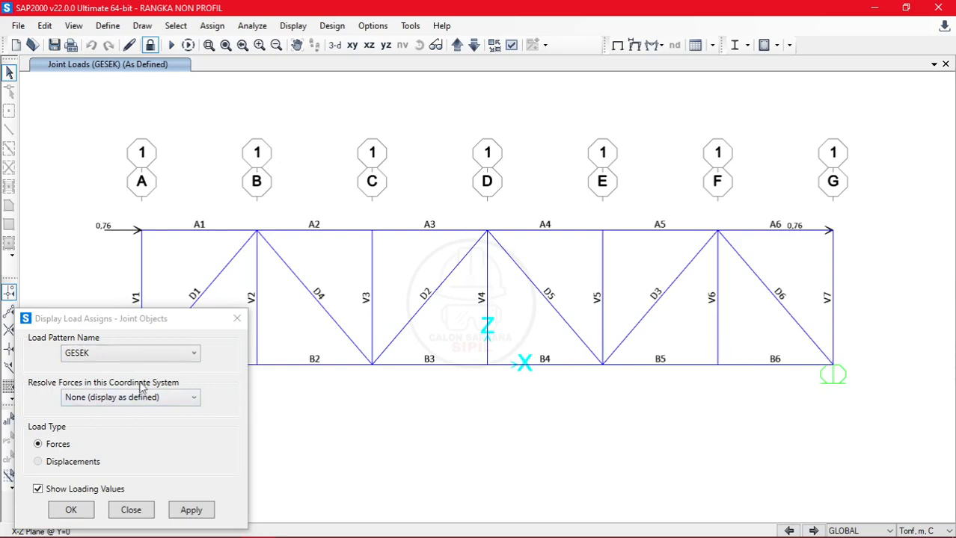
Display the joint loads of the HIDUP pattern and of the MATI LUAR pattern on the truss
{"action": "left_click", "coordinate": [142, 354]}
{"action": "left_click", "coordinate": [128, 406]}
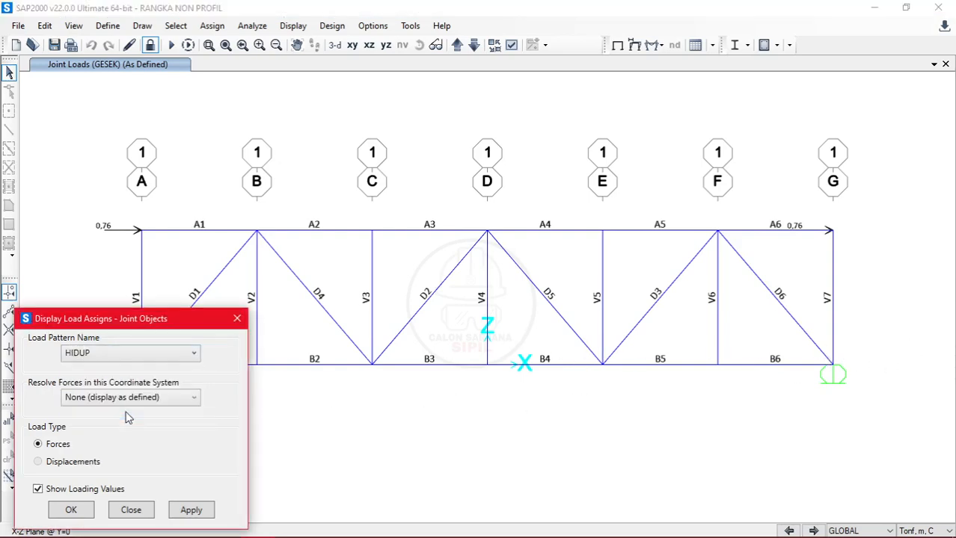
{"action": "left_click", "coordinate": [199, 516]}
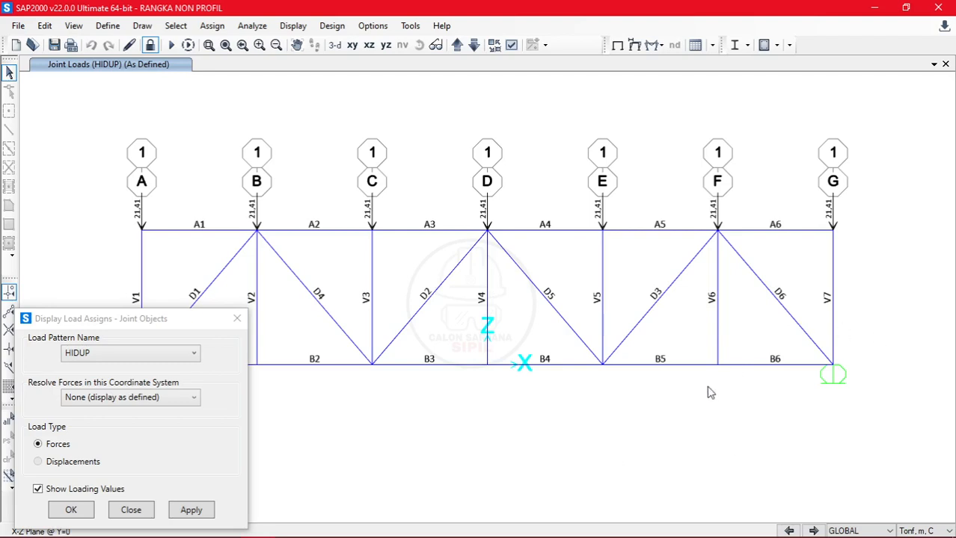
{"action": "left_click", "coordinate": [160, 357]}
{"action": "left_click", "coordinate": [121, 426]}
{"action": "left_click", "coordinate": [126, 356]}
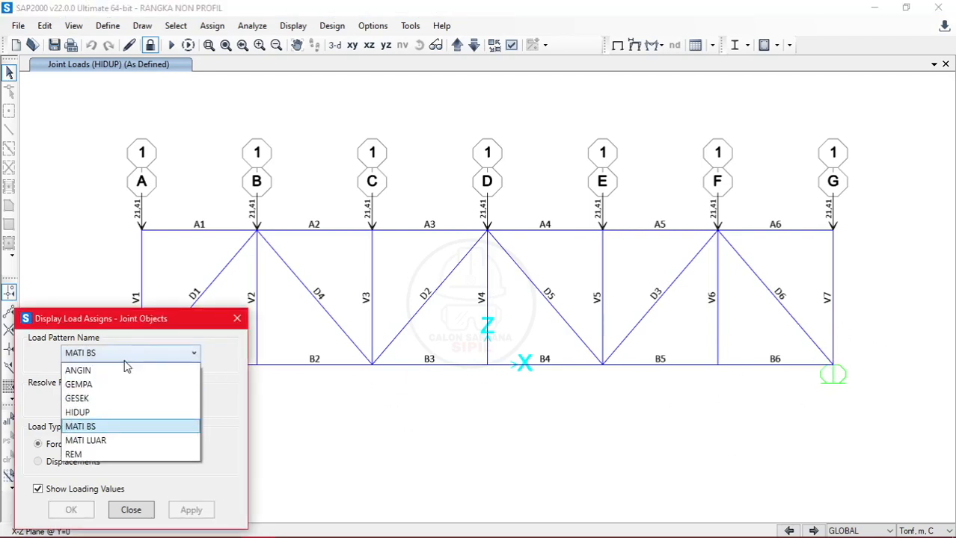
{"action": "left_click", "coordinate": [107, 441]}
{"action": "left_click", "coordinate": [203, 508]}
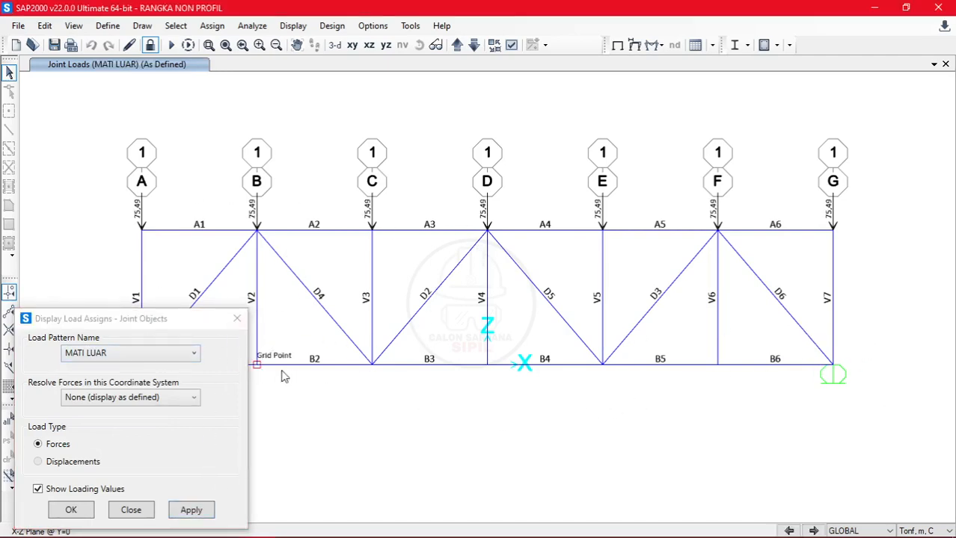
Display the joint loads of the REM pattern and close the load display settings
{"action": "left_click", "coordinate": [134, 353]}
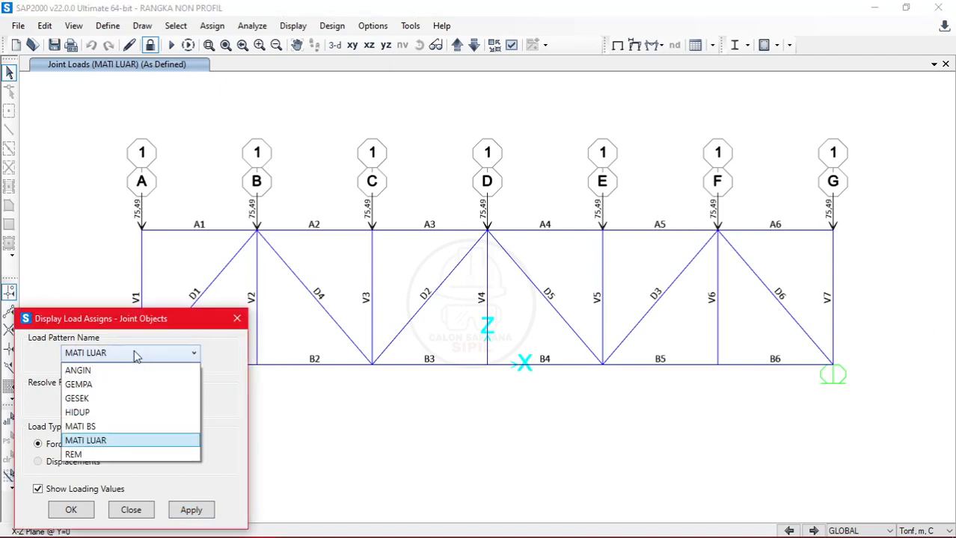
{"action": "left_click", "coordinate": [109, 455]}
{"action": "left_click", "coordinate": [193, 511]}
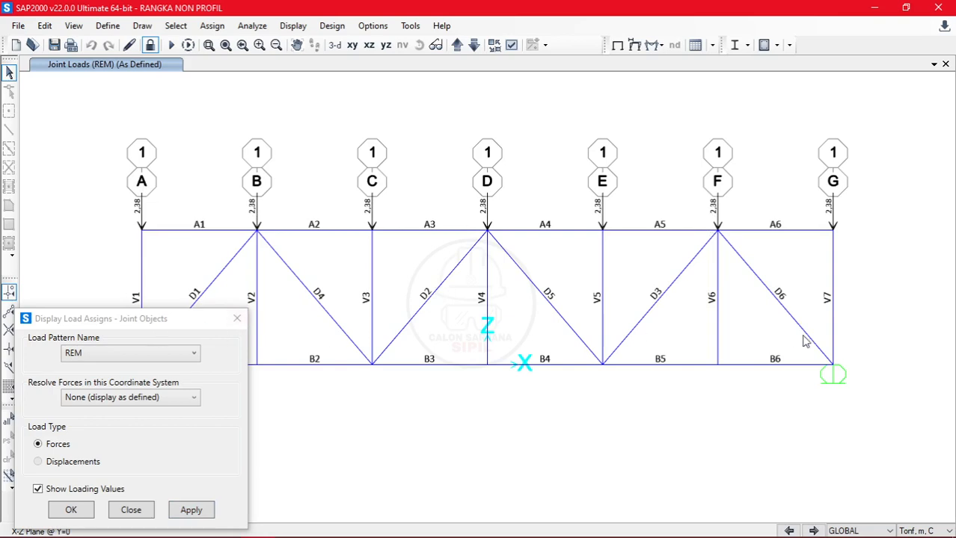
{"action": "left_click", "coordinate": [237, 318]}
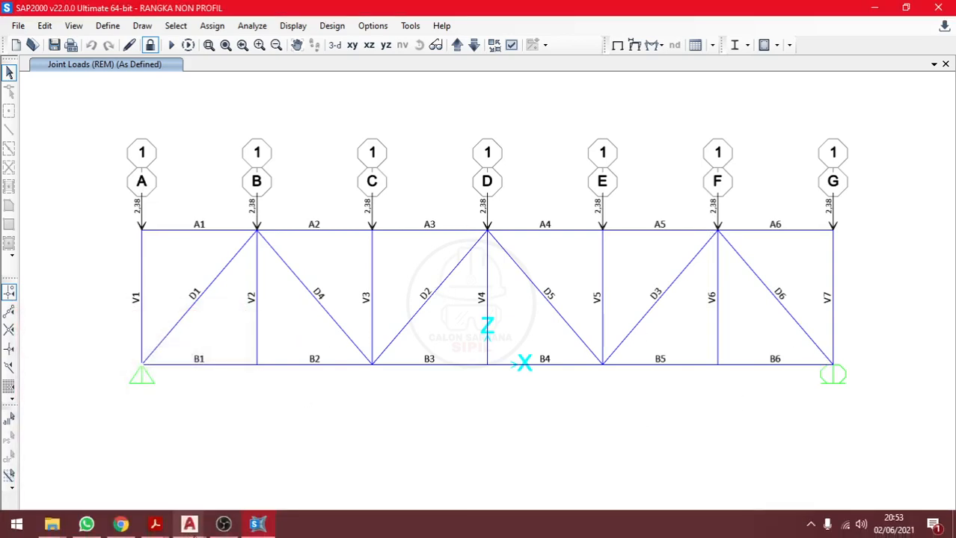
Switch to Drawing1.dwg in AutoCAD and examine the truss geometry up close
{"action": "mouse_move", "coordinate": [189, 527]}
{"action": "left_click", "coordinate": [265, 458]}
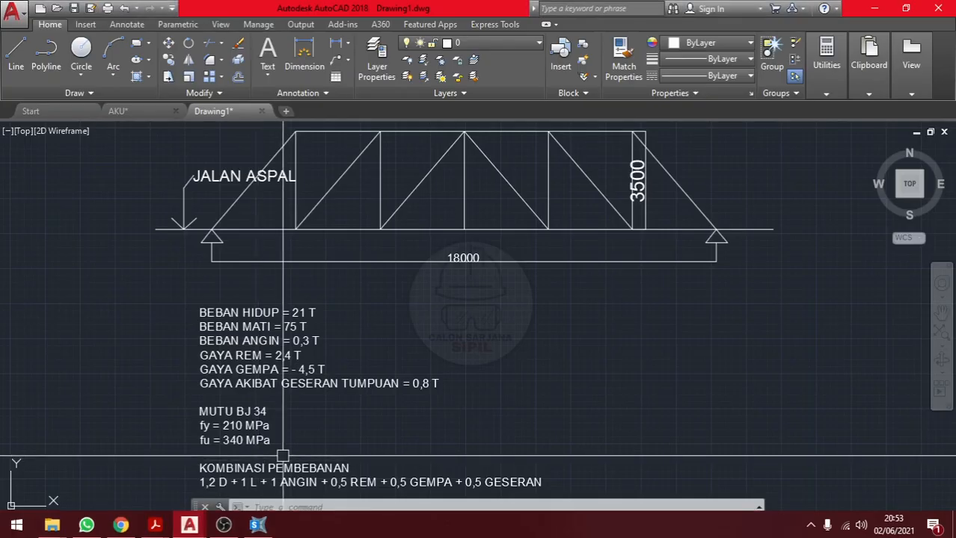
{"action": "scroll", "coordinate": [345, 250], "scroll_direction": "up", "scroll_amount": 3}
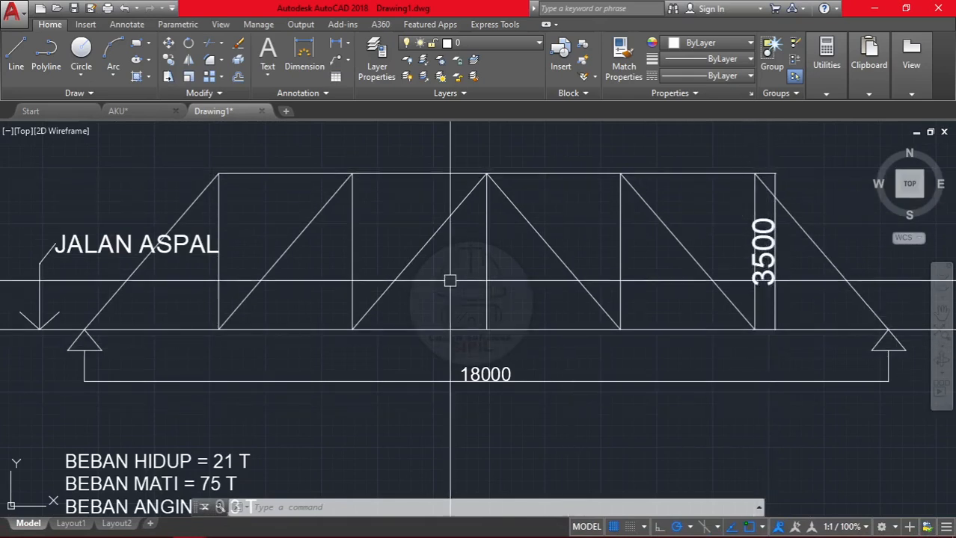
Switch to SAP2000 and start a new model, saving the current changes to RANGKA NON PROFIL
{"action": "mouse_move", "coordinate": [134, 531]}
{"action": "left_click", "coordinate": [258, 524]}
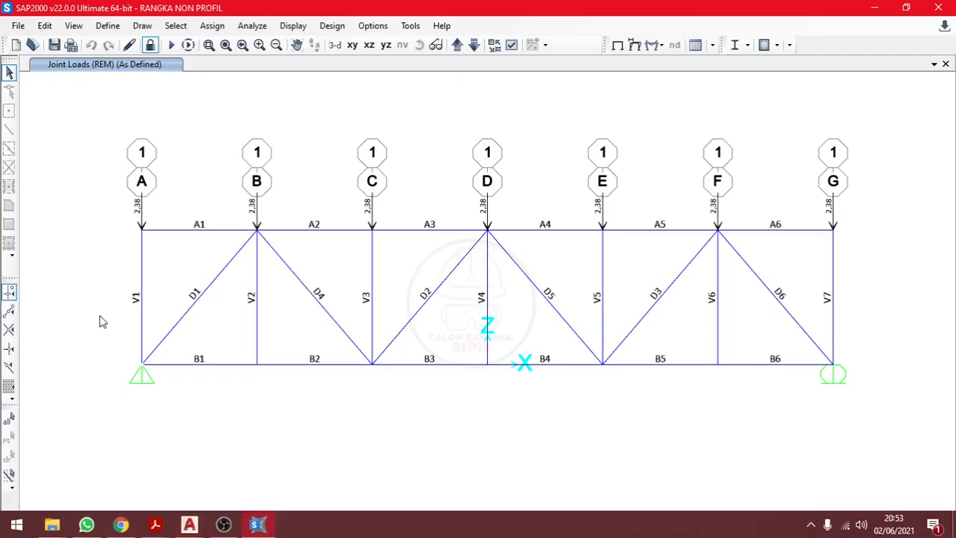
{"action": "left_click", "coordinate": [16, 45]}
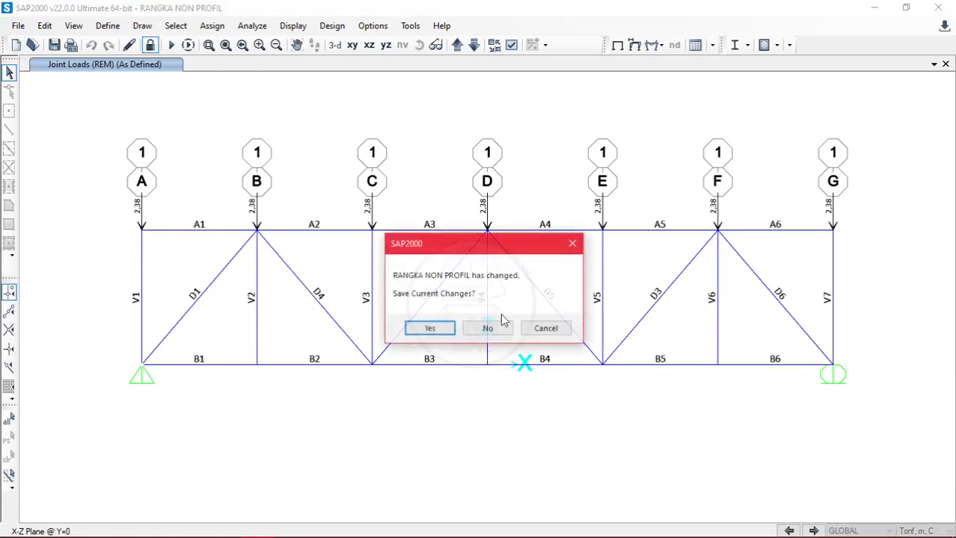
{"action": "left_click", "coordinate": [442, 329]}
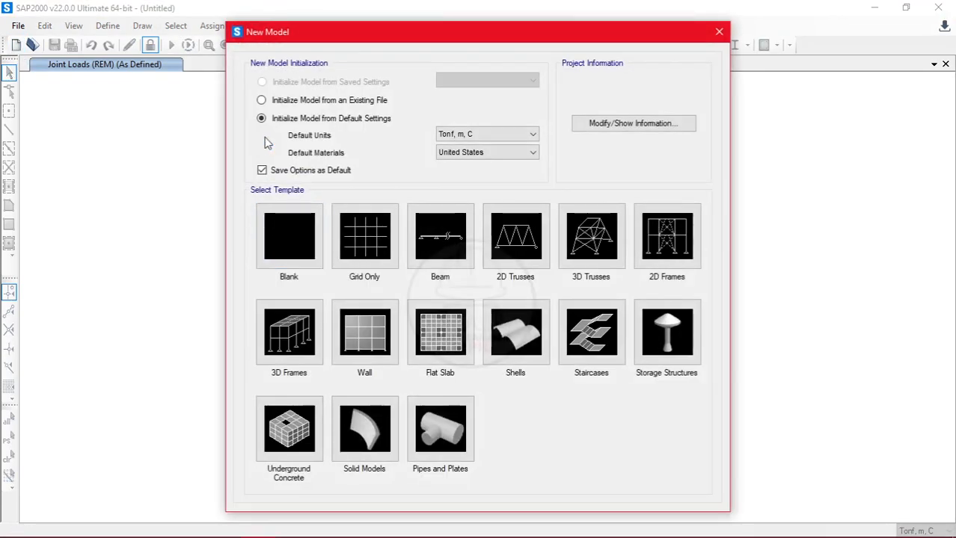
Turn off saving the options as default, choose the 2D Trusses template and set the truss type to Vertical Truss
{"action": "left_click", "coordinate": [281, 177]}
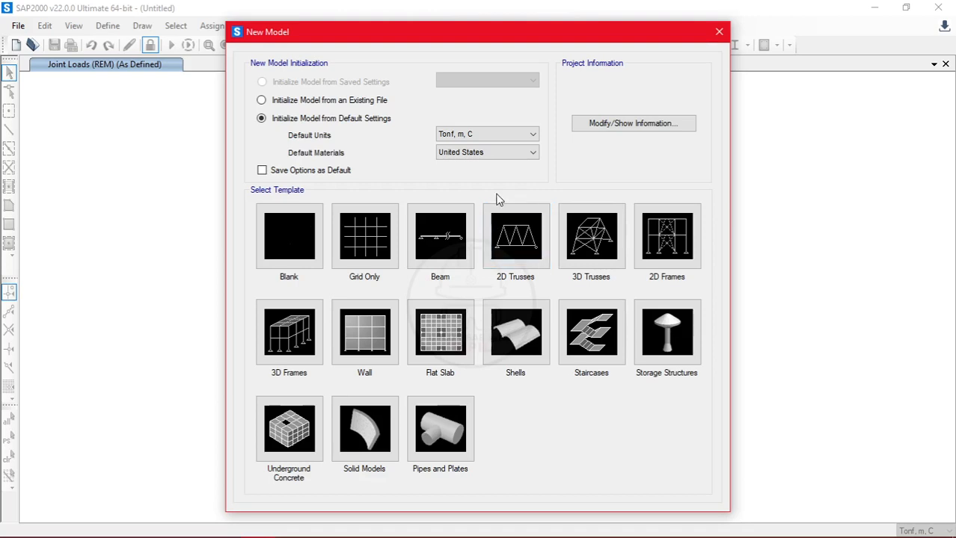
{"action": "left_click", "coordinate": [530, 218]}
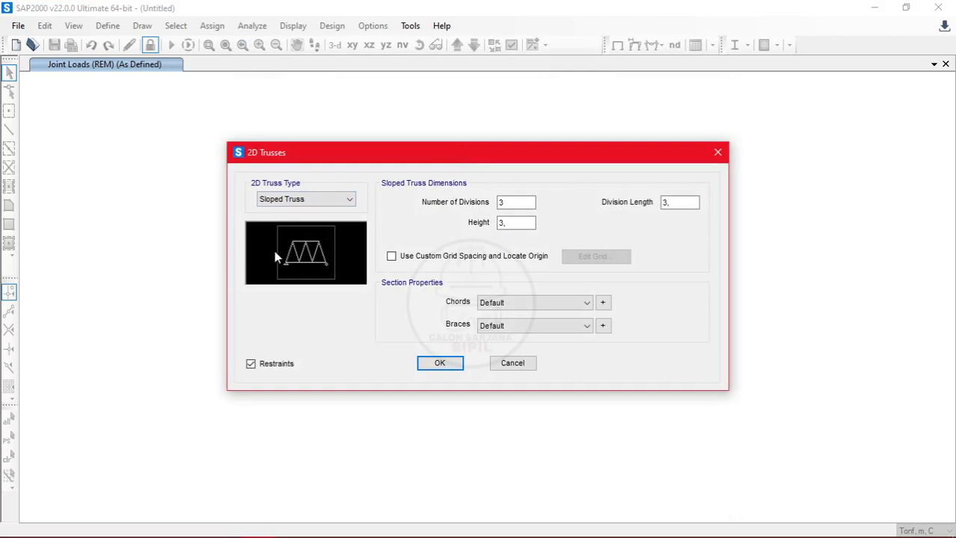
{"action": "left_click", "coordinate": [303, 198]}
{"action": "left_click", "coordinate": [299, 221]}
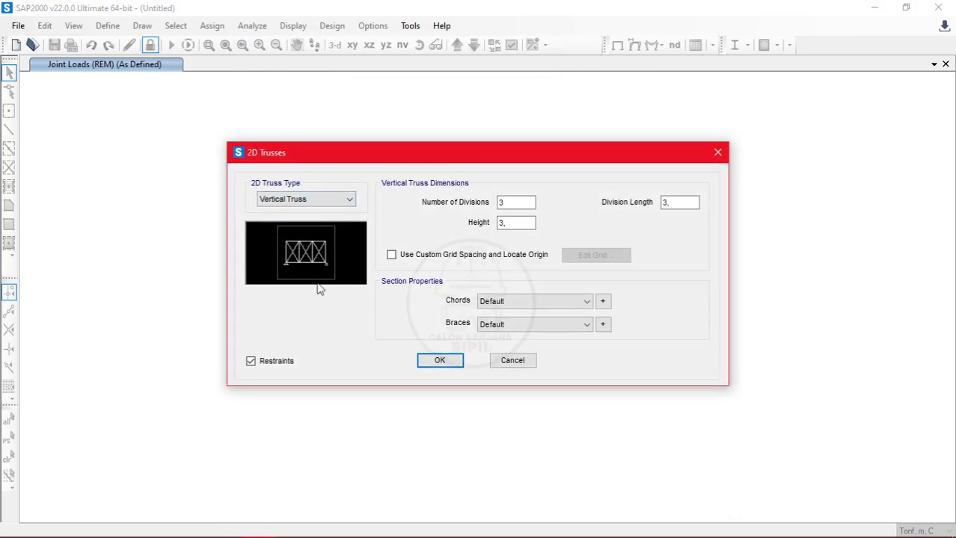
Compare the template with Drawing1.dwg in AutoCAD, change the truss type to Sloped Truss and set the division length to 6 m
{"action": "left_click", "coordinate": [189, 525]}
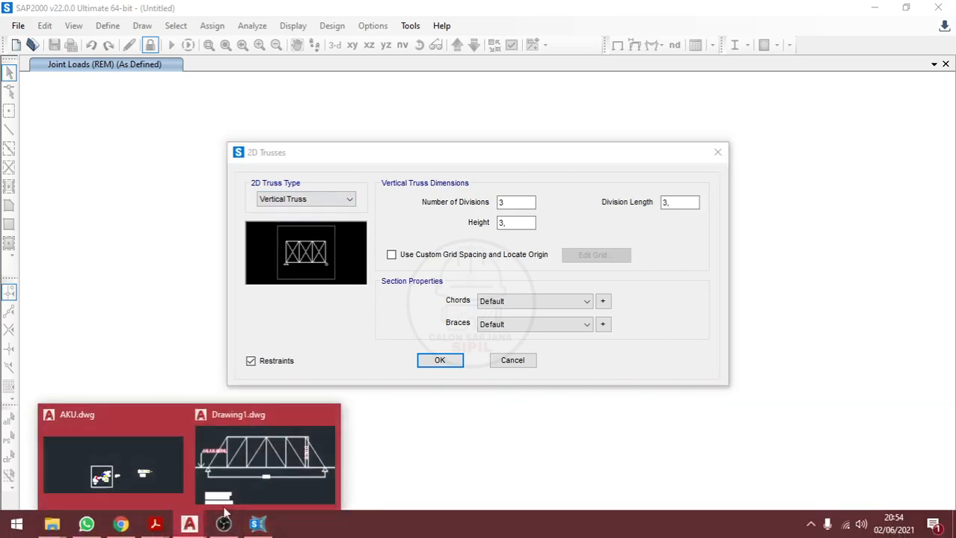
{"action": "left_click", "coordinate": [284, 462]}
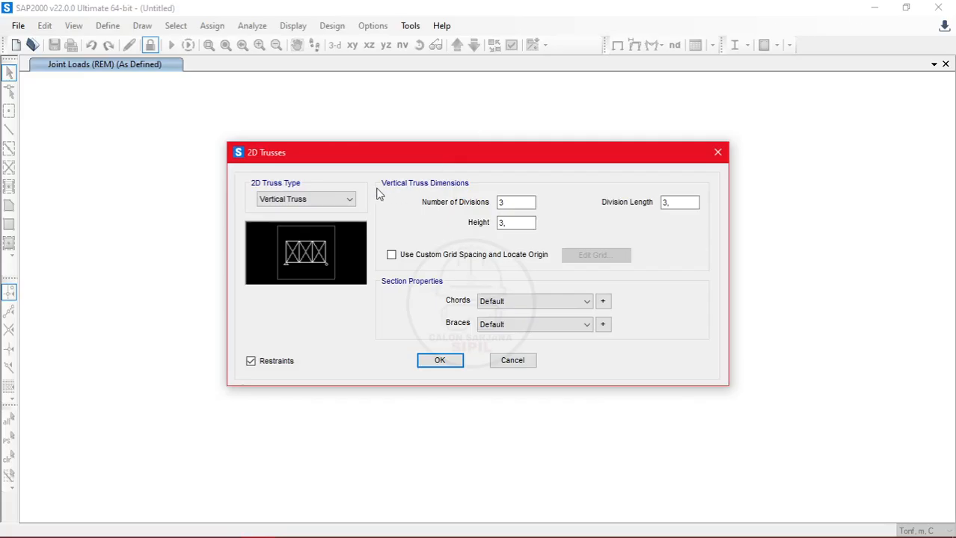
{"action": "left_click", "coordinate": [316, 201]}
{"action": "left_click", "coordinate": [317, 213]}
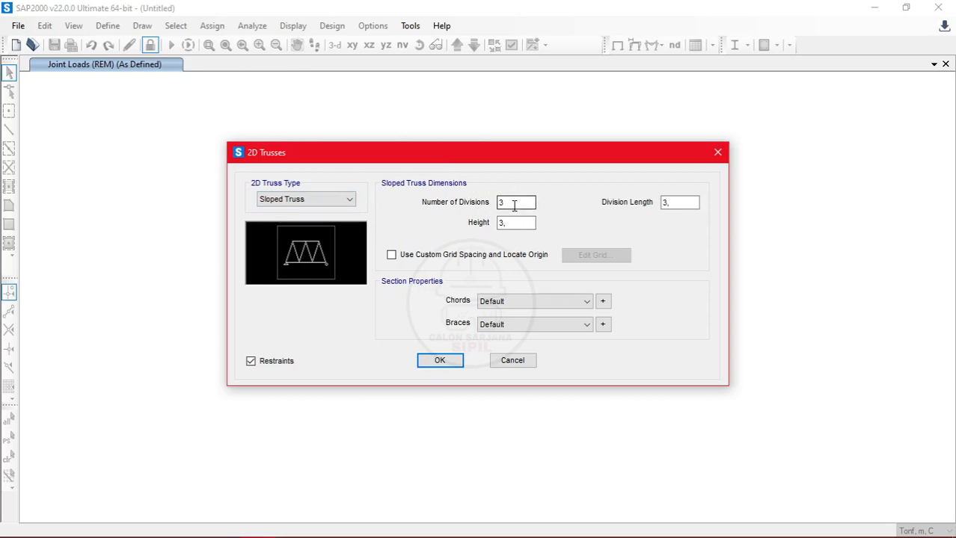
{"action": "left_click", "coordinate": [689, 202]}
{"action": "left_click_drag", "start_coordinate": [690, 202], "coordinate": [646, 208]}
{"action": "type", "text": "6"}
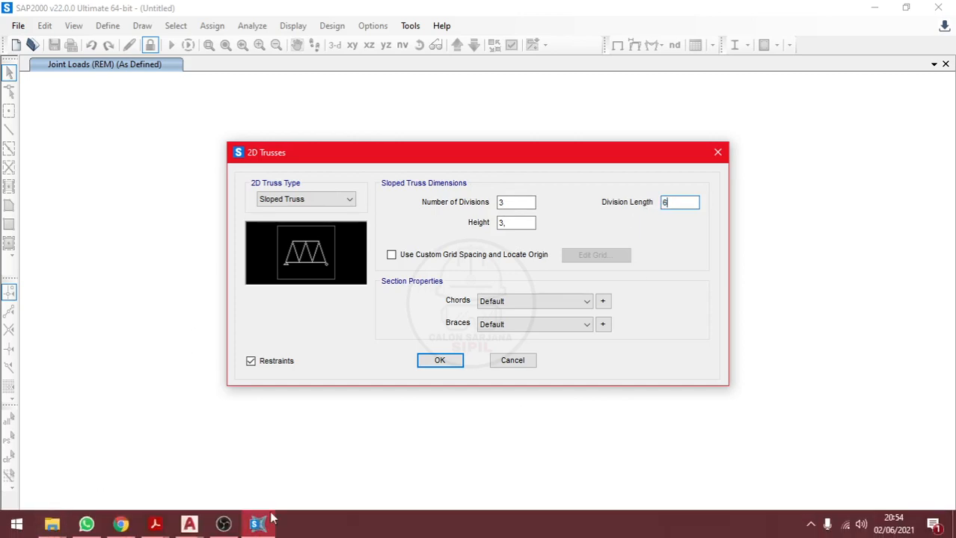
Check the dimensions in Drawing1.dwg in AutoCAD, set the truss height to 3,5 m and create the truss in SAP2000
{"action": "mouse_move", "coordinate": [187, 525]}
{"action": "left_click", "coordinate": [289, 447]}
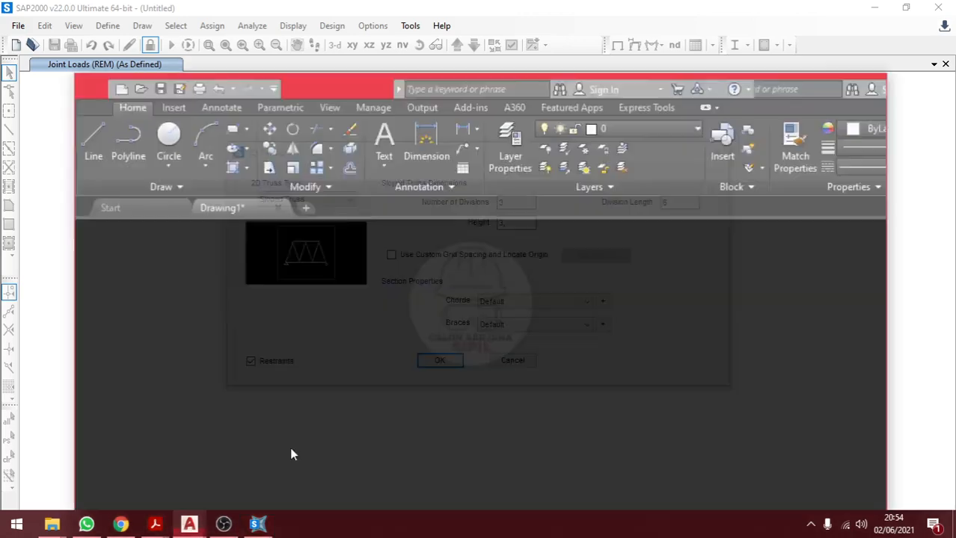
{"action": "scroll", "coordinate": [374, 319], "scroll_direction": "down", "scroll_amount": 3}
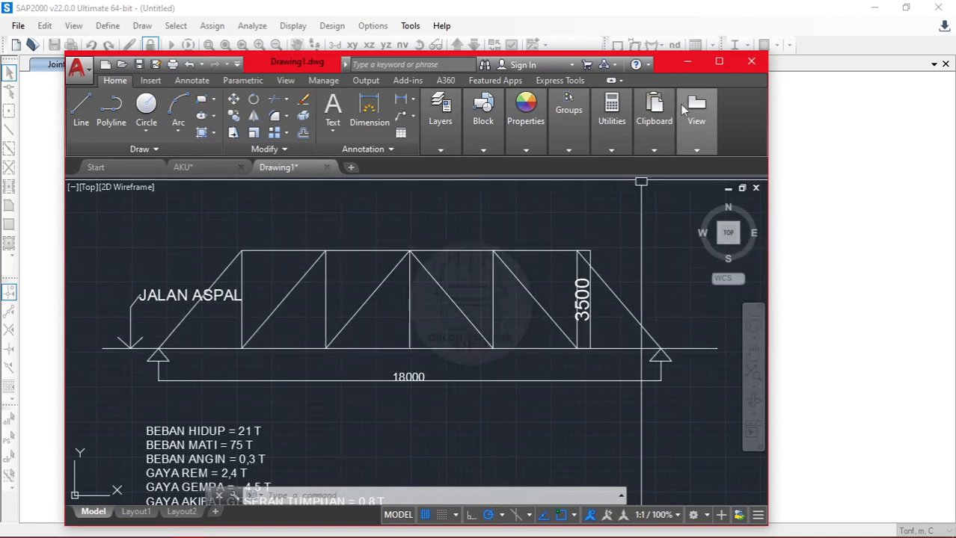
{"action": "left_click", "coordinate": [687, 64]}
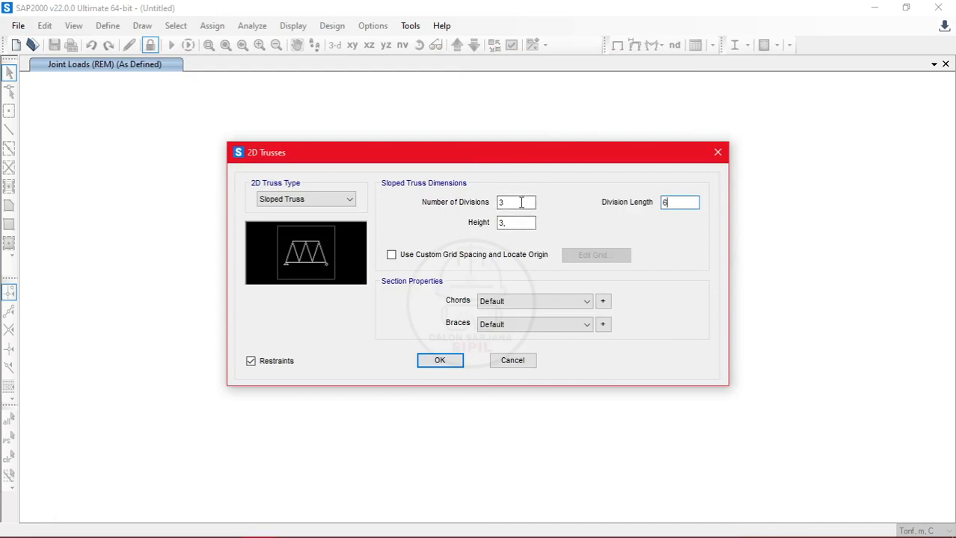
{"action": "left_click", "coordinate": [511, 223]}
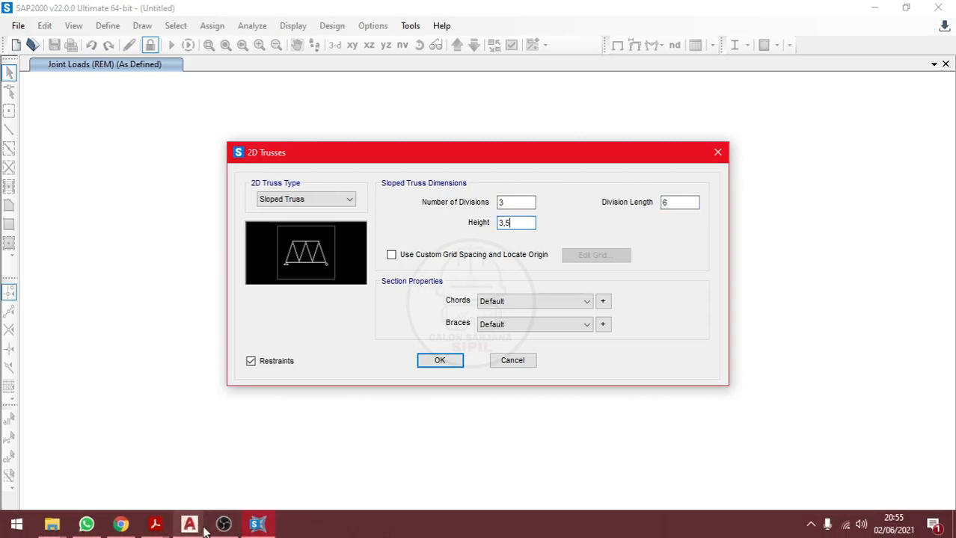
{"action": "mouse_move", "coordinate": [189, 524]}
{"action": "left_click", "coordinate": [273, 468]}
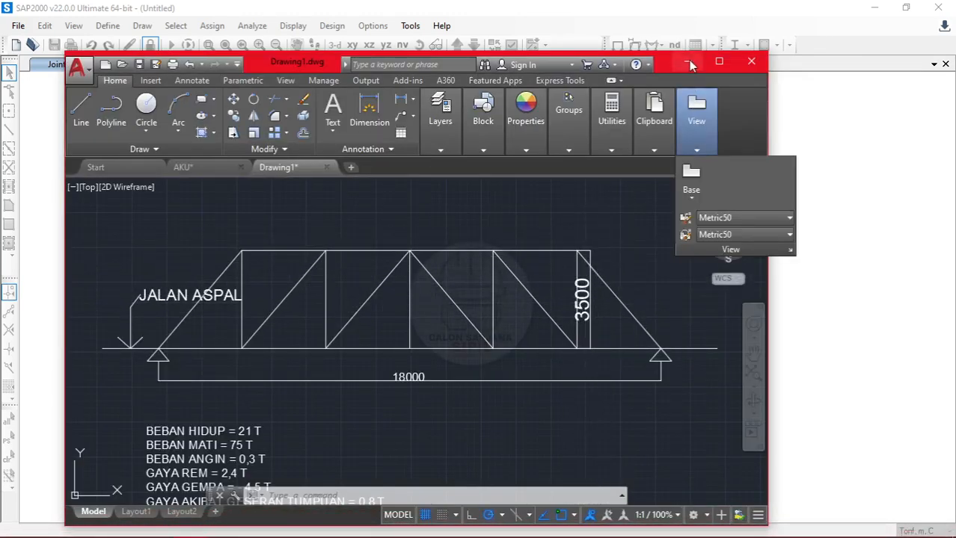
{"action": "left_click", "coordinate": [687, 62]}
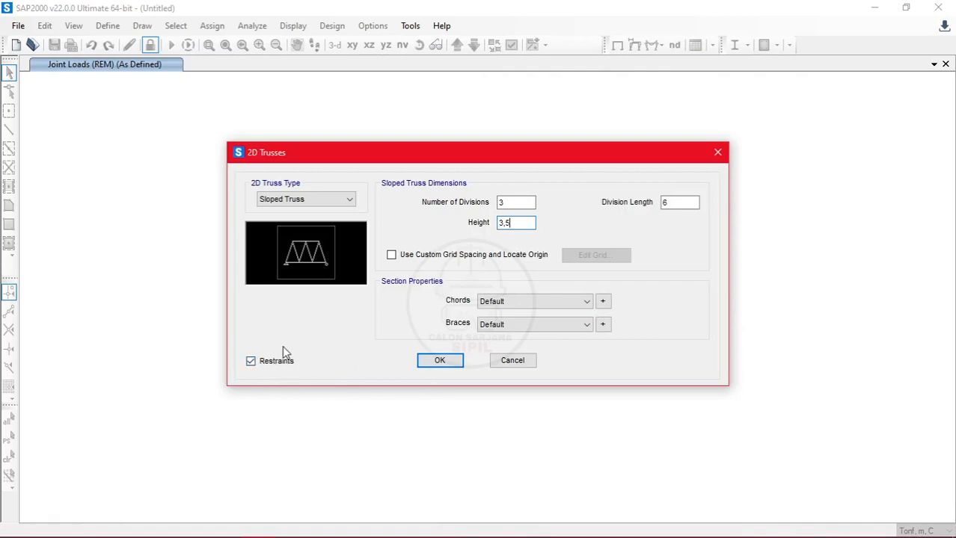
{"action": "left_click", "coordinate": [440, 360]}
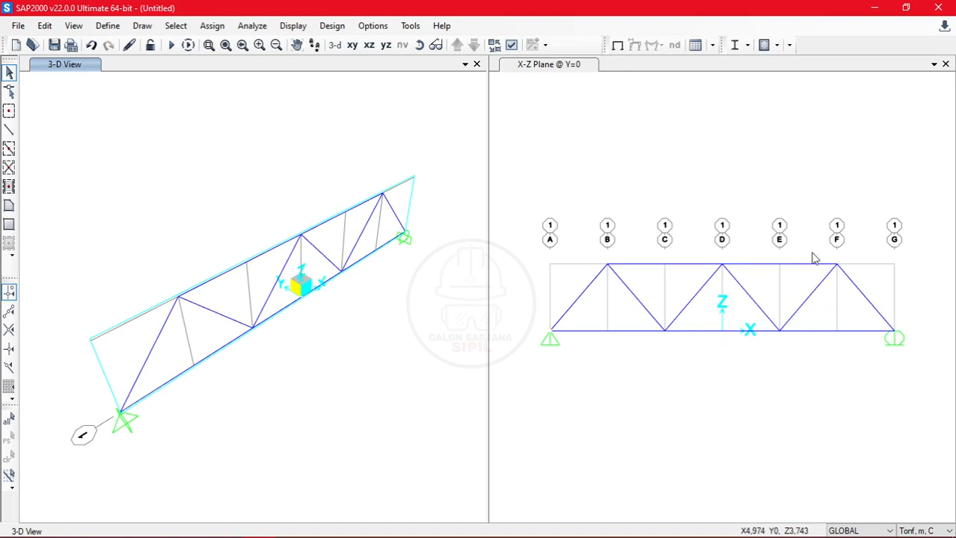
Close the 3-D view and fit the truss in the X-Z plane view at Y=0
{"action": "left_click", "coordinate": [477, 65]}
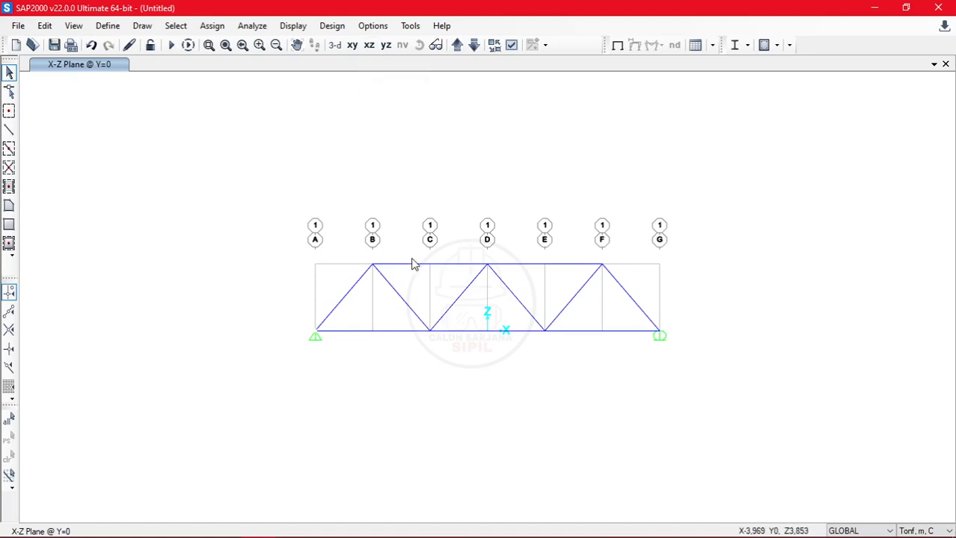
{"action": "scroll", "coordinate": [412, 262], "scroll_direction": "up", "scroll_amount": 5}
{"action": "scroll", "coordinate": [551, 271], "scroll_direction": "down", "scroll_amount": 3}
{"action": "middle_click_drag", "start_coordinate": [551, 273], "coordinate": [508, 269]}
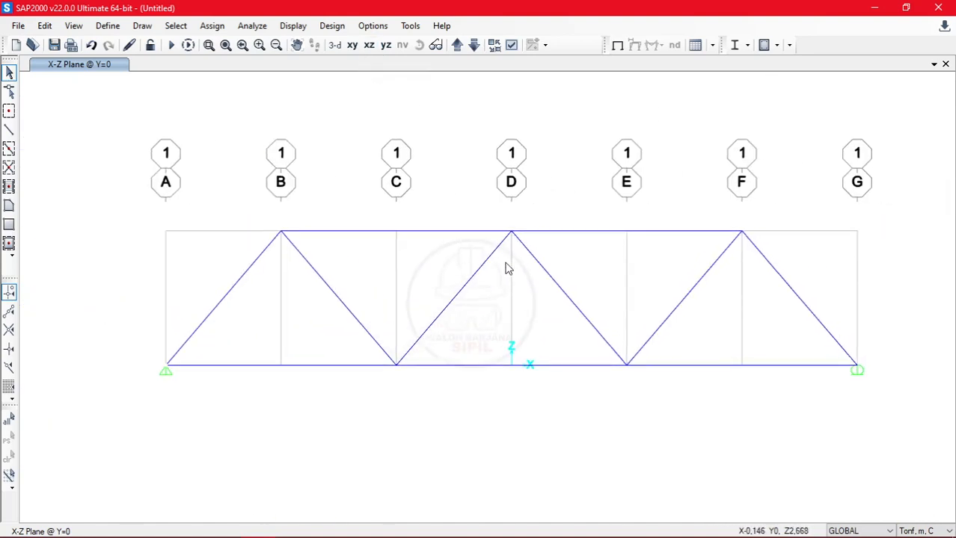
Check the length and location of the first bottom chord frame next to the pinned support
{"action": "right_click", "coordinate": [268, 370]}
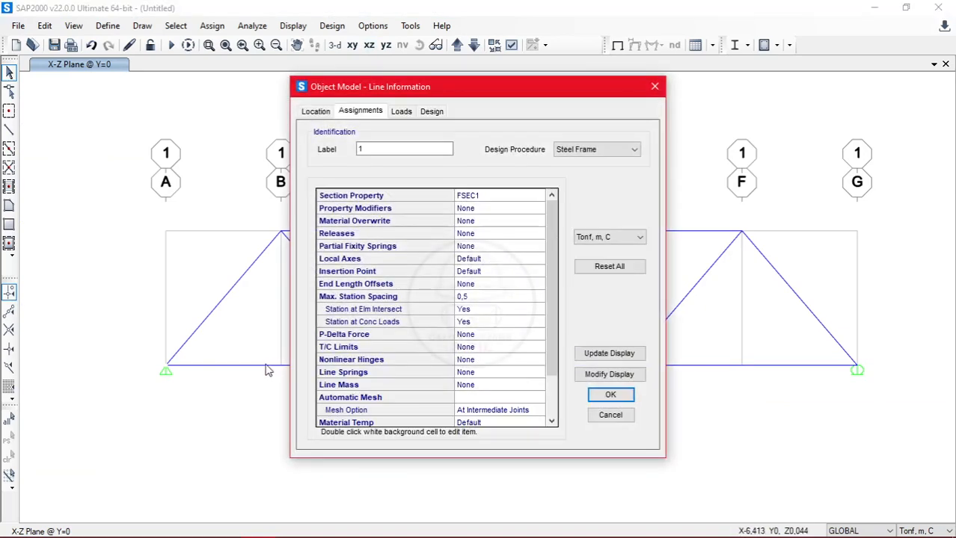
{"action": "left_click", "coordinate": [314, 111]}
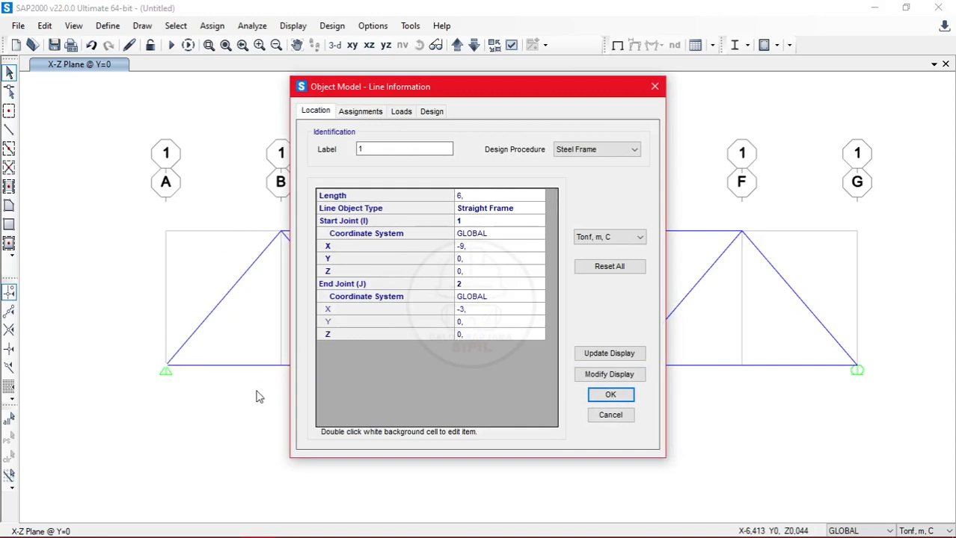
{"action": "left_click", "coordinate": [611, 416]}
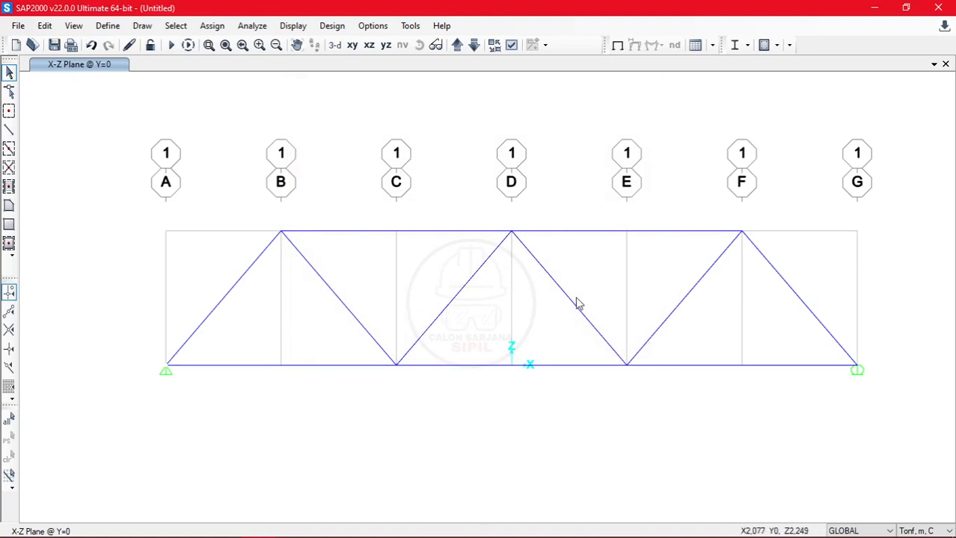
Compare the bracing with Drawing1.dwg in AutoCAD and delete the four inner diagonals of the SAP2000 truss
{"action": "mouse_move", "coordinate": [189, 524]}
{"action": "left_click", "coordinate": [297, 447]}
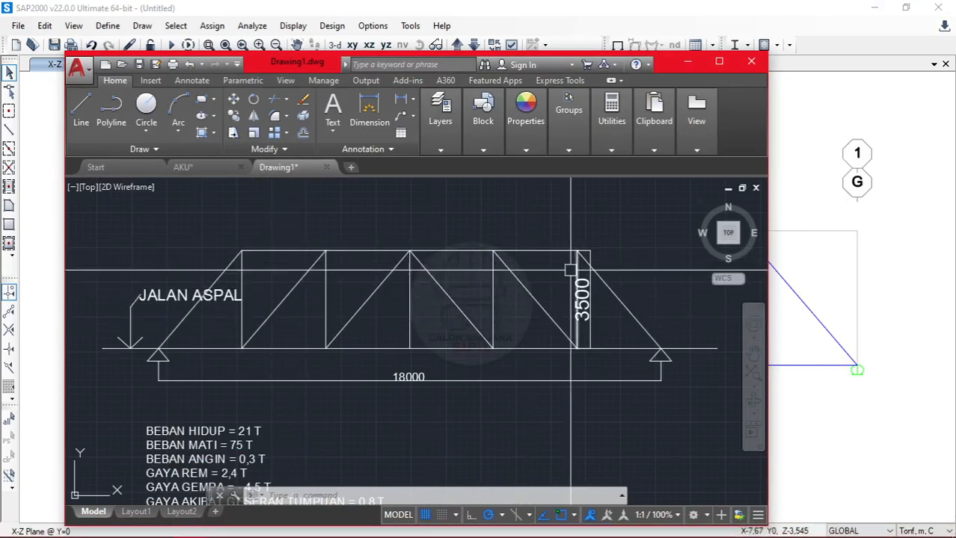
{"action": "left_click", "coordinate": [688, 62]}
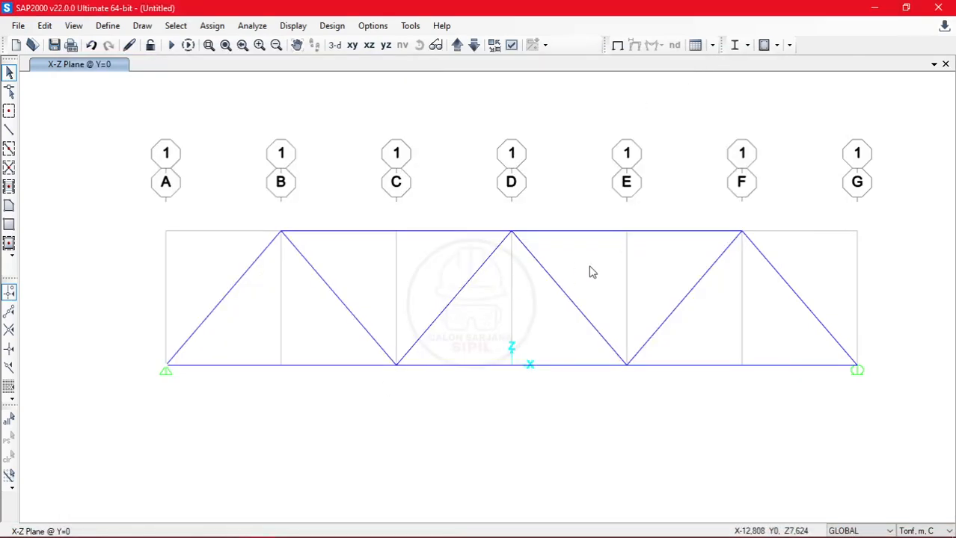
{"action": "left_click_drag", "start_coordinate": [734, 332], "coordinate": [327, 296]}
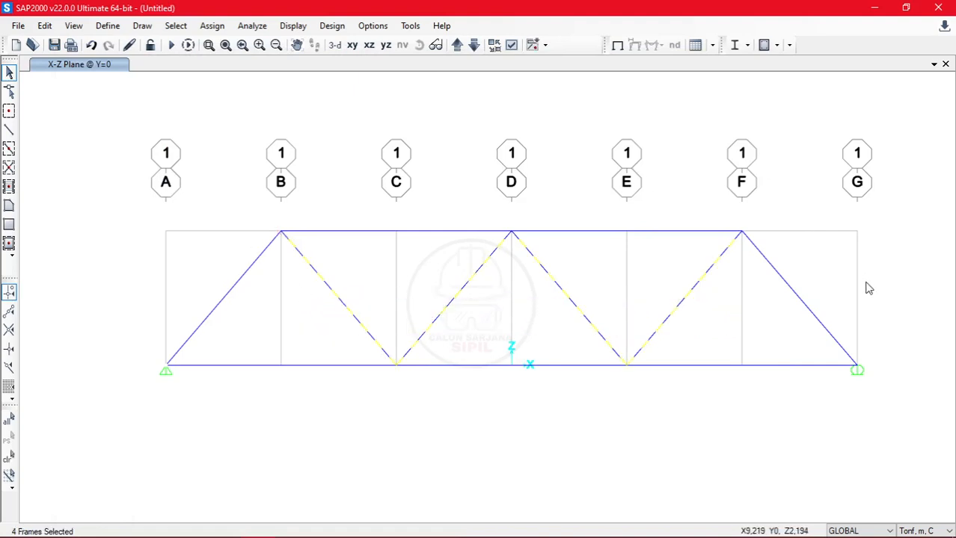
{"action": "key", "text": "ctrl+q"}
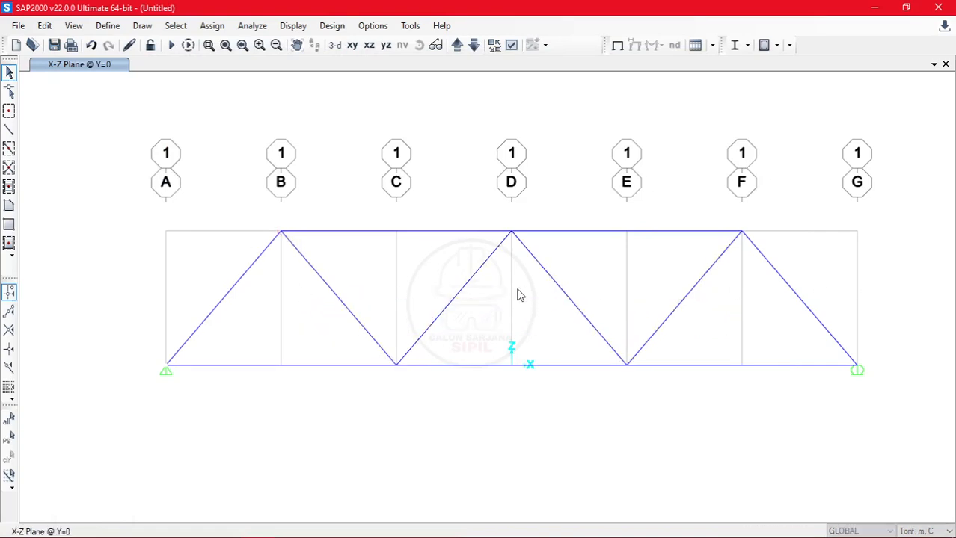
{"action": "key", "text": "Delete"}
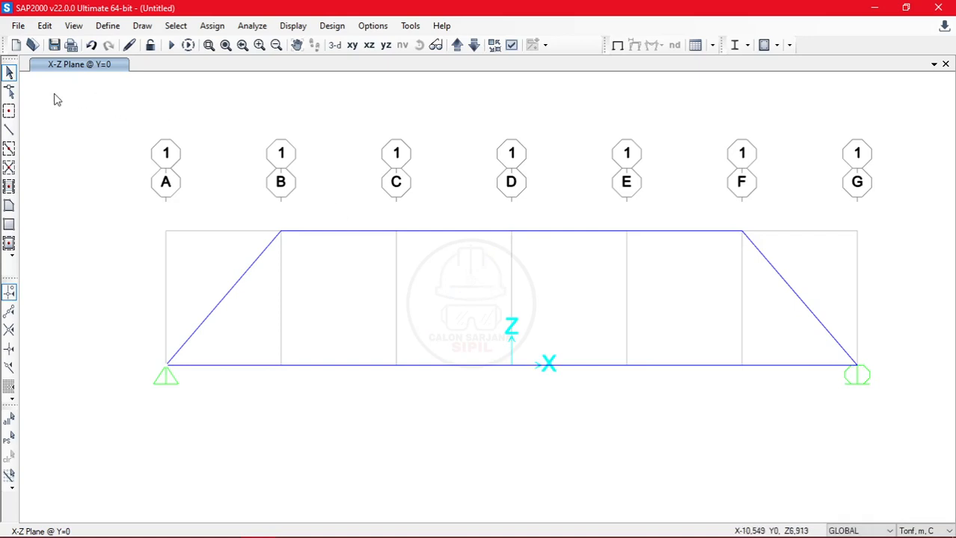
Draw straight FSEC1 diagonals from lower B to upper C, lower C to upper D, upper D to lower E, and upper E to lower F
{"action": "left_click", "coordinate": [10, 132]}
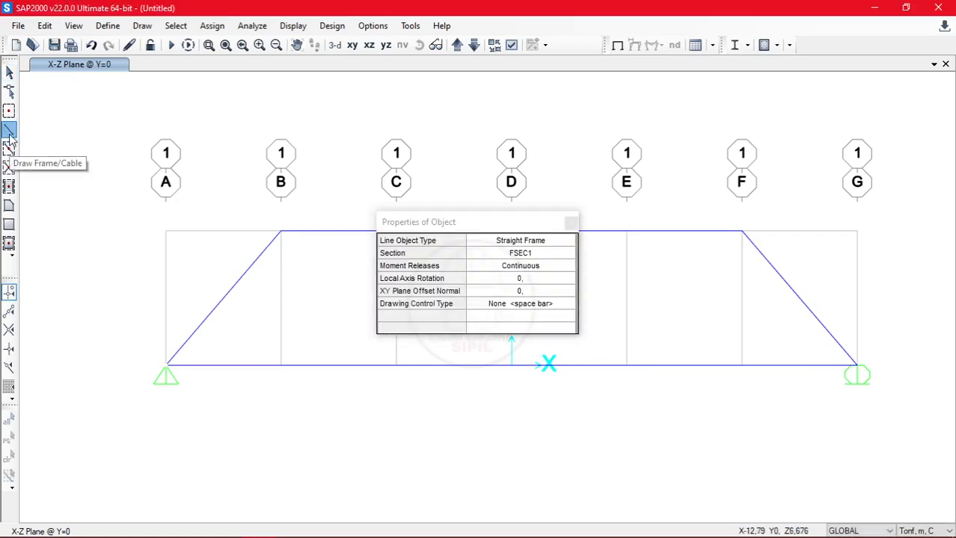
{"action": "left_click_drag", "start_coordinate": [509, 223], "coordinate": [152, 420]}
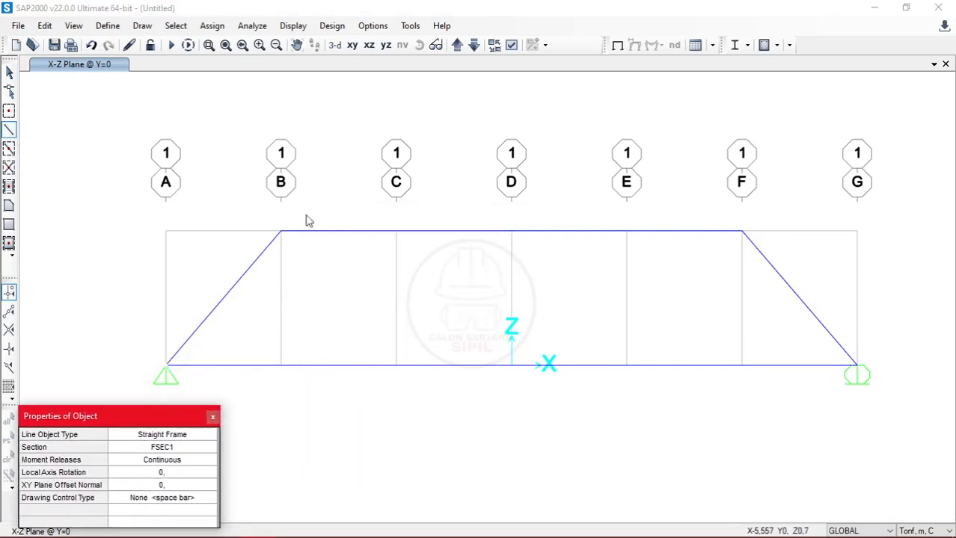
{"action": "left_click", "coordinate": [281, 366]}
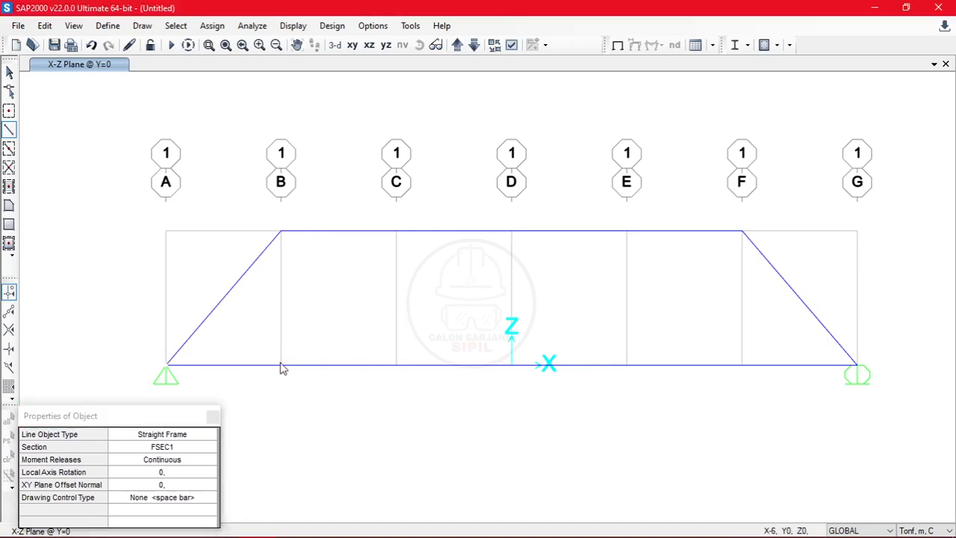
{"action": "left_click", "coordinate": [396, 231]}
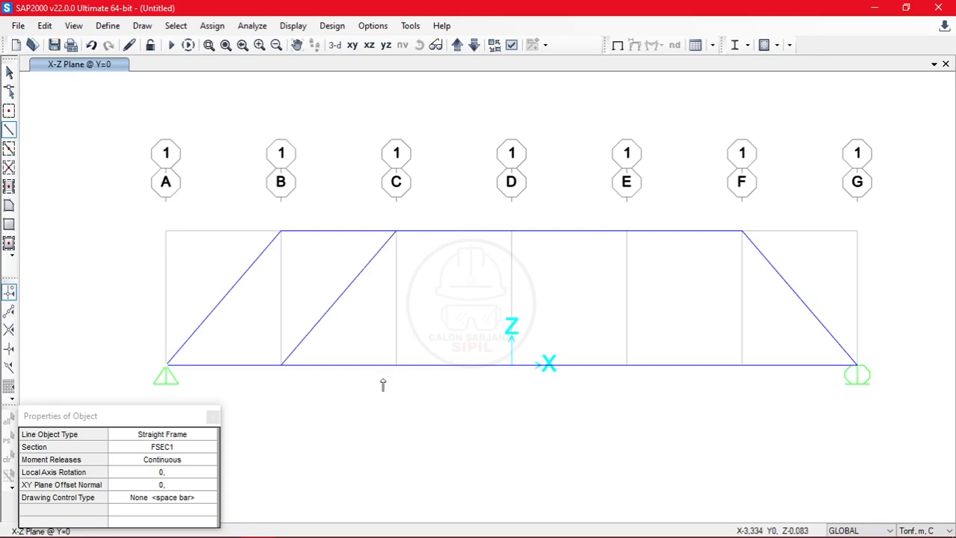
{"action": "left_click", "coordinate": [512, 232]}
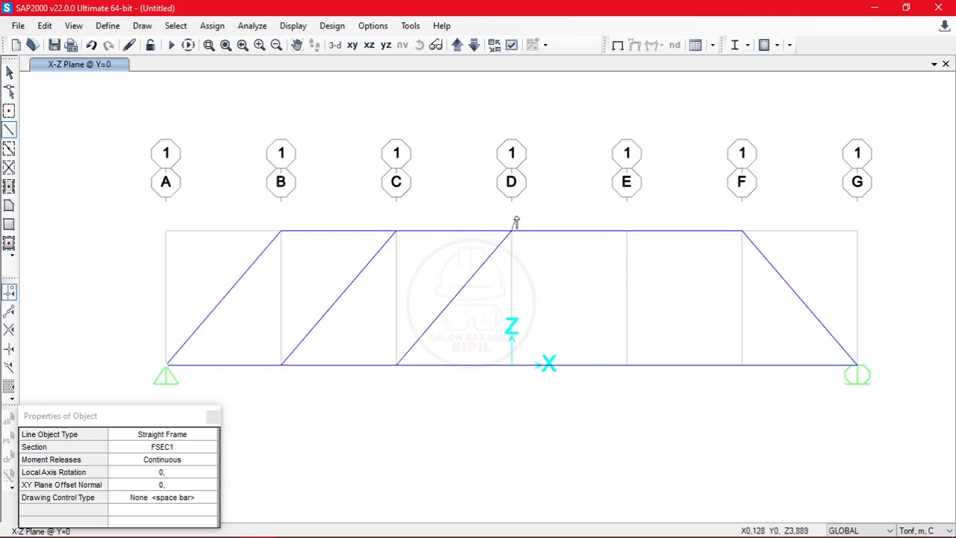
{"action": "left_click", "coordinate": [626, 367]}
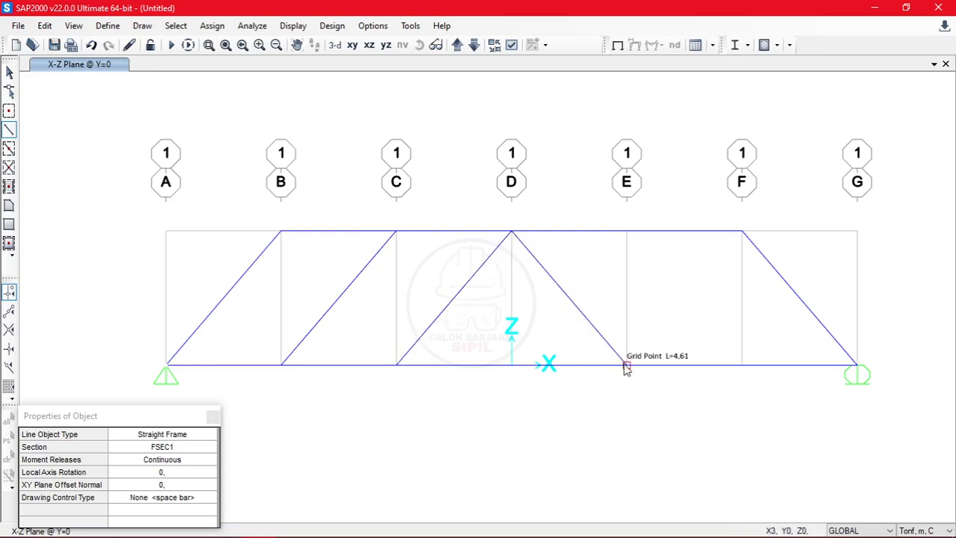
{"action": "left_click", "coordinate": [626, 232]}
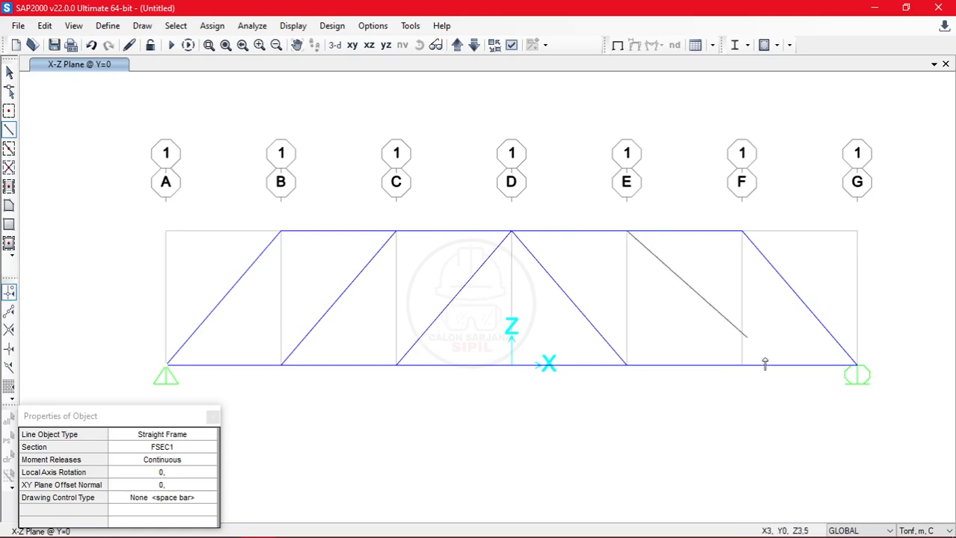
{"action": "left_click", "coordinate": [741, 366]}
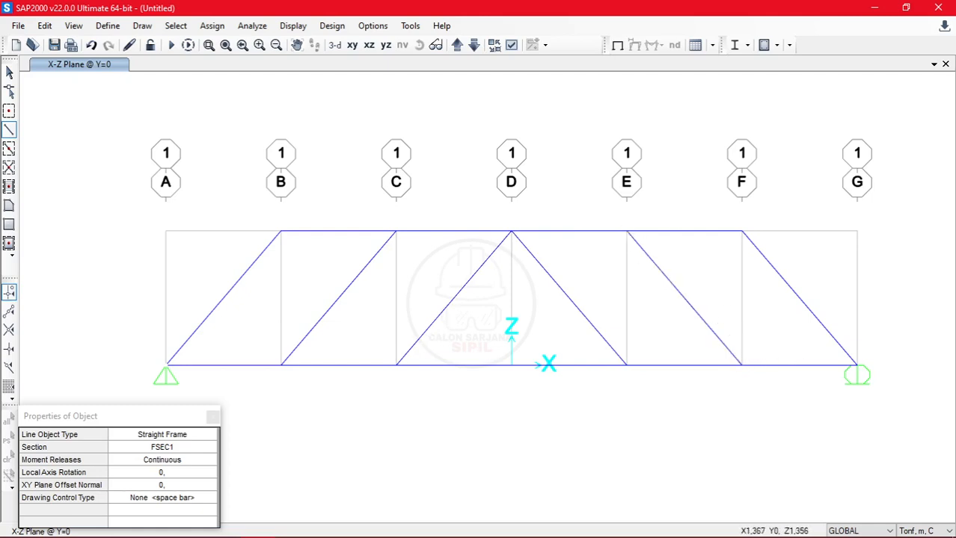
Draw vertical FSEC1 frames between the bottom and top chords on grid lines B, C, D and E
{"action": "mouse_move", "coordinate": [224, 535]}
{"action": "mouse_move", "coordinate": [200, 526]}
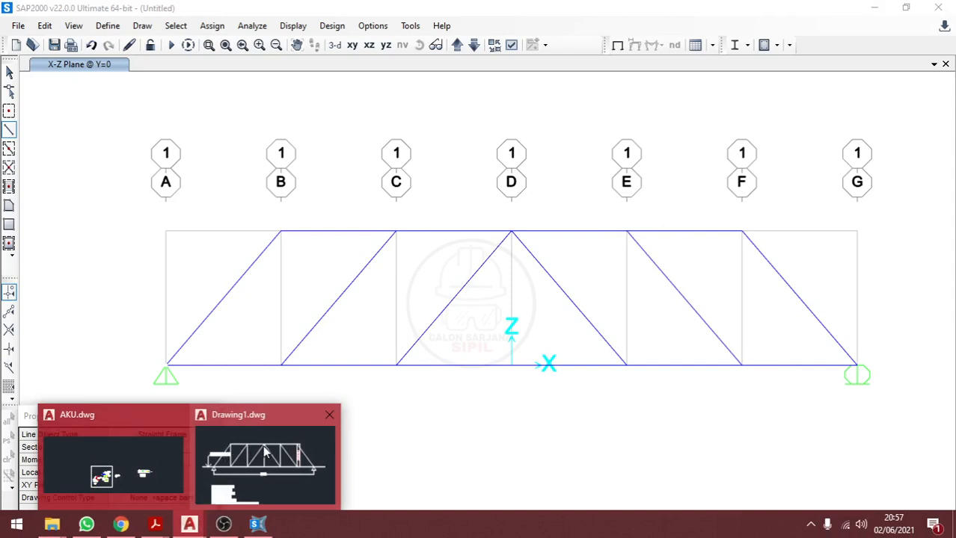
{"action": "left_click", "coordinate": [280, 366]}
{"action": "double_click", "coordinate": [281, 232]}
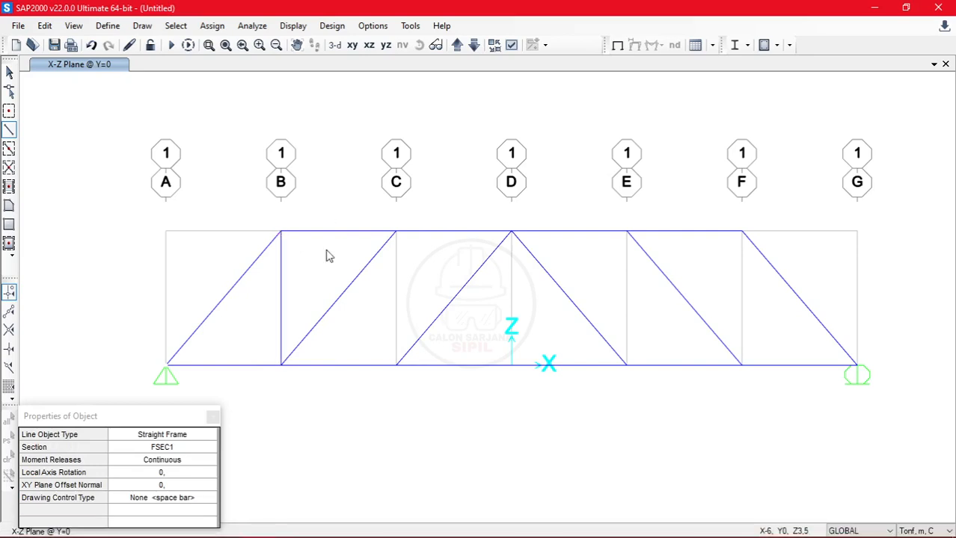
{"action": "left_click", "coordinate": [395, 366]}
{"action": "double_click", "coordinate": [397, 233]}
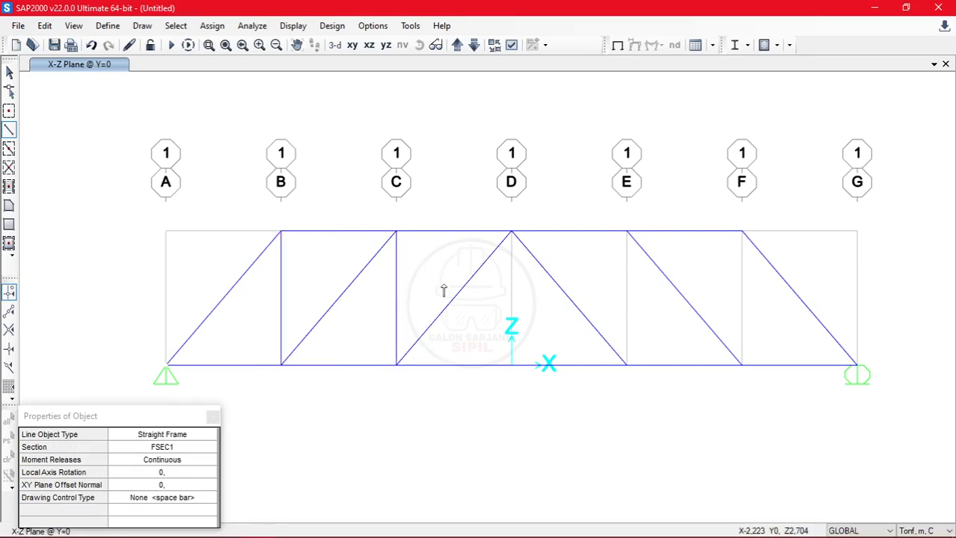
{"action": "left_click", "coordinate": [511, 366]}
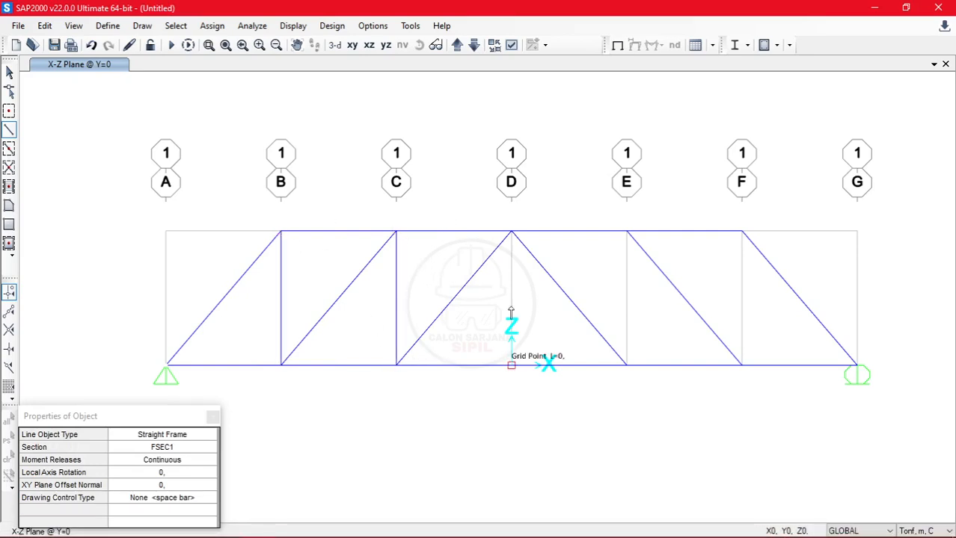
{"action": "double_click", "coordinate": [511, 233]}
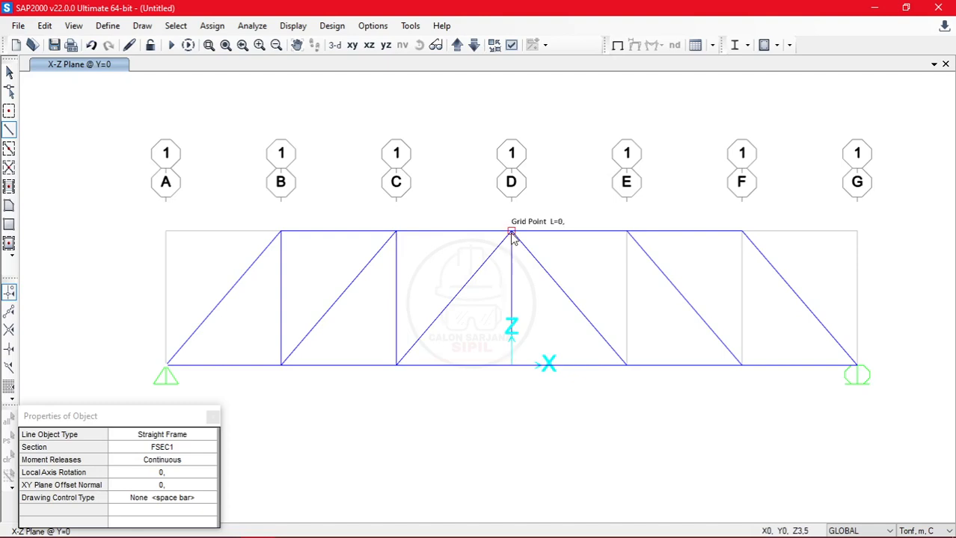
{"action": "left_click", "coordinate": [627, 366]}
{"action": "double_click", "coordinate": [627, 233]}
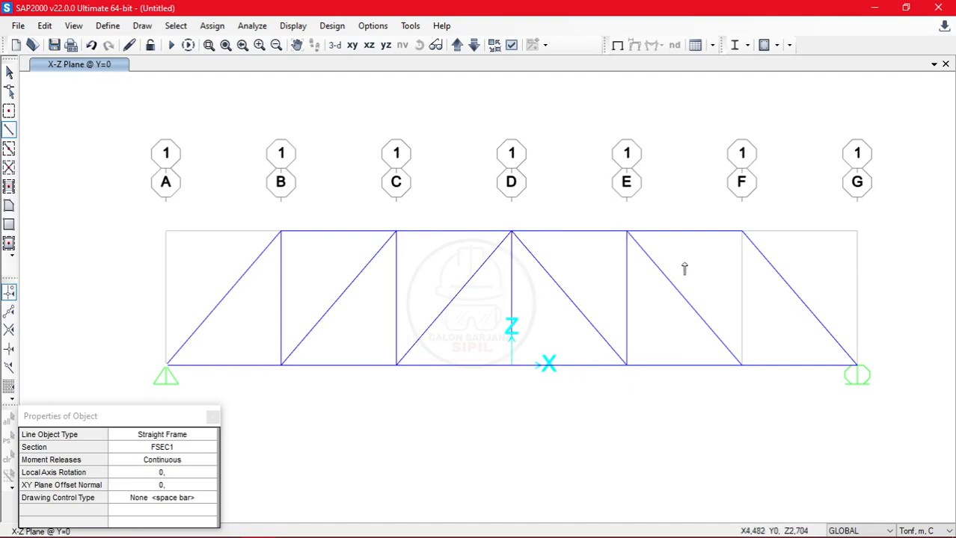
Draw a vertical FSEC1 frame between the bottom and top chords on grid line F and finish drawing
{"action": "left_click", "coordinate": [742, 365]}
{"action": "double_click", "coordinate": [742, 232]}
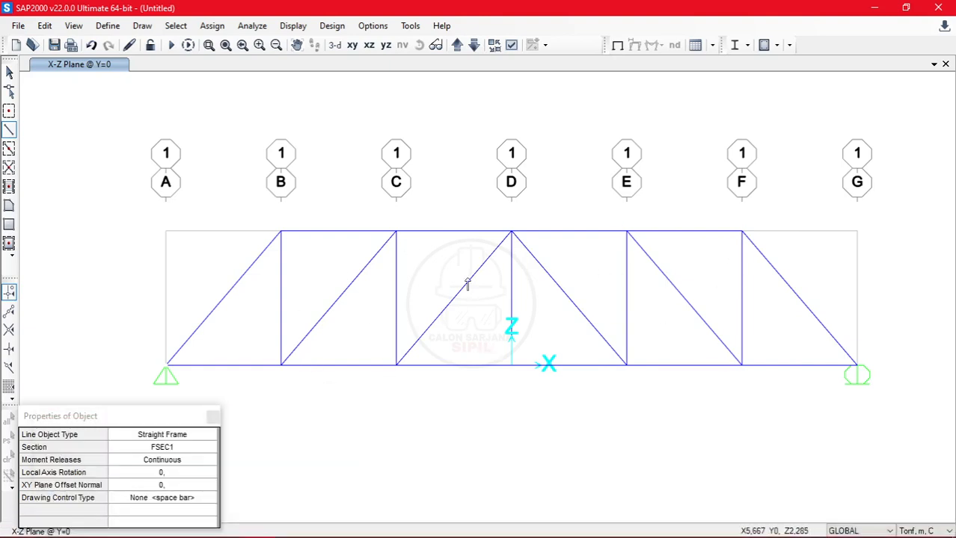
{"action": "key", "text": "Escape"}
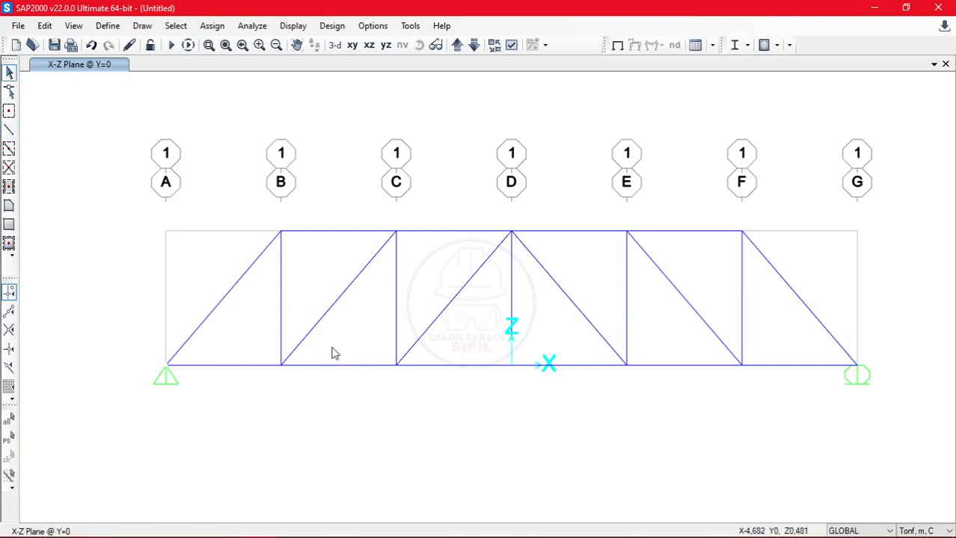
Turn on the display of frame labels in the X-Z view
{"action": "left_click", "coordinate": [511, 45]}
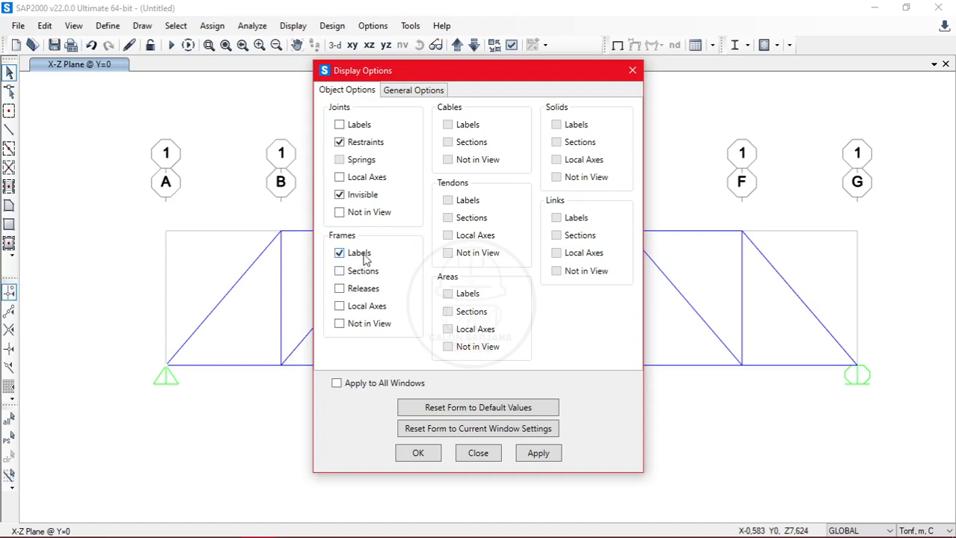
{"action": "left_click", "coordinate": [538, 459]}
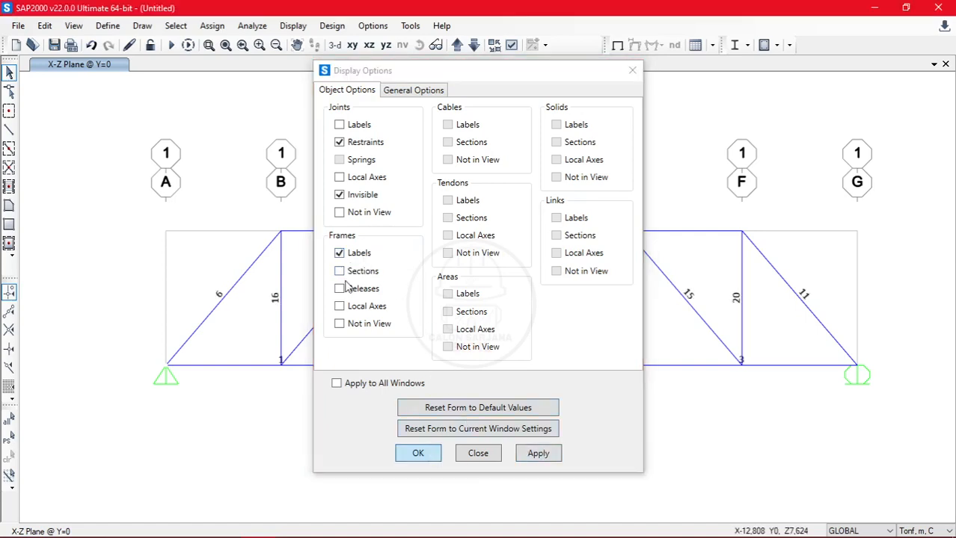
{"action": "left_click", "coordinate": [415, 453]}
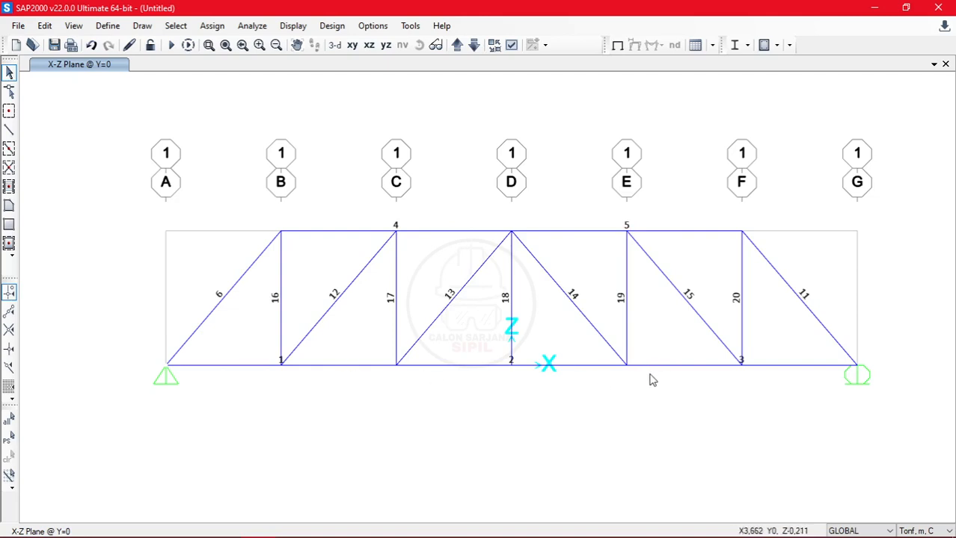
Compare the long bottom and top chord frames with Drawing1.dwg in AutoCAD and delete them from the SAP2000 truss
{"action": "left_click_drag", "start_coordinate": [377, 380], "coordinate": [351, 354]}
{"action": "left_click_drag", "start_coordinate": [559, 381], "coordinate": [541, 336]}
{"action": "left_click_drag", "start_coordinate": [694, 395], "coordinate": [676, 340]}
{"action": "left_click_drag", "start_coordinate": [652, 251], "coordinate": [637, 219]}
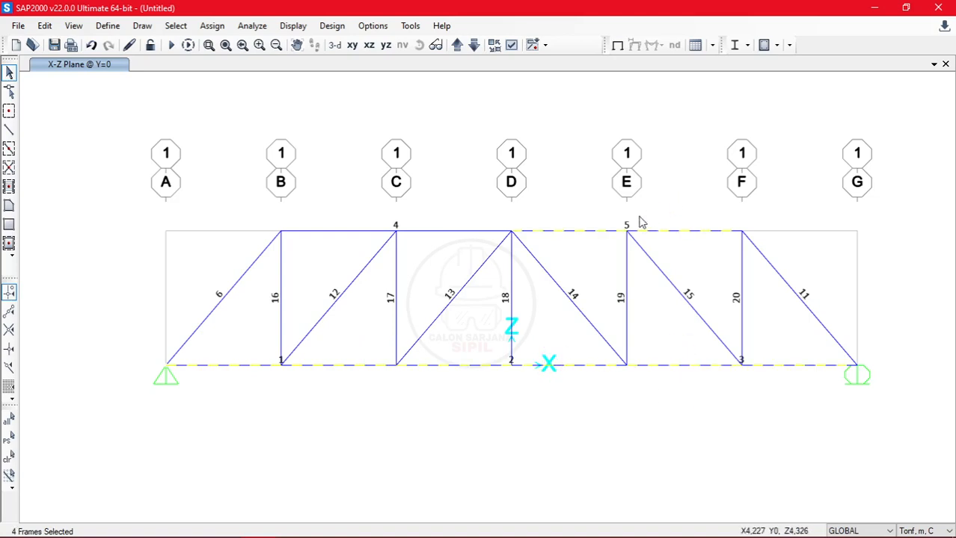
{"action": "left_click_drag", "start_coordinate": [456, 245], "coordinate": [435, 217]}
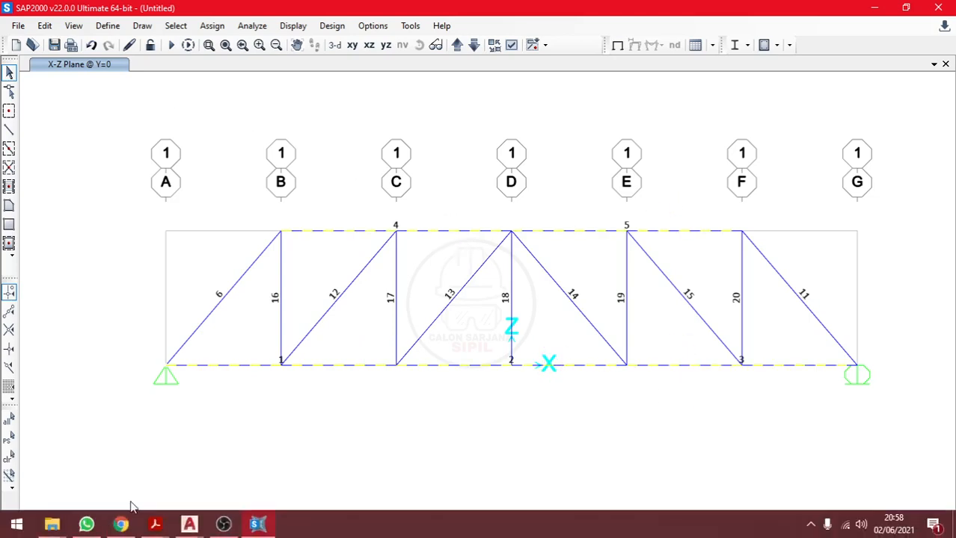
{"action": "left_click", "coordinate": [260, 441]}
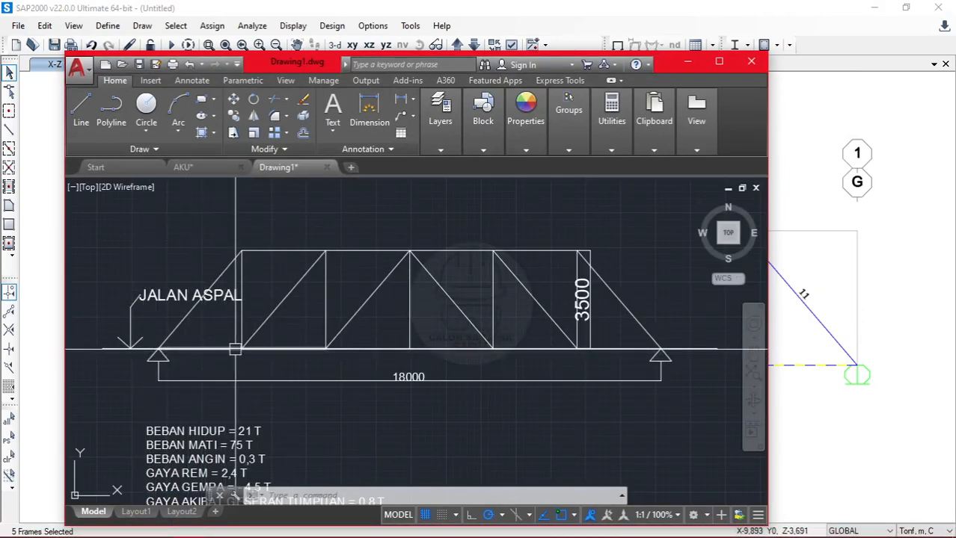
{"action": "left_click", "coordinate": [687, 61]}
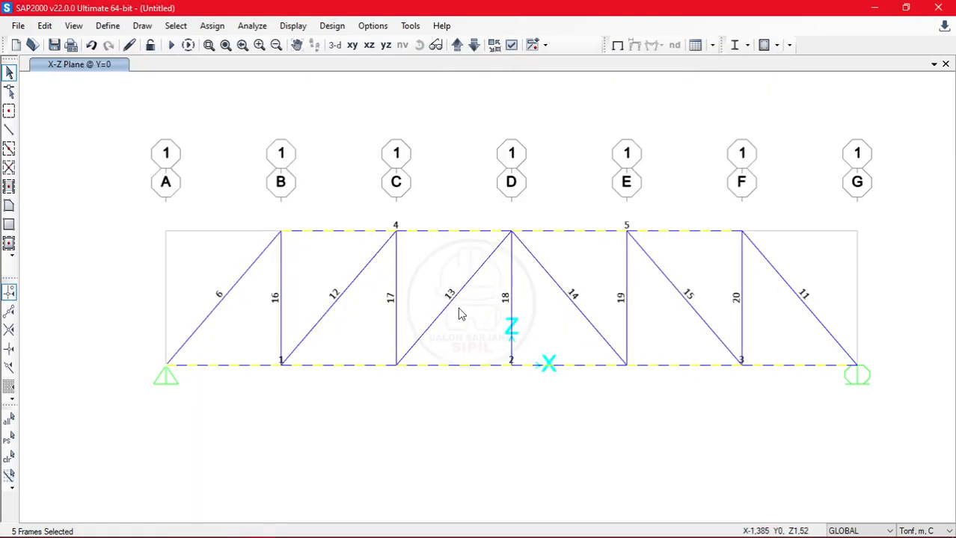
{"action": "key", "text": "ctrl+q"}
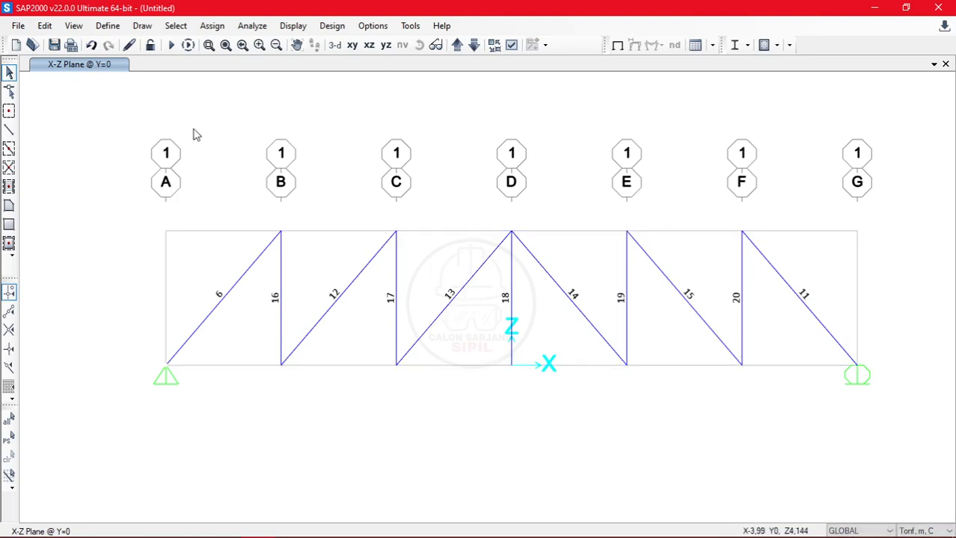
Draw the bottom chord as separate straight FSEC1 frames between consecutive grid lines from A to G
{"action": "left_click", "coordinate": [9, 130]}
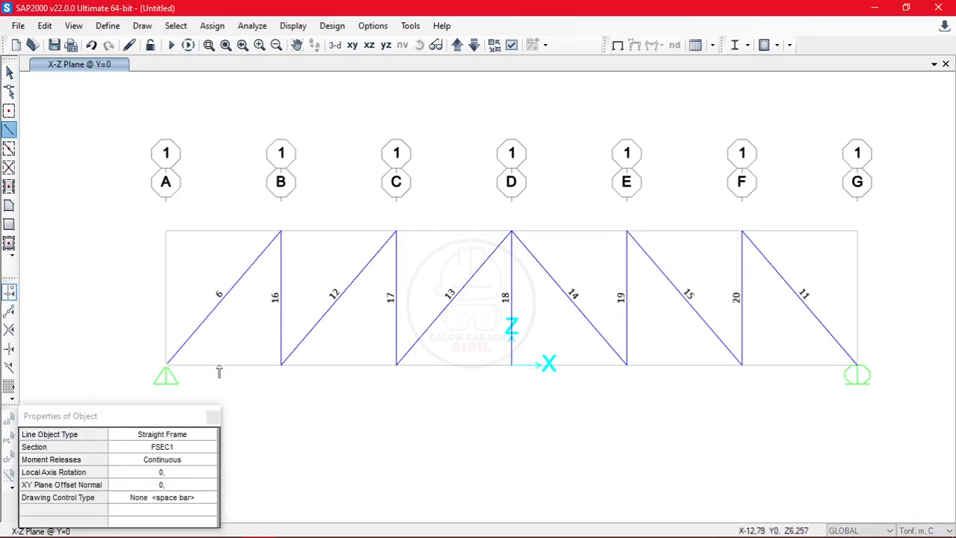
{"action": "left_click", "coordinate": [166, 365]}
{"action": "left_click", "coordinate": [281, 365]}
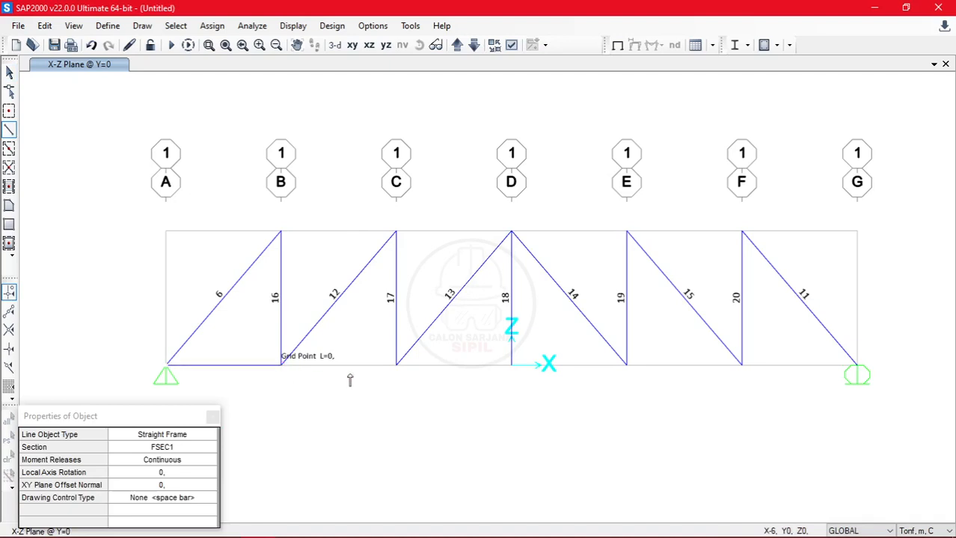
{"action": "left_click", "coordinate": [397, 365]}
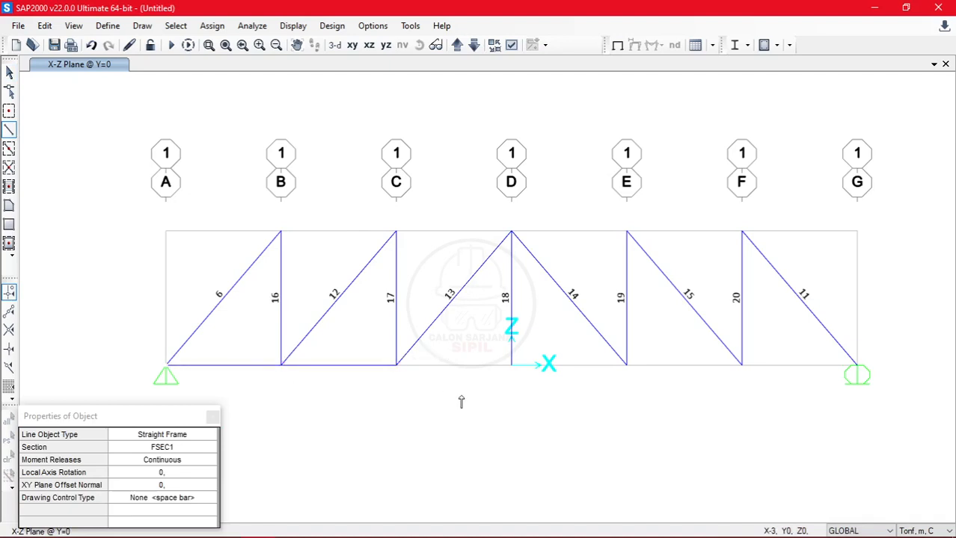
{"action": "left_click", "coordinate": [511, 364]}
{"action": "left_click", "coordinate": [627, 365]}
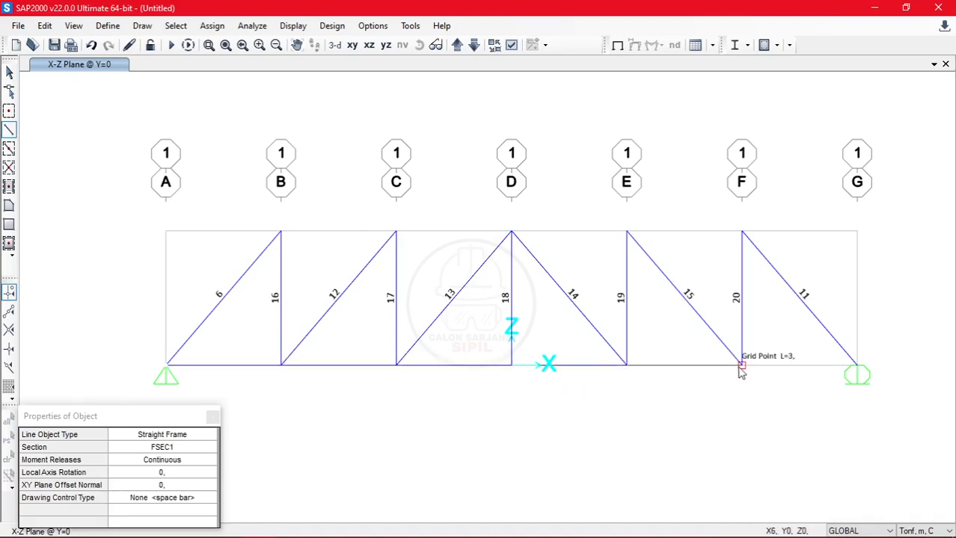
{"action": "left_click", "coordinate": [742, 365]}
{"action": "double_click", "coordinate": [852, 367]}
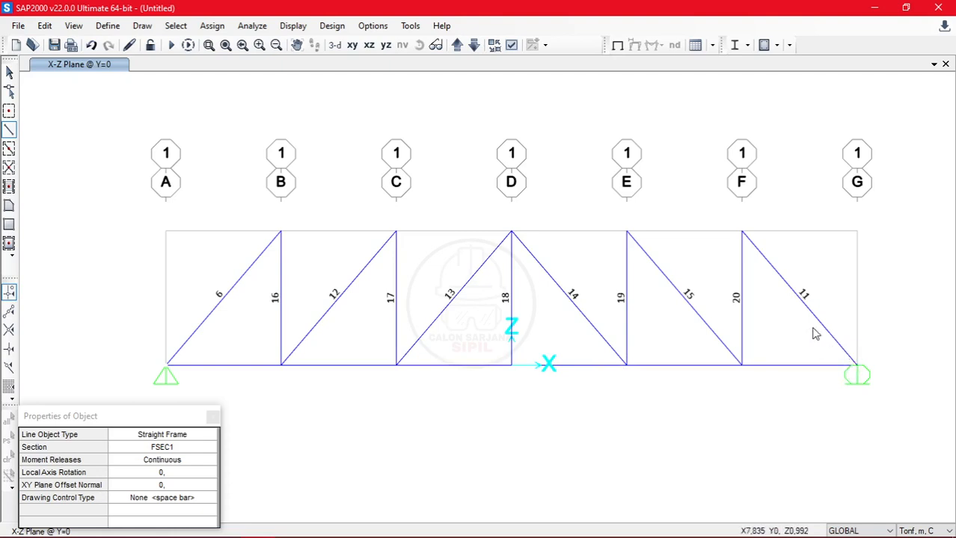
Draw the top chord as separate straight FSEC1 frames between consecutive grid lines from B to F
{"action": "left_click", "coordinate": [281, 232]}
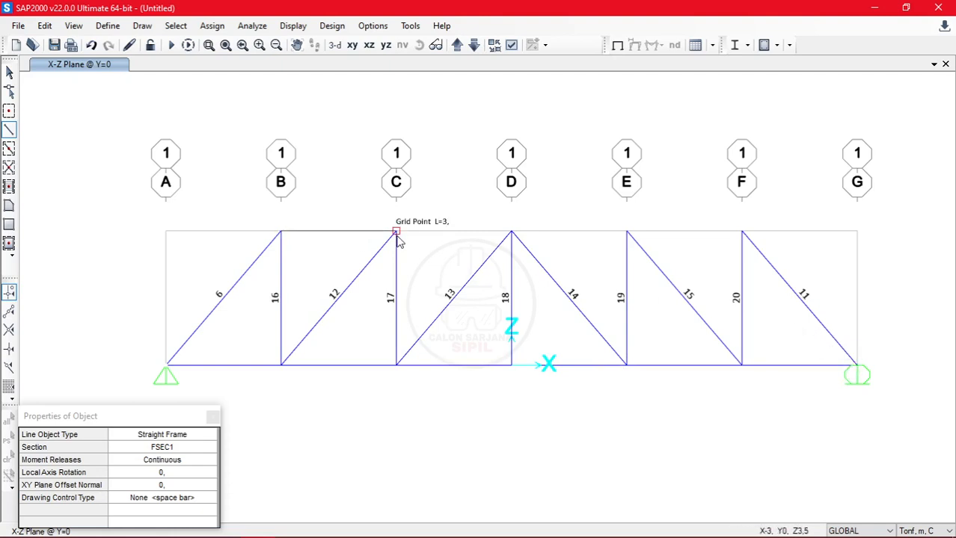
{"action": "left_click", "coordinate": [396, 234]}
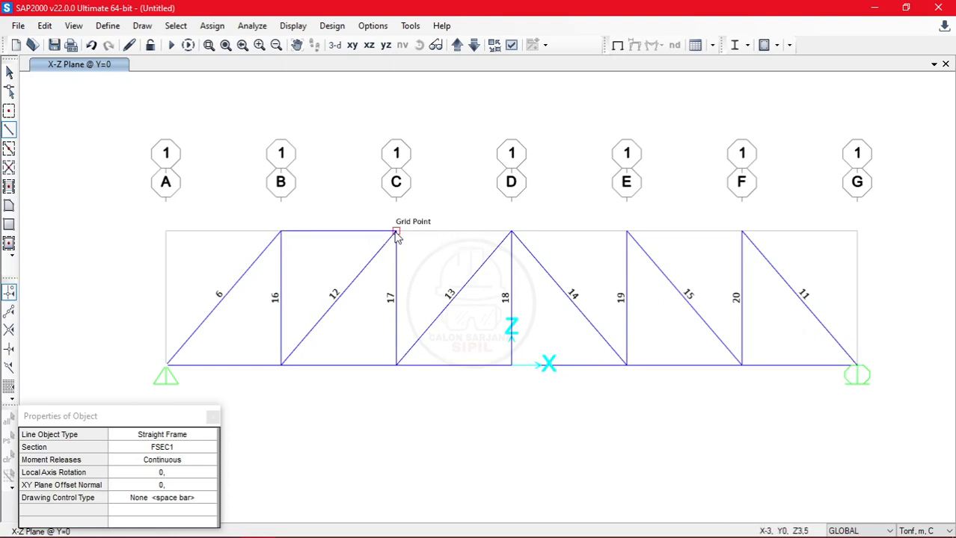
{"action": "left_click", "coordinate": [512, 232]}
{"action": "left_click", "coordinate": [627, 233]}
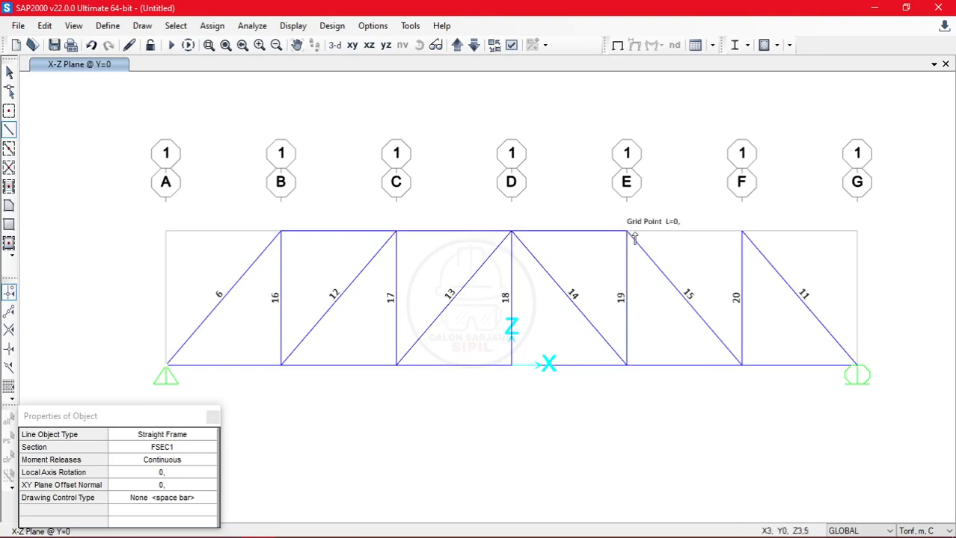
{"action": "double_click", "coordinate": [742, 233]}
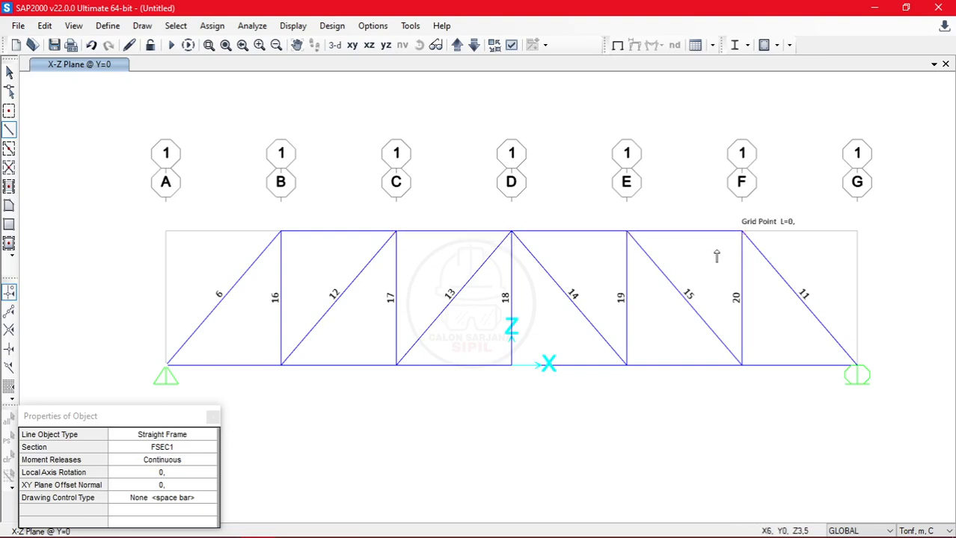
{"action": "key", "text": "Escape"}
Reapply the display options with frame labels on to refresh the labels of the redrawn chords
{"action": "left_click", "coordinate": [510, 48]}
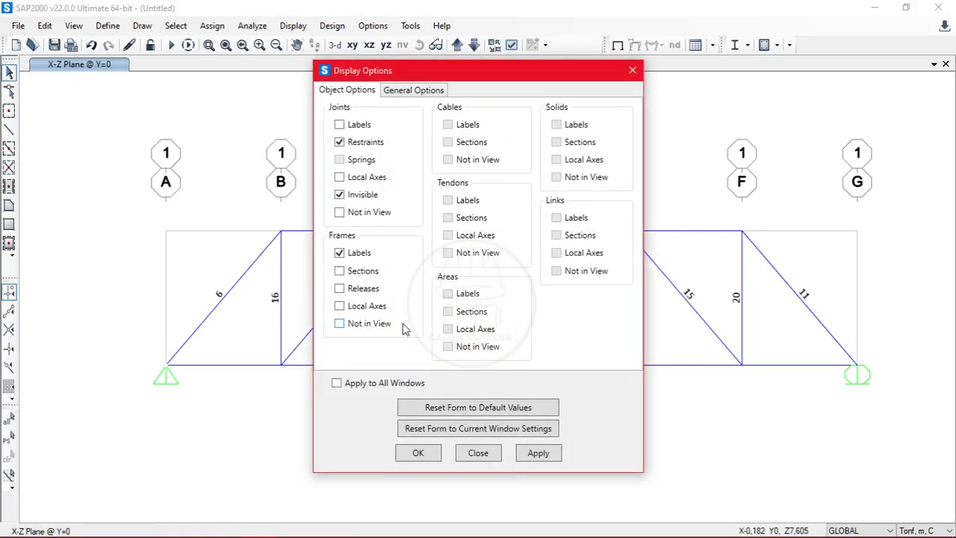
{"action": "left_click", "coordinate": [523, 457]}
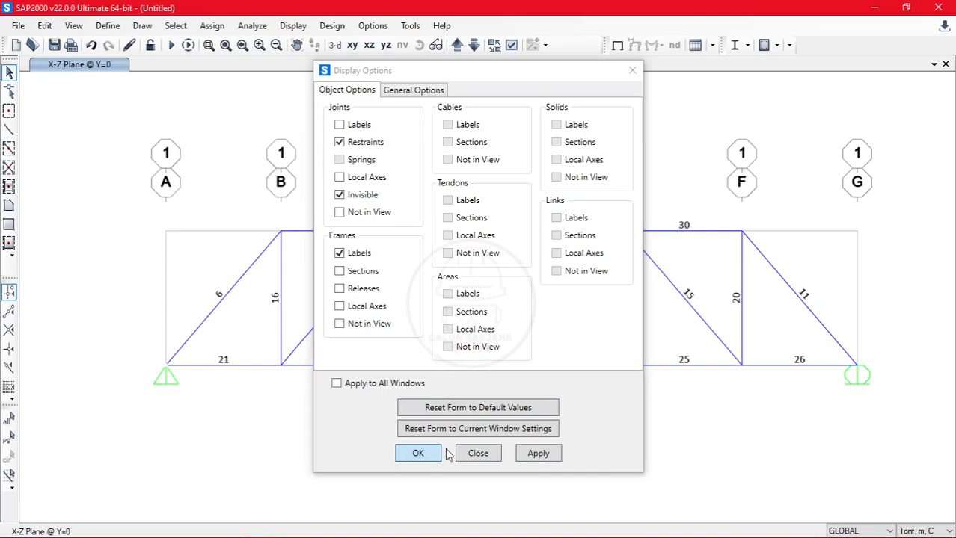
{"action": "left_click", "coordinate": [431, 450]}
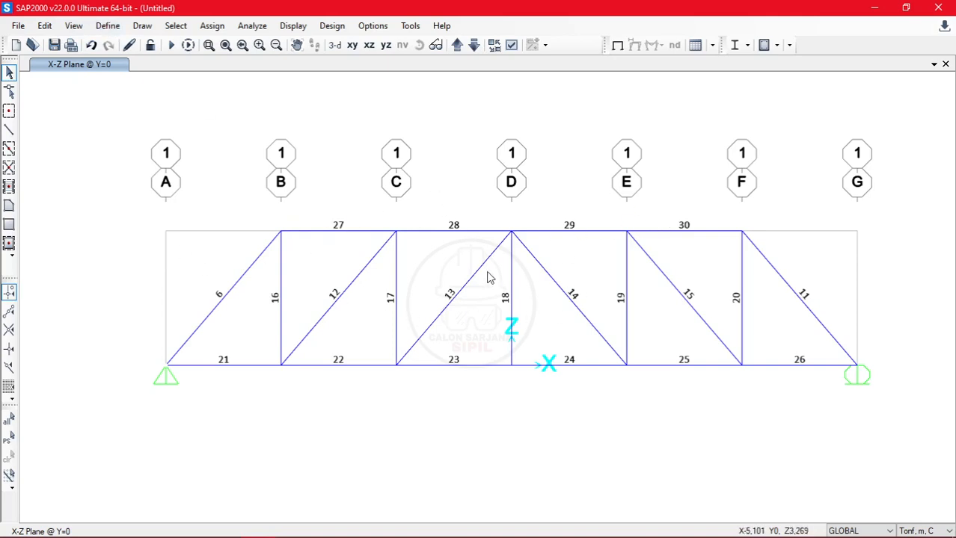
In the name change list for Element Labels - Frame, rename frame 6 as D1 and frame 16 as V1
{"action": "left_click", "coordinate": [46, 28]}
{"action": "left_click", "coordinate": [130, 391]}
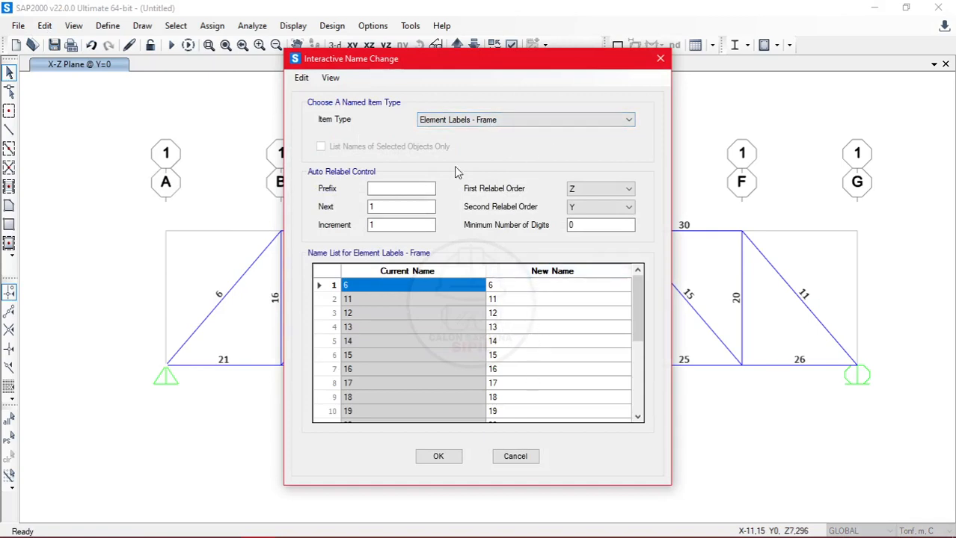
{"action": "left_click_drag", "start_coordinate": [458, 63], "coordinate": [573, 61]}
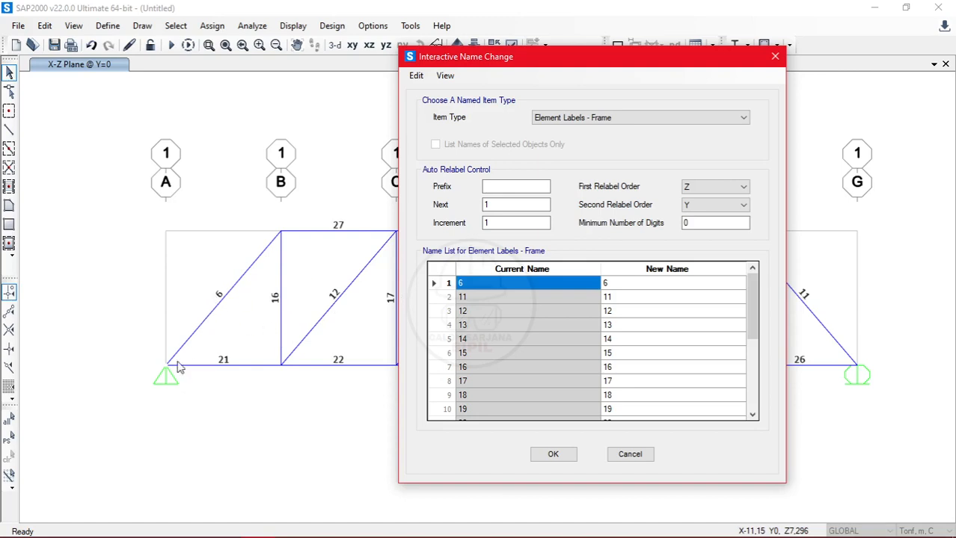
{"action": "left_click", "coordinate": [662, 284]}
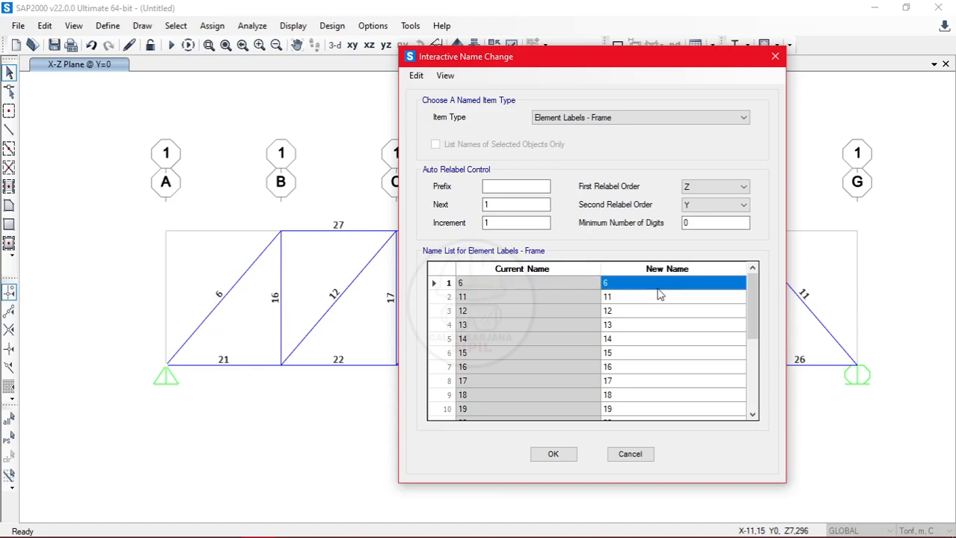
{"action": "type", "text": "D1"}
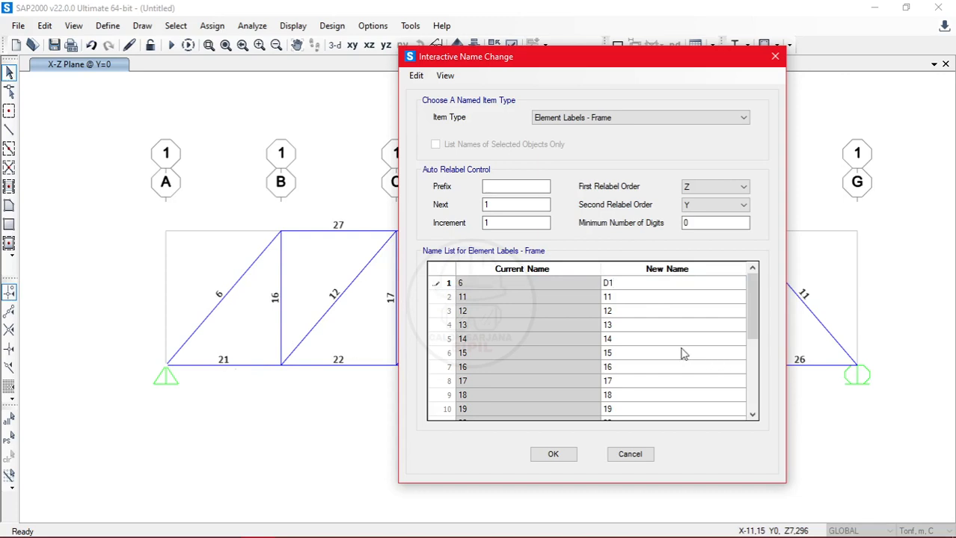
{"action": "left_click", "coordinate": [628, 370]}
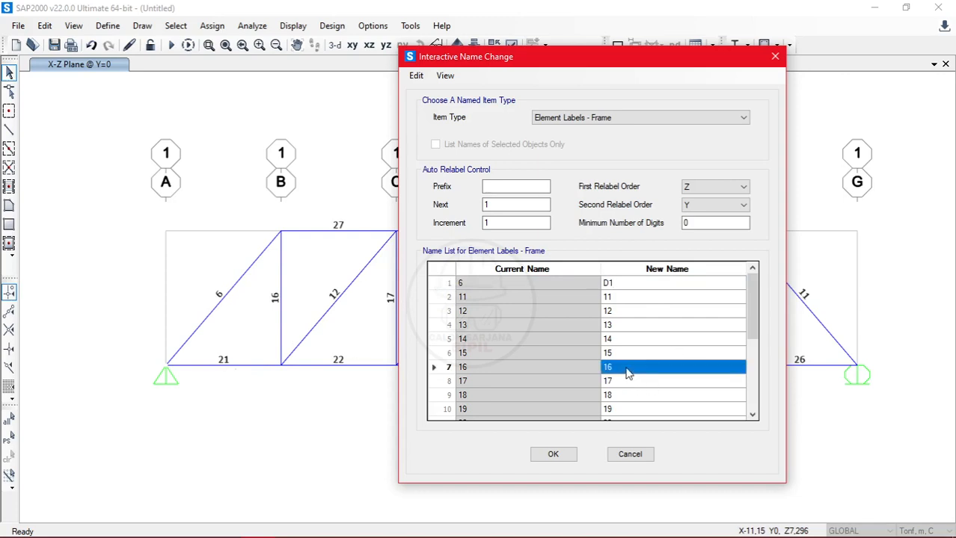
{"action": "type", "text": "V"}
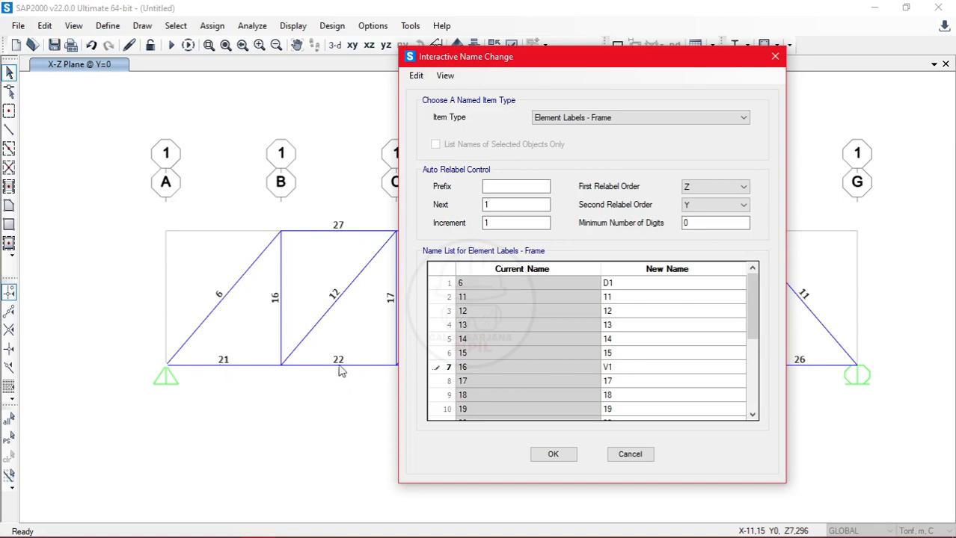
Rename frame 21 as B1 and frame 27 as A1, and apply the new frame labels
{"action": "scroll", "coordinate": [641, 397], "scroll_direction": "down", "scroll_amount": 2}
{"action": "left_click", "coordinate": [631, 355]}
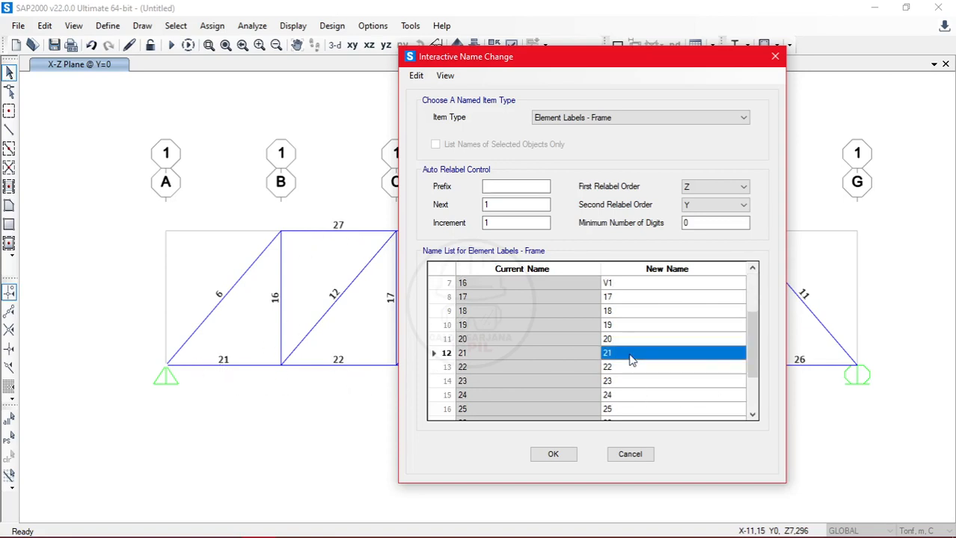
{"action": "type", "text": "B"}
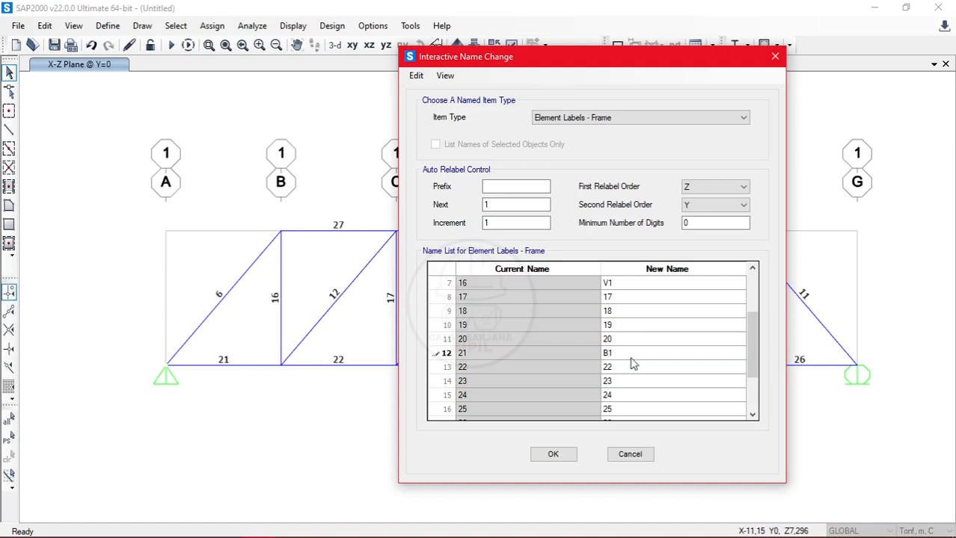
{"action": "type", "text": "1"}
{"action": "scroll", "coordinate": [635, 400], "scroll_direction": "down", "scroll_amount": 1}
{"action": "left_click", "coordinate": [630, 396]}
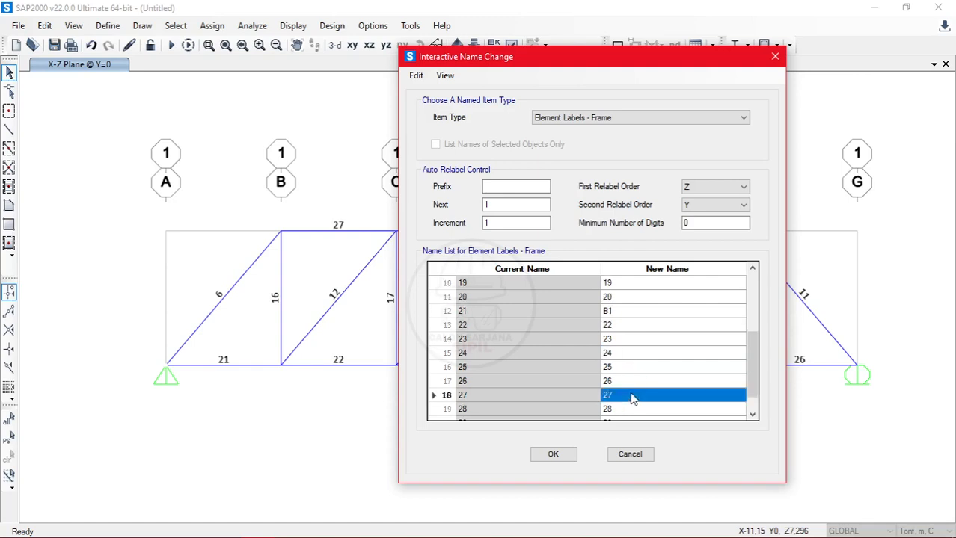
{"action": "type", "text": "A1"}
{"action": "left_click", "coordinate": [571, 451]}
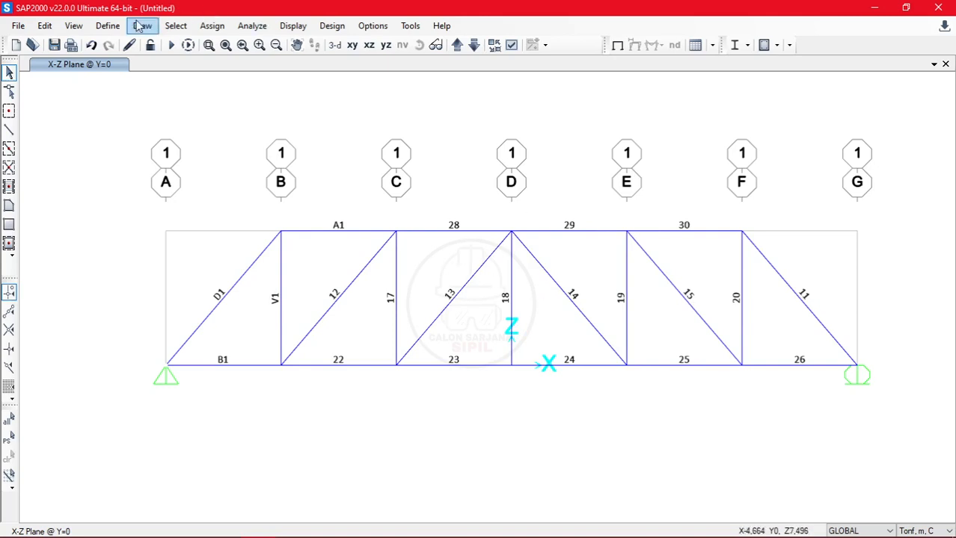
Start adding a new United States steel material with the User standard
{"action": "left_click", "coordinate": [116, 25]}
{"action": "left_click", "coordinate": [135, 45]}
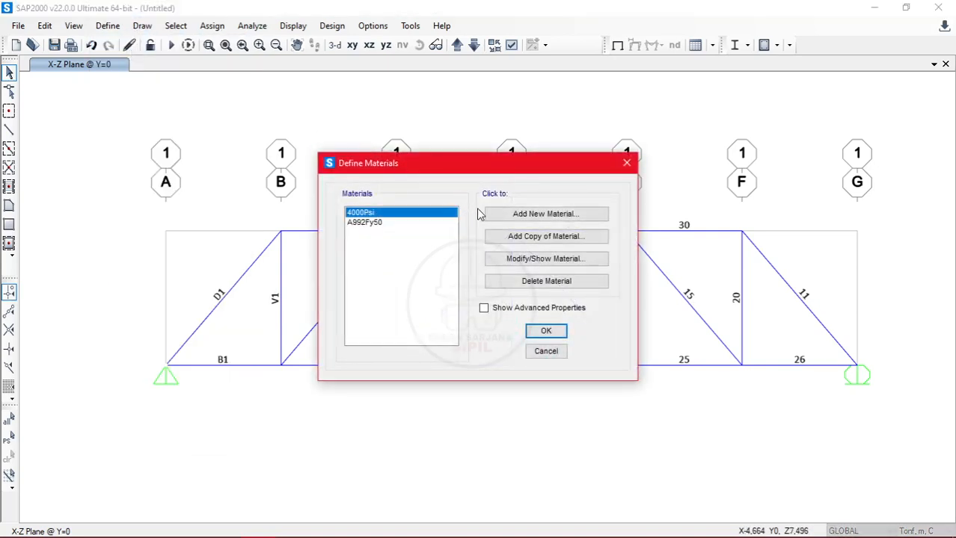
{"action": "left_click", "coordinate": [505, 217]}
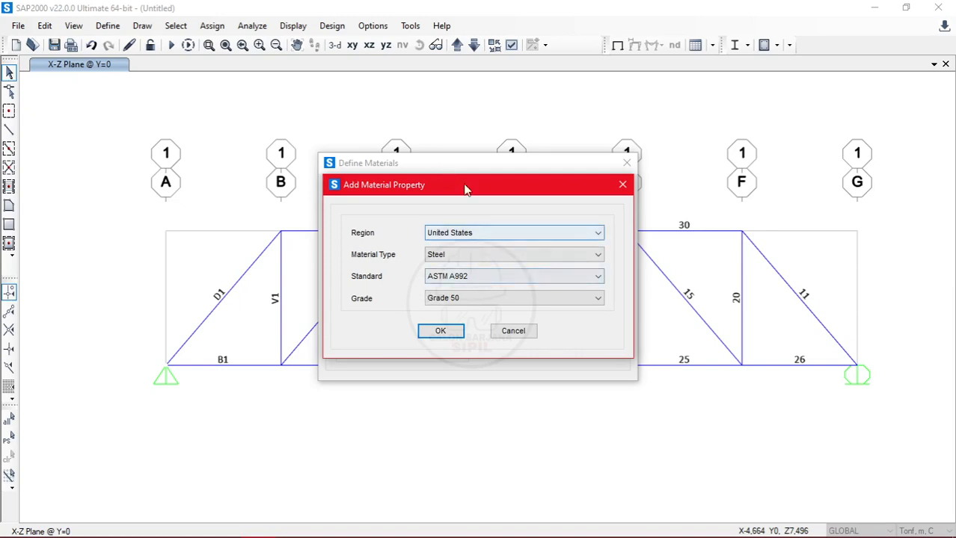
{"action": "left_click", "coordinate": [527, 331]}
{"action": "left_click", "coordinate": [547, 217]}
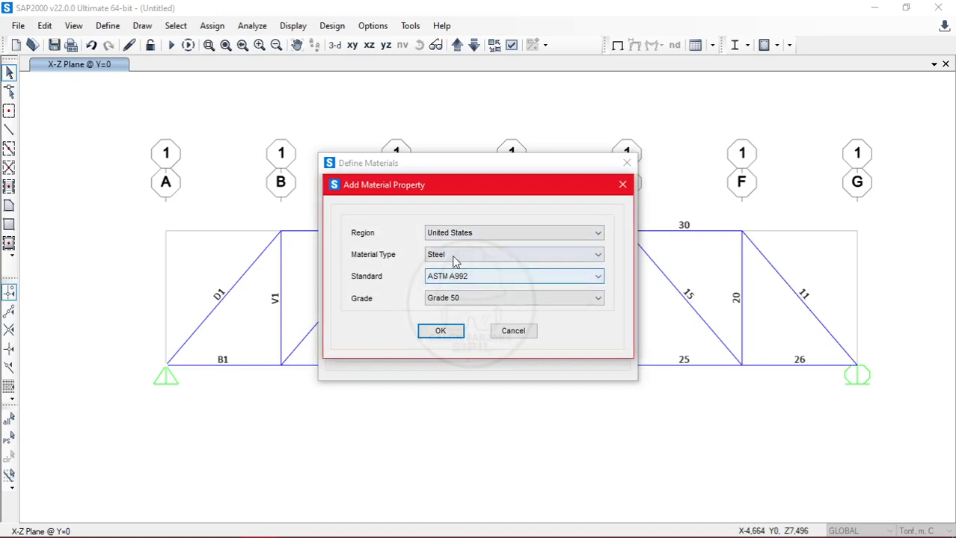
{"action": "left_click", "coordinate": [480, 256]}
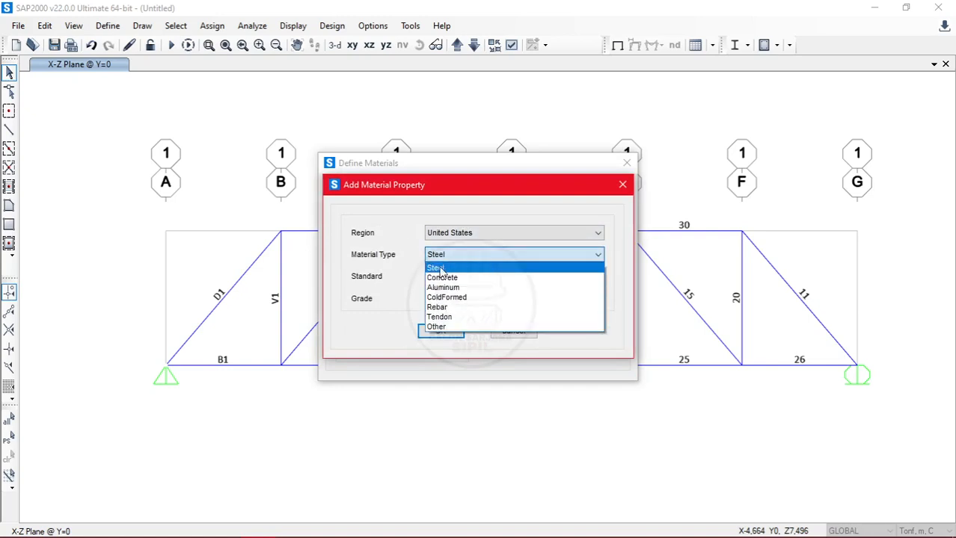
{"action": "left_click", "coordinate": [440, 268]}
{"action": "left_click", "coordinate": [475, 277]}
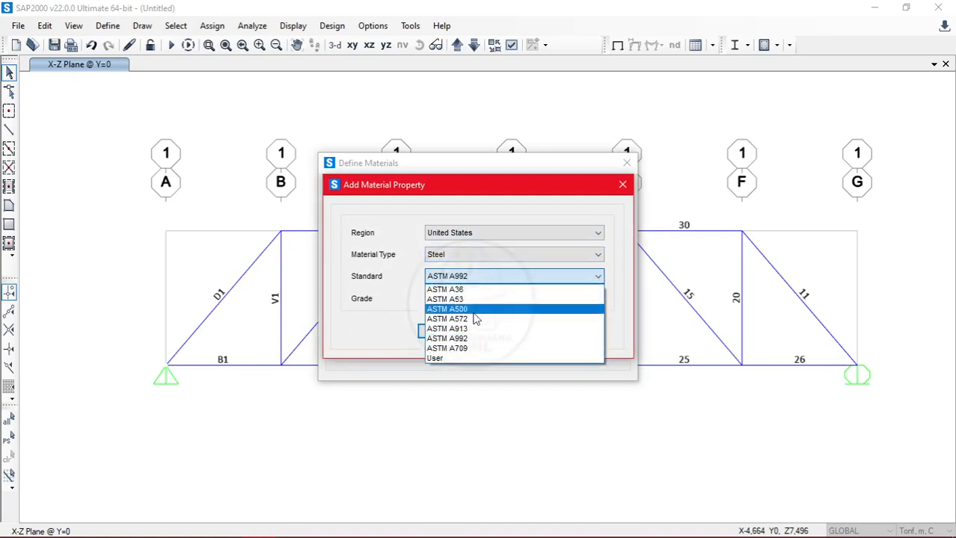
{"action": "left_click", "coordinate": [467, 359]}
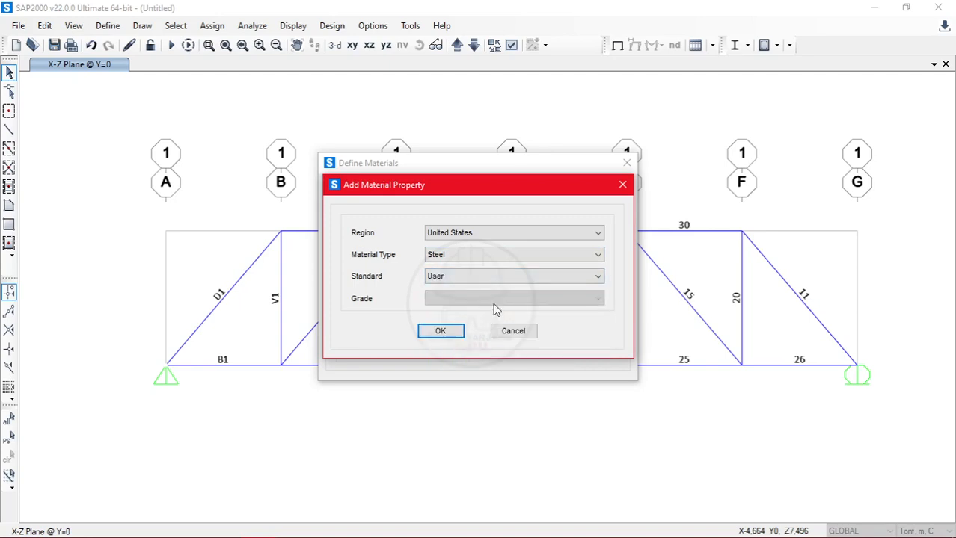
{"action": "left_click", "coordinate": [438, 332]}
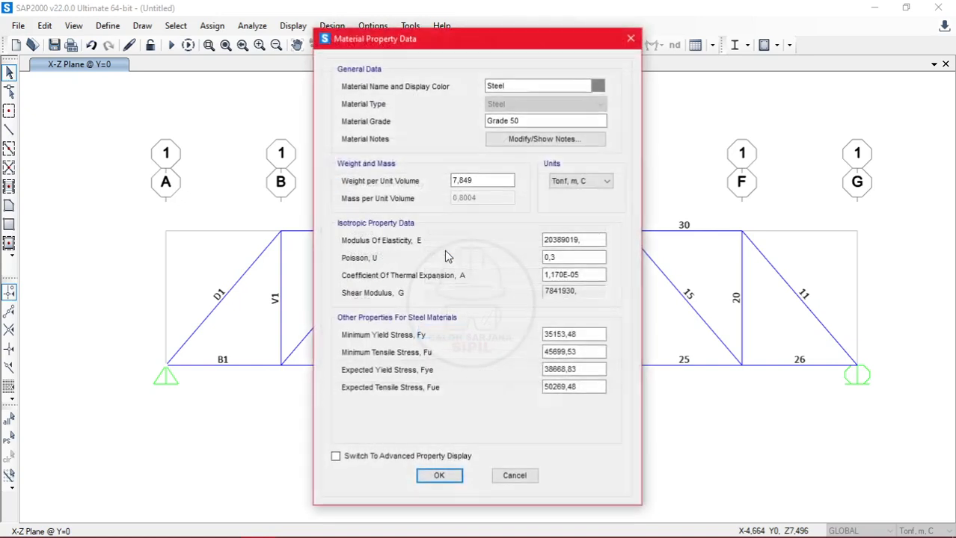
Name the new steel material BJ 34
{"action": "double_click", "coordinate": [561, 86]}
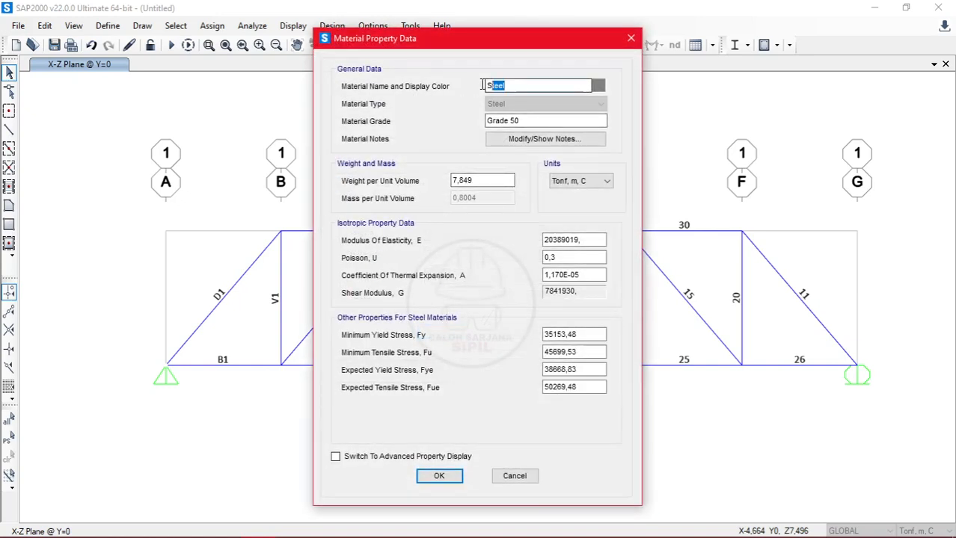
{"action": "type", "text": "BJ"}
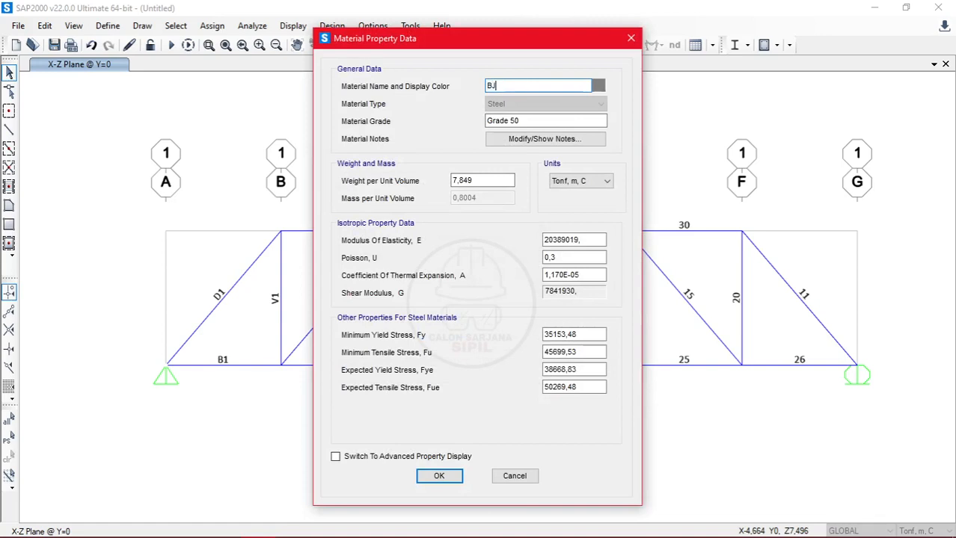
{"action": "type", "text": " 45"}
Switch the material units to Kgf, m, C and set the modulus of elasticity to 200000
{"action": "left_click", "coordinate": [590, 181]}
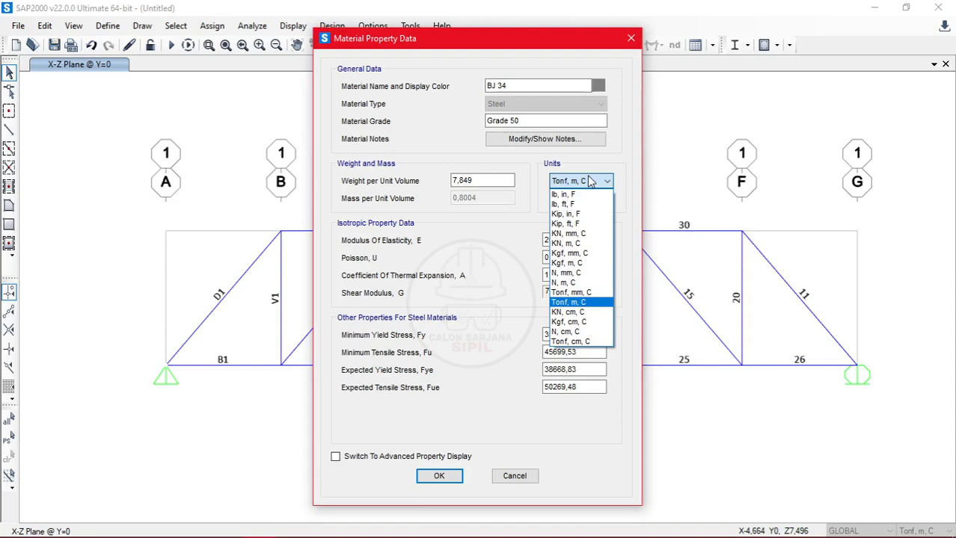
{"action": "left_click", "coordinate": [586, 252]}
{"action": "left_click", "coordinate": [595, 186]}
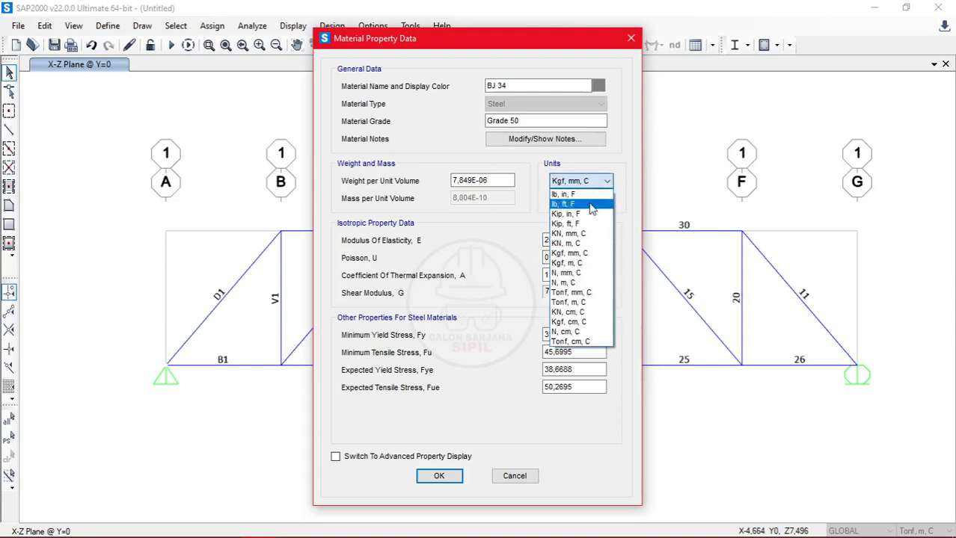
{"action": "left_click", "coordinate": [587, 264]}
{"action": "left_click_drag", "start_coordinate": [587, 240], "coordinate": [497, 239]}
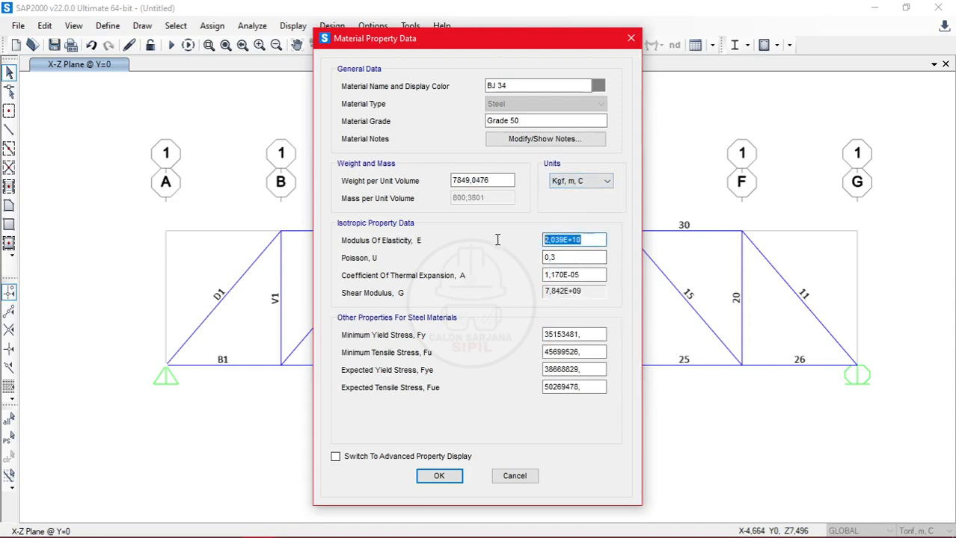
{"action": "type", "text": "200000"}
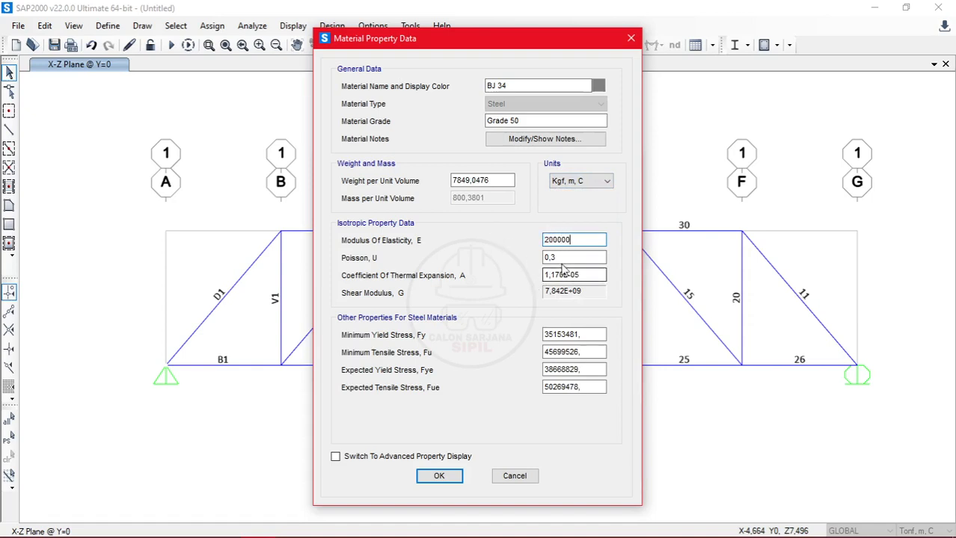
Switch the material units to N, mm, C and look up the BJ 34 fy and fu in the AutoCAD drawing Drawing1.dwg
{"action": "left_click", "coordinate": [587, 182]}
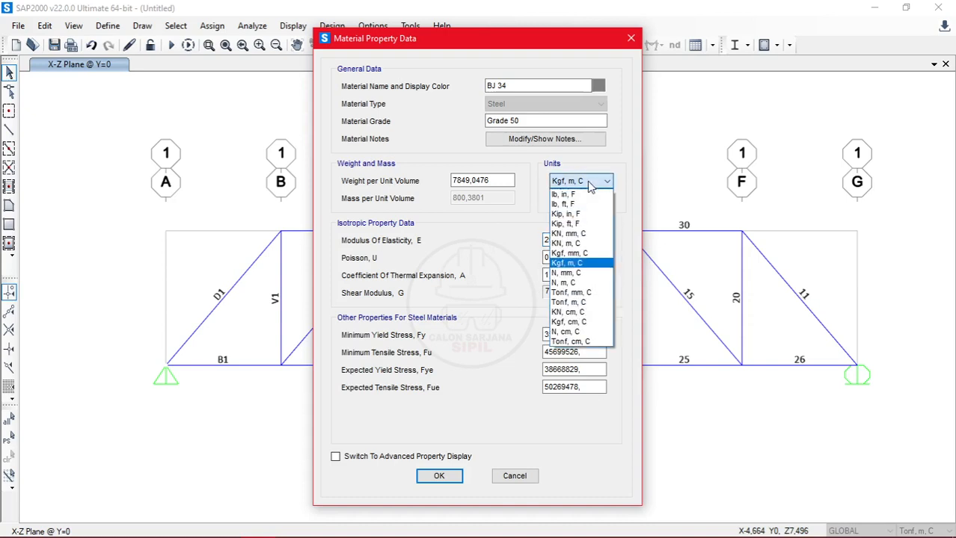
{"action": "left_click", "coordinate": [590, 274]}
{"action": "left_click_drag", "start_coordinate": [593, 335], "coordinate": [484, 350]}
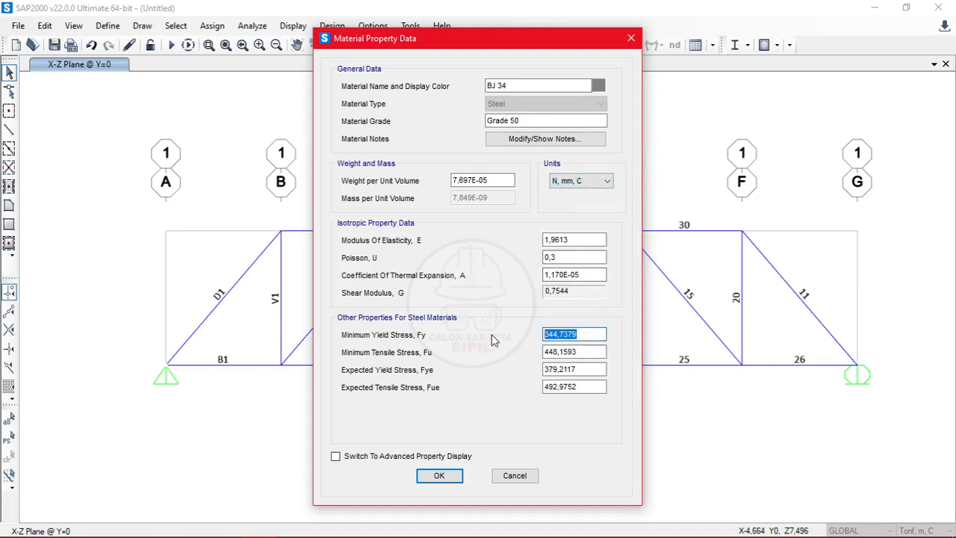
{"action": "mouse_move", "coordinate": [224, 526]}
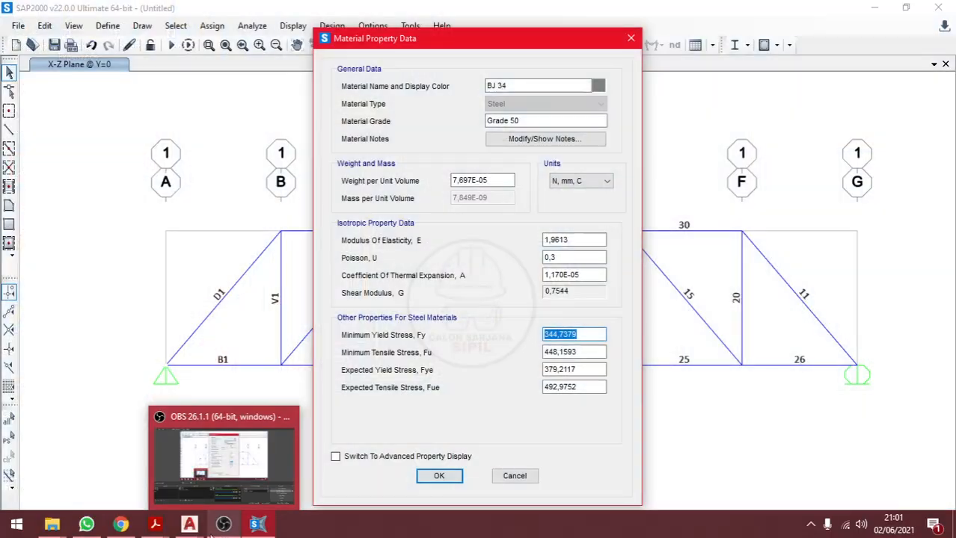
{"action": "mouse_move", "coordinate": [189, 526]}
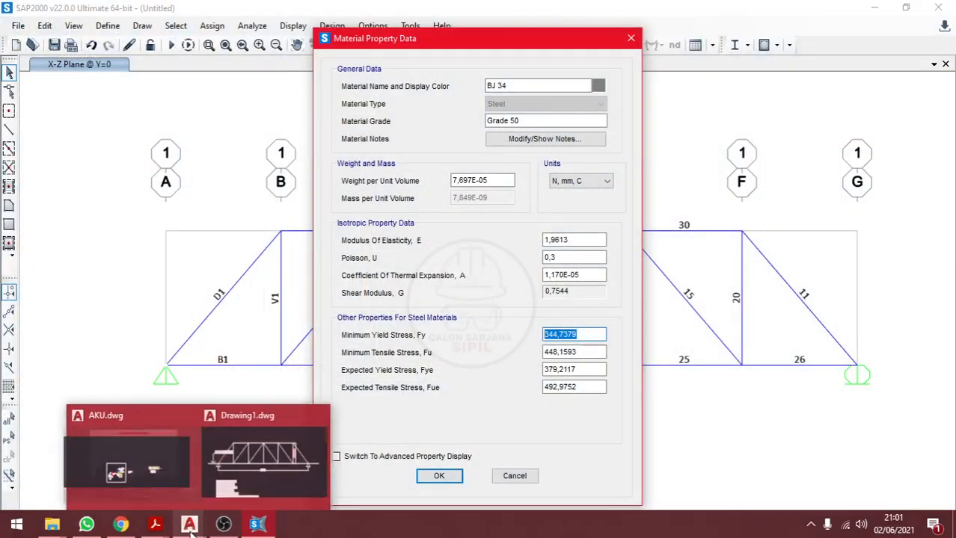
{"action": "left_click", "coordinate": [261, 481]}
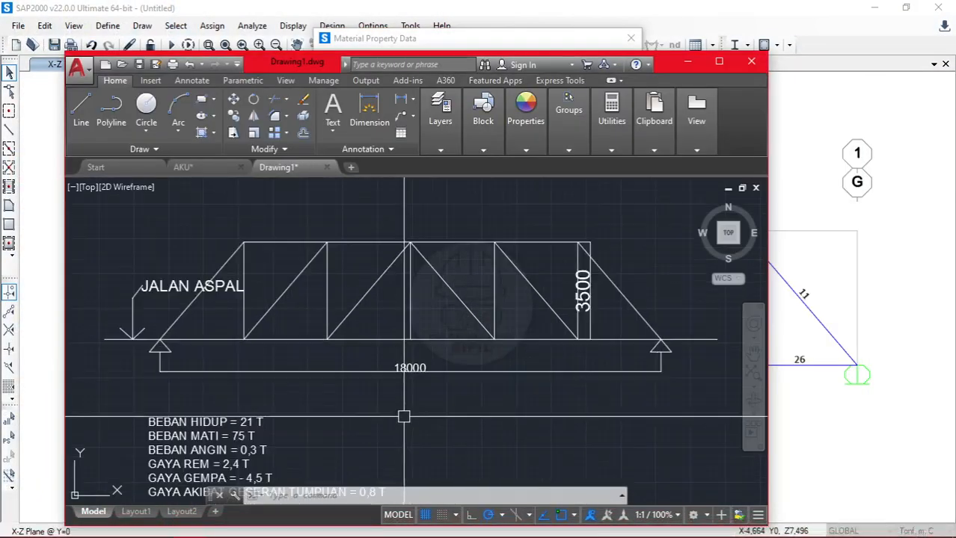
{"action": "middle_click_drag", "start_coordinate": [404, 416], "coordinate": [425, 270]}
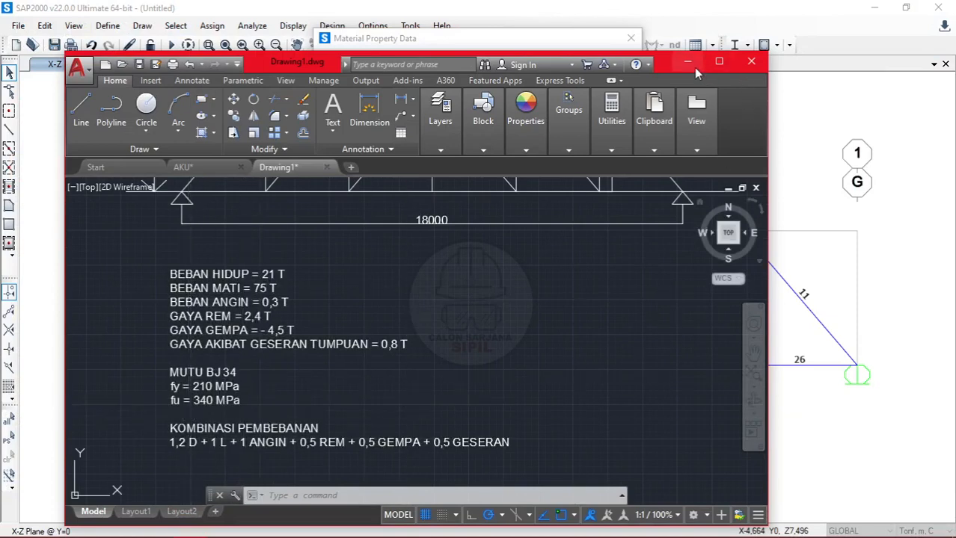
{"action": "left_click", "coordinate": [694, 67]}
Set the minimum yield stress Fy to 210 and the minimum tensile stress Fu to 340
{"action": "type", "text": "210"}
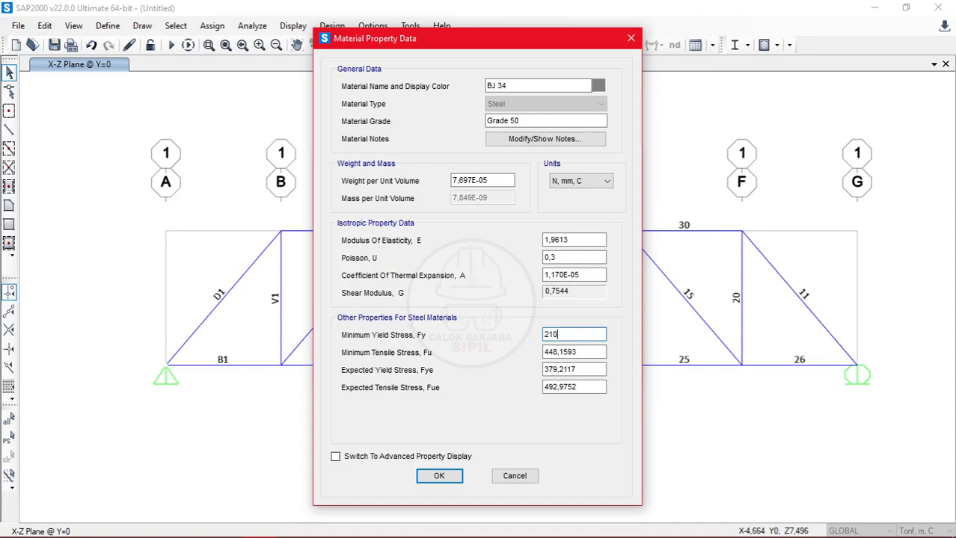
{"action": "key", "text": "Tab"}
{"action": "type", "text": "3"}
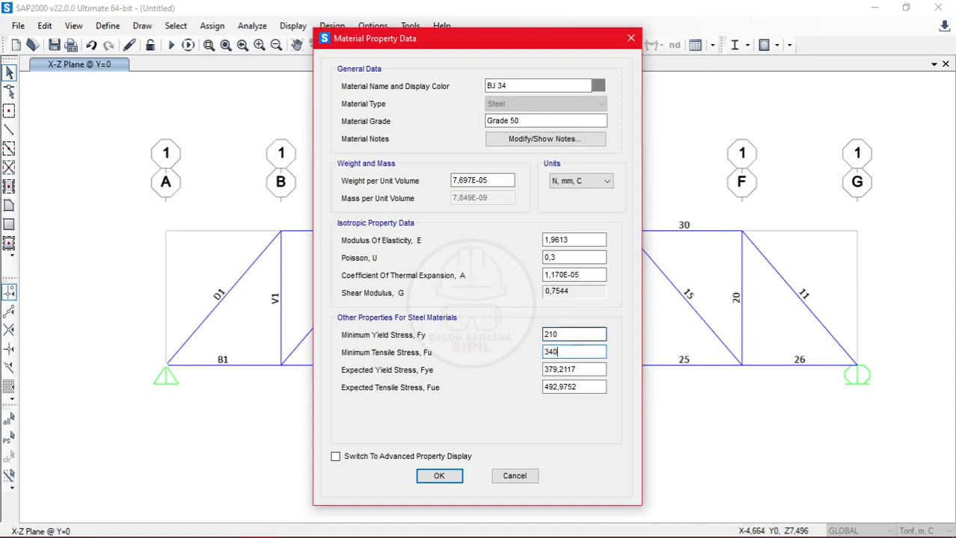
{"action": "type", "text": "40"}
Set the expected yield stress Fye to 1,1*210 and the expected tensile stress Fue to 1,1*340
{"action": "key", "text": "Tab"}
{"action": "type", "text": "1,11"}
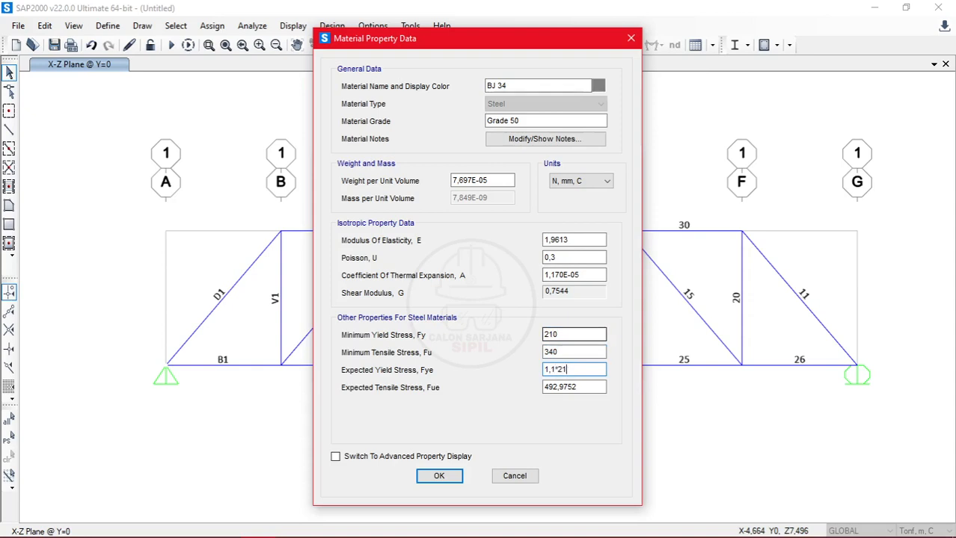
{"action": "key", "text": "Tab"}
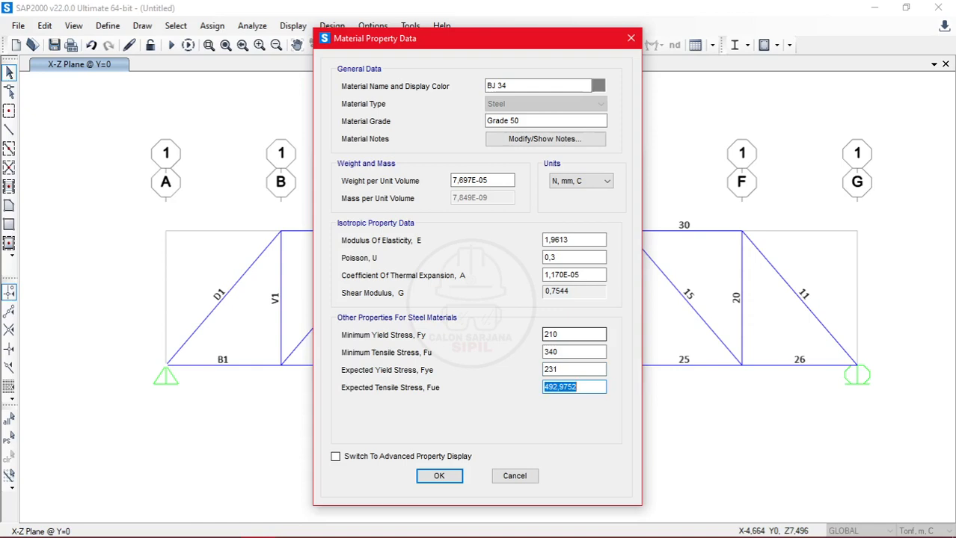
{"action": "type", "text": "1,1*340"}
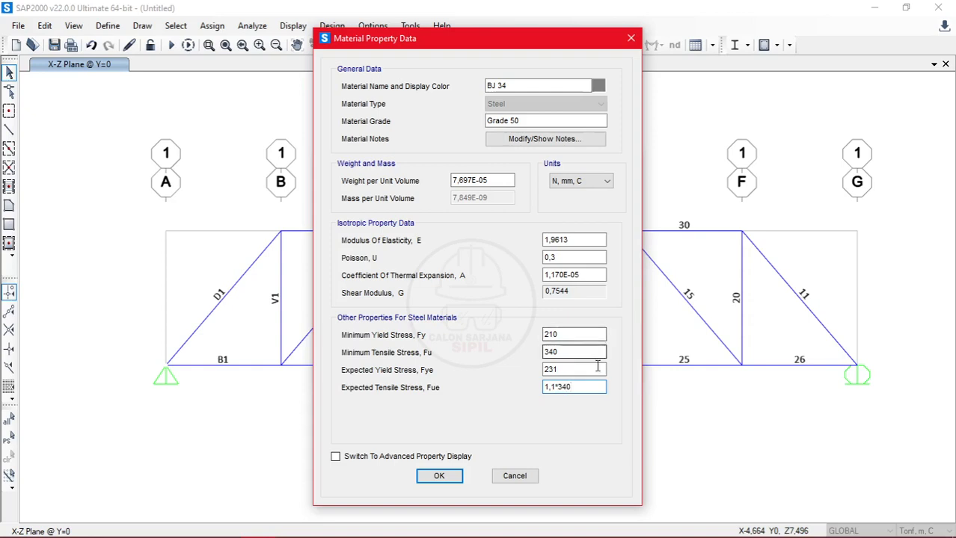
{"action": "key", "text": "Tab"}
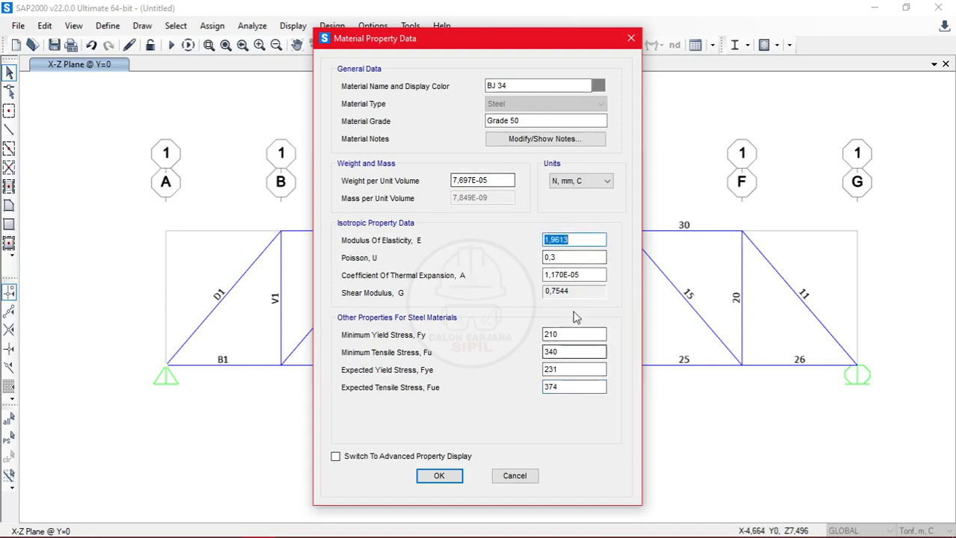
Return the material units to Tonf, m, C and save the BJ 34 material definition
{"action": "left_click", "coordinate": [573, 181]}
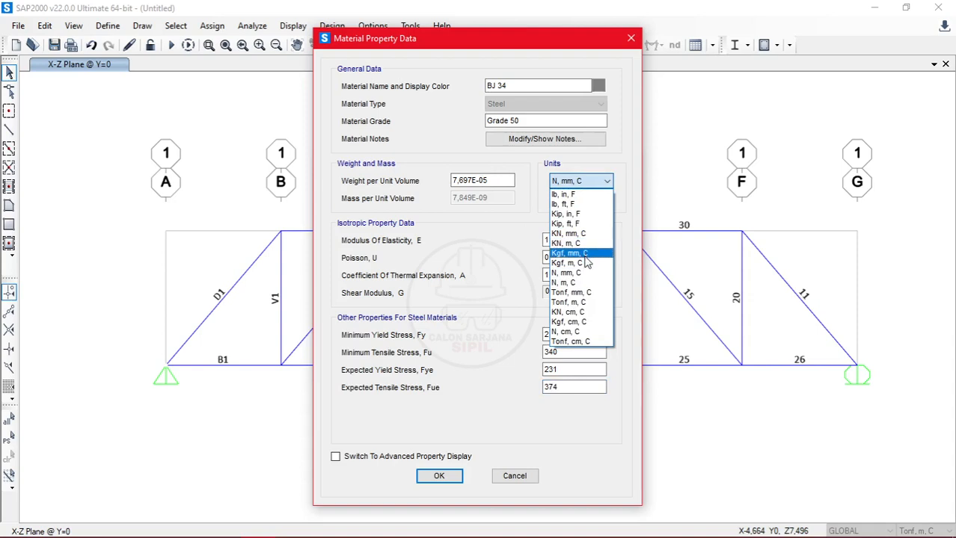
{"action": "left_click", "coordinate": [584, 303]}
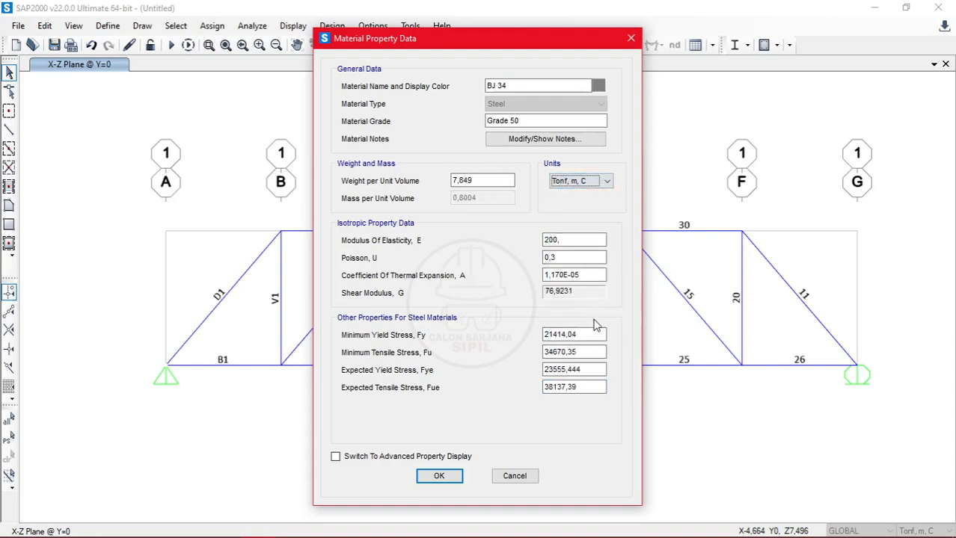
{"action": "left_click", "coordinate": [440, 476]}
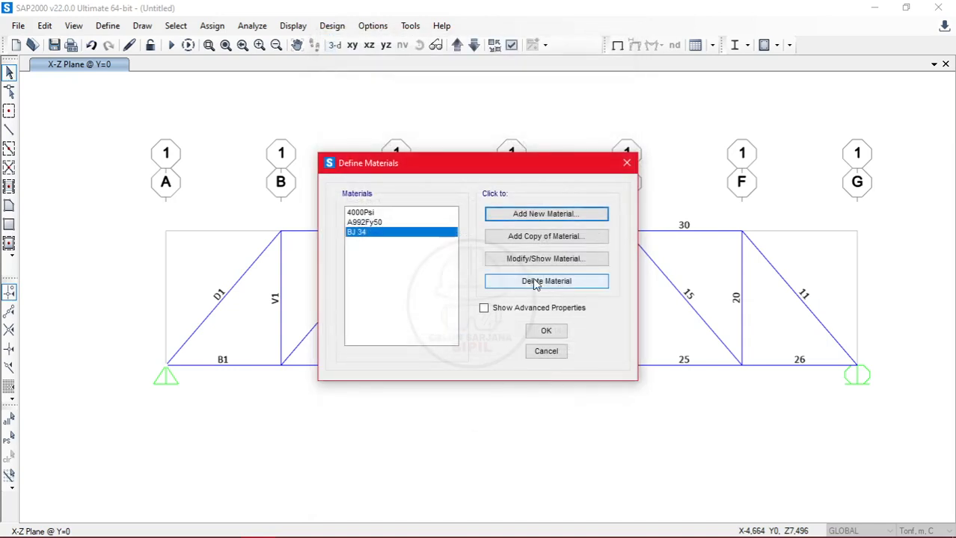
{"action": "left_click", "coordinate": [546, 332]}
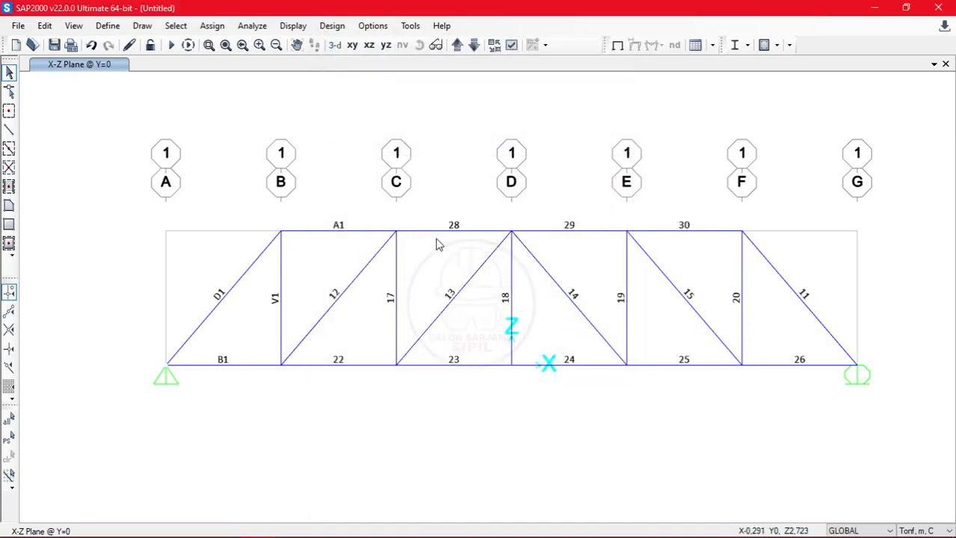
Reopen the BJ 34 material definition for modification and switch its units to KN, m, C
{"action": "left_click", "coordinate": [44, 25]}
{"action": "left_click", "coordinate": [107, 26]}
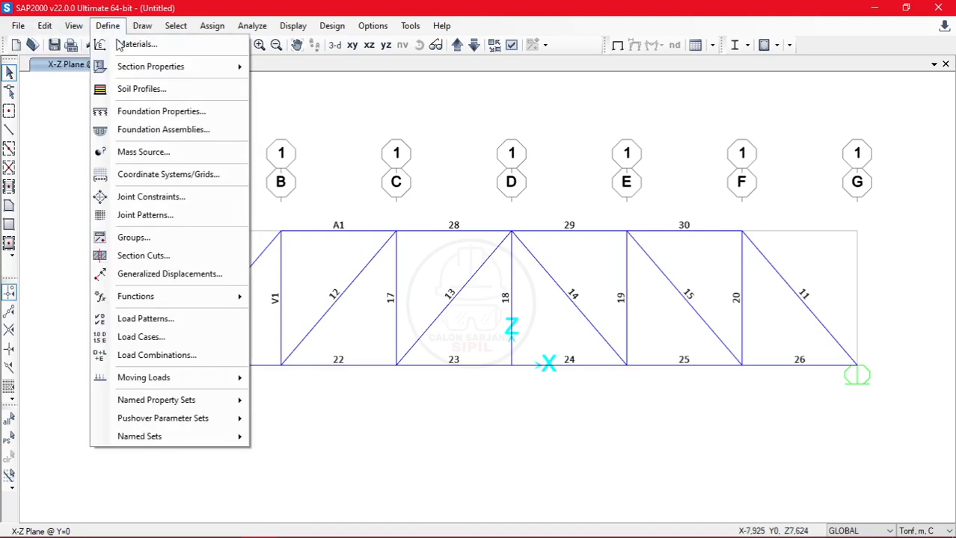
{"action": "left_click", "coordinate": [131, 44]}
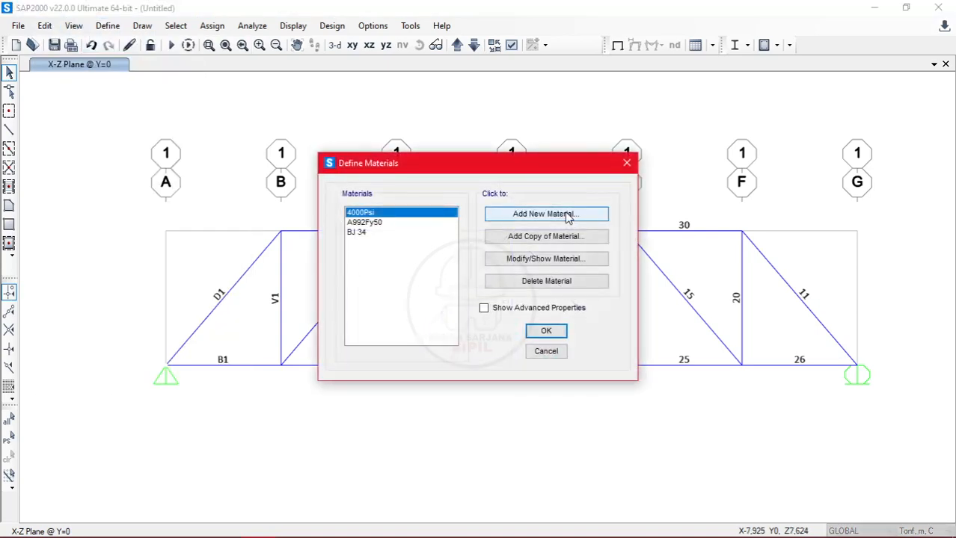
{"action": "left_click", "coordinate": [417, 232]}
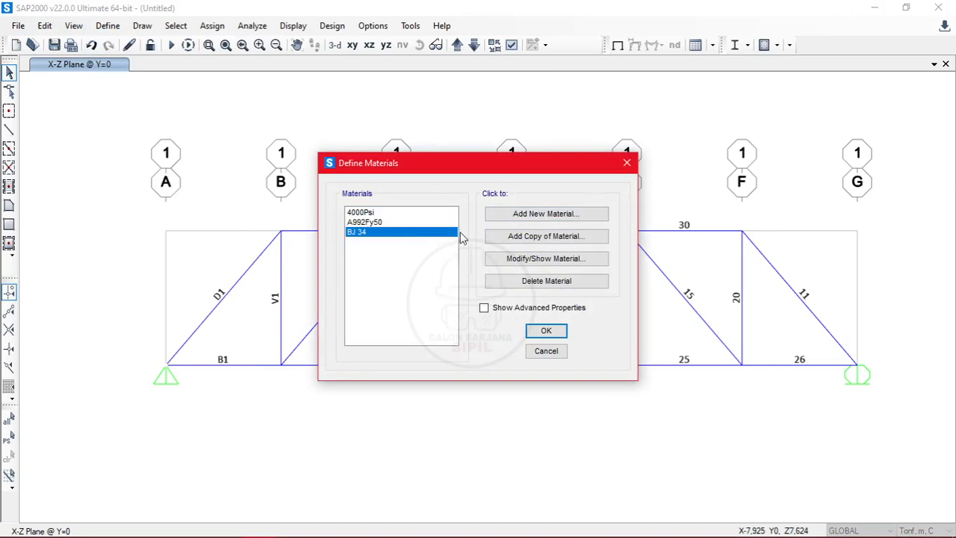
{"action": "left_click", "coordinate": [581, 262]}
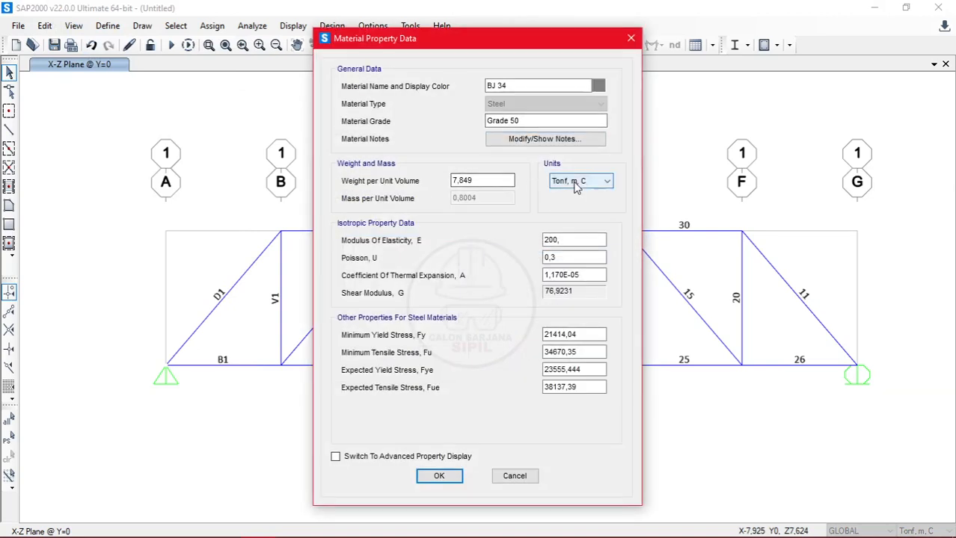
{"action": "left_click", "coordinate": [576, 183]}
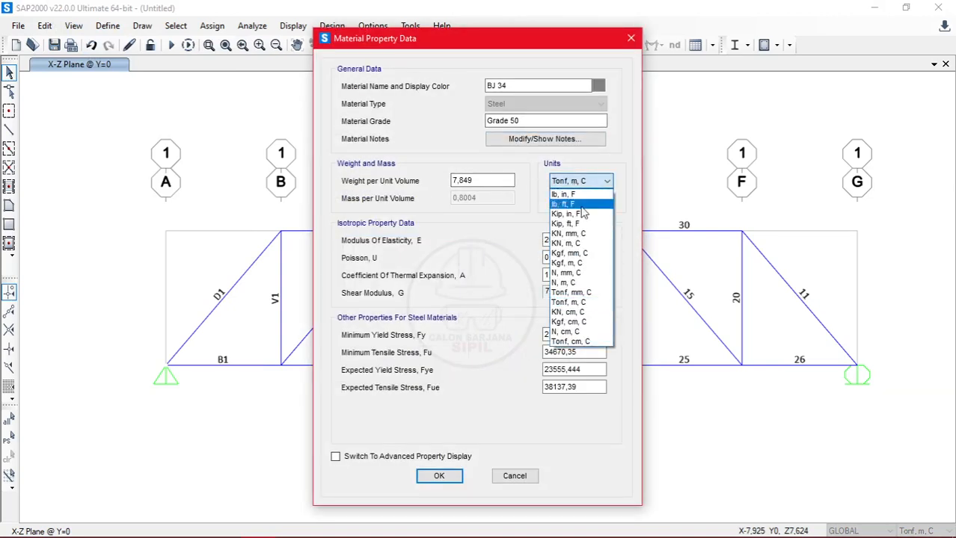
{"action": "left_click", "coordinate": [589, 245]}
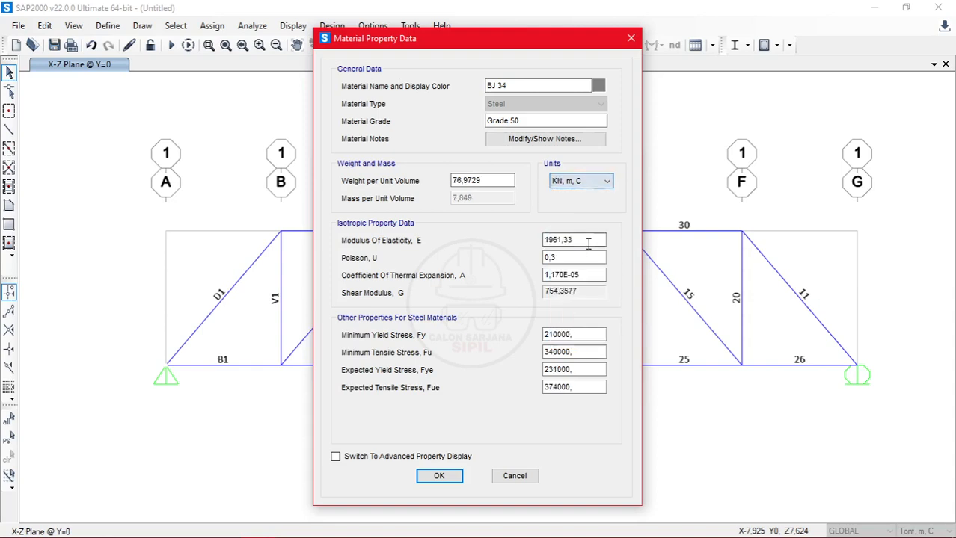
Set the BJ 34 modulus of elasticity E to 200000 and save the material definitions
{"action": "key", "text": "Tab"}
{"action": "type", "text": "300"}
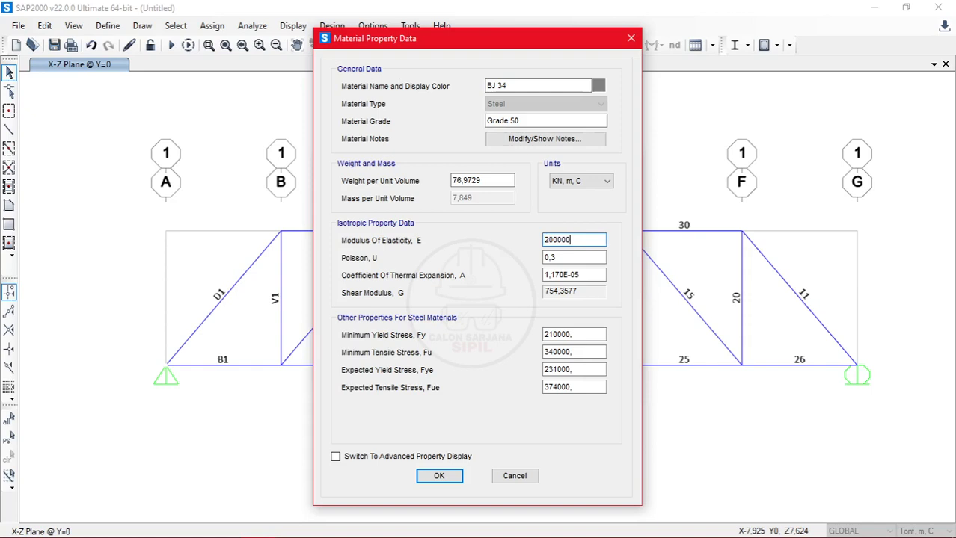
{"action": "left_click", "coordinate": [444, 477]}
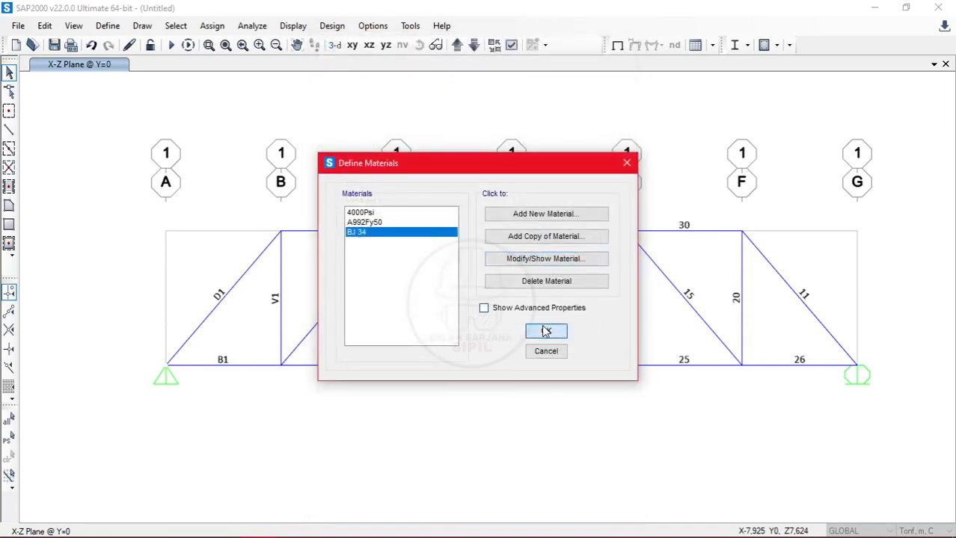
{"action": "left_click", "coordinate": [549, 331]}
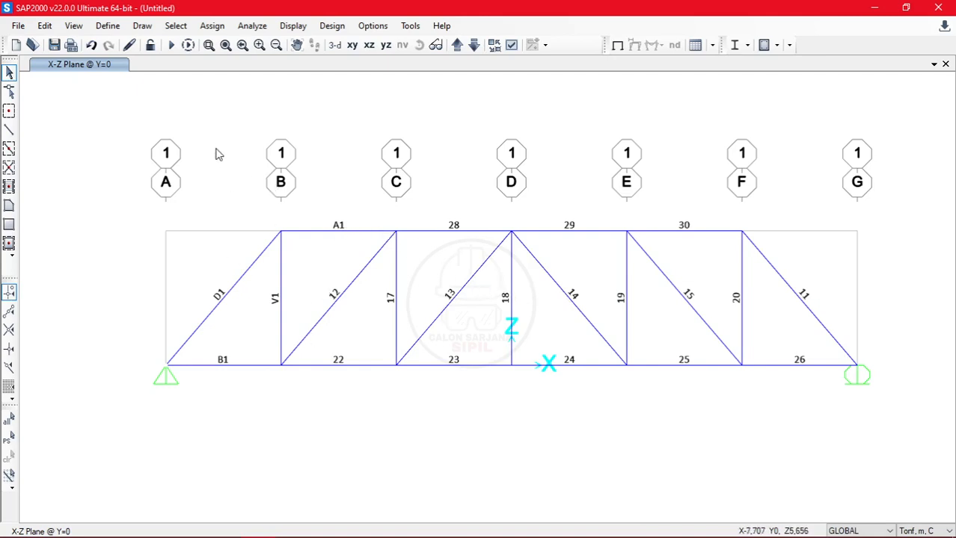
Open the load pattern definitions and add a pattern MATI BS of type Dead with self weight multiplier 1
{"action": "left_click", "coordinate": [113, 27]}
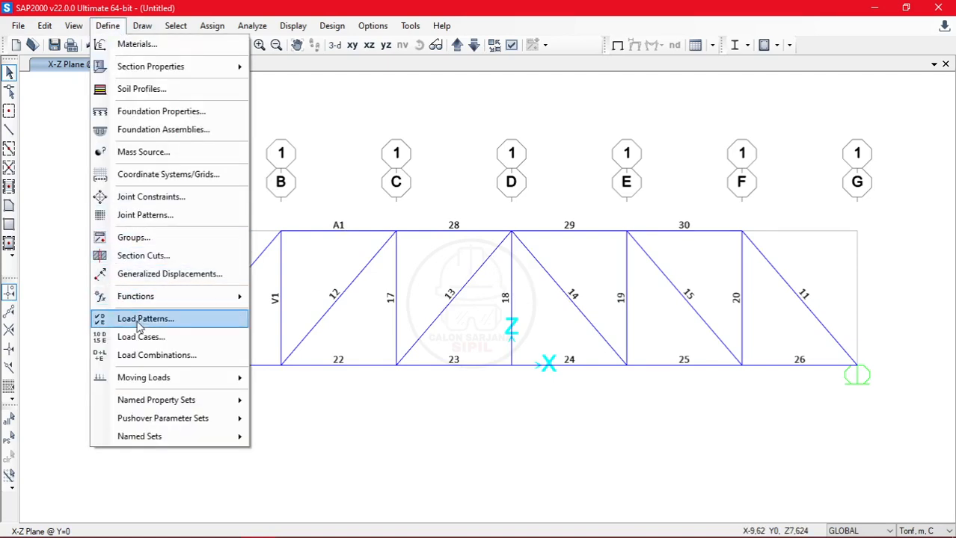
{"action": "mouse_move", "coordinate": [163, 75]}
{"action": "left_click", "coordinate": [194, 322]}
{"action": "left_click", "coordinate": [284, 246]}
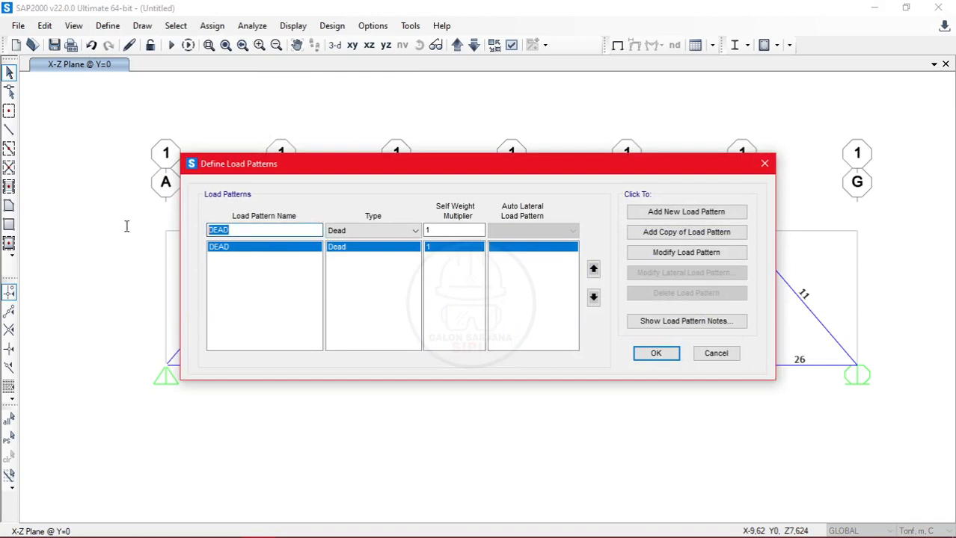
{"action": "type", "text": "ma"}
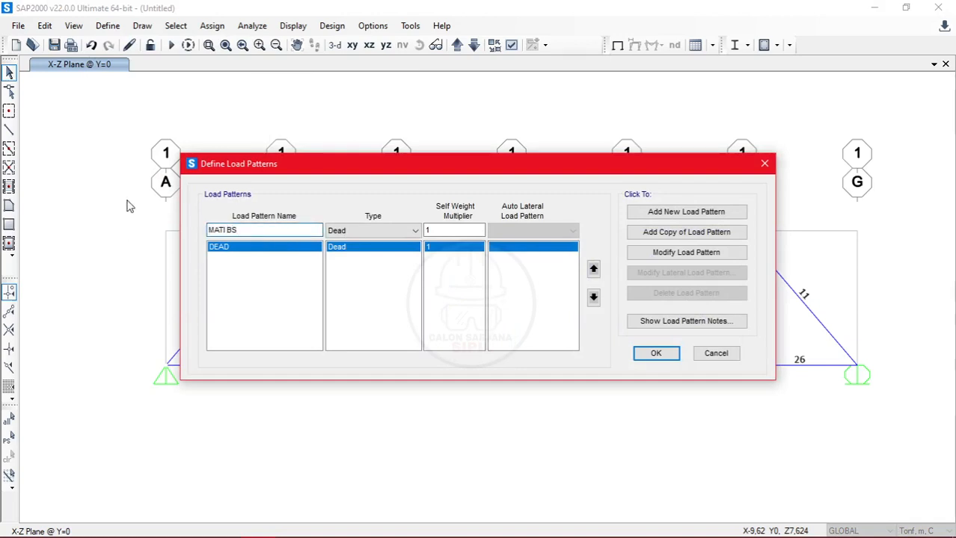
{"action": "left_click", "coordinate": [700, 212]}
Add a load pattern MATI LUAR of type Super Dead with self weight multiplier 0
{"action": "left_click", "coordinate": [280, 233]}
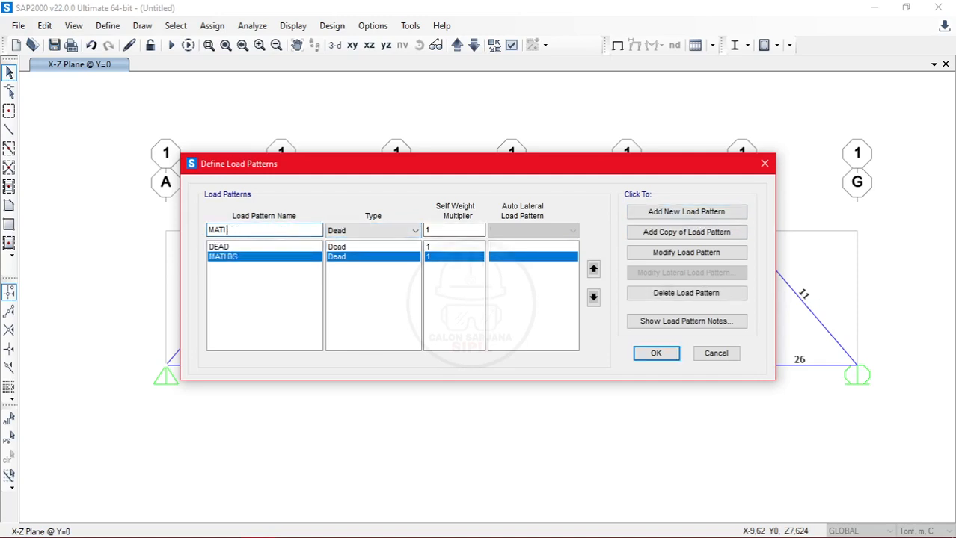
{"action": "left_click", "coordinate": [371, 233]}
{"action": "left_click", "coordinate": [376, 245]}
{"action": "left_click", "coordinate": [372, 235]}
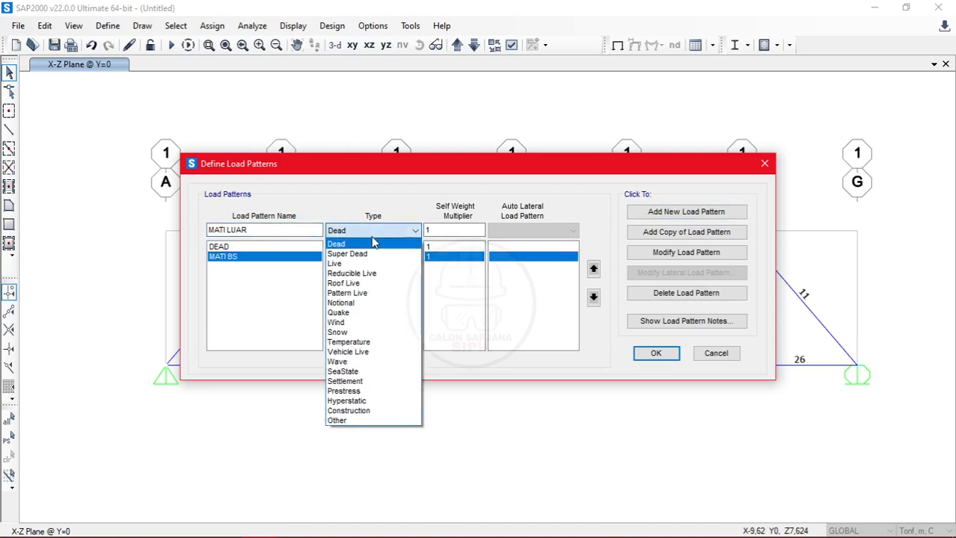
{"action": "left_click", "coordinate": [366, 255]}
{"action": "left_click", "coordinate": [685, 212]}
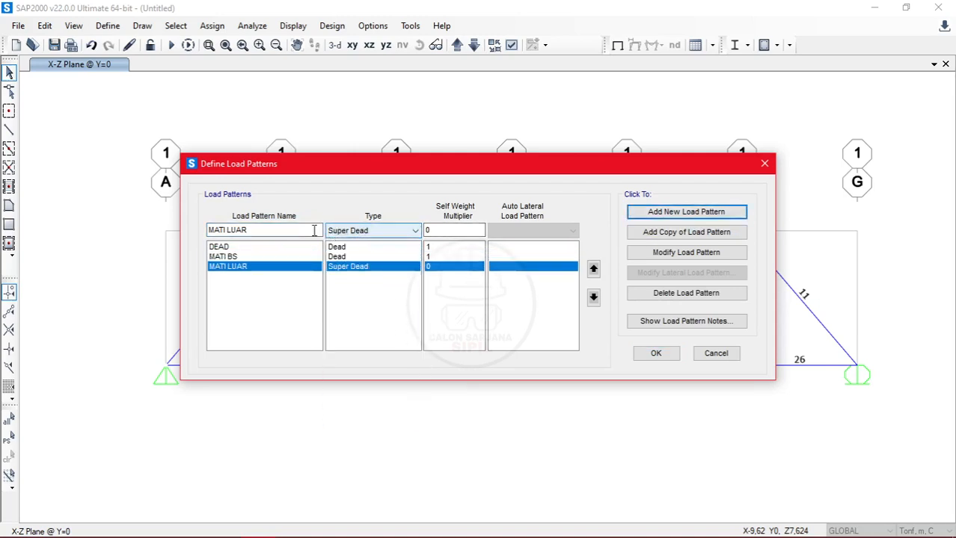
Add a load pattern HIDUP of type Live with self weight multiplier 0
{"action": "type", "text": "HIDUP"}
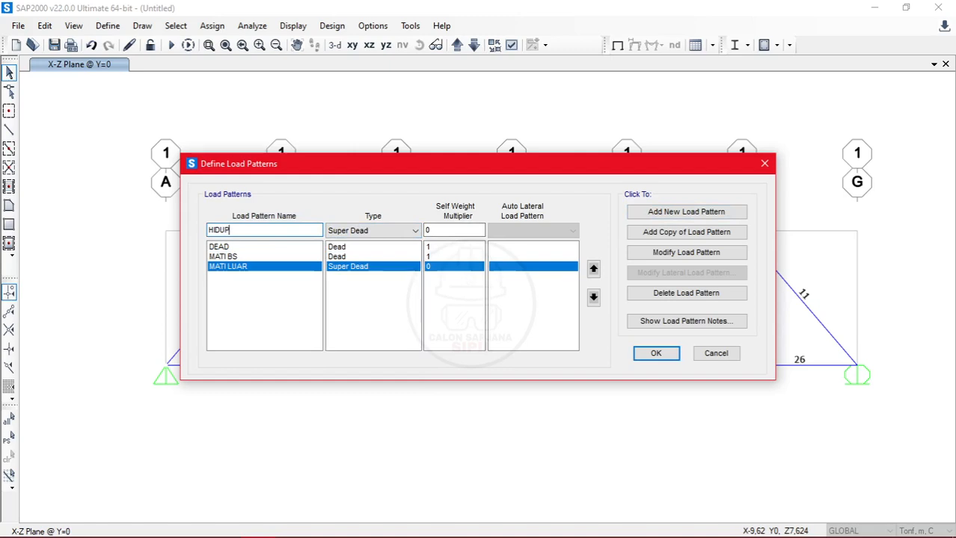
{"action": "left_click", "coordinate": [374, 230]}
{"action": "left_click", "coordinate": [393, 266]}
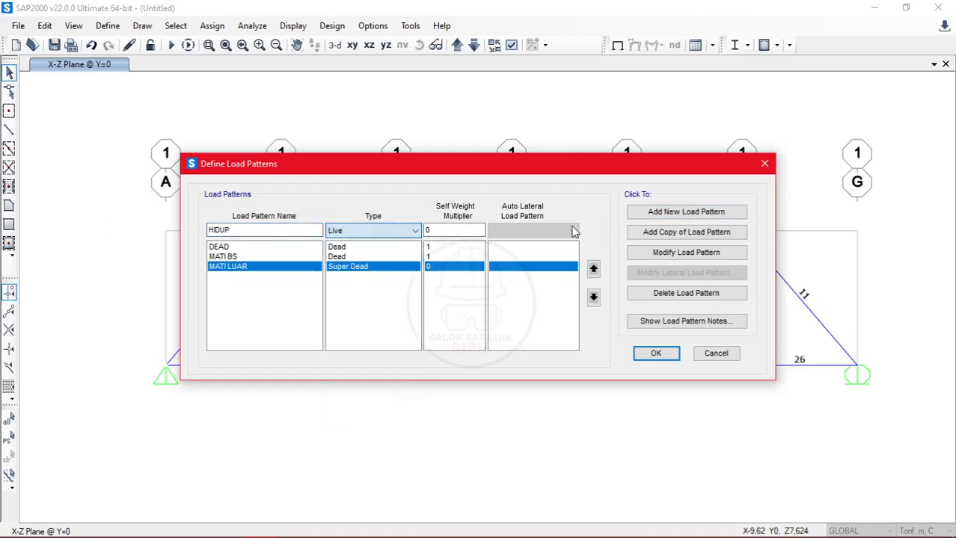
{"action": "left_click", "coordinate": [692, 212]}
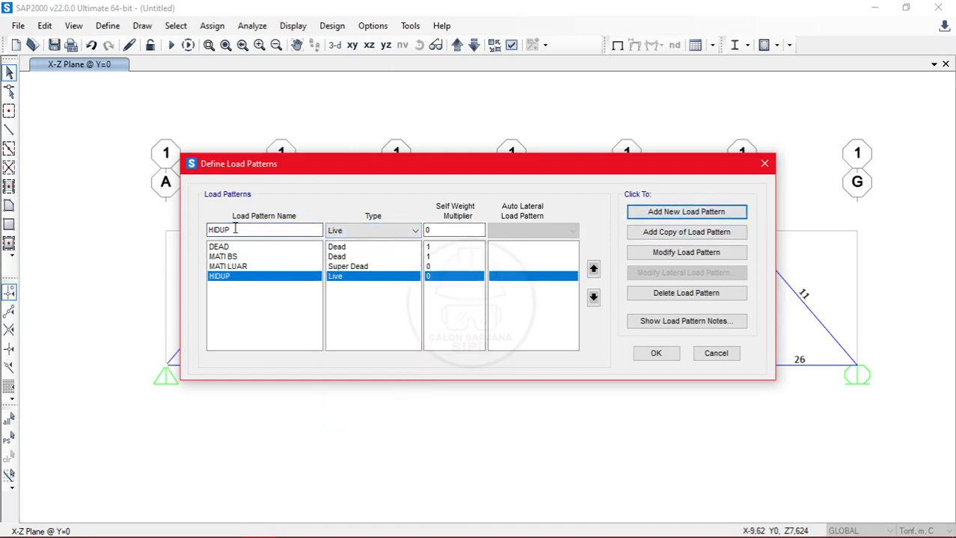
Add a load pattern ANGIN of type Wind with the auto lateral load pattern set to None
{"action": "type", "text": "ANGIN"}
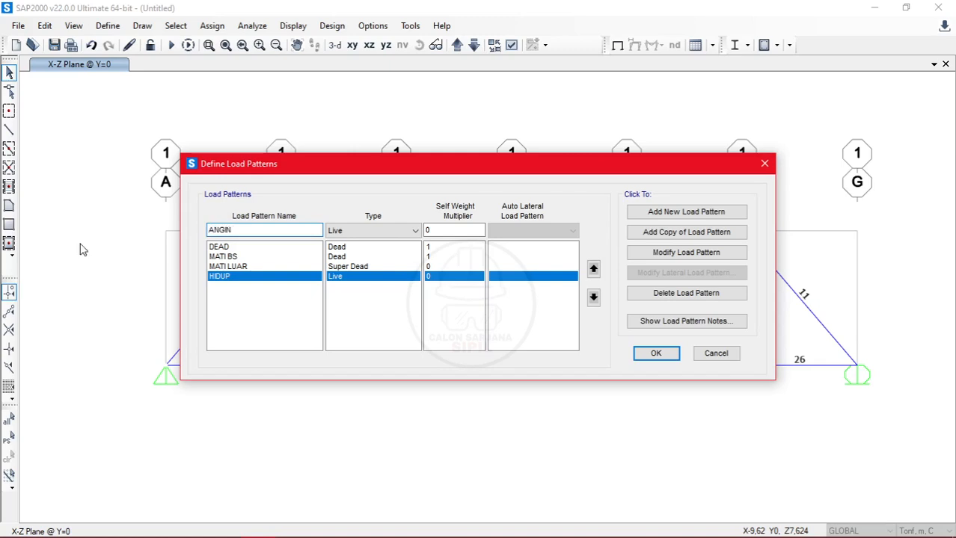
{"action": "left_click", "coordinate": [378, 232]}
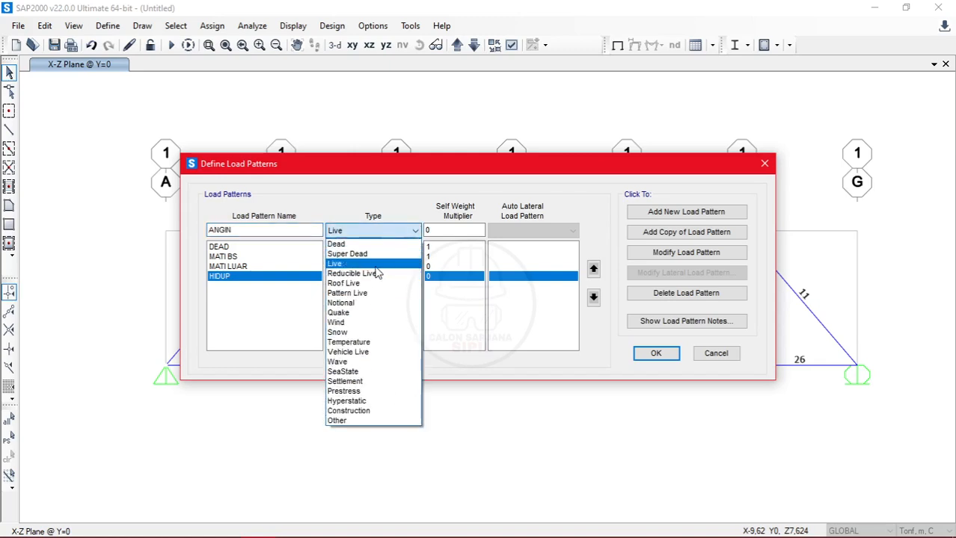
{"action": "left_click", "coordinate": [368, 322]}
{"action": "left_click", "coordinate": [550, 231]}
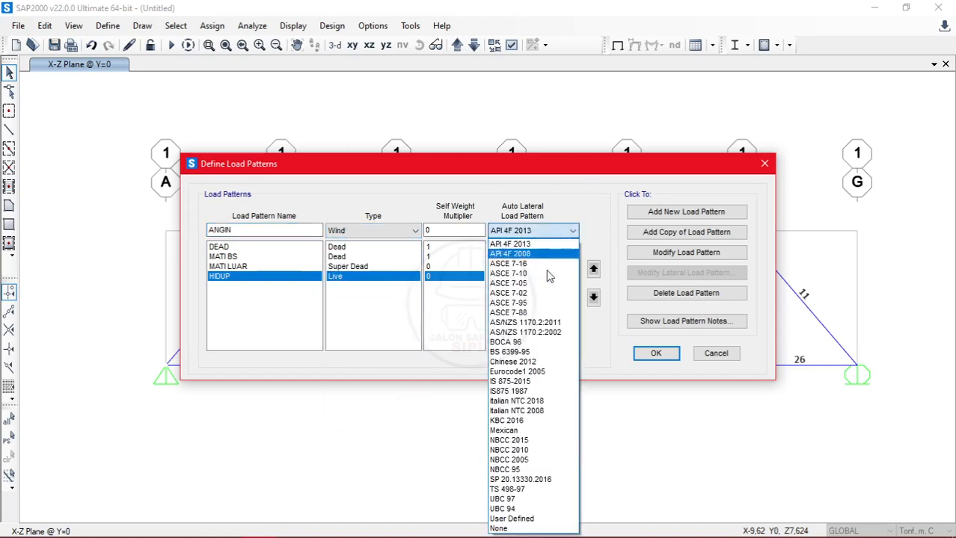
{"action": "left_click", "coordinate": [516, 528]}
{"action": "left_click", "coordinate": [706, 213]}
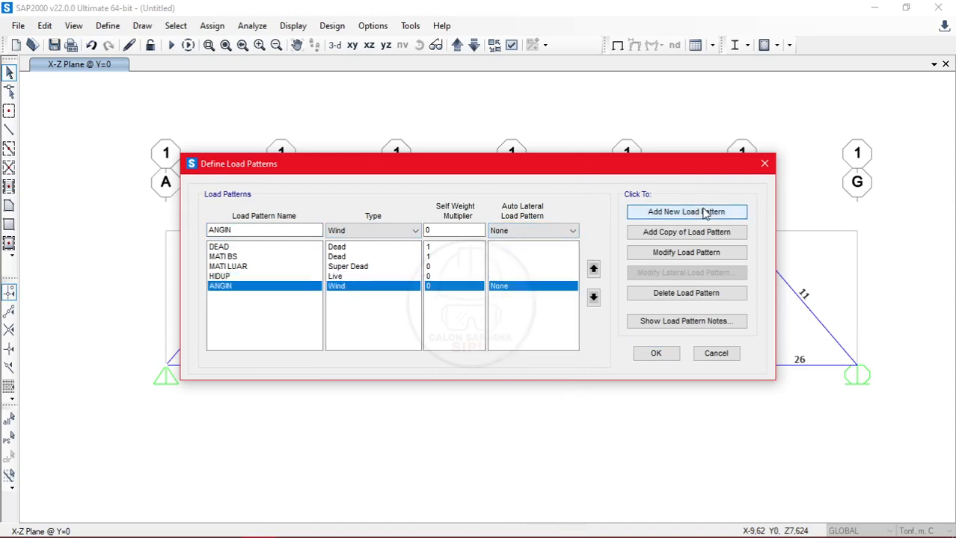
Add a load pattern GEMPA of type Quake with auto lateral load pattern None
{"action": "double_click", "coordinate": [274, 231]}
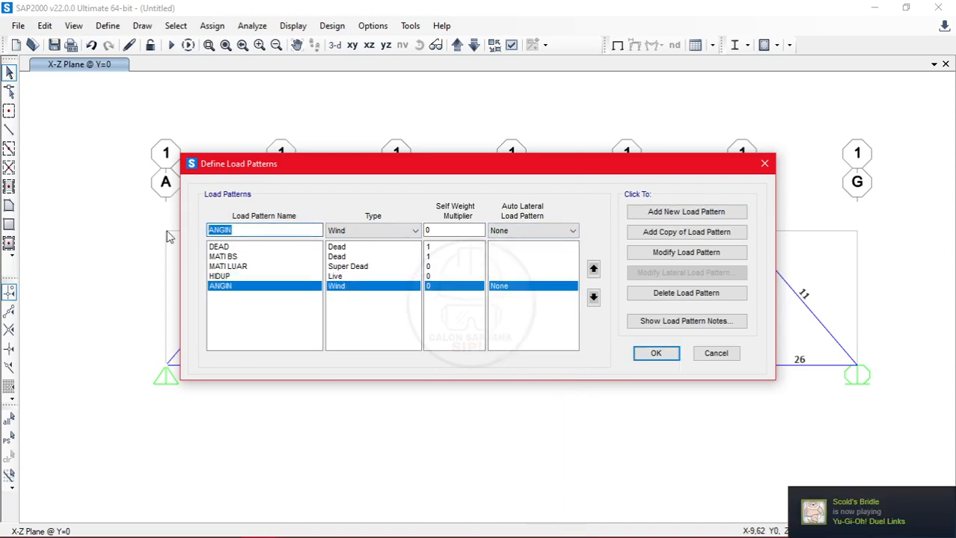
{"action": "type", "text": "GEMPA"}
{"action": "left_click", "coordinate": [387, 235]}
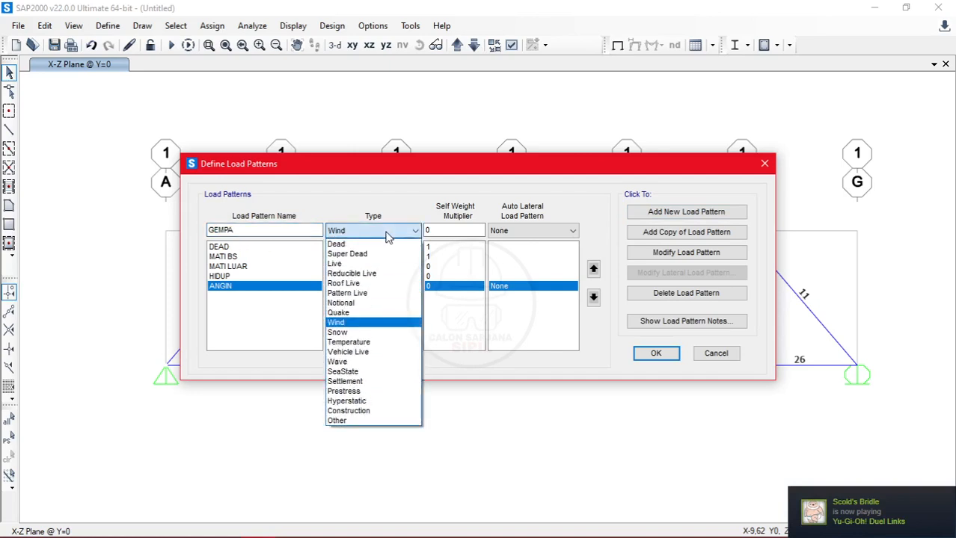
{"action": "left_click", "coordinate": [362, 317]}
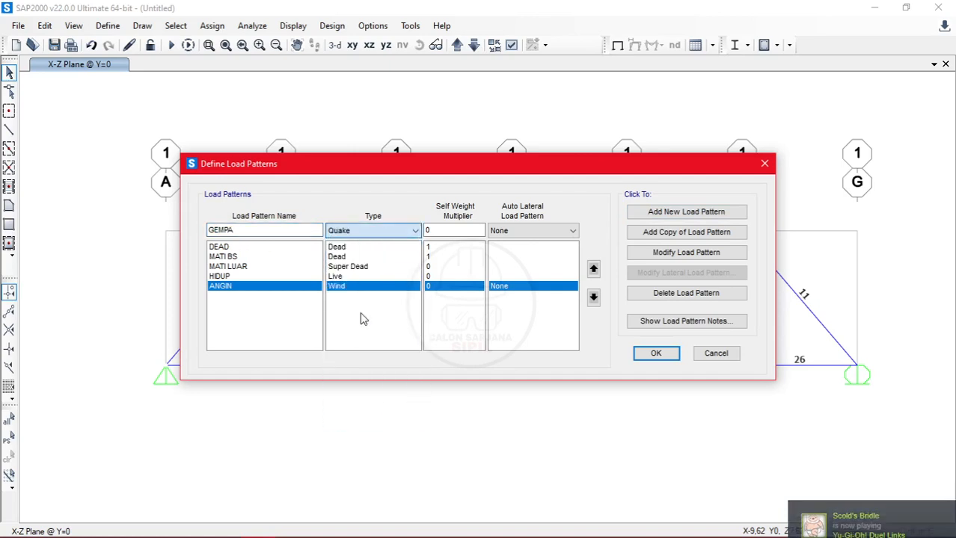
{"action": "left_click", "coordinate": [706, 212]}
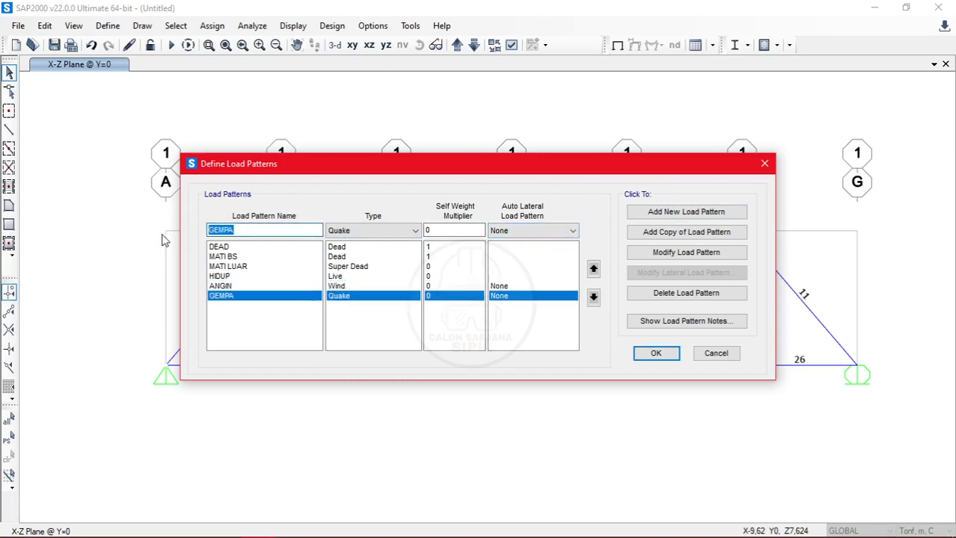
Add a load pattern REM of type Other with self weight multiplier 0
{"action": "type", "text": "REM"}
{"action": "left_click", "coordinate": [389, 229]}
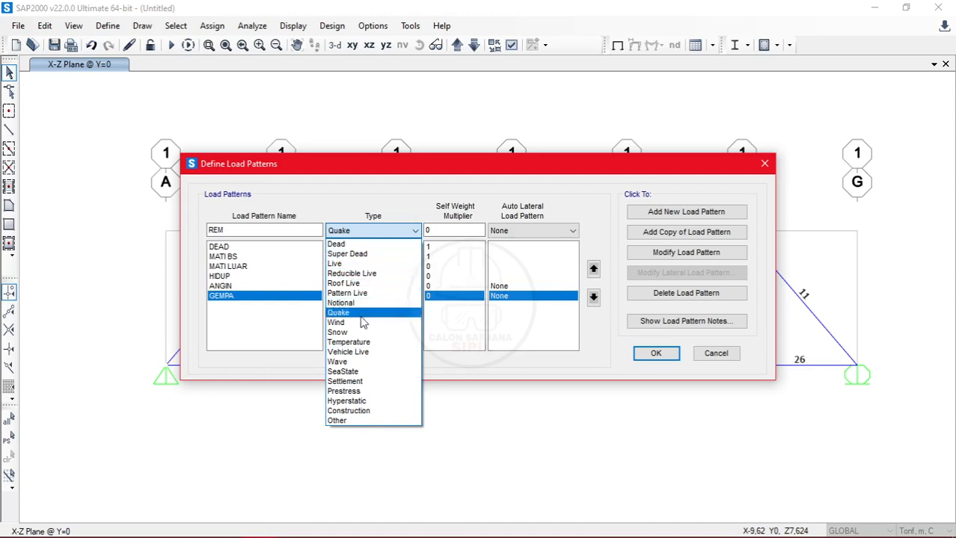
{"action": "left_click", "coordinate": [369, 424]}
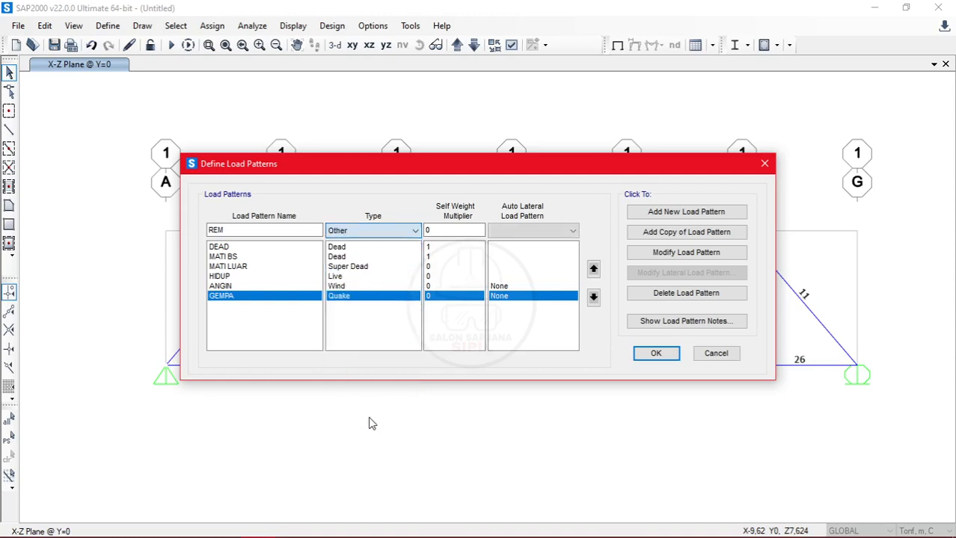
{"action": "left_click", "coordinate": [666, 212]}
Check the load list in the AutoCAD drawing Drawing1.dwg, and add a load pattern GESERAN of type Other in SAP2000
{"action": "double_click", "coordinate": [290, 230]}
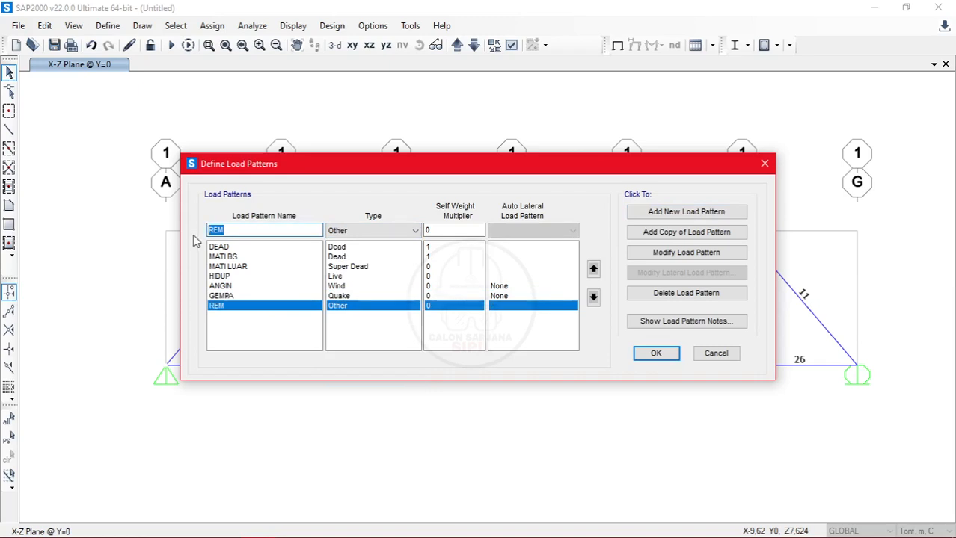
{"action": "key", "text": "alt+Tab"}
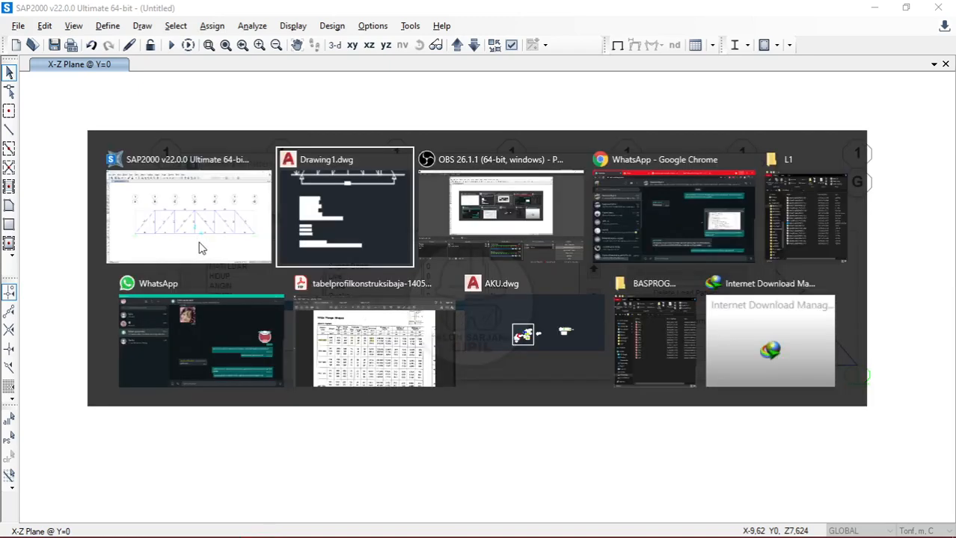
{"action": "left_click", "coordinate": [201, 240]}
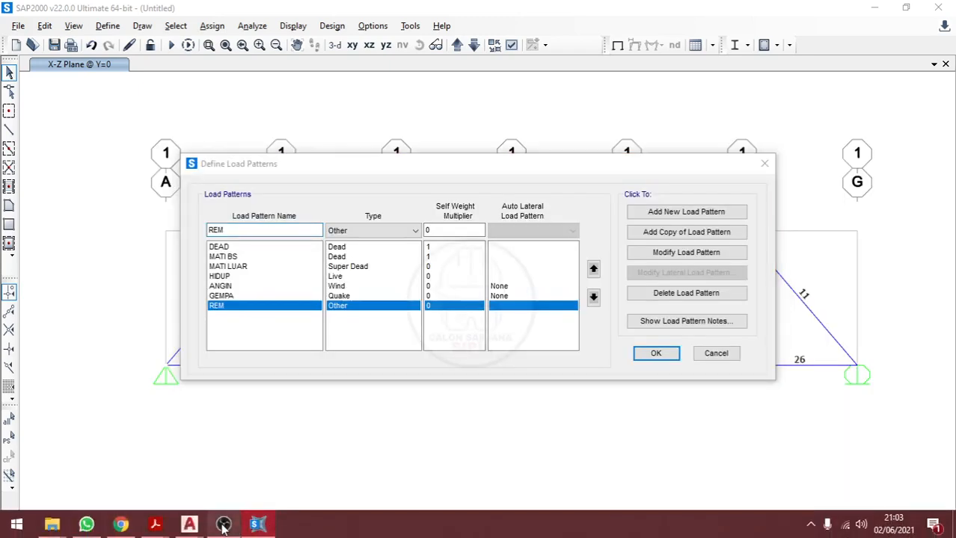
{"action": "mouse_move", "coordinate": [199, 531]}
{"action": "left_click", "coordinate": [239, 482]}
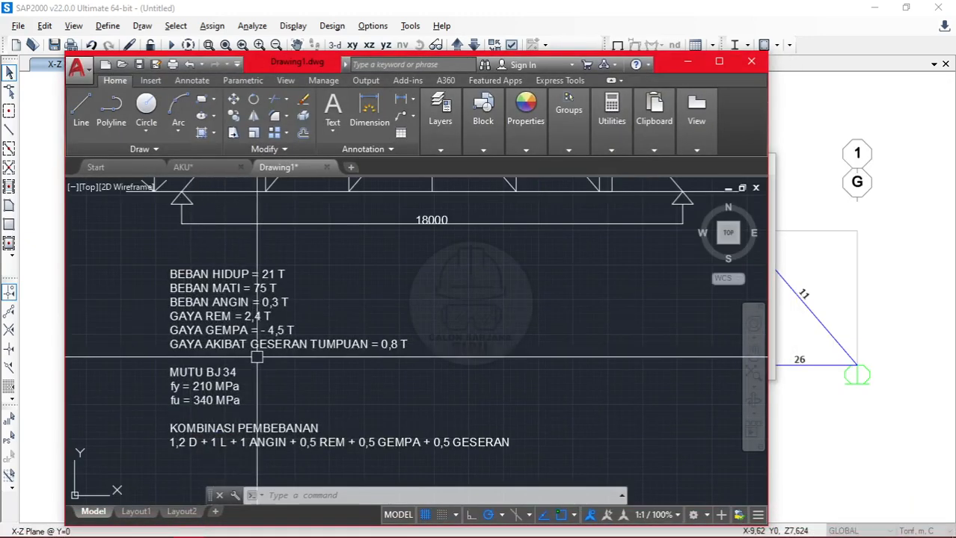
{"action": "left_click", "coordinate": [688, 61]}
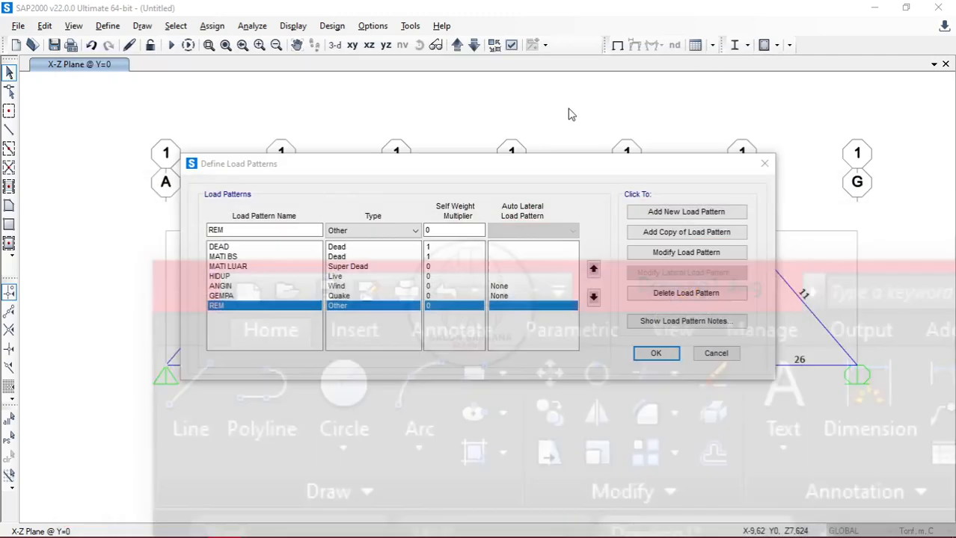
{"action": "double_click", "coordinate": [213, 230]}
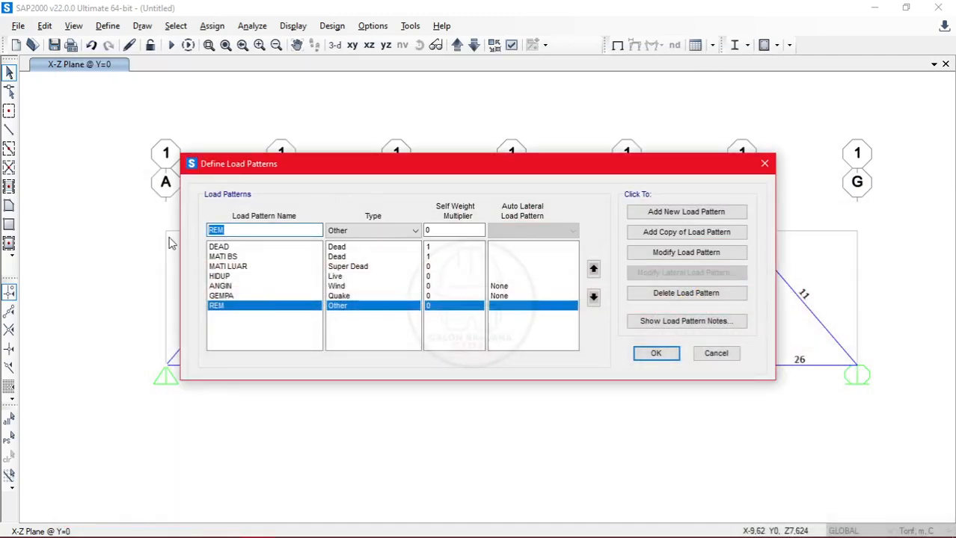
{"action": "type", "text": "GESERAN"}
{"action": "left_click", "coordinate": [703, 216]}
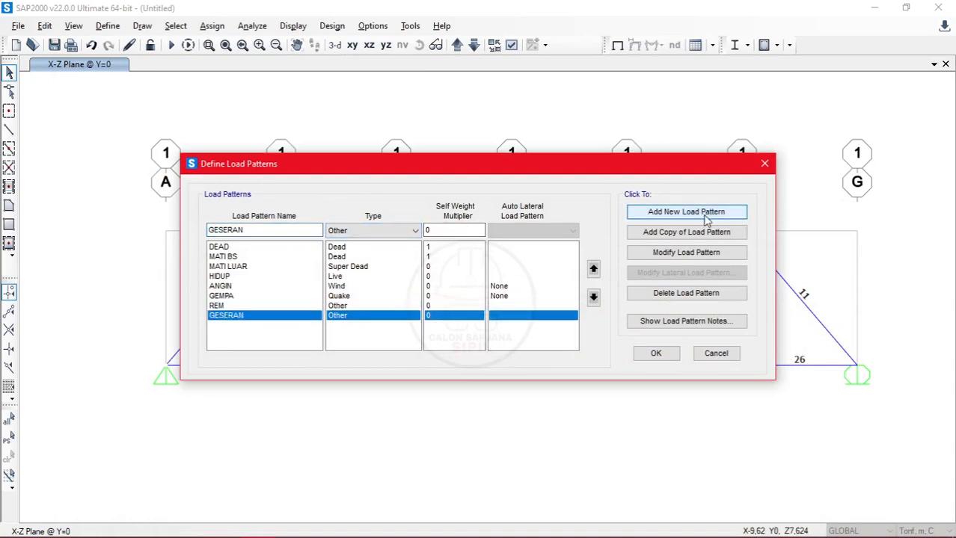
Delete the default load pattern DEAD, including its use in the analysis case, and accept the load pattern list
{"action": "left_click", "coordinate": [359, 249]}
{"action": "left_click", "coordinate": [686, 293]}
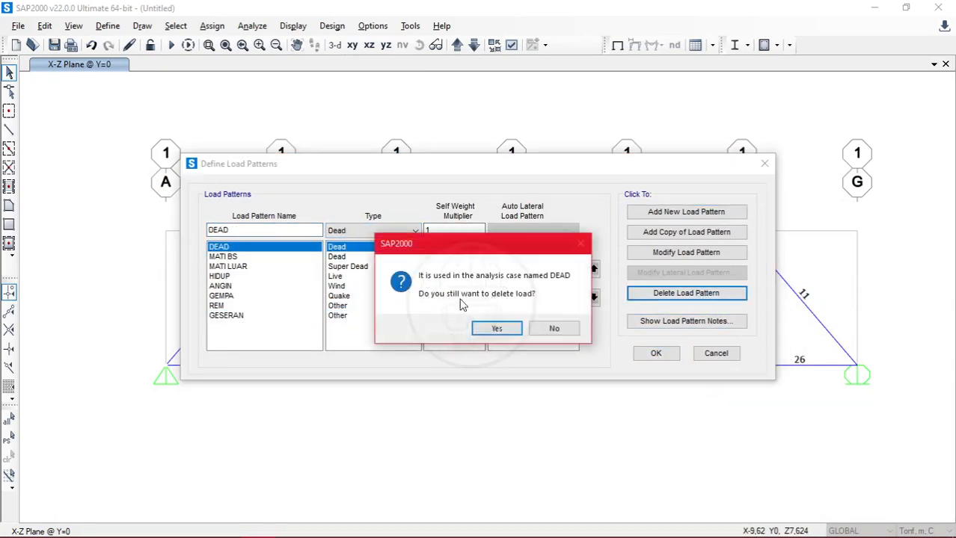
{"action": "left_click", "coordinate": [493, 326]}
{"action": "left_click", "coordinate": [656, 354]}
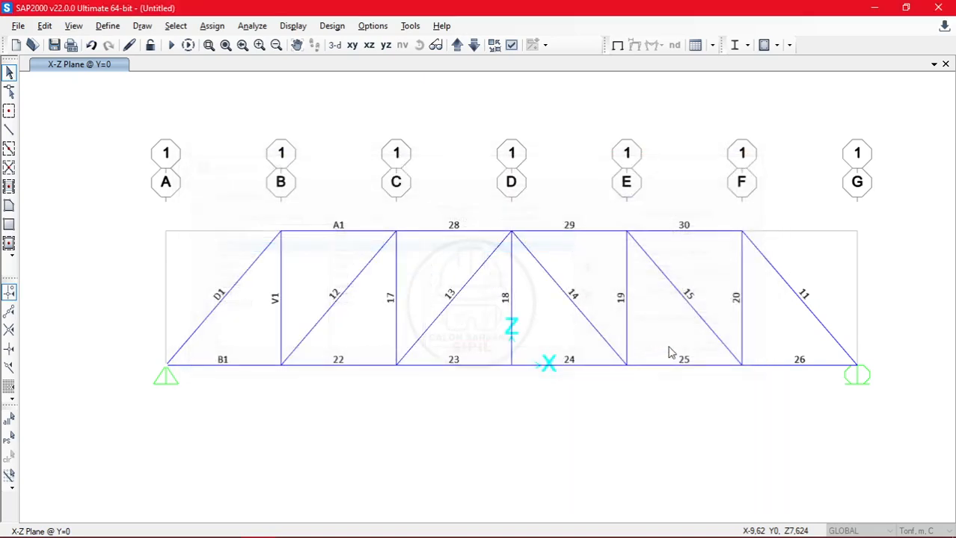
Start a new load combination and add load cases MATI BS and MATI LUAR, each with scale factor 1,2
{"action": "left_click", "coordinate": [104, 27]}
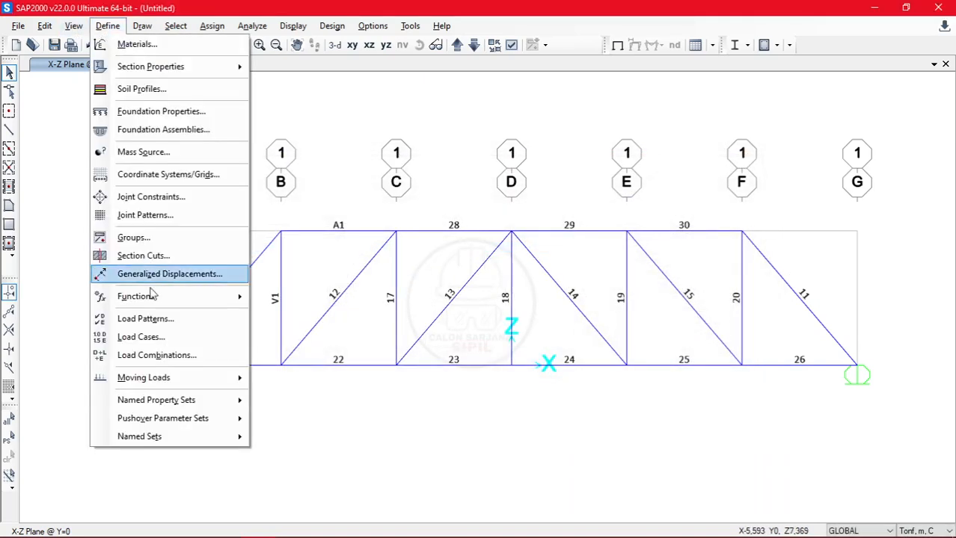
{"action": "left_click", "coordinate": [157, 356]}
{"action": "left_click", "coordinate": [591, 199]}
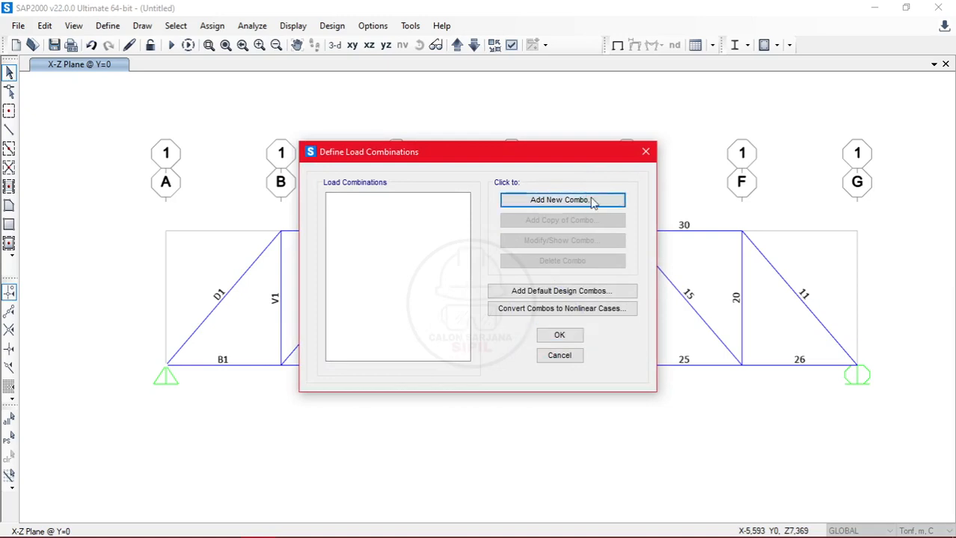
{"action": "left_click", "coordinate": [337, 304]}
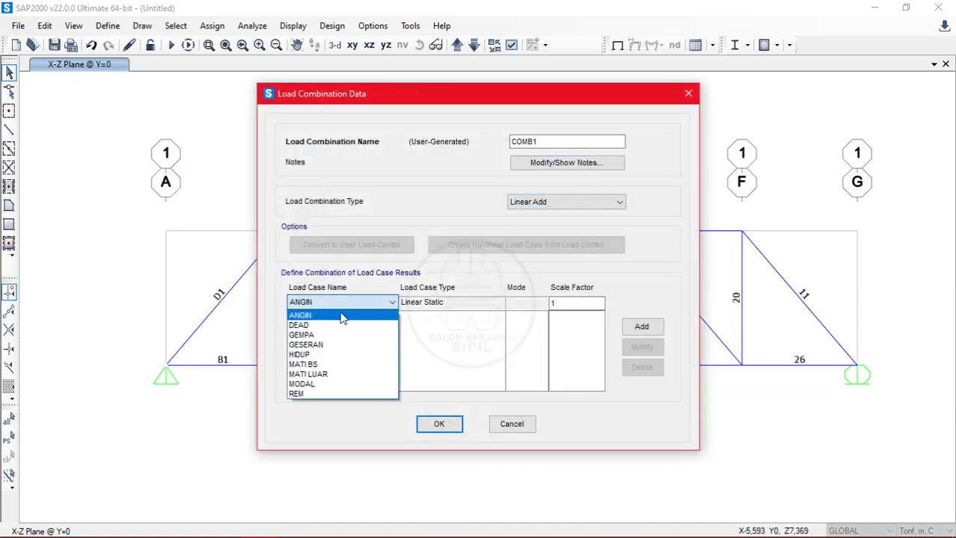
{"action": "left_click", "coordinate": [341, 366]}
{"action": "left_click", "coordinate": [580, 303]}
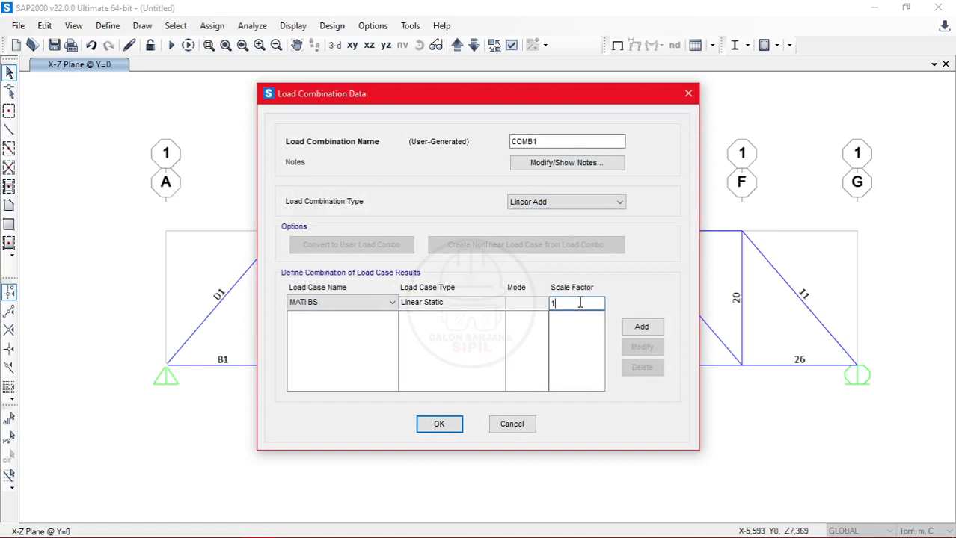
{"action": "type", "text": "1,2"}
{"action": "left_click", "coordinate": [644, 327]}
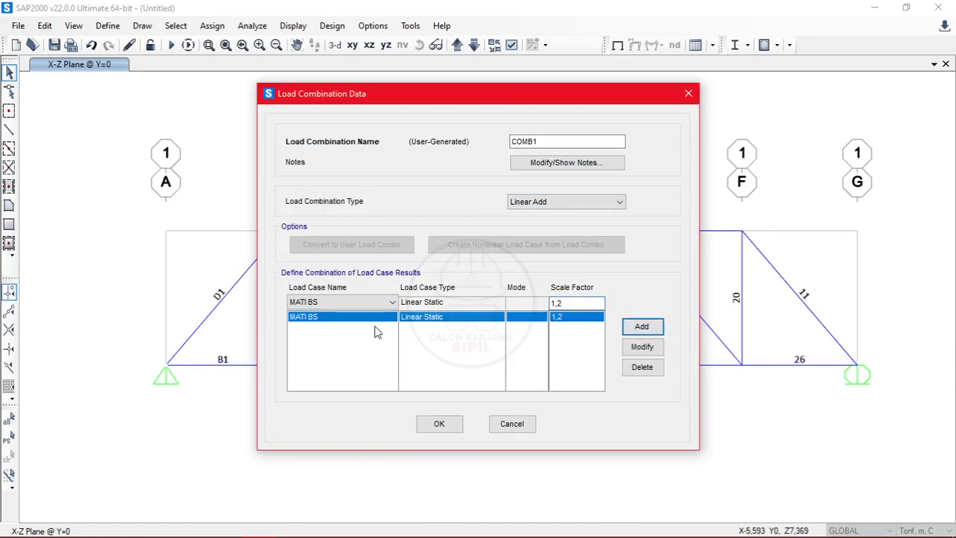
{"action": "left_click", "coordinate": [340, 303]}
{"action": "left_click", "coordinate": [337, 374]}
{"action": "left_click", "coordinate": [642, 327]}
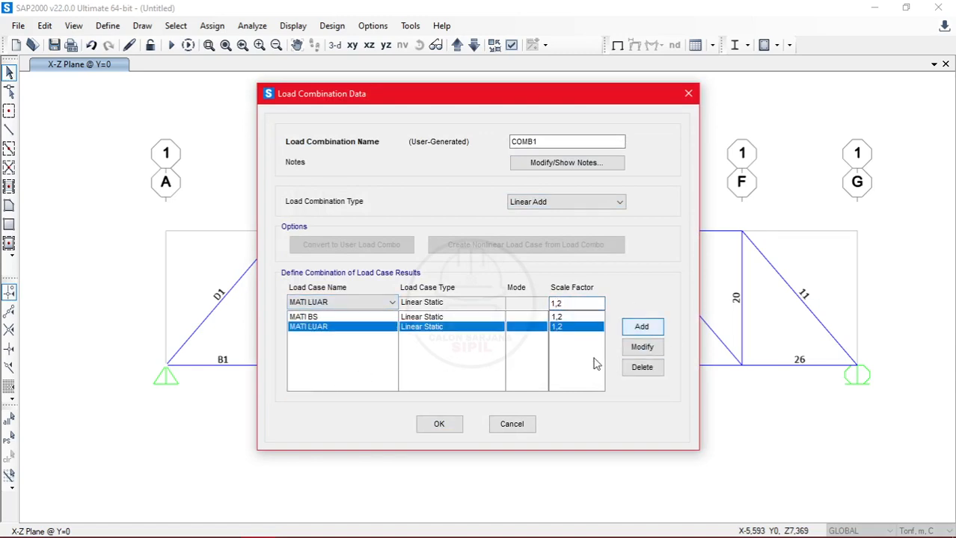
Check the load combination formula in the AutoCAD drawing Drawing1.dwg, and add load cases HIDUP and ANGIN with scale factor 1 in SAP2000
{"action": "mouse_move", "coordinate": [182, 527]}
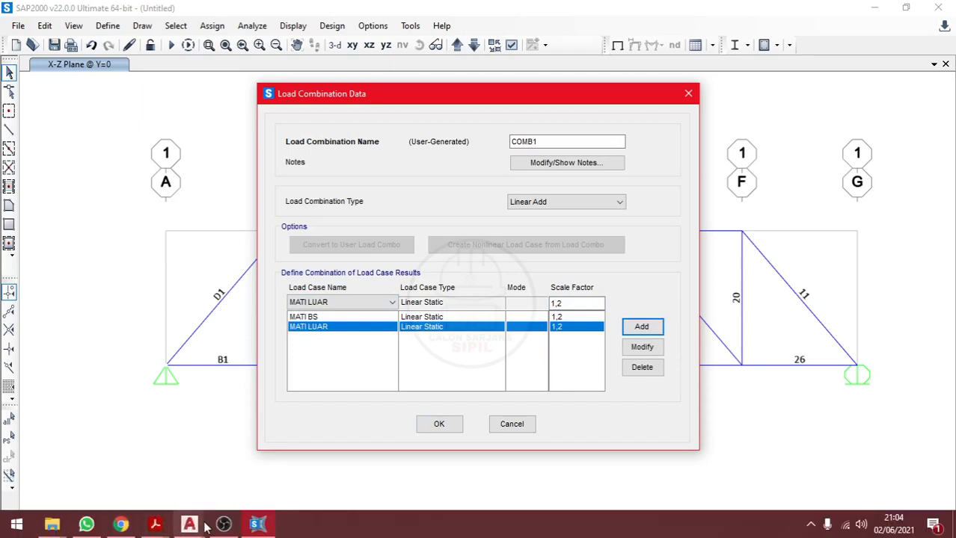
{"action": "left_click", "coordinate": [329, 440]}
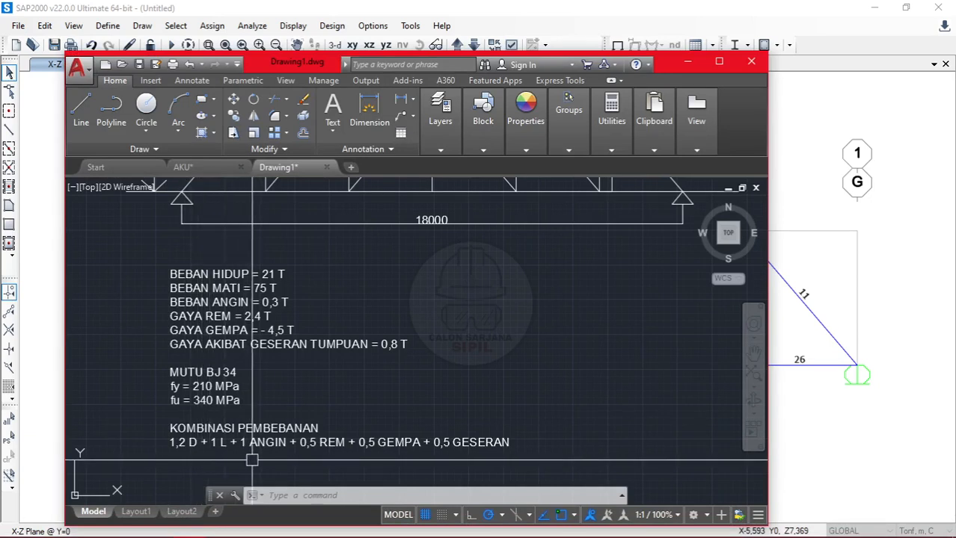
{"action": "left_click", "coordinate": [687, 62]}
{"action": "left_click", "coordinate": [356, 303]}
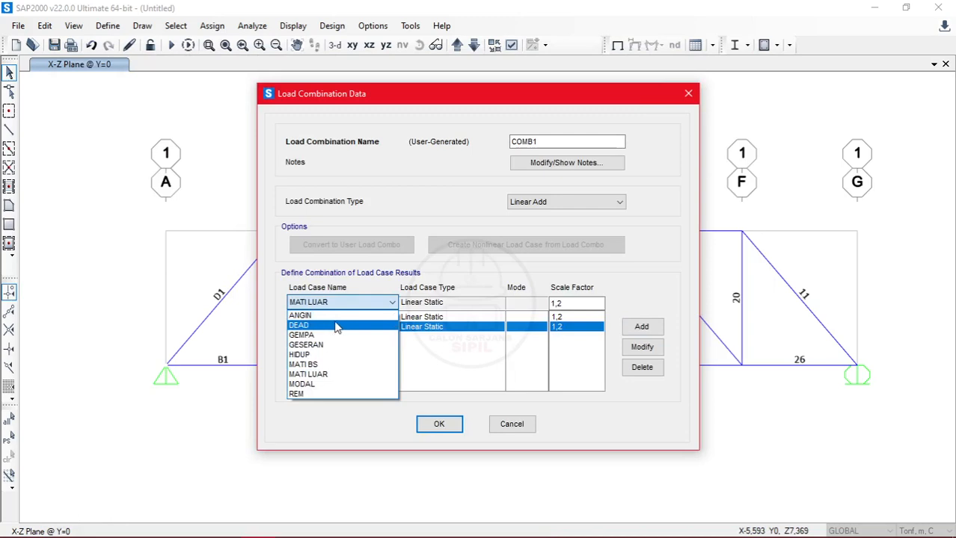
{"action": "left_click", "coordinate": [333, 355]}
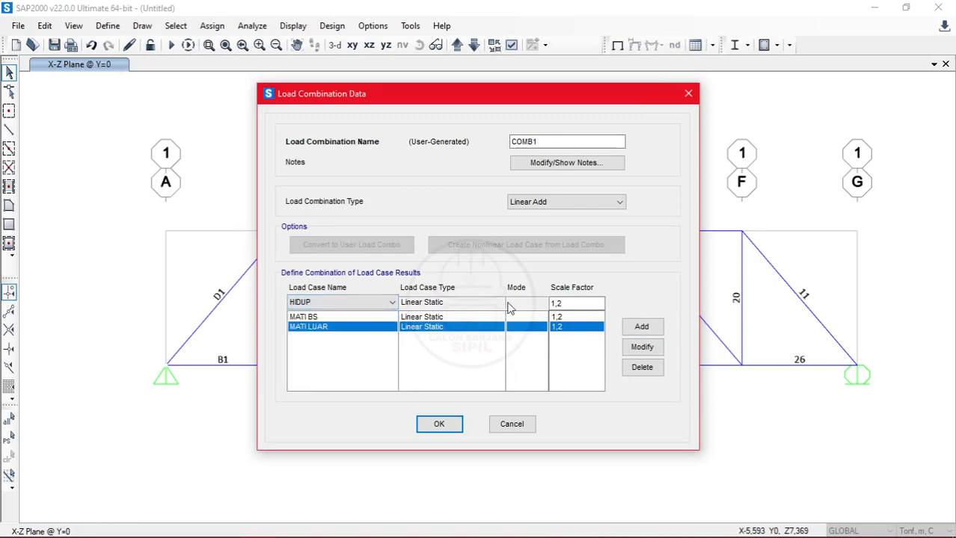
{"action": "double_click", "coordinate": [579, 309]}
{"action": "type", "text": "1"}
{"action": "left_click", "coordinate": [640, 327]}
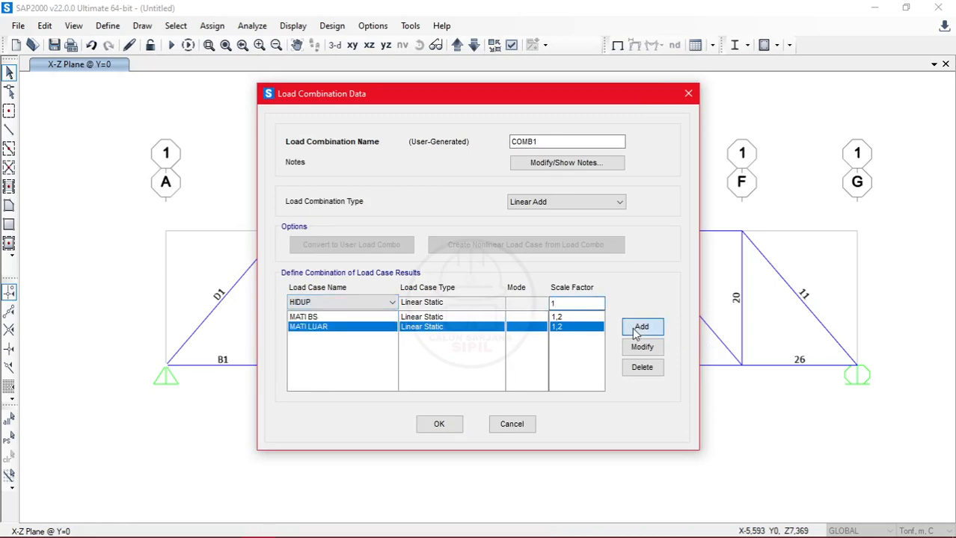
{"action": "left_click", "coordinate": [383, 303]}
{"action": "left_click", "coordinate": [339, 316]}
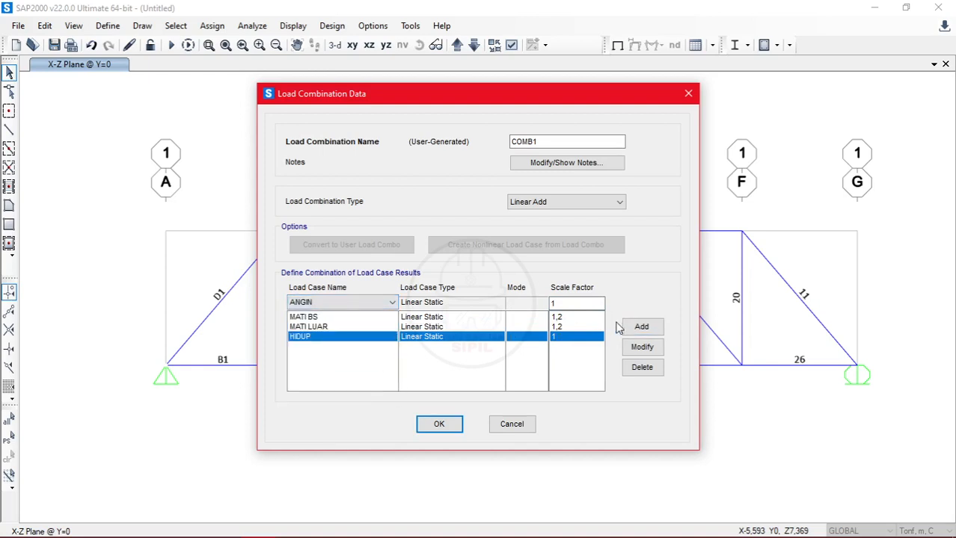
{"action": "left_click", "coordinate": [641, 327]}
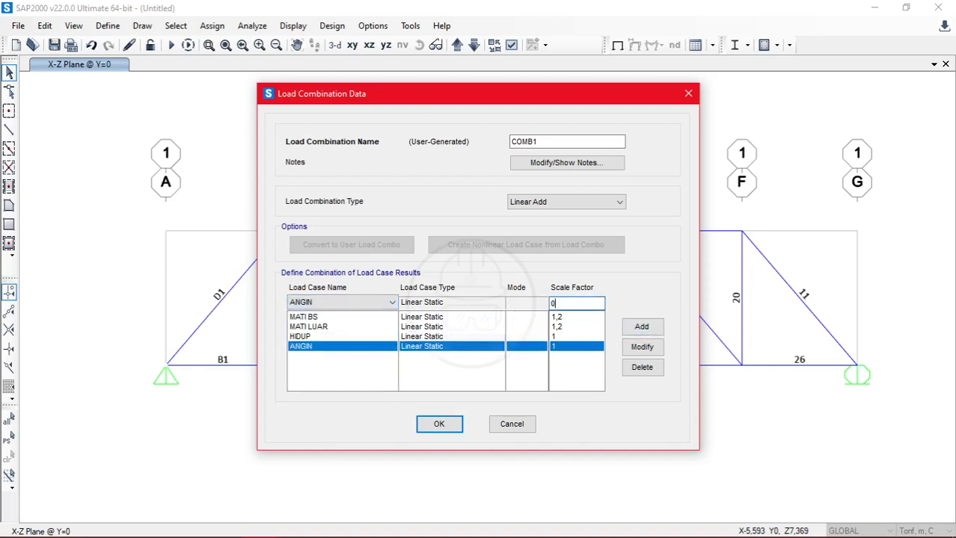
Add load cases GEMPA, GESERAN and REM to the combination with scale factor 0,5 each, and accept the load combination
{"action": "left_click", "coordinate": [325, 304]}
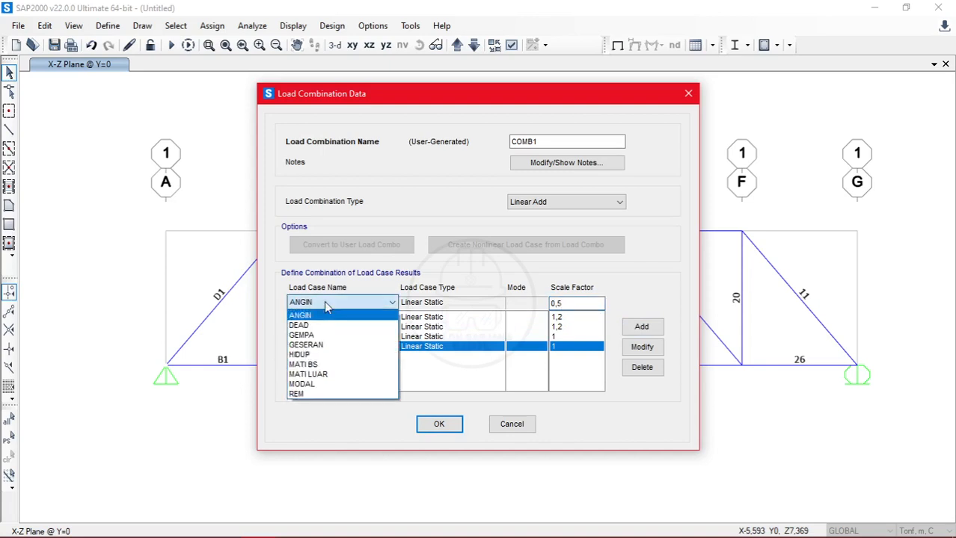
{"action": "left_click", "coordinate": [322, 335]}
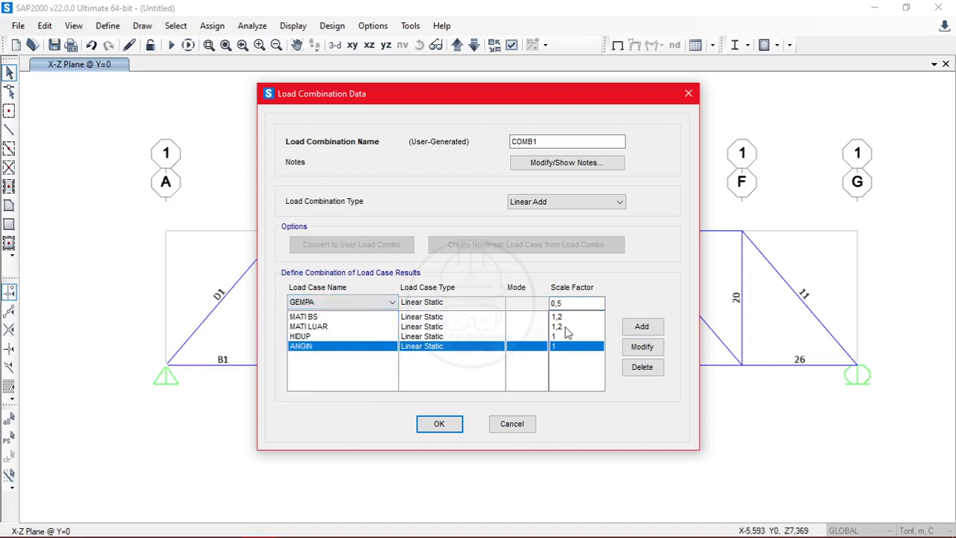
{"action": "left_click", "coordinate": [641, 327]}
{"action": "left_click", "coordinate": [367, 303]}
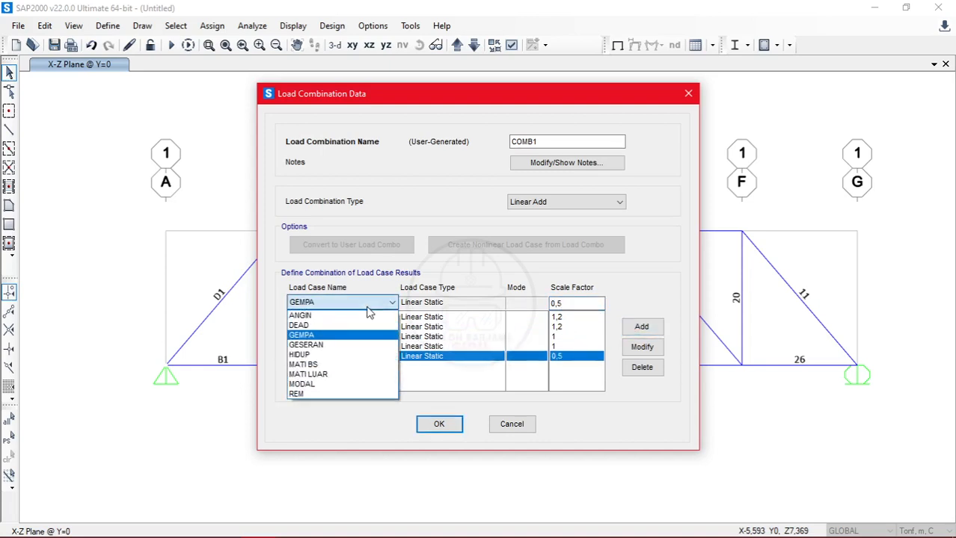
{"action": "left_click", "coordinate": [336, 348]}
{"action": "left_click", "coordinate": [641, 327]}
{"action": "left_click", "coordinate": [314, 303]}
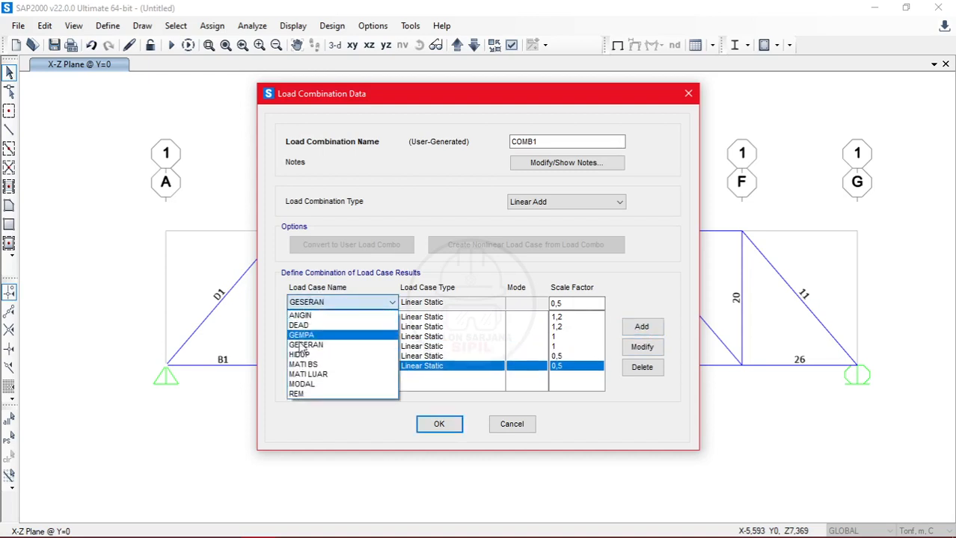
{"action": "left_click", "coordinate": [301, 395]}
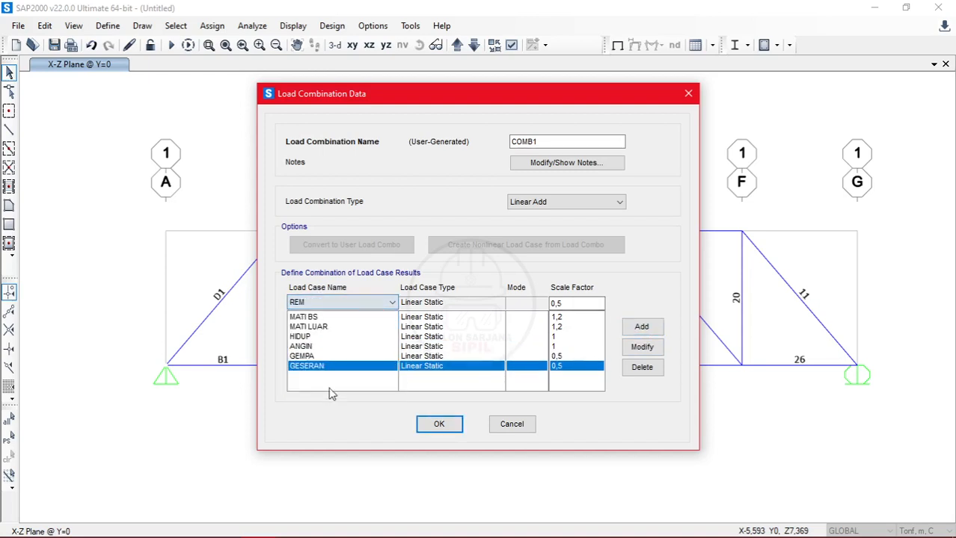
{"action": "left_click", "coordinate": [640, 329]}
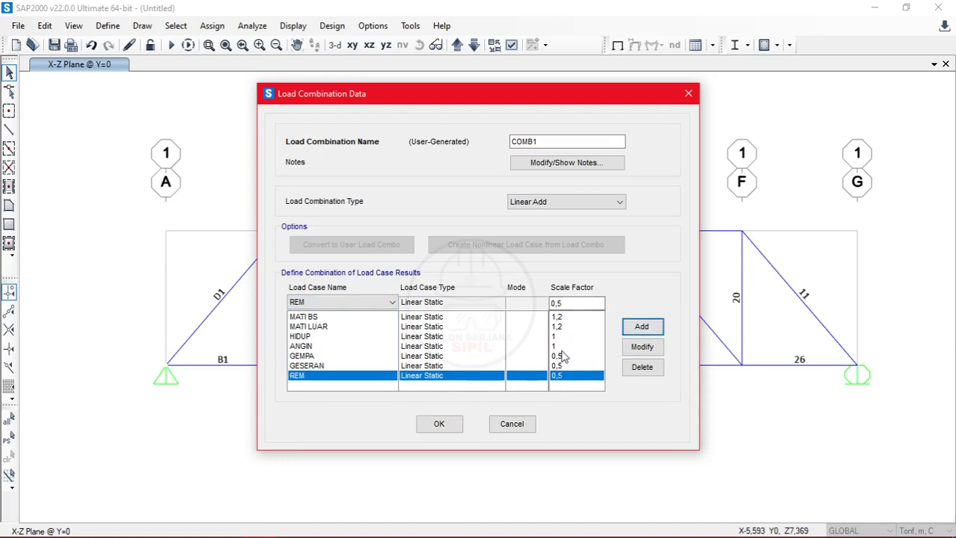
{"action": "left_click", "coordinate": [455, 425]}
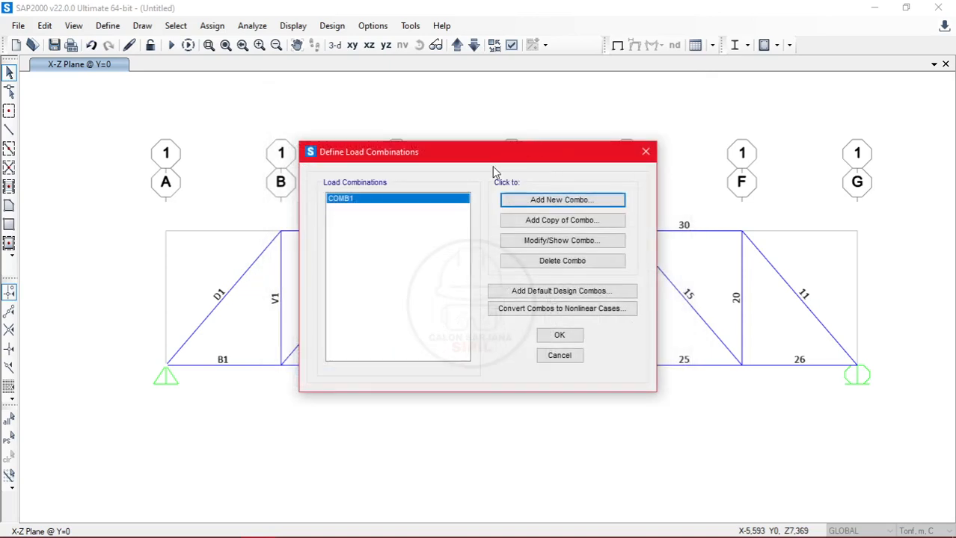
{"action": "left_click", "coordinate": [560, 335]}
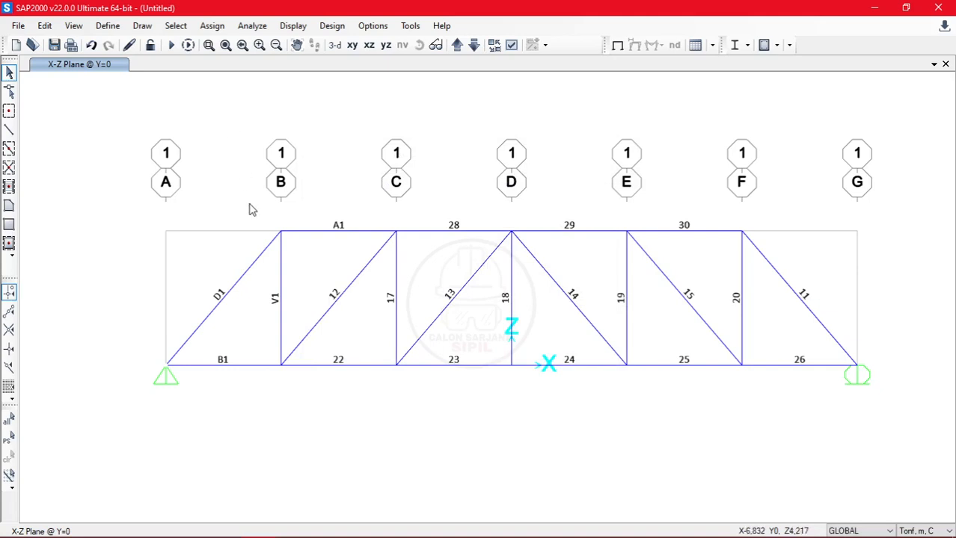
Switch to the AutoCAD drawing Drawing1.dwg to examine the load values and the truss's deck level, and return to SAP2000
{"action": "mouse_move", "coordinate": [169, 536]}
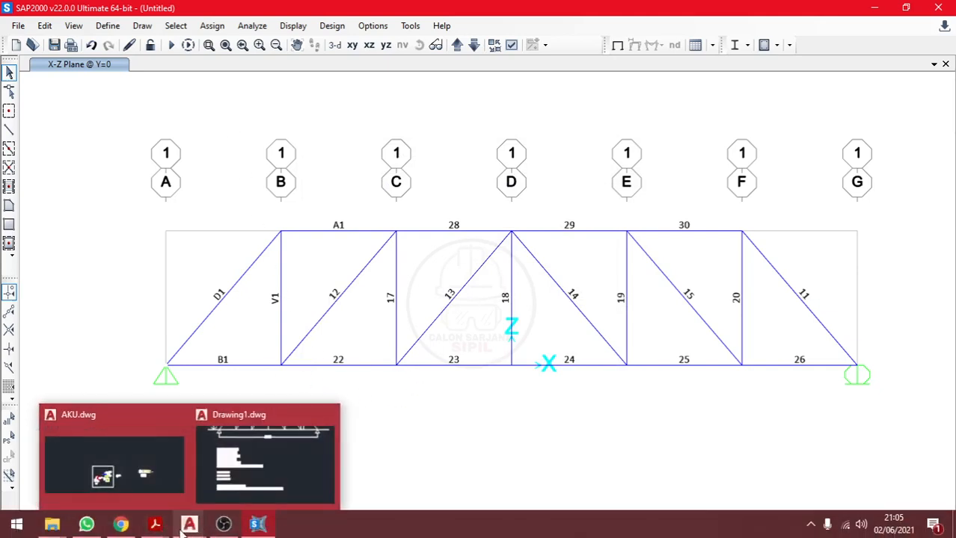
{"action": "mouse_move", "coordinate": [228, 527]}
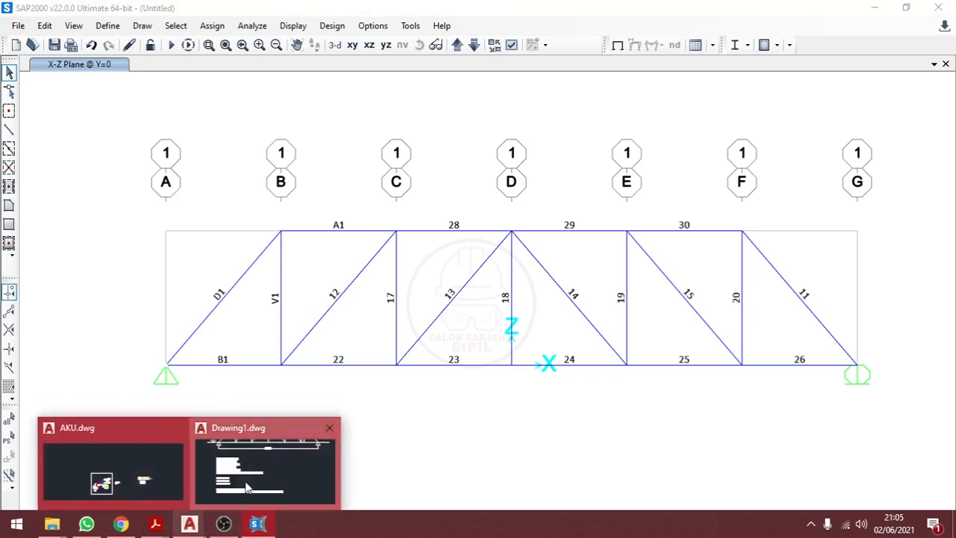
{"action": "left_click", "coordinate": [318, 432]}
{"action": "middle_click_drag", "start_coordinate": [247, 222], "coordinate": [234, 275]}
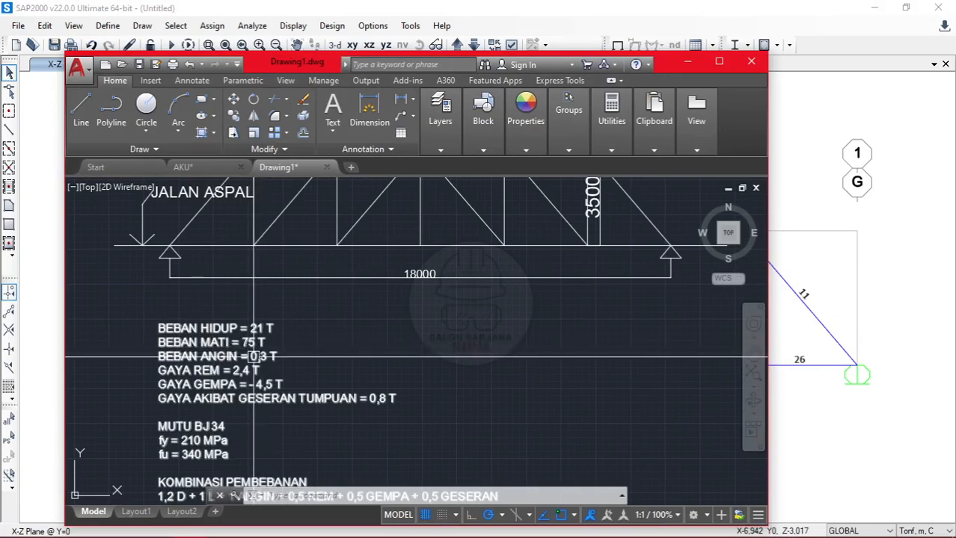
{"action": "middle_click_drag", "start_coordinate": [254, 357], "coordinate": [233, 390]}
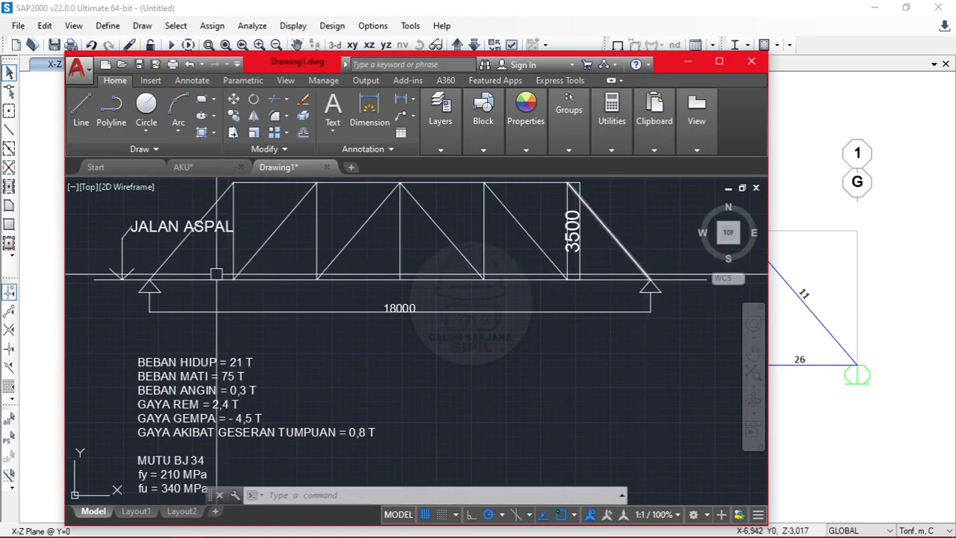
{"action": "left_click_drag", "start_coordinate": [305, 70], "coordinate": [349, 442]}
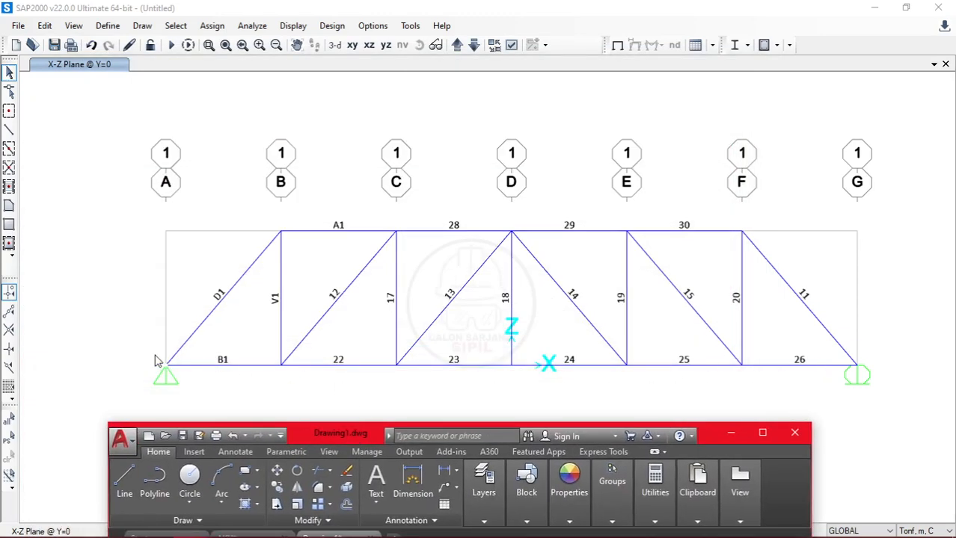
{"action": "left_click", "coordinate": [743, 441]}
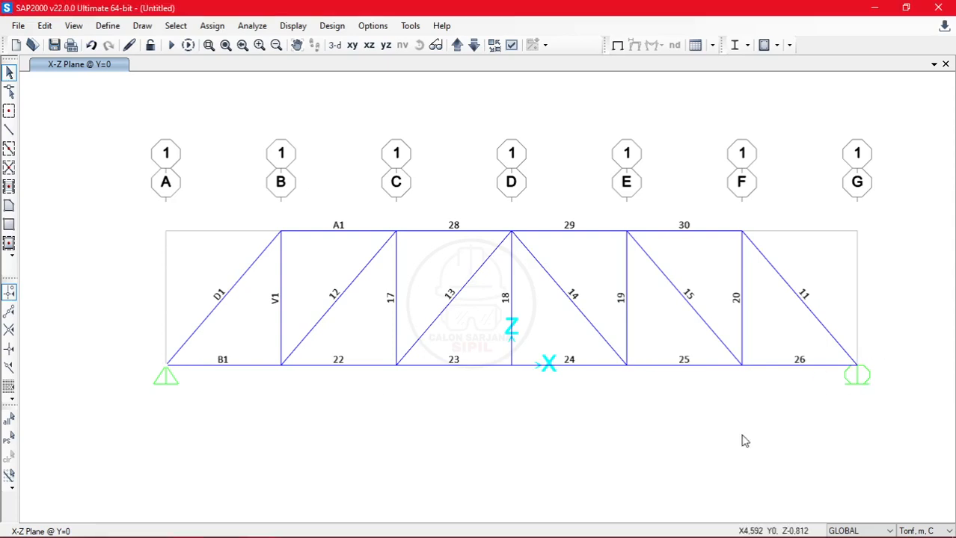
Assign a Global Z force of 75 tonf under MATI LUAR to all seven bottom chord joints, checking the value in AutoCAD drawing Drawing1.dwg
{"action": "left_click", "coordinate": [165, 365]}
{"action": "left_click", "coordinate": [281, 365]}
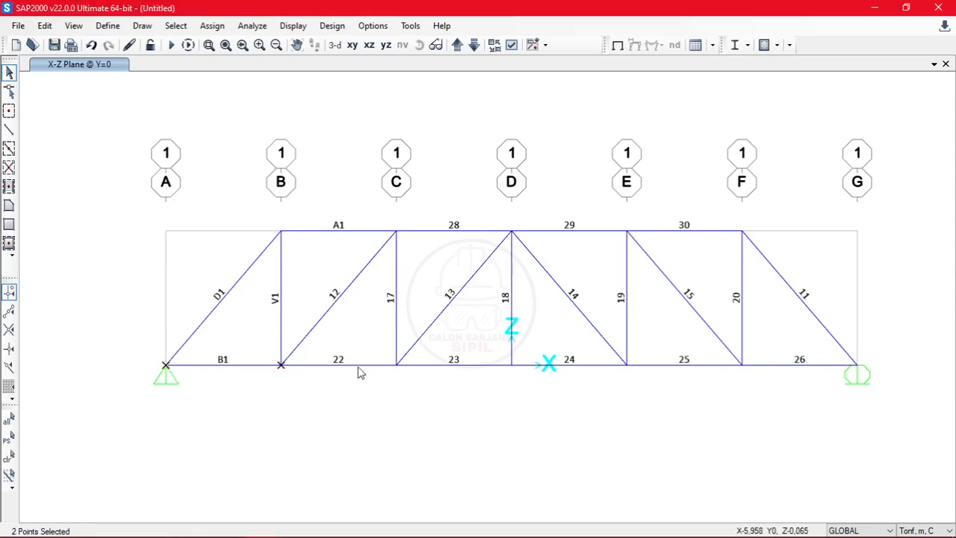
{"action": "left_click", "coordinate": [396, 365]}
{"action": "left_click", "coordinate": [511, 365]}
{"action": "left_click", "coordinate": [626, 365]}
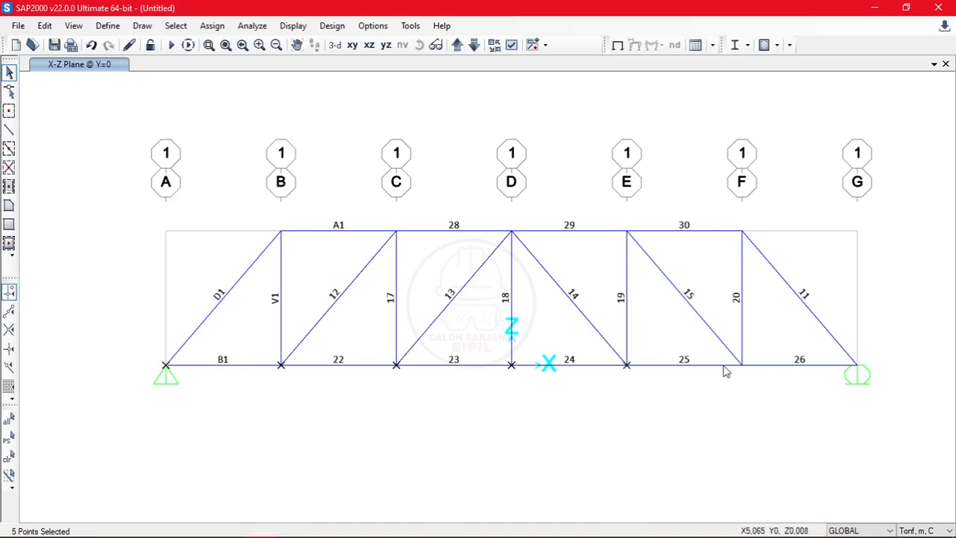
{"action": "left_click", "coordinate": [856, 365]}
{"action": "left_click", "coordinate": [856, 365]}
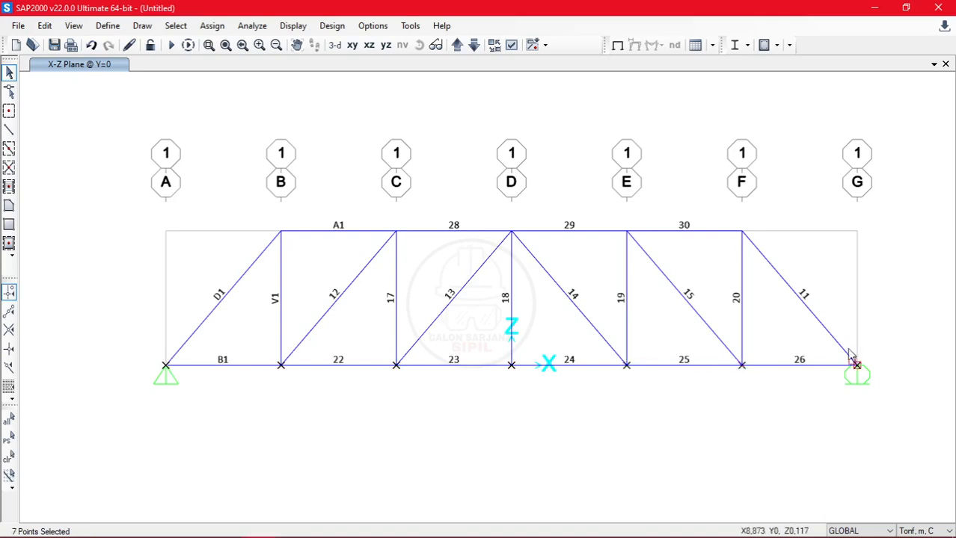
{"action": "left_click", "coordinate": [213, 25]}
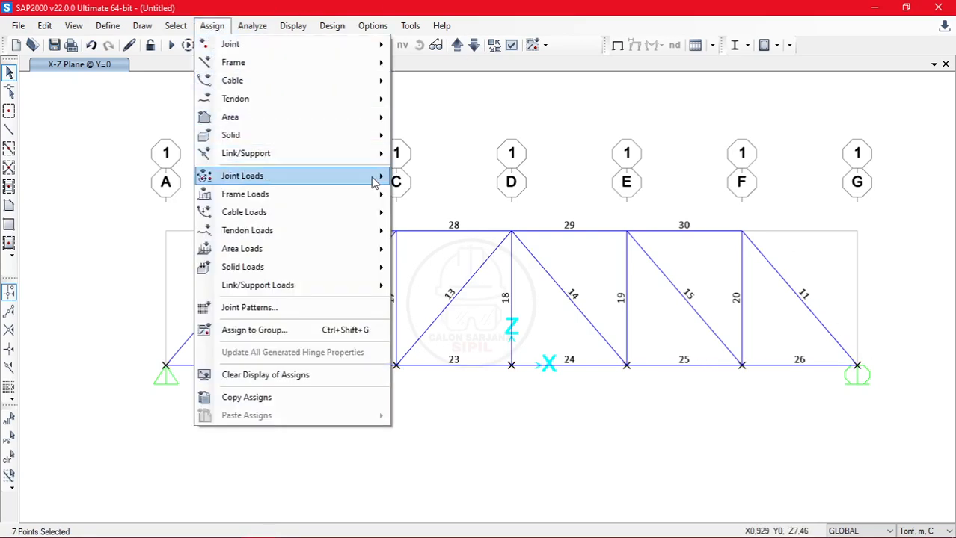
{"action": "mouse_move", "coordinate": [385, 182]}
{"action": "left_click", "coordinate": [486, 178]}
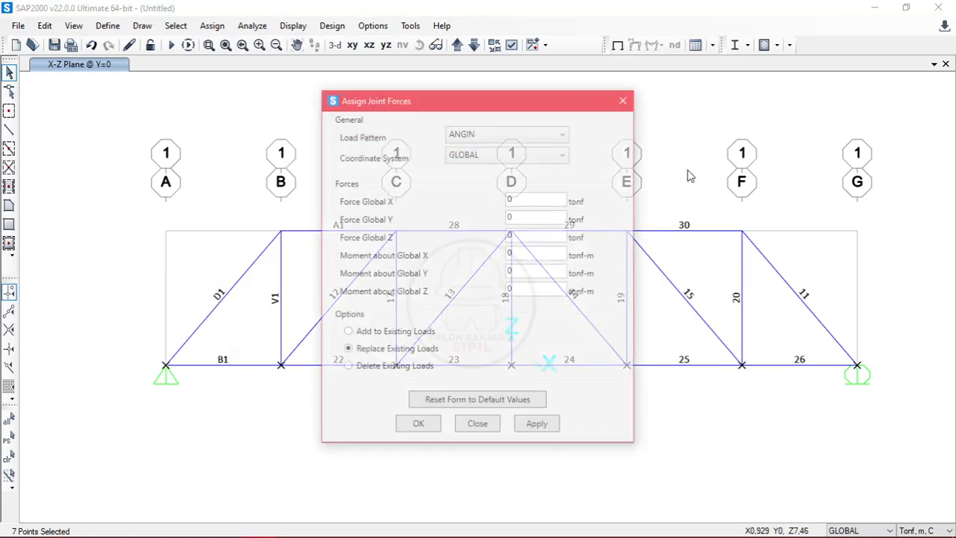
{"action": "left_click", "coordinate": [505, 131]}
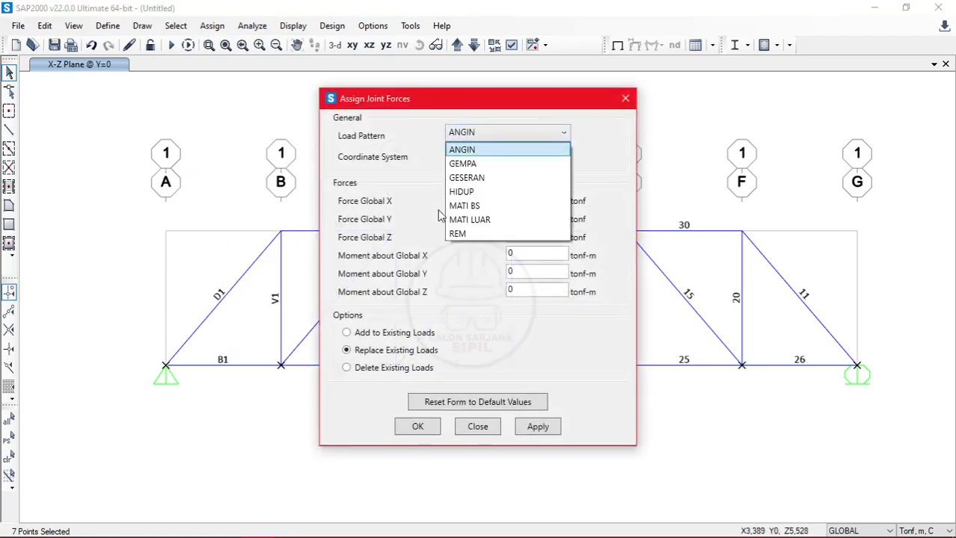
{"action": "left_click", "coordinate": [561, 219]}
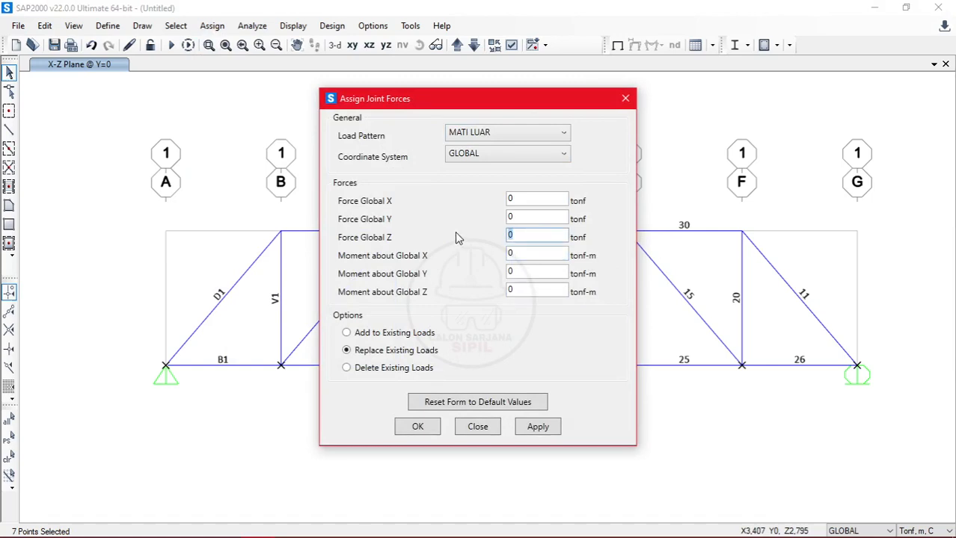
{"action": "type", "text": "-"}
{"action": "left_click", "coordinate": [190, 524]}
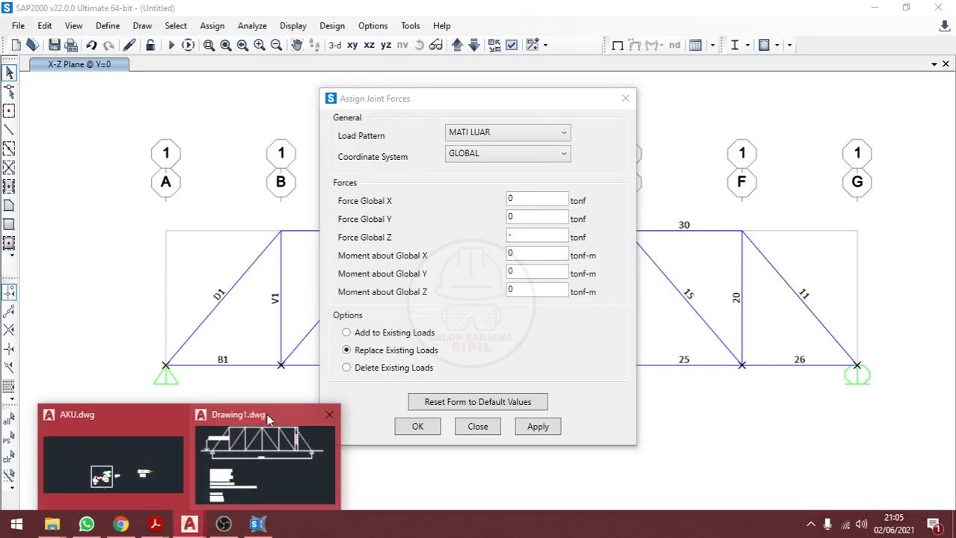
{"action": "left_click", "coordinate": [265, 448]}
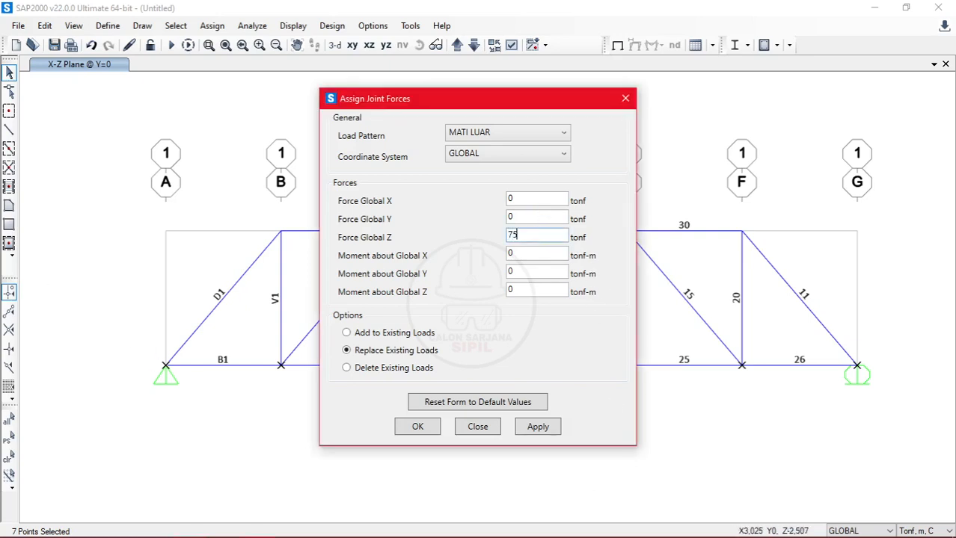
{"action": "left_click", "coordinate": [418, 433]}
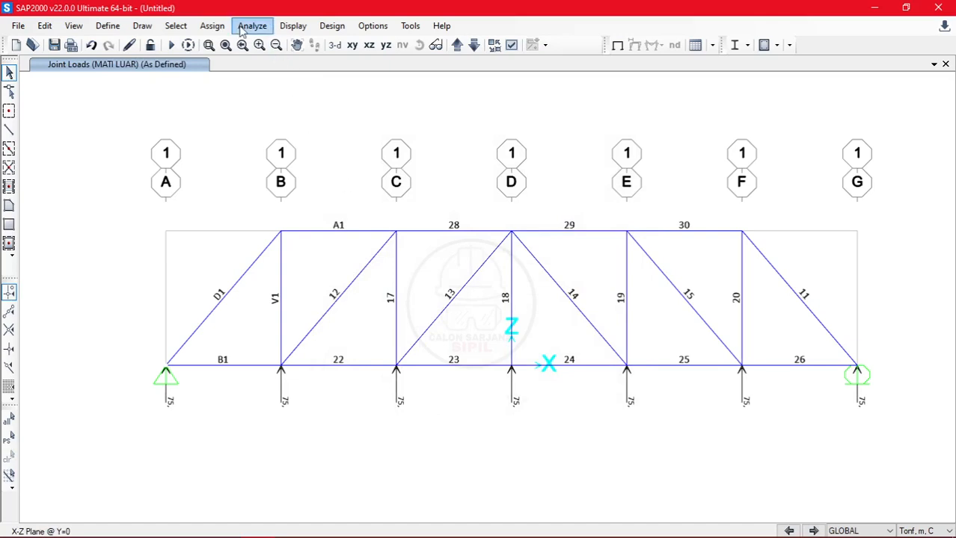
{"action": "left_click", "coordinate": [212, 26]}
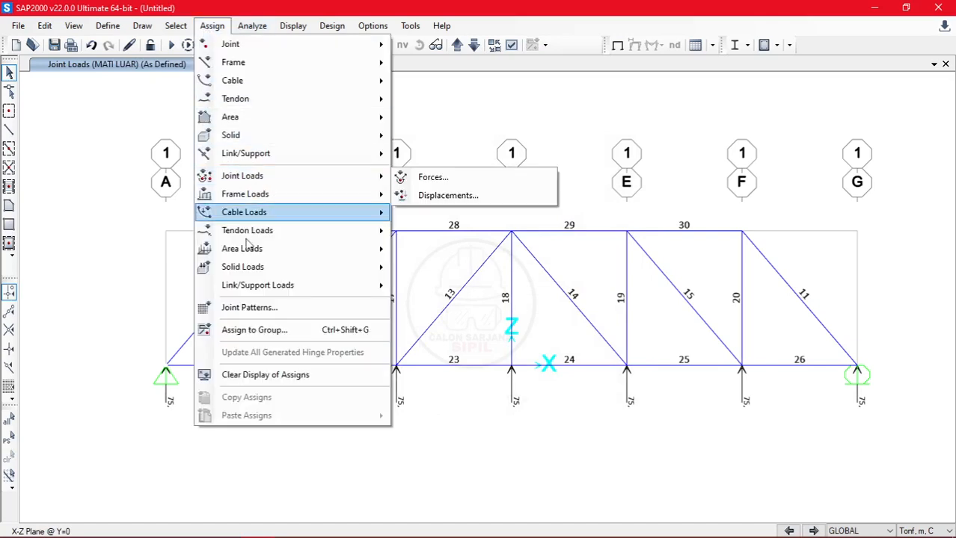
{"action": "left_click", "coordinate": [167, 367]}
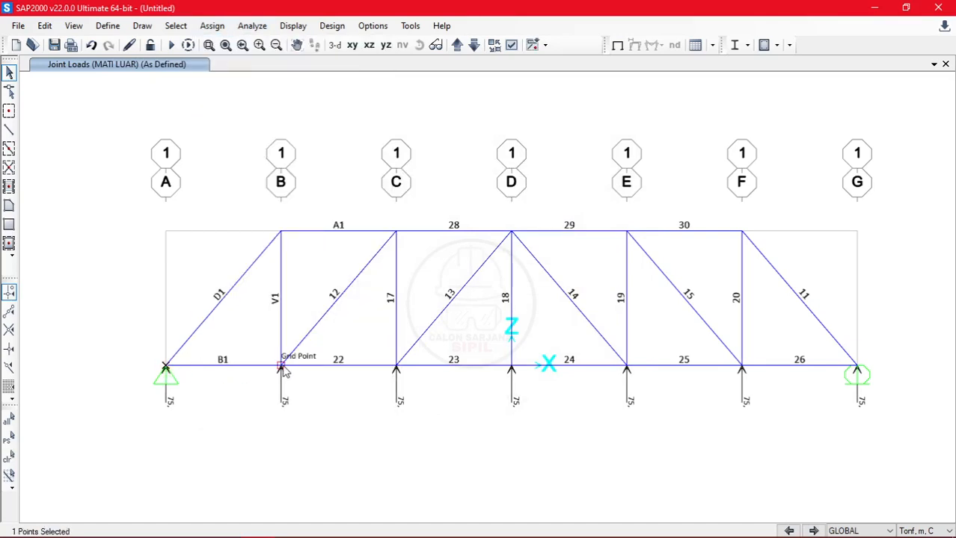
{"action": "left_click", "coordinate": [281, 368]}
{"action": "left_click", "coordinate": [395, 367]}
{"action": "left_click", "coordinate": [523, 367]}
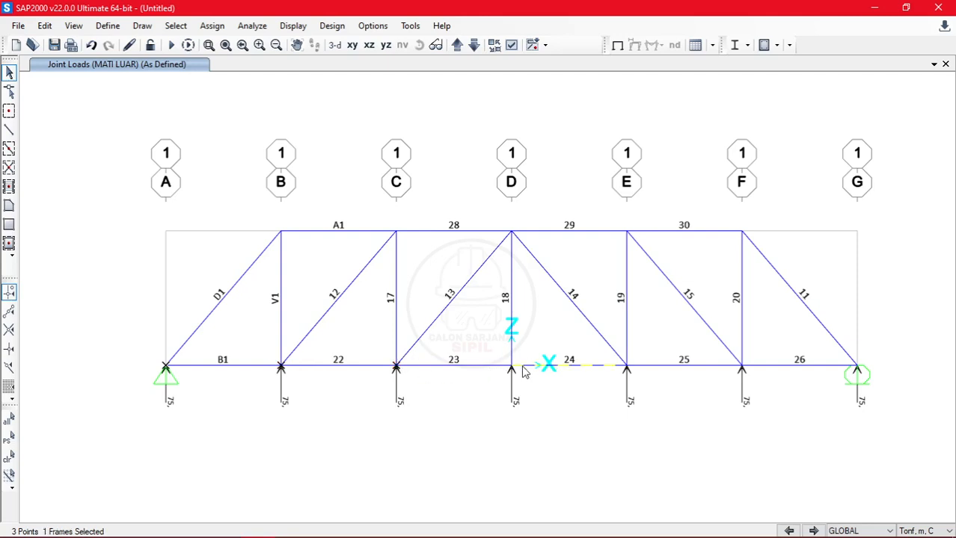
{"action": "left_click", "coordinate": [512, 366]}
{"action": "key", "text": "Escape"}
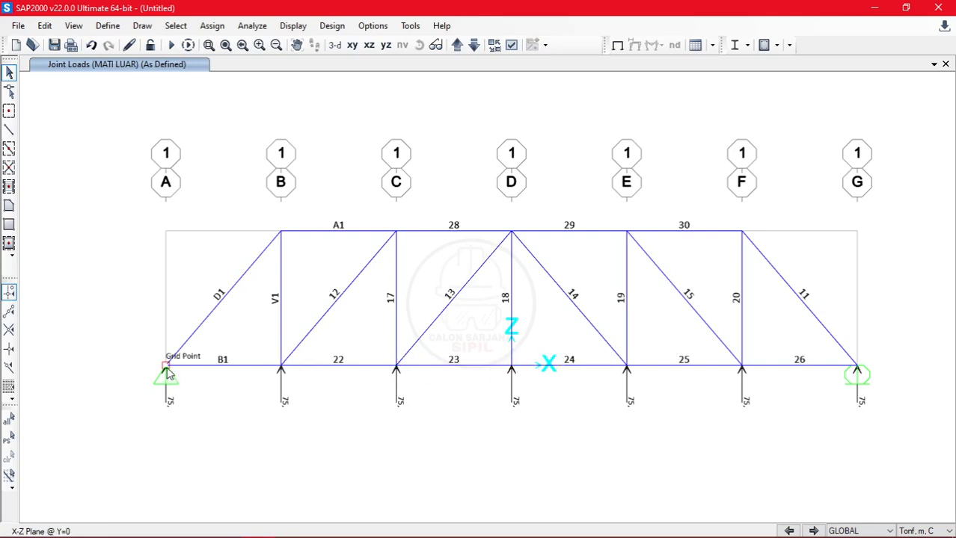
Replace the MATI LUAR joint loads on all seven bottom chord joints with a Global Z force of -75 tonf
{"action": "left_click", "coordinate": [166, 368]}
{"action": "left_click", "coordinate": [281, 367]}
{"action": "left_click", "coordinate": [396, 367]}
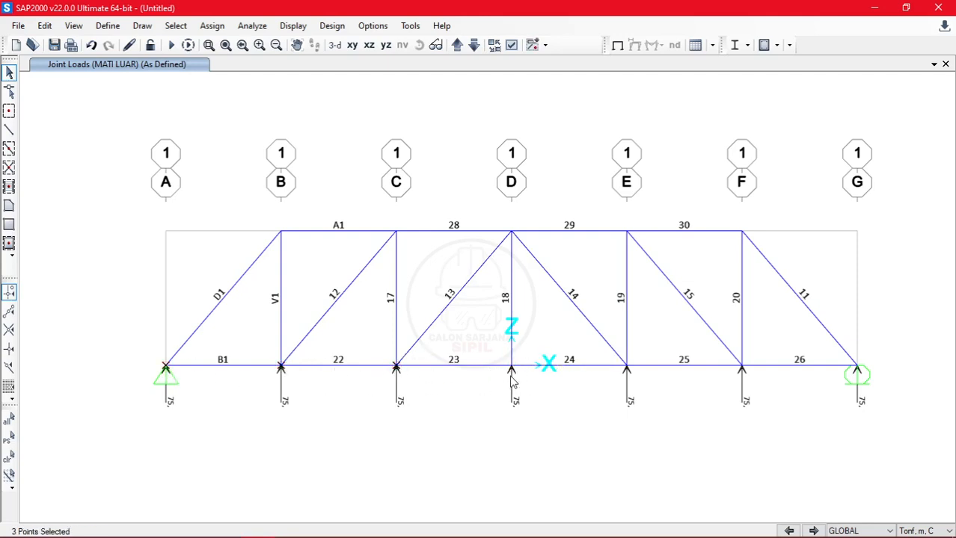
{"action": "left_click", "coordinate": [512, 367]}
{"action": "left_click", "coordinate": [626, 367]}
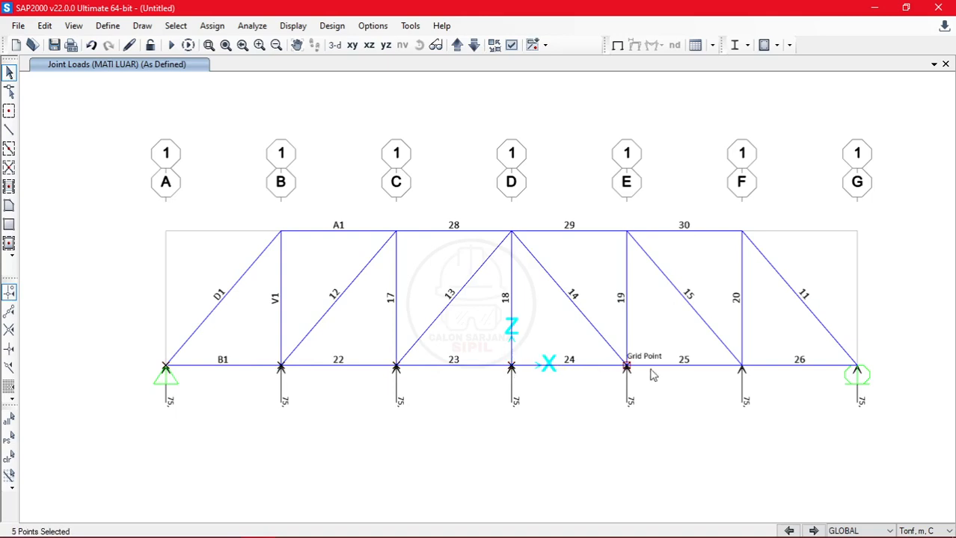
{"action": "left_click", "coordinate": [741, 367]}
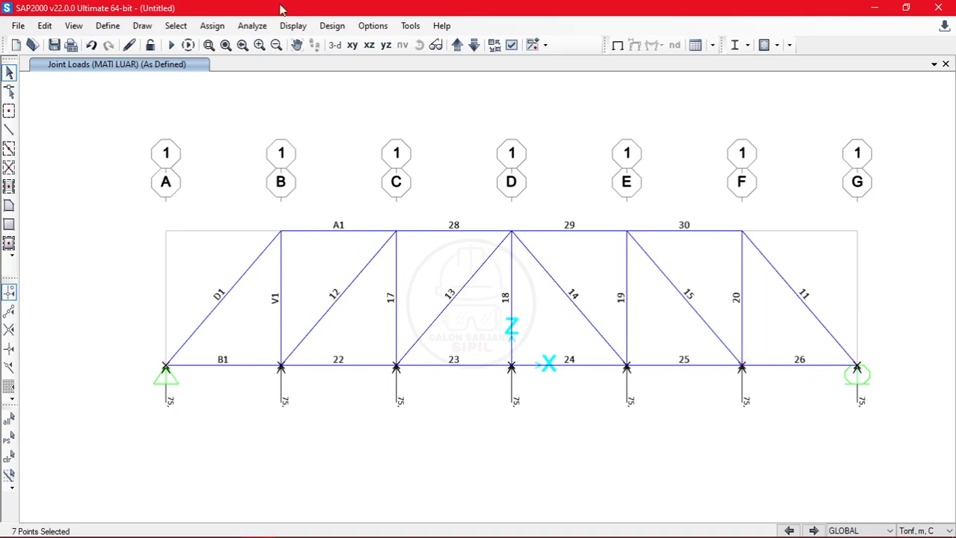
{"action": "left_click", "coordinate": [211, 26]}
{"action": "mouse_move", "coordinate": [321, 178]}
{"action": "left_click", "coordinate": [430, 178]}
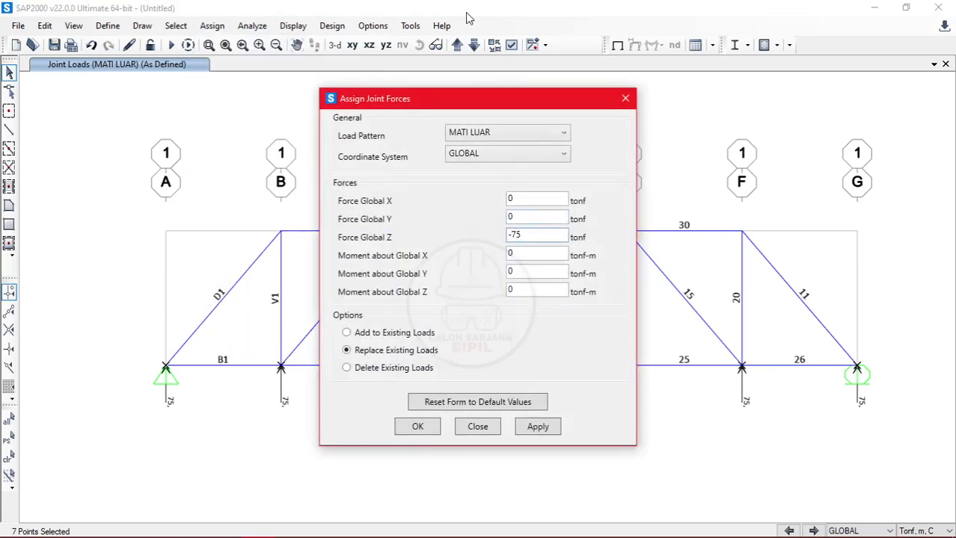
{"action": "left_click", "coordinate": [420, 430]}
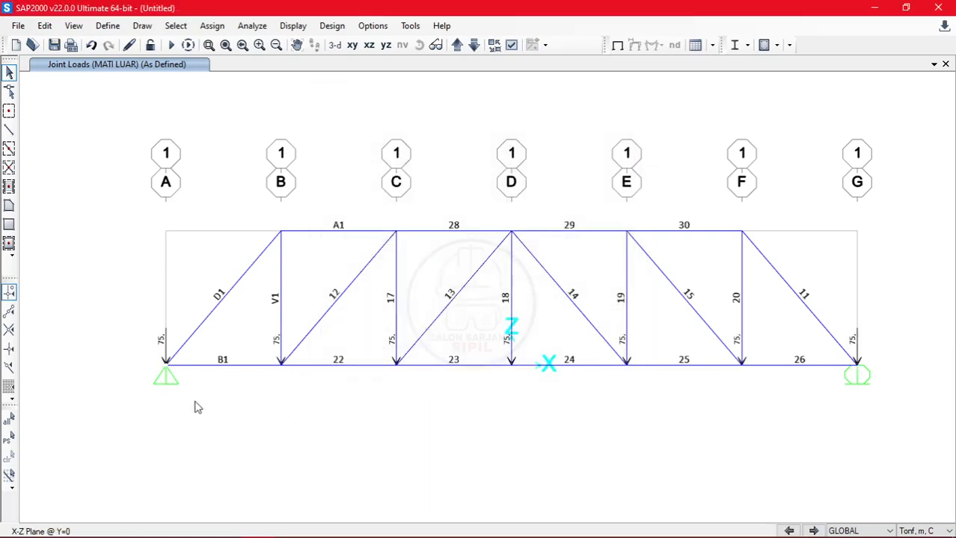
Select the bottom chord joints from grid line A to grid line E
{"action": "left_click", "coordinate": [166, 365]}
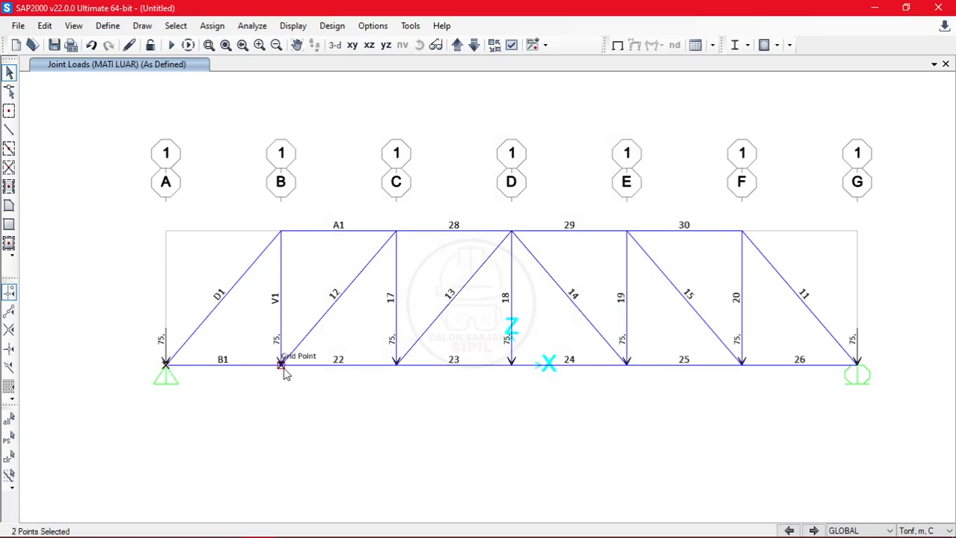
{"action": "left_click", "coordinate": [396, 366]}
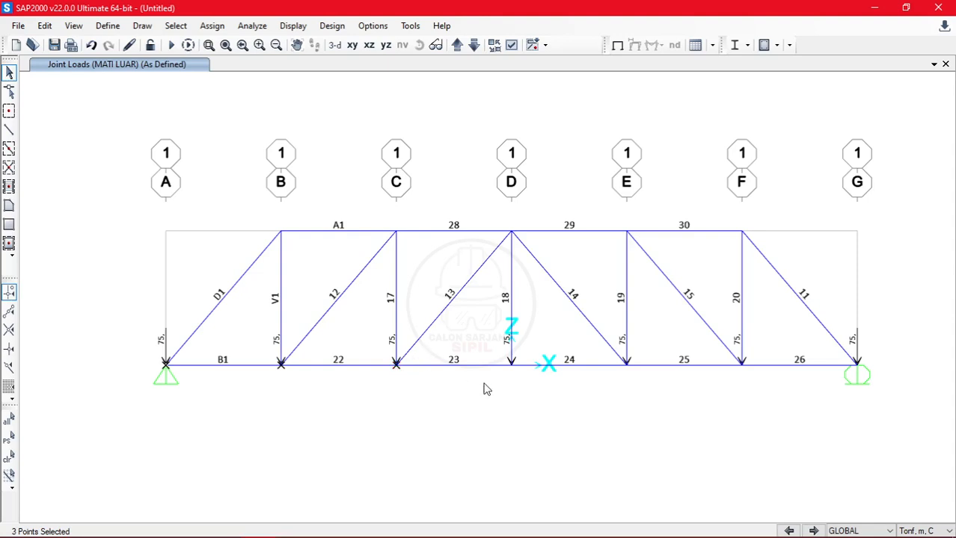
{"action": "left_click", "coordinate": [511, 366]}
{"action": "left_click", "coordinate": [626, 366]}
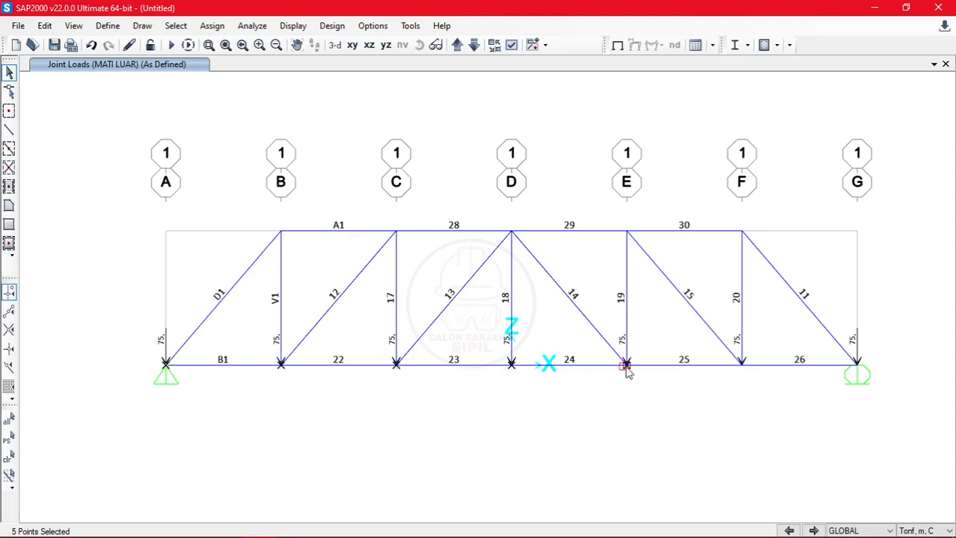
Complete the selection of all seven bottom-chord joints and assign them a Global Z force of -21 tonf under load pattern HIDUP
{"action": "left_click", "coordinate": [741, 365]}
{"action": "left_click", "coordinate": [857, 366]}
{"action": "left_click", "coordinate": [214, 27]}
{"action": "mouse_move", "coordinate": [299, 175]}
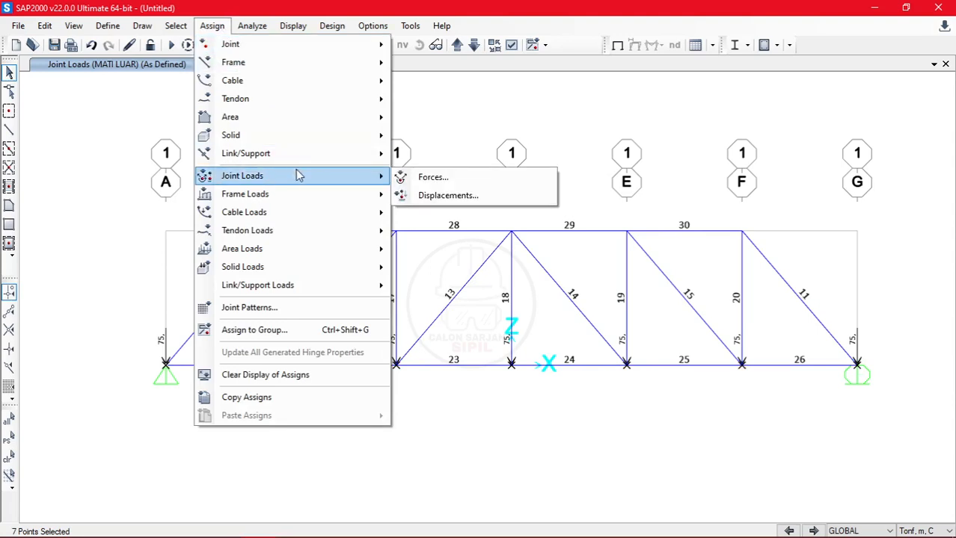
{"action": "left_click", "coordinate": [431, 178]}
{"action": "left_click", "coordinate": [462, 134]}
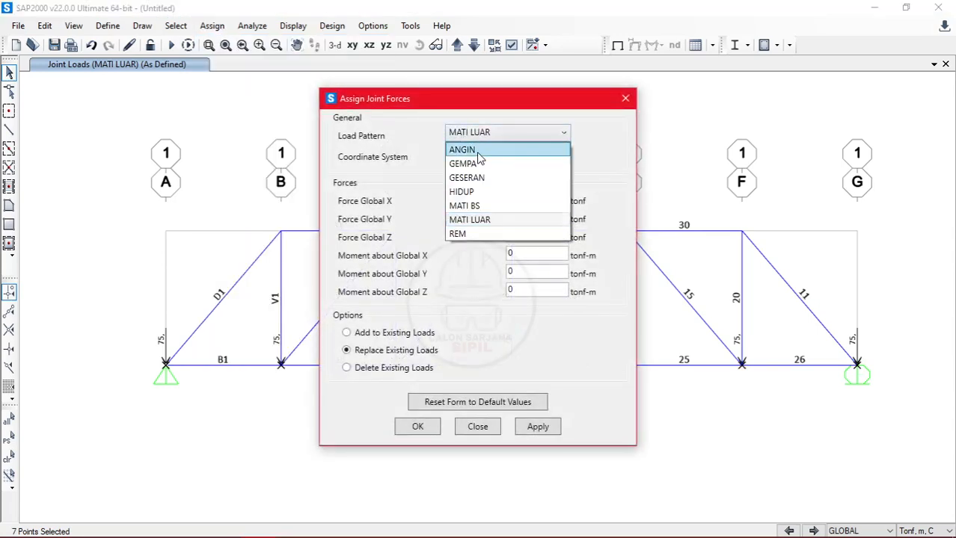
{"action": "left_click", "coordinate": [482, 192]}
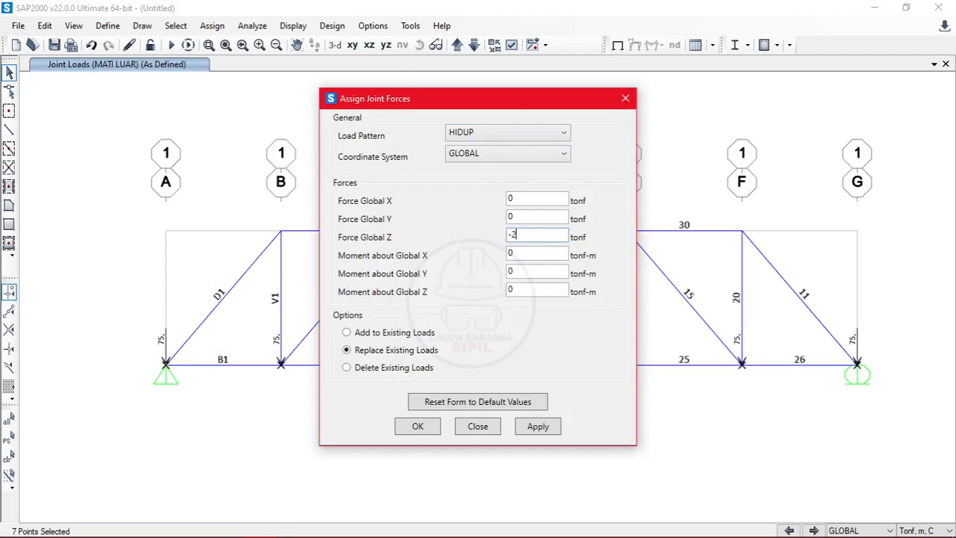
{"action": "left_click", "coordinate": [415, 428]}
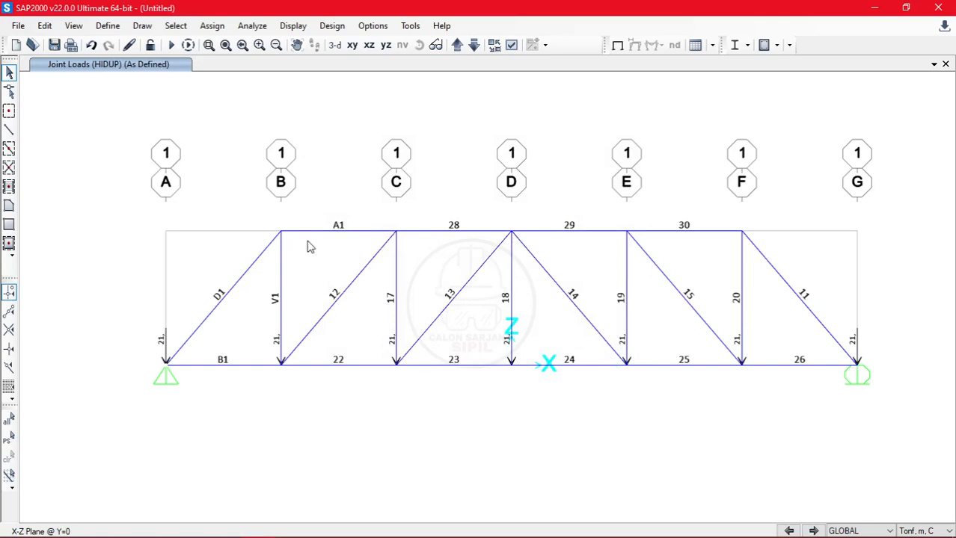
Select all twelve truss joints: the seven on the bottom chord and the five on the top chord
{"action": "left_click", "coordinate": [166, 366]}
{"action": "left_click", "coordinate": [281, 365]}
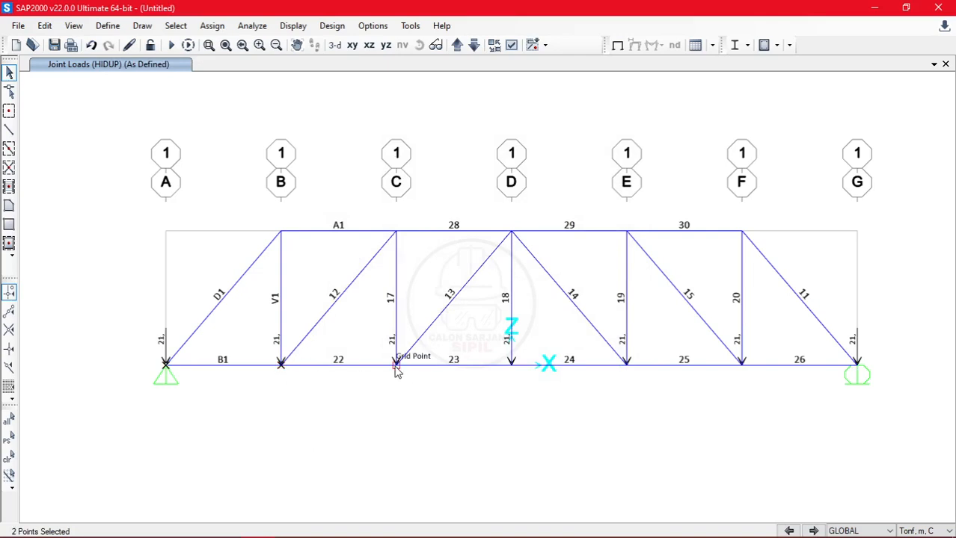
{"action": "left_click", "coordinate": [396, 366]}
{"action": "left_click", "coordinate": [511, 365]}
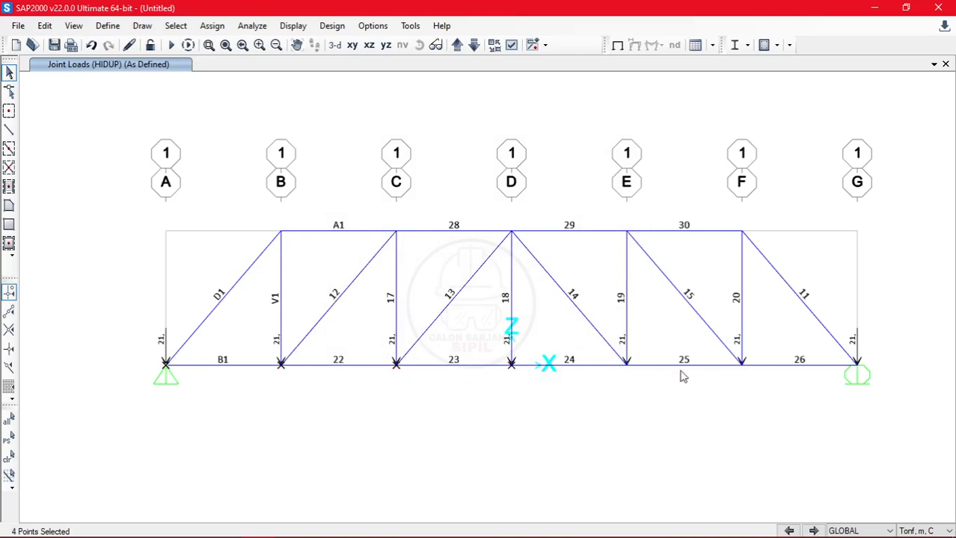
{"action": "left_click", "coordinate": [626, 365]}
{"action": "left_click", "coordinate": [742, 365]}
{"action": "left_click", "coordinate": [857, 365]}
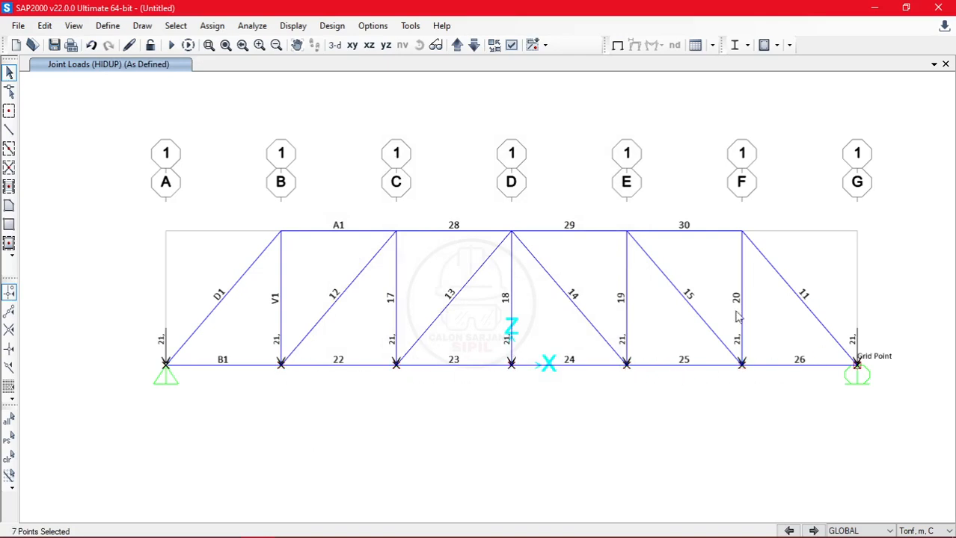
{"action": "left_click", "coordinate": [281, 232]}
{"action": "left_click", "coordinate": [397, 232]}
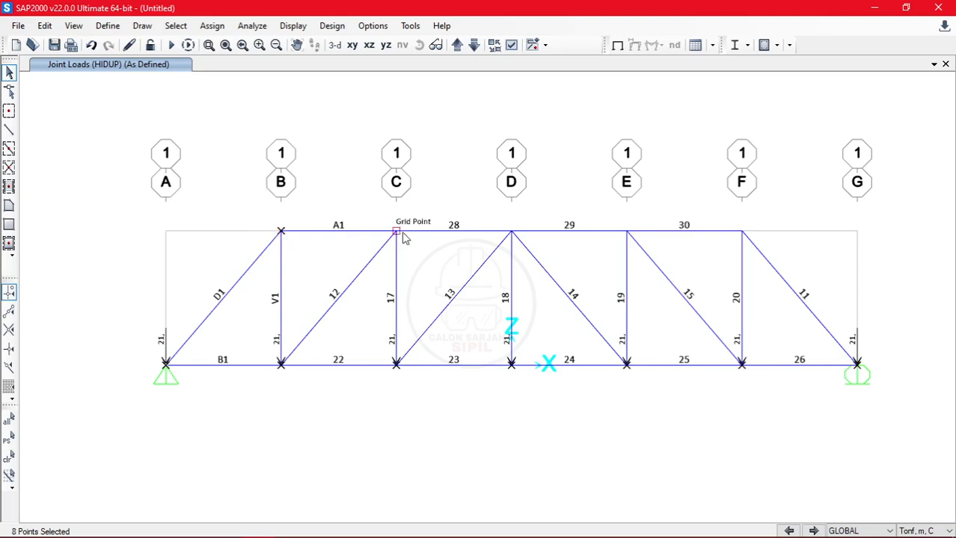
{"action": "left_click", "coordinate": [511, 232]}
{"action": "left_click", "coordinate": [627, 232]}
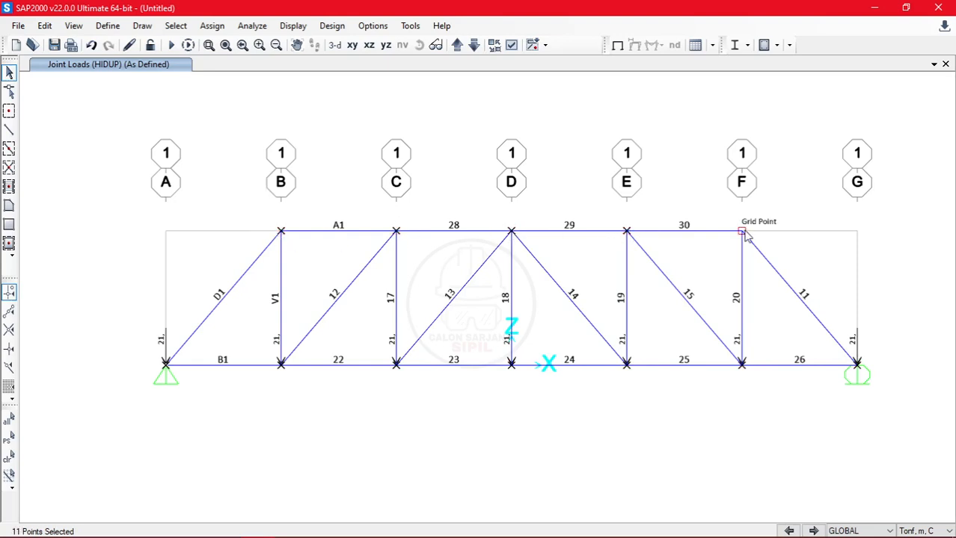
{"action": "left_click", "coordinate": [742, 232]}
Start a joint force assignment for the selected joints and choose the ANGIN load pattern
{"action": "left_click", "coordinate": [211, 25]}
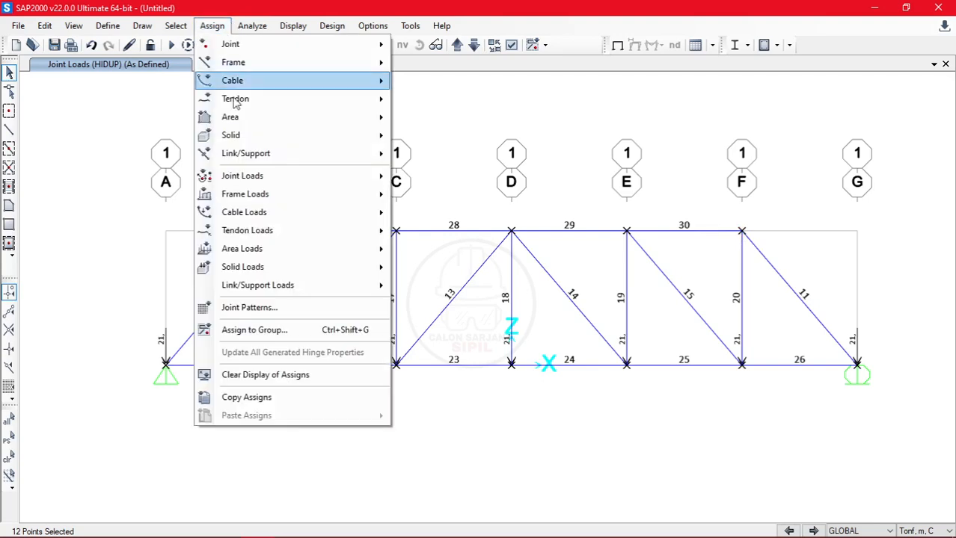
{"action": "mouse_move", "coordinate": [310, 176]}
{"action": "left_click", "coordinate": [452, 179]}
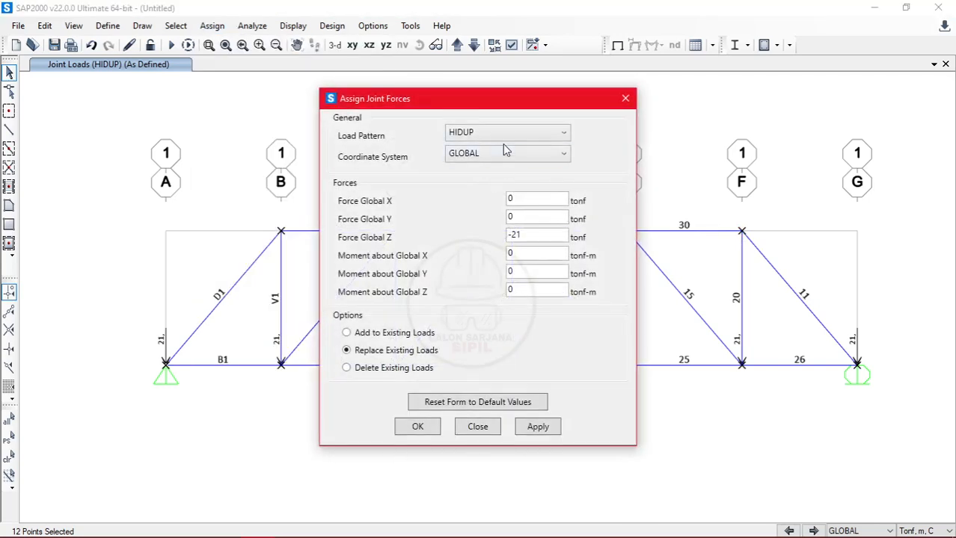
{"action": "left_click", "coordinate": [502, 135]}
{"action": "left_click", "coordinate": [491, 147]}
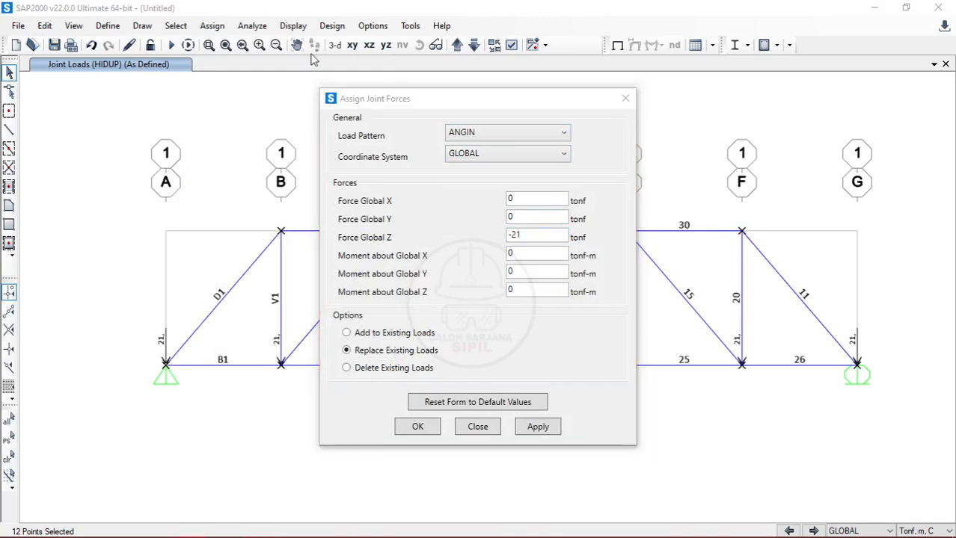
Switch to the AutoCAD drawing to check the wind load in its load list, and return to SAP2000
{"action": "mouse_move", "coordinate": [0, 55]}
{"action": "left_mouse_down"}
{"action": "mouse_move", "coordinate": [492, 55]}
{"action": "mouse_move", "coordinate": [327, 35]}
{"action": "left_mouse_up"}
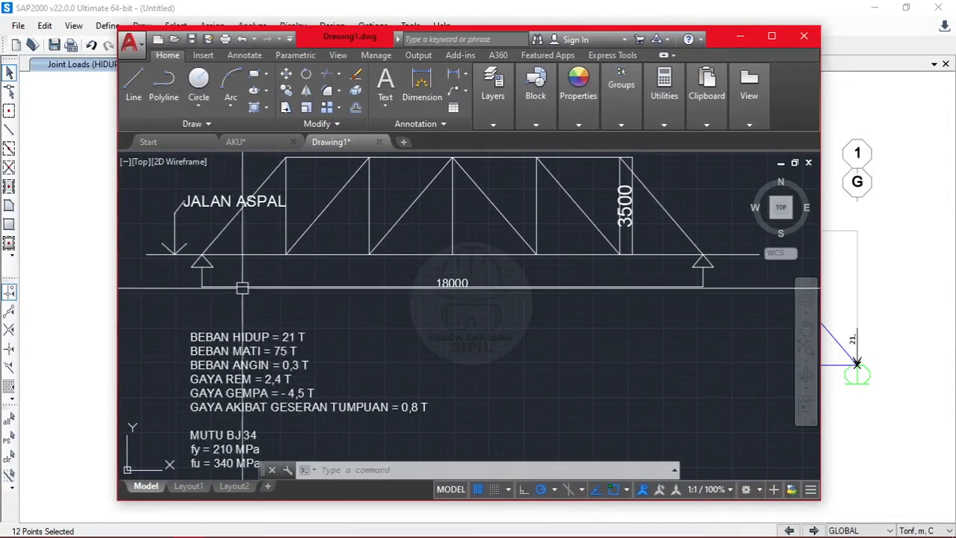
{"action": "middle_click_drag", "start_coordinate": [241, 283], "coordinate": [249, 310]}
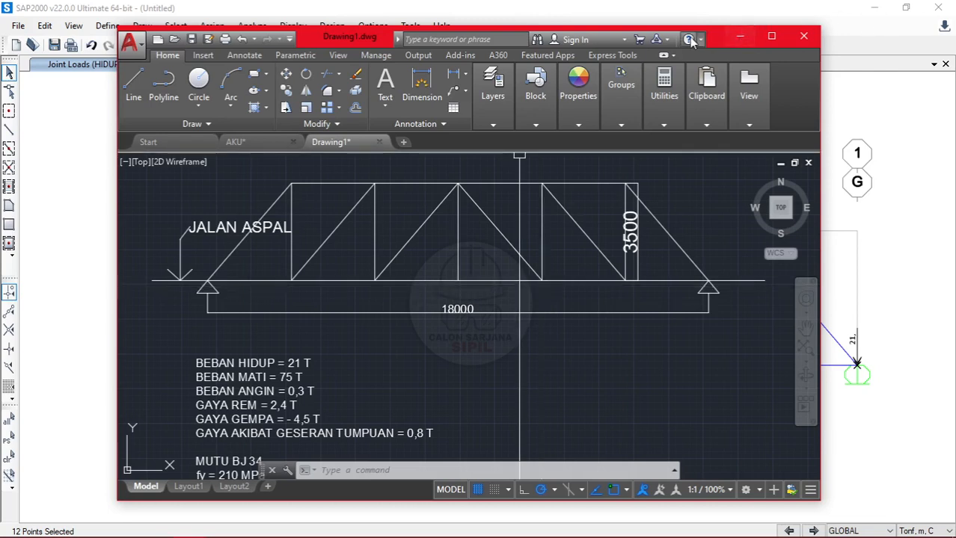
{"action": "left_click_drag", "start_coordinate": [358, 38], "coordinate": [0, 39]}
{"action": "left_click", "coordinate": [414, 253]}
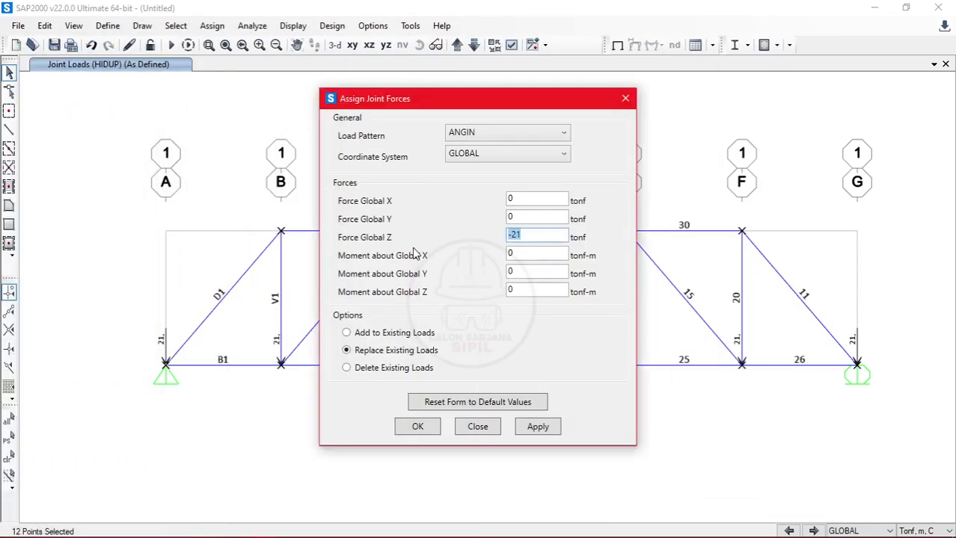
Assign the selected joints an ANGIN force of 0,3 tonf in Global X, with Global Z set to 0
{"action": "left_click", "coordinate": [499, 202]}
{"action": "key", "text": "Return"}
{"action": "left_click", "coordinate": [536, 197]}
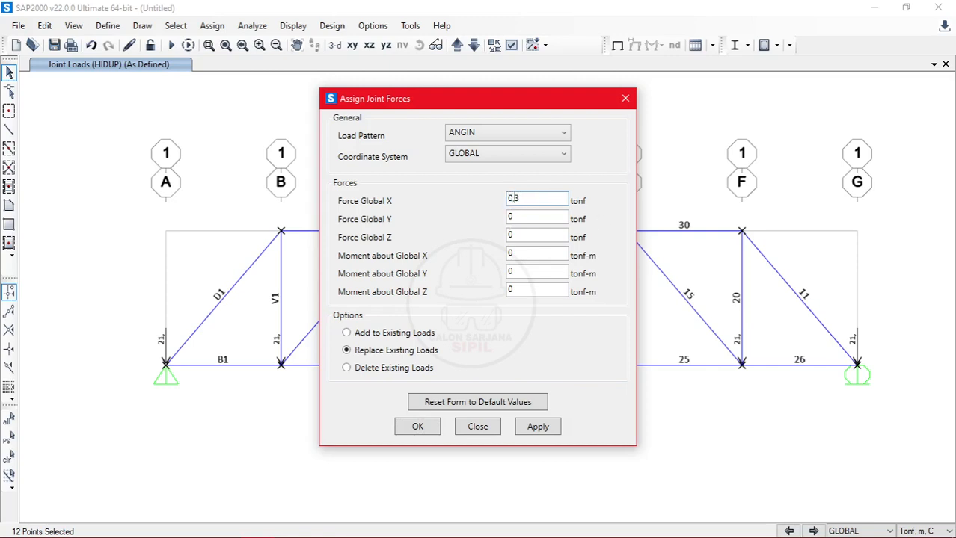
{"action": "left_click", "coordinate": [417, 427]}
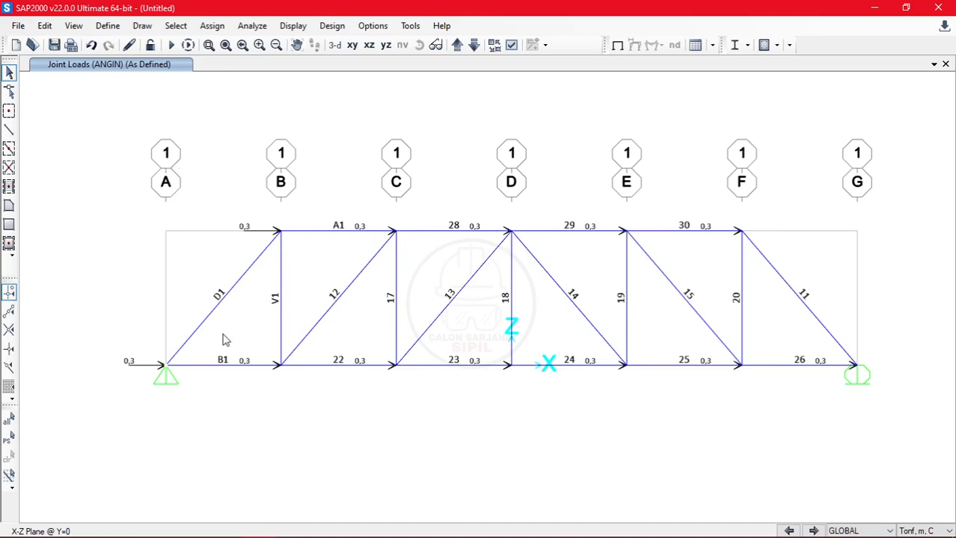
Select the seven bottom-chord joints of the truss from grid A to grid G
{"action": "left_click", "coordinate": [164, 364]}
{"action": "left_click", "coordinate": [282, 365]}
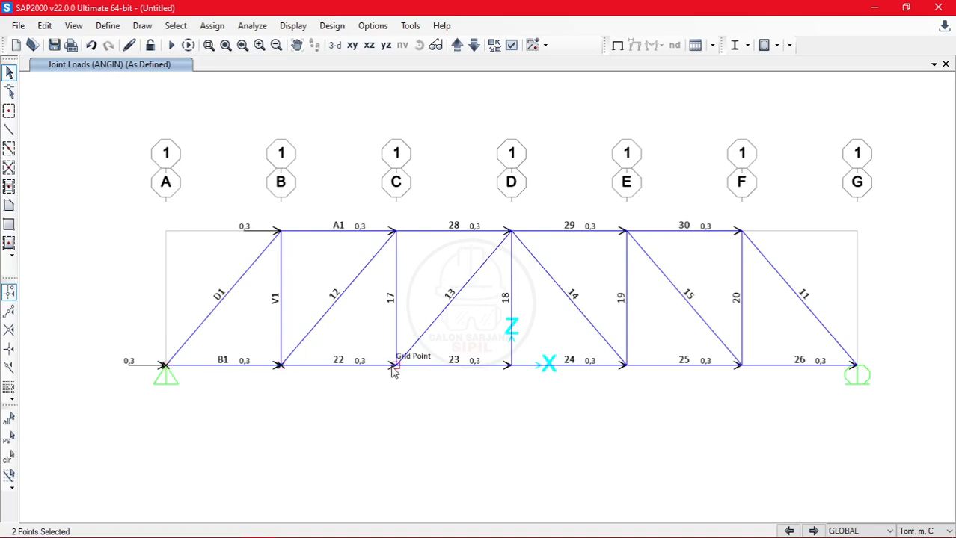
{"action": "left_click", "coordinate": [394, 365]}
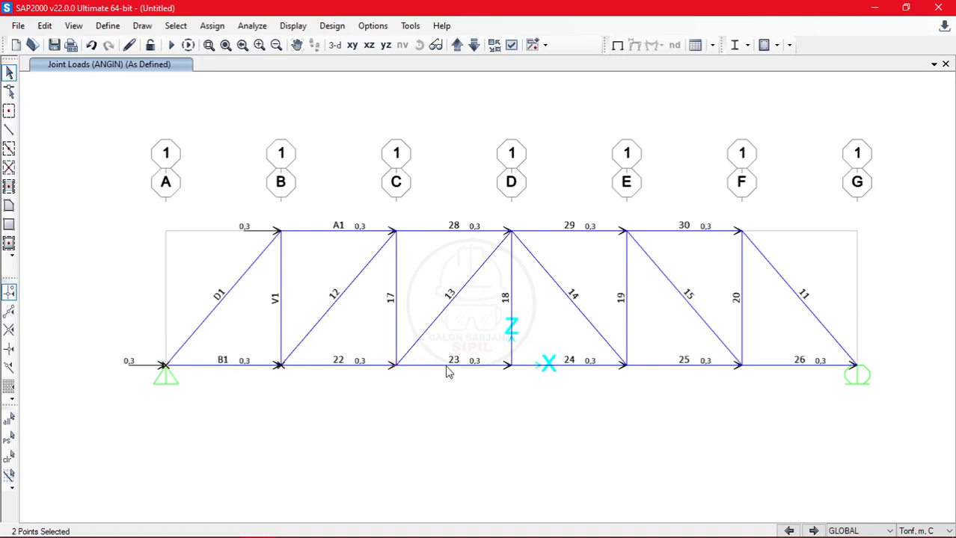
{"action": "left_click", "coordinate": [509, 368]}
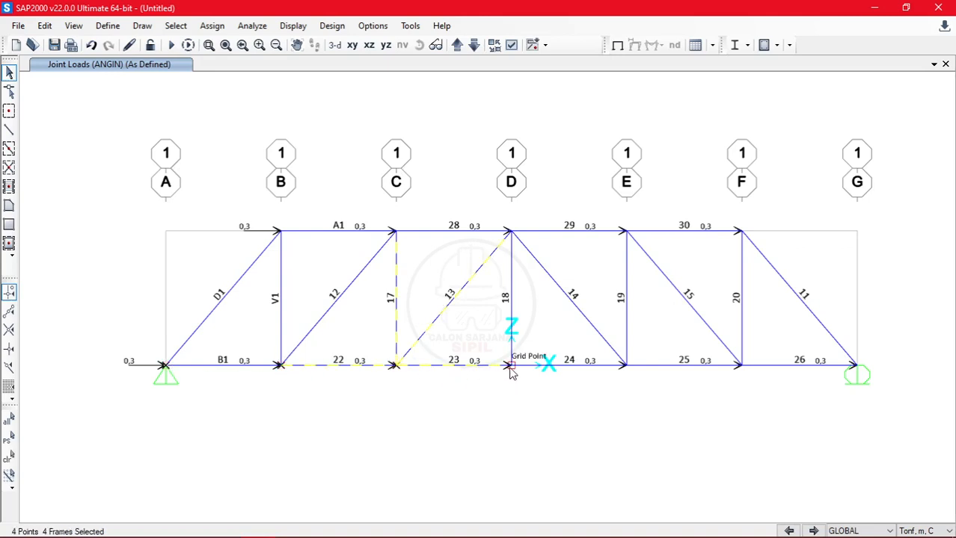
{"action": "left_click", "coordinate": [622, 367]}
{"action": "left_click", "coordinate": [739, 366]}
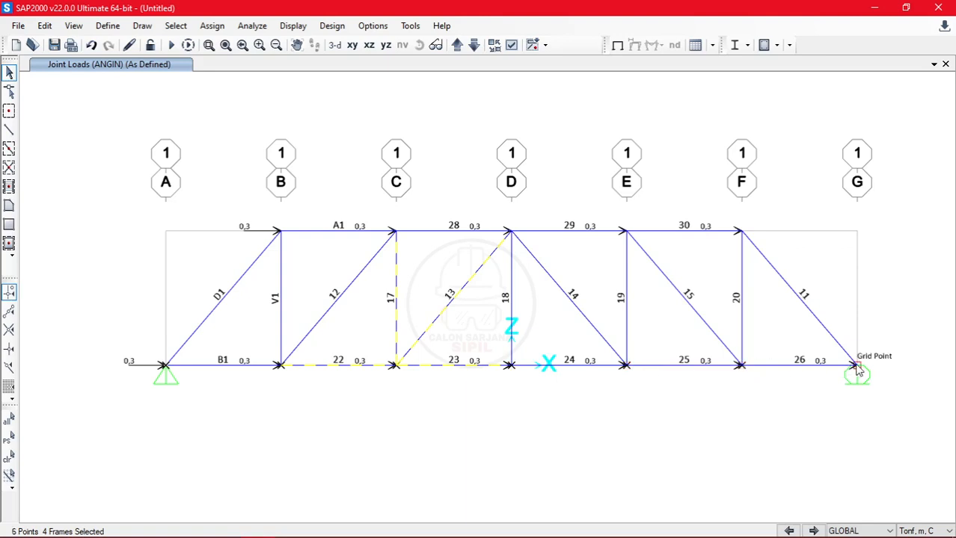
{"action": "left_click", "coordinate": [857, 370]}
Assign the selected joints a downward Global Z force of 2,4 tonf under load pattern REM, with Global X set to 0
{"action": "left_click", "coordinate": [211, 26]}
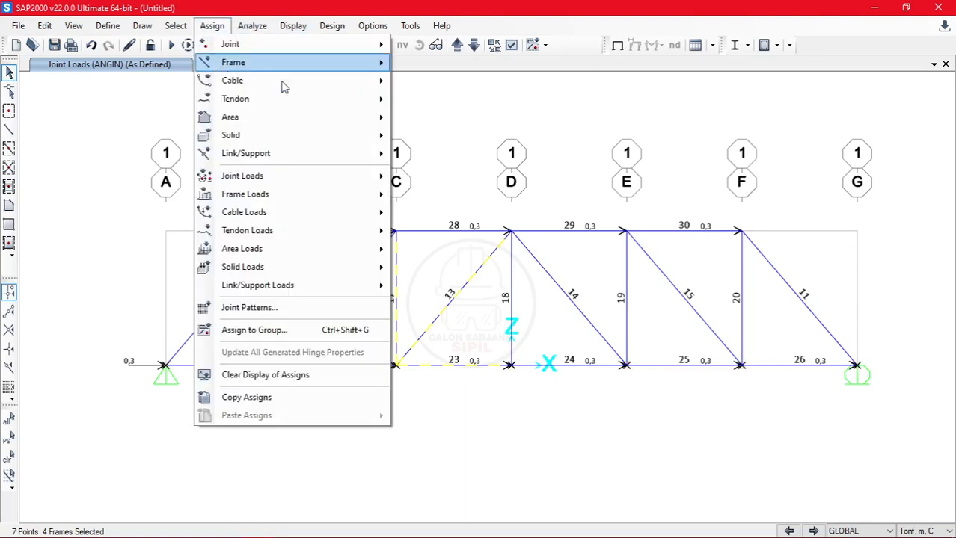
{"action": "mouse_move", "coordinate": [331, 188]}
{"action": "left_click", "coordinate": [447, 183]}
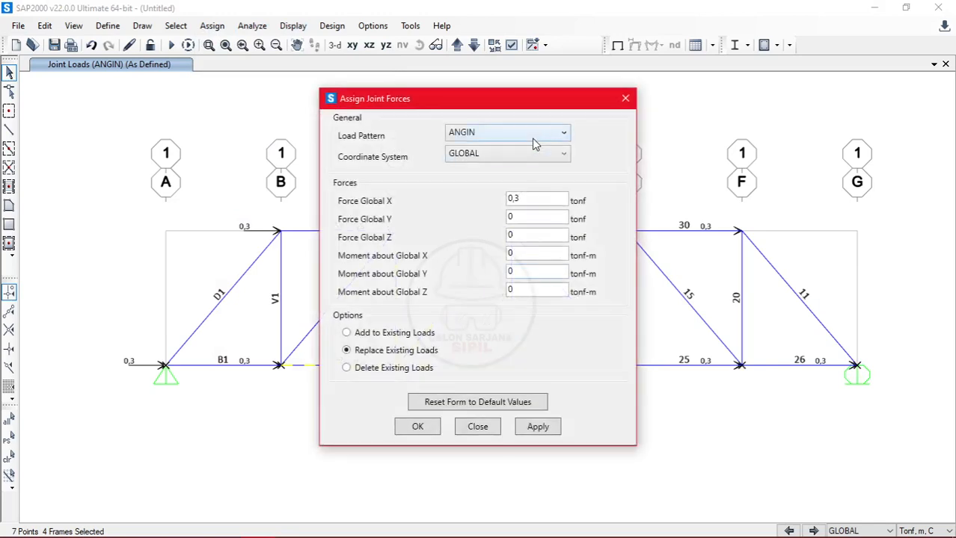
{"action": "left_click", "coordinate": [534, 135]}
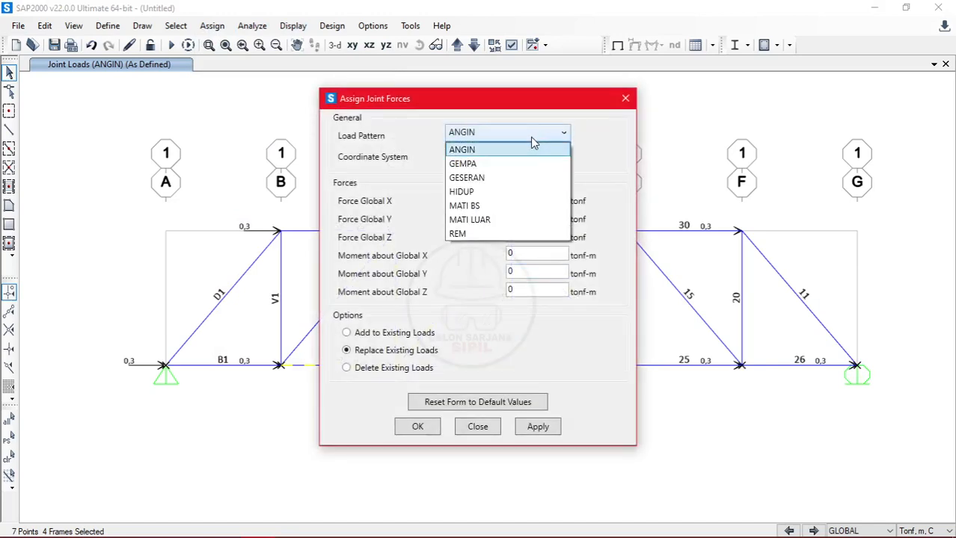
{"action": "left_click", "coordinate": [515, 233]}
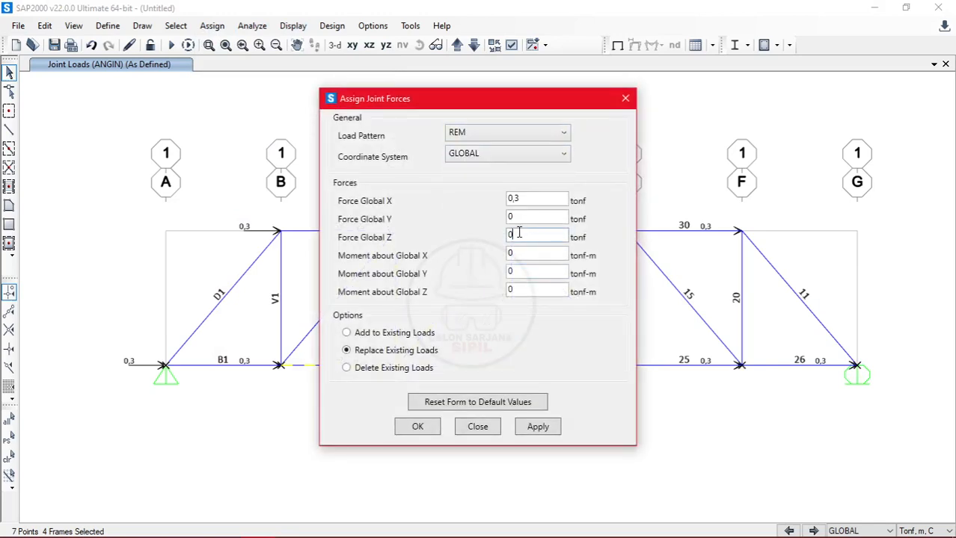
{"action": "double_click", "coordinate": [513, 199]}
{"action": "type", "text": "0"}
{"action": "double_click", "coordinate": [533, 238]}
{"action": "left_click", "coordinate": [418, 427]}
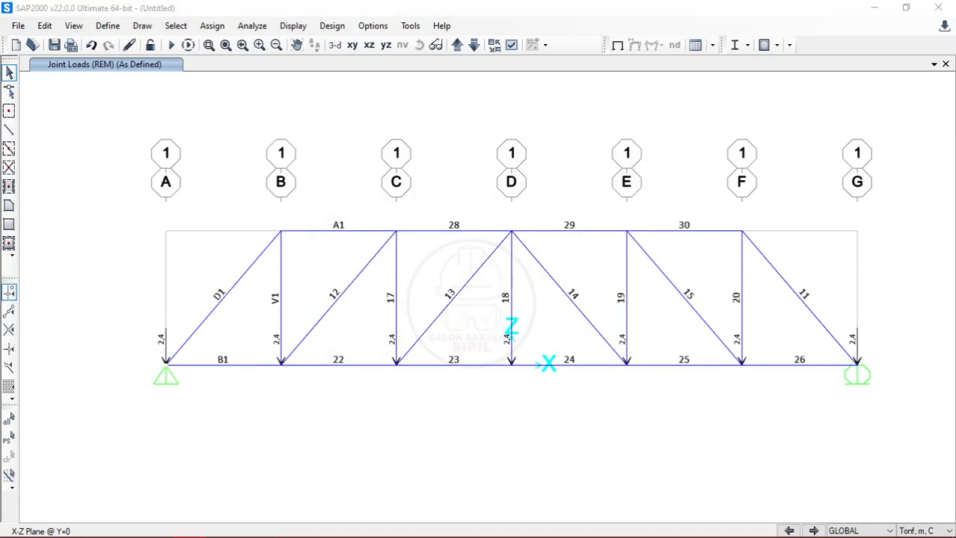
Switch to the AutoCAD drawing to check the remaining forces in its load list, and return to SAP2000
{"action": "key", "text": "alt+Tab"}
{"action": "mouse_move", "coordinate": [449, 66]}
{"action": "left_mouse_down"}
{"action": "mouse_move", "coordinate": [504, 66]}
{"action": "mouse_move", "coordinate": [338, 47]}
{"action": "mouse_move", "coordinate": [379, 66]}
{"action": "left_mouse_up"}
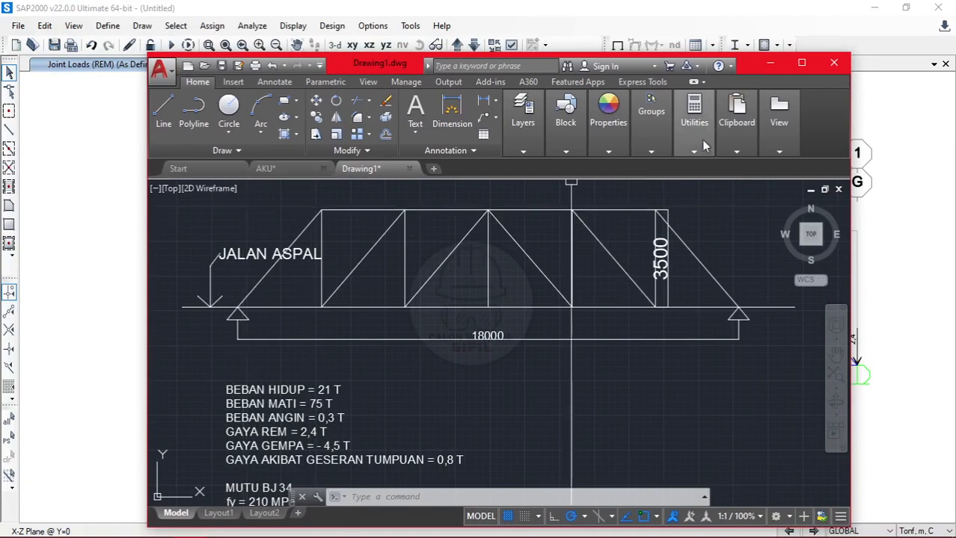
{"action": "left_click", "coordinate": [650, 119]}
{"action": "left_click_drag", "start_coordinate": [372, 65], "coordinate": [491, 55]}
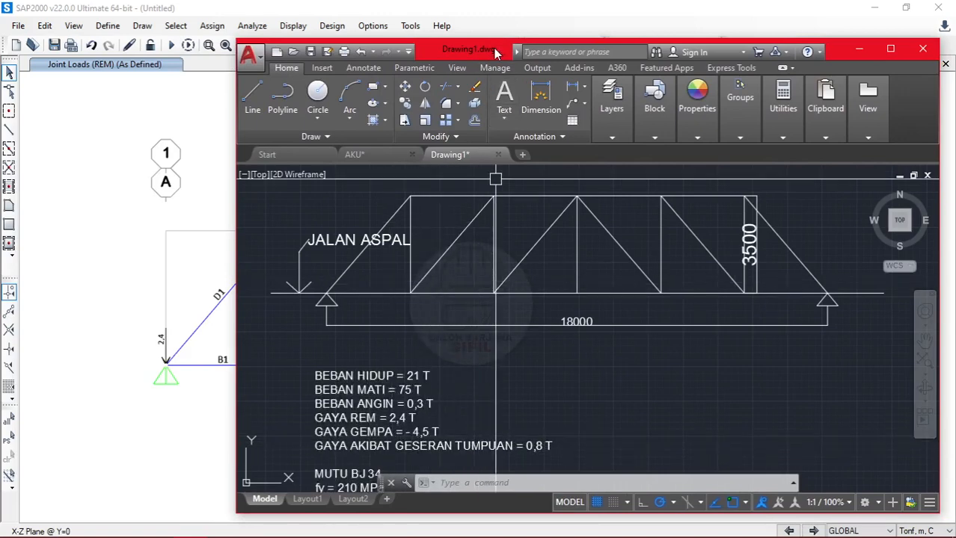
{"action": "left_click_drag", "start_coordinate": [495, 52], "coordinate": [0, 29]}
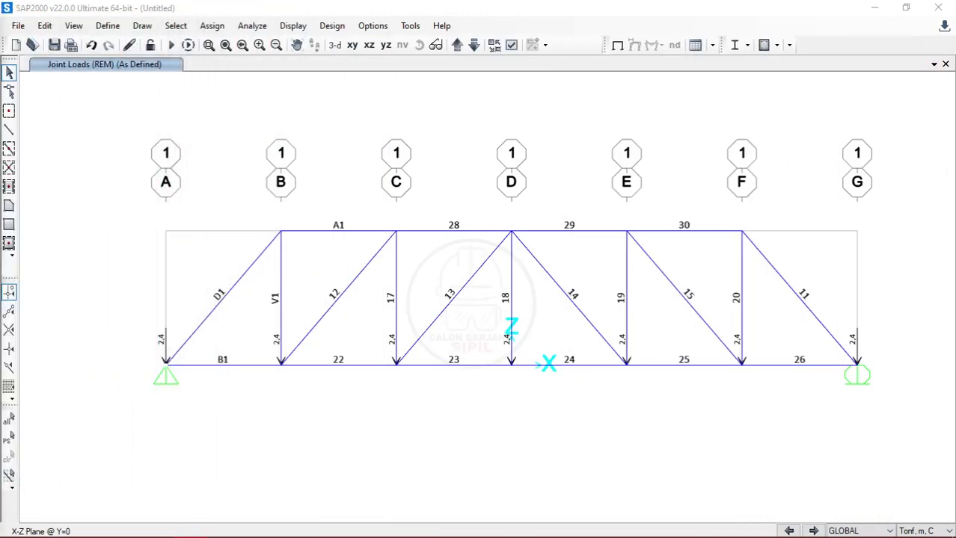
Select all twelve truss joints, covering the bottom chord from grid A to G and the top chord from B to F
{"action": "left_click", "coordinate": [166, 365]}
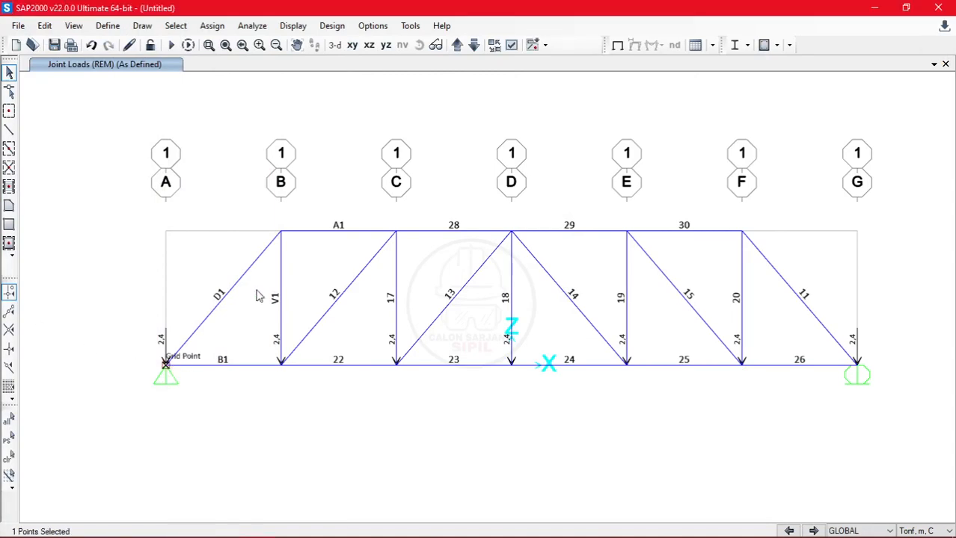
{"action": "left_click", "coordinate": [280, 231]}
{"action": "left_click", "coordinate": [280, 365]}
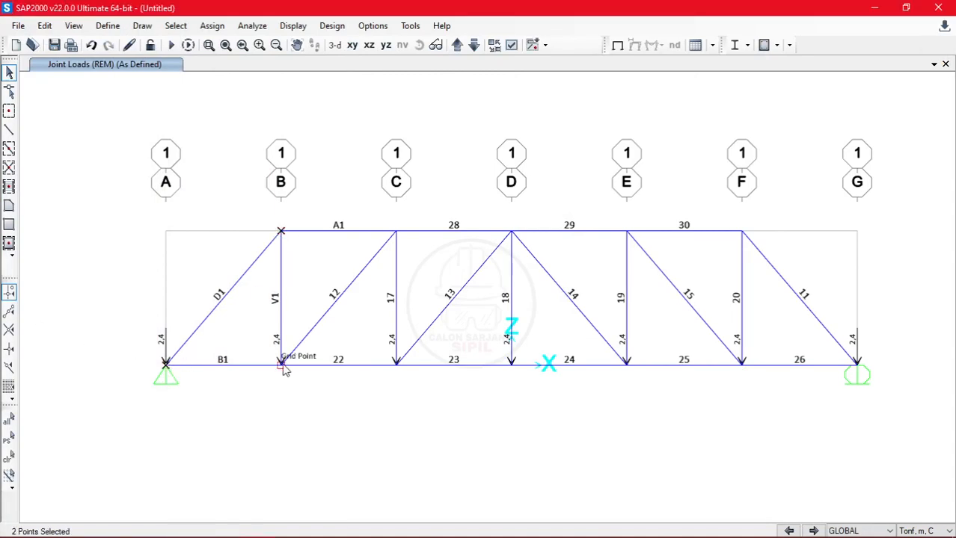
{"action": "left_click", "coordinate": [396, 231]}
{"action": "left_click", "coordinate": [396, 365]}
{"action": "left_click", "coordinate": [510, 231]}
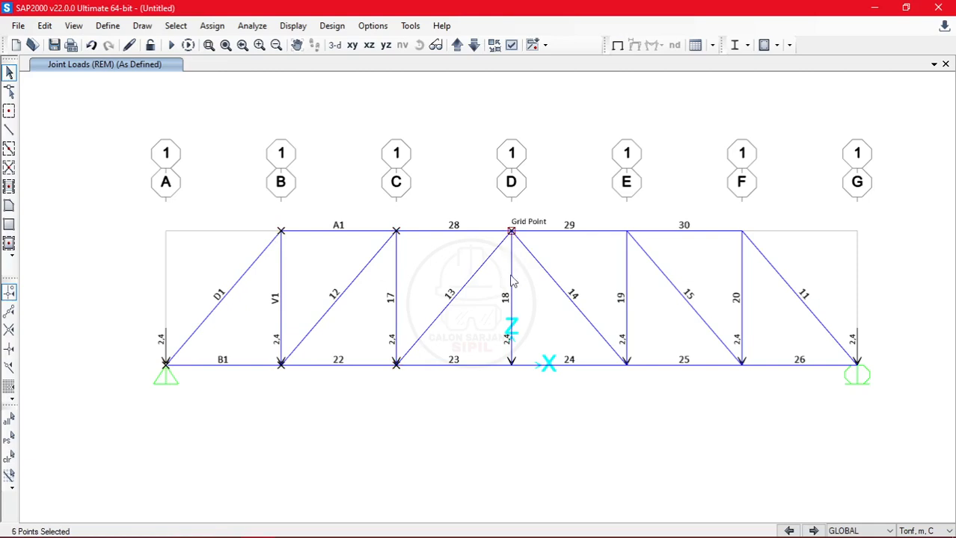
{"action": "left_click", "coordinate": [511, 366]}
{"action": "left_click", "coordinate": [626, 232]}
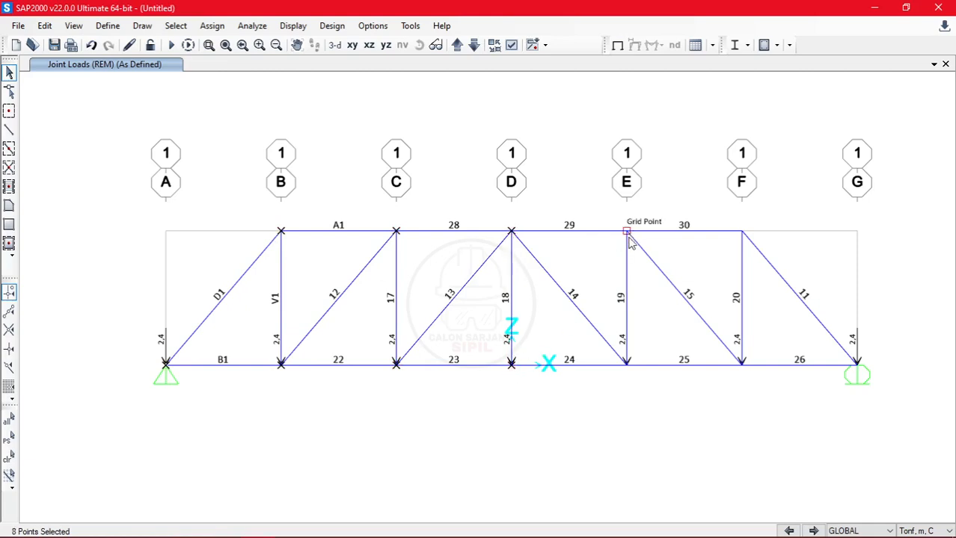
{"action": "left_click", "coordinate": [627, 365]}
{"action": "left_click", "coordinate": [741, 231]}
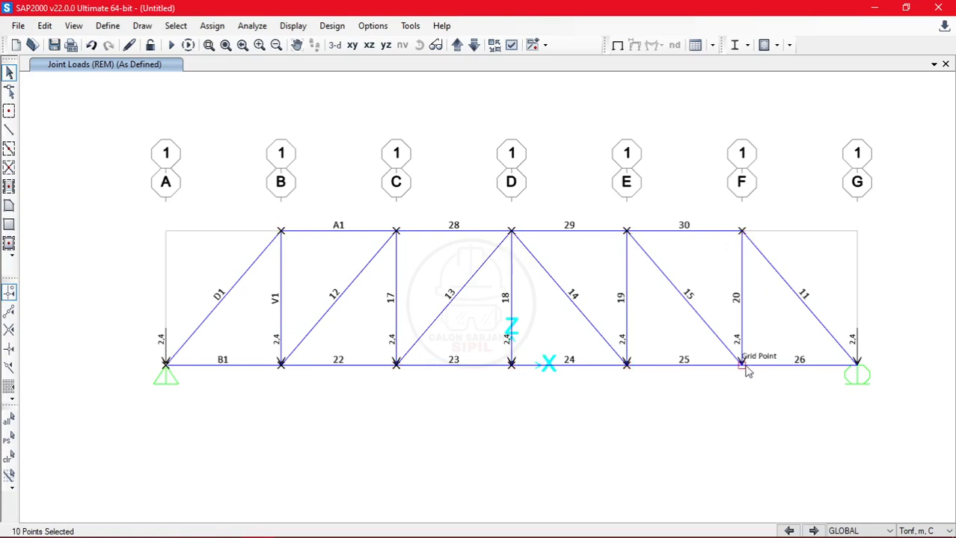
{"action": "left_click", "coordinate": [741, 365]}
Assign the selected joints a GEMPA force of -4,5 tonf in Global X, with Global Z set to 0
{"action": "left_click", "coordinate": [210, 26]}
{"action": "mouse_move", "coordinate": [369, 203]}
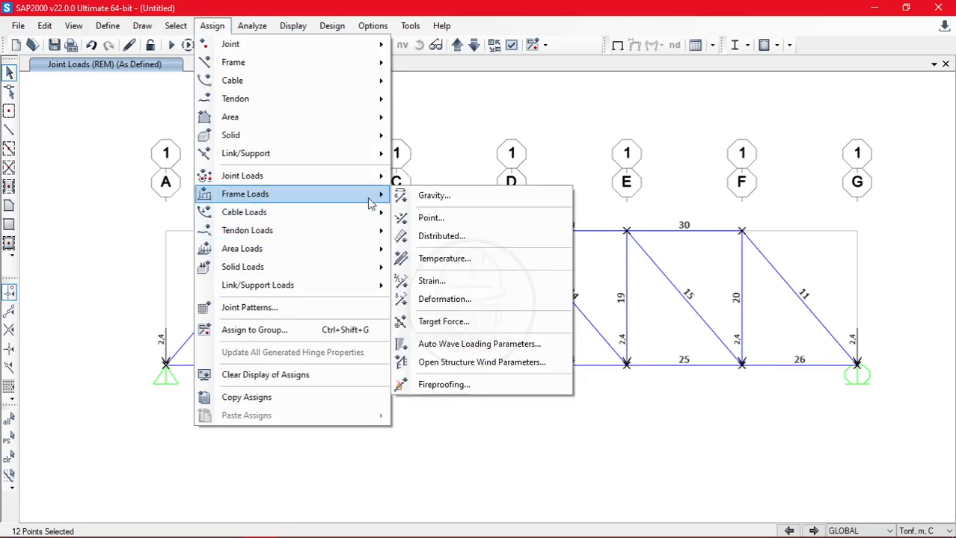
{"action": "mouse_move", "coordinate": [318, 187]}
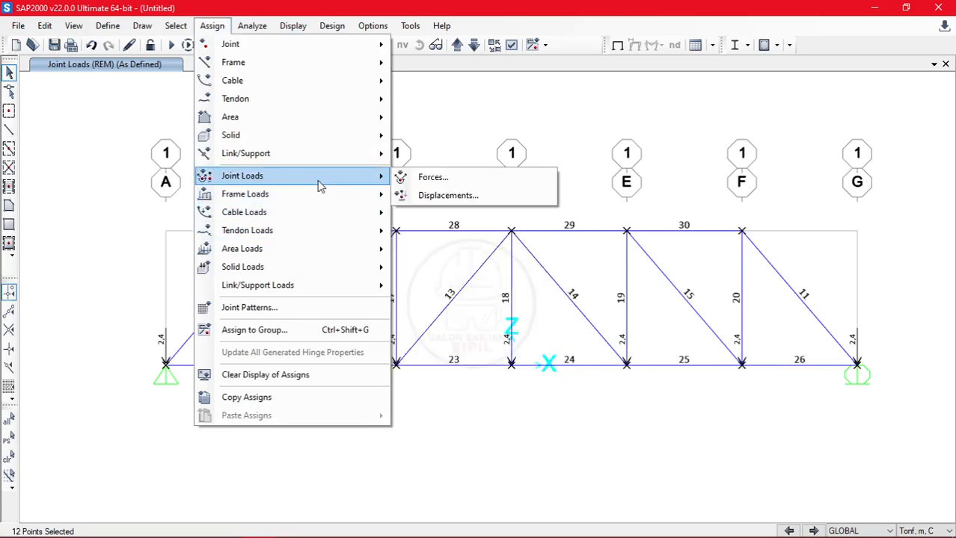
{"action": "left_click", "coordinate": [417, 183]}
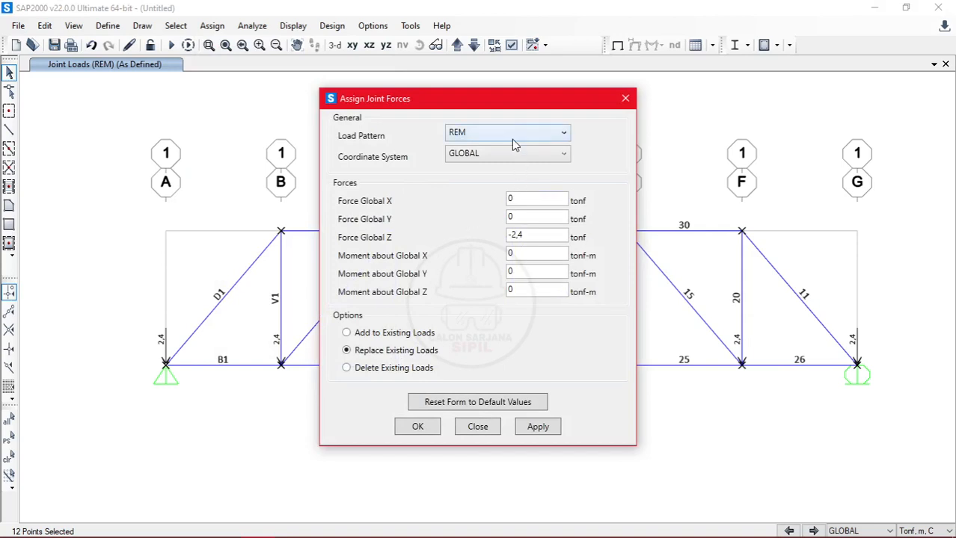
{"action": "left_click", "coordinate": [513, 135]}
{"action": "left_click", "coordinate": [509, 160]}
{"action": "left_click_drag", "start_coordinate": [530, 237], "coordinate": [495, 243]}
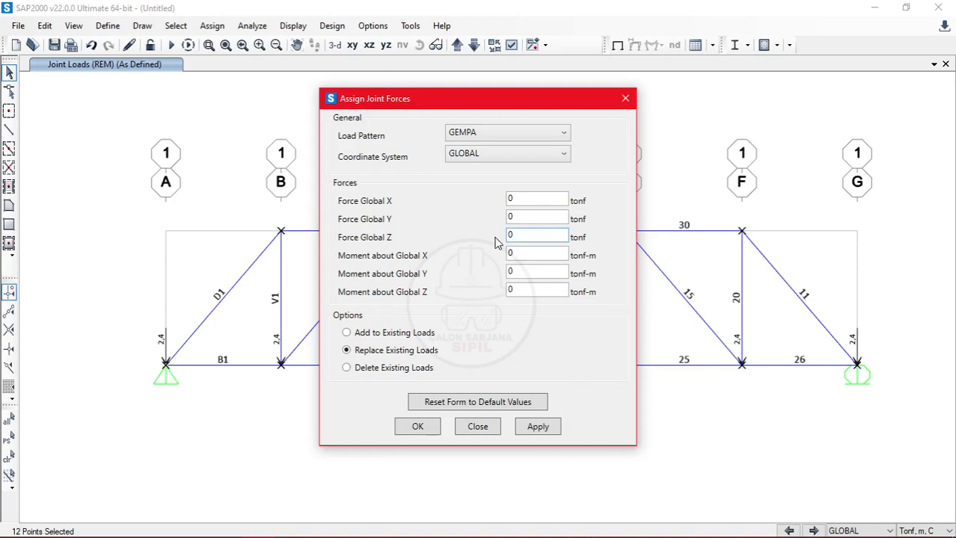
{"action": "left_click_drag", "start_coordinate": [528, 201], "coordinate": [504, 192]}
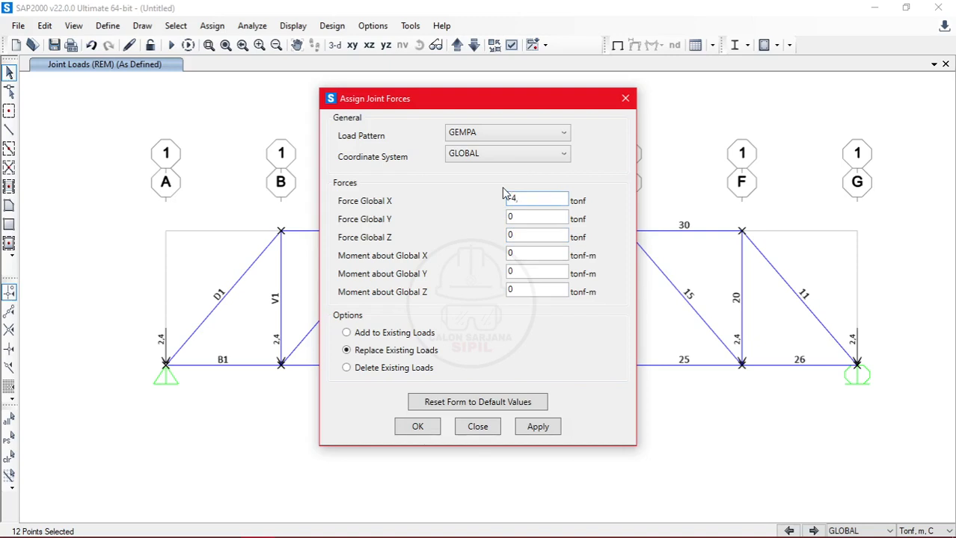
{"action": "left_click", "coordinate": [416, 427]}
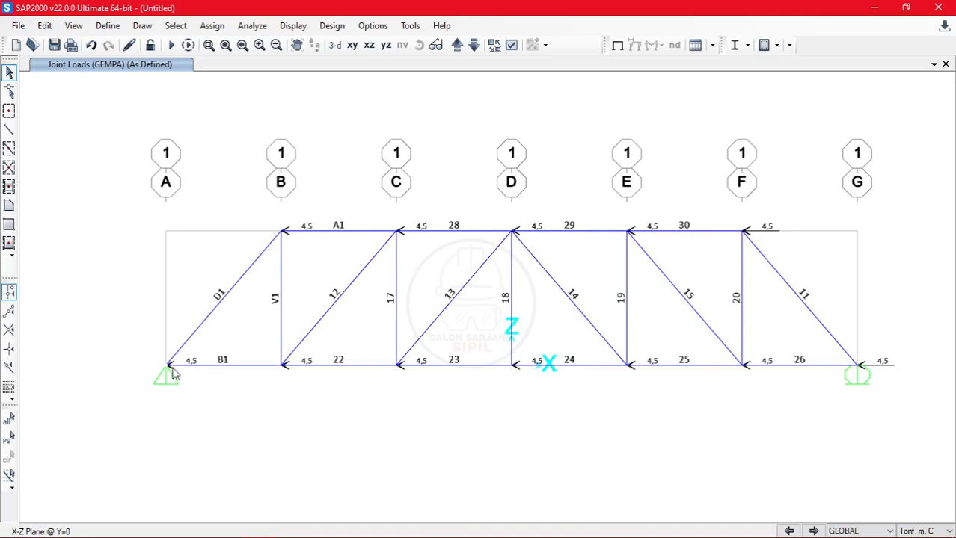
Select the two support joints at grids A and G, and check the support-shift force in the AutoCAD load list
{"action": "left_click", "coordinate": [167, 368]}
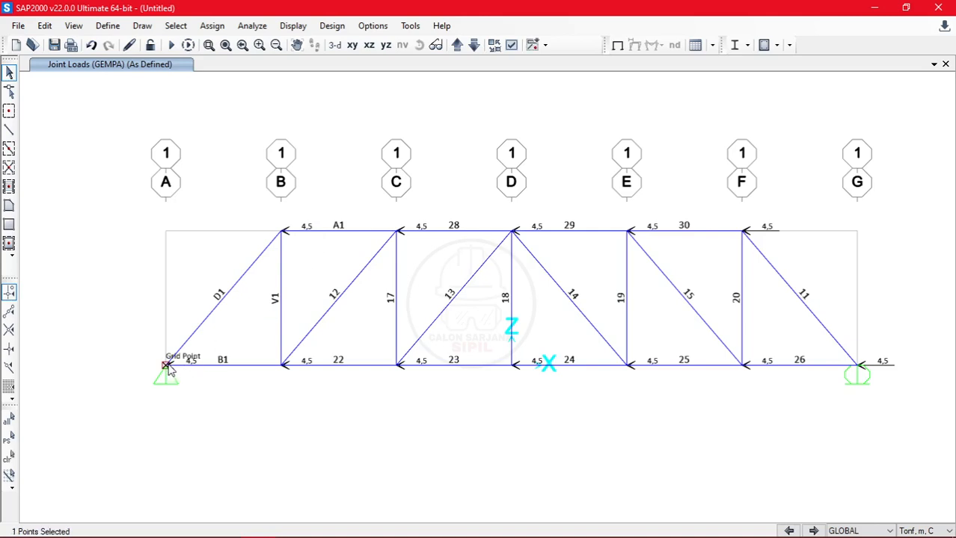
{"action": "left_click", "coordinate": [859, 367]}
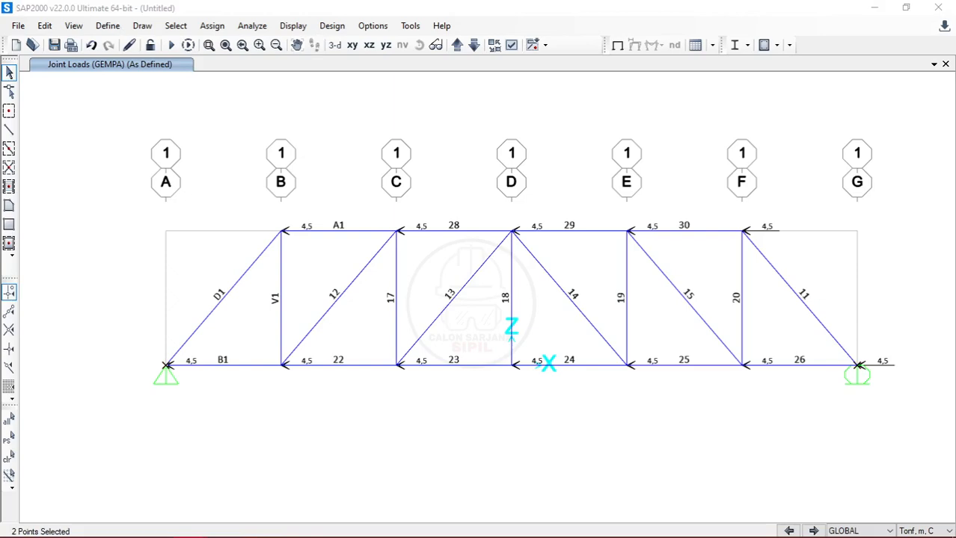
{"action": "key", "text": "alt+Tab"}
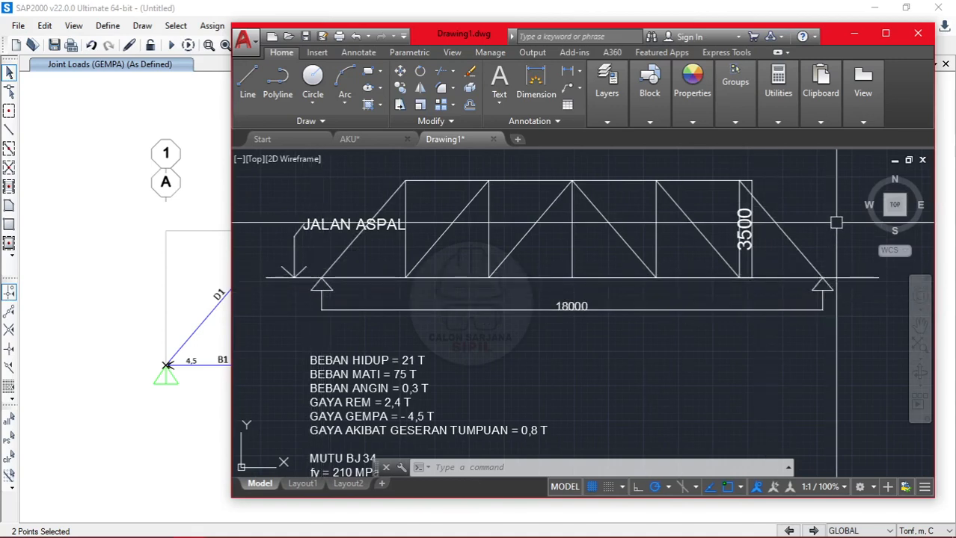
{"action": "left_click_drag", "start_coordinate": [465, 38], "coordinate": [0, 34]}
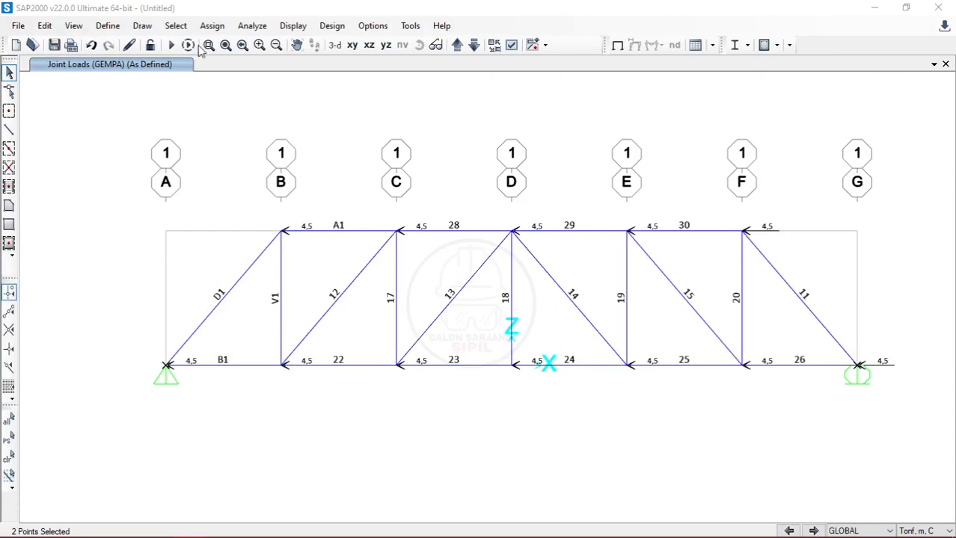
Assign the two support joints a GESERAN force of -0,8 tonf in Global Z, with Global X set to 0
{"action": "left_click", "coordinate": [216, 27]}
{"action": "left_click", "coordinate": [213, 26]}
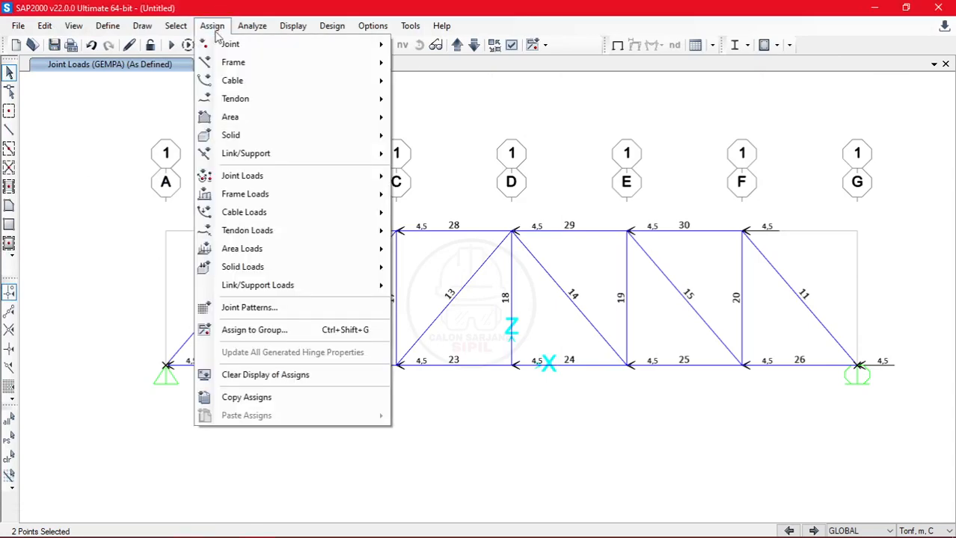
{"action": "mouse_move", "coordinate": [329, 185]}
{"action": "left_click", "coordinate": [455, 184]}
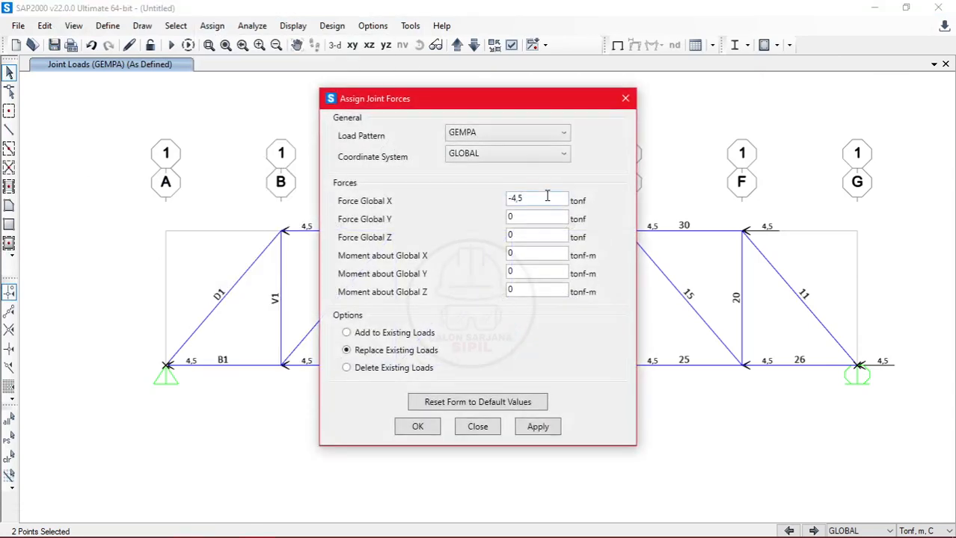
{"action": "left_click_drag", "start_coordinate": [546, 198], "coordinate": [501, 203]}
{"action": "type", "text": "0"}
{"action": "left_click", "coordinate": [503, 130]}
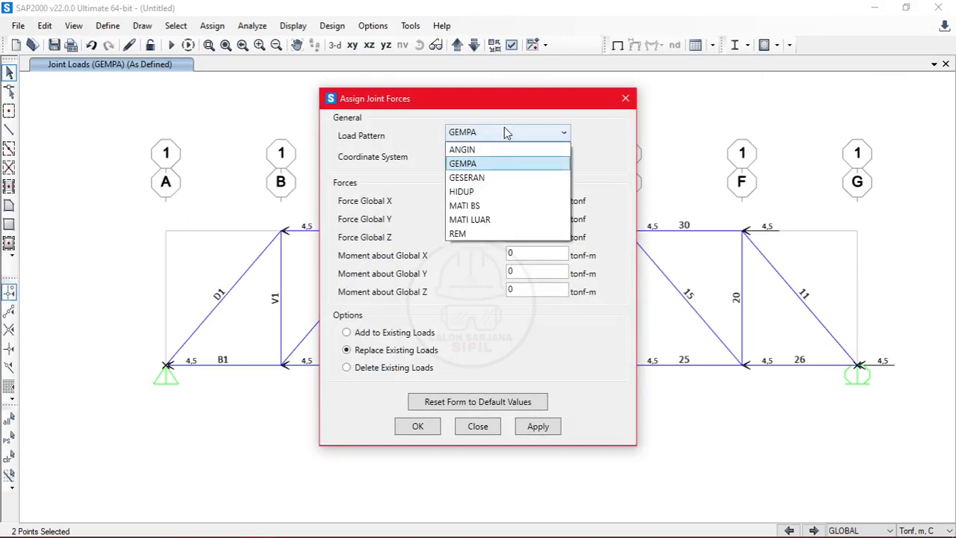
{"action": "left_click", "coordinate": [486, 178]}
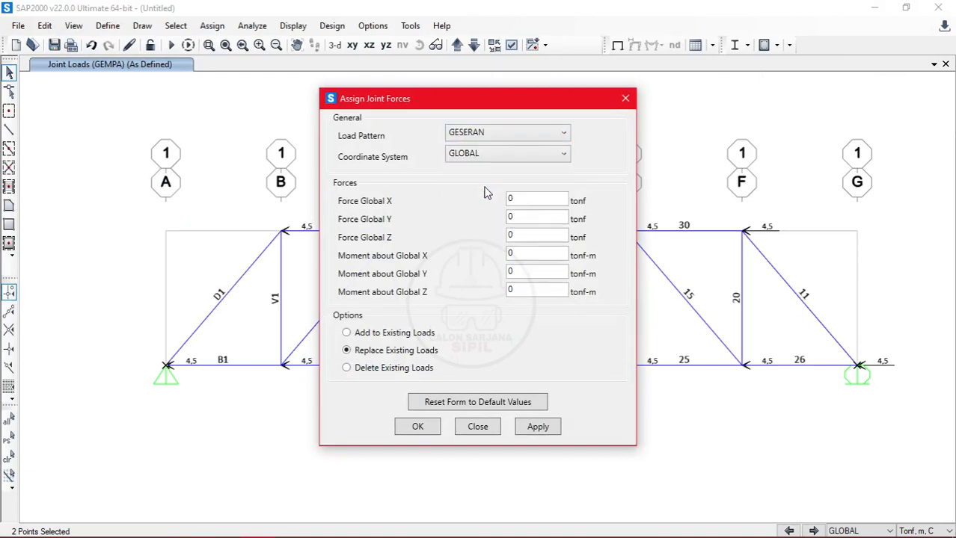
{"action": "left_click", "coordinate": [546, 235]}
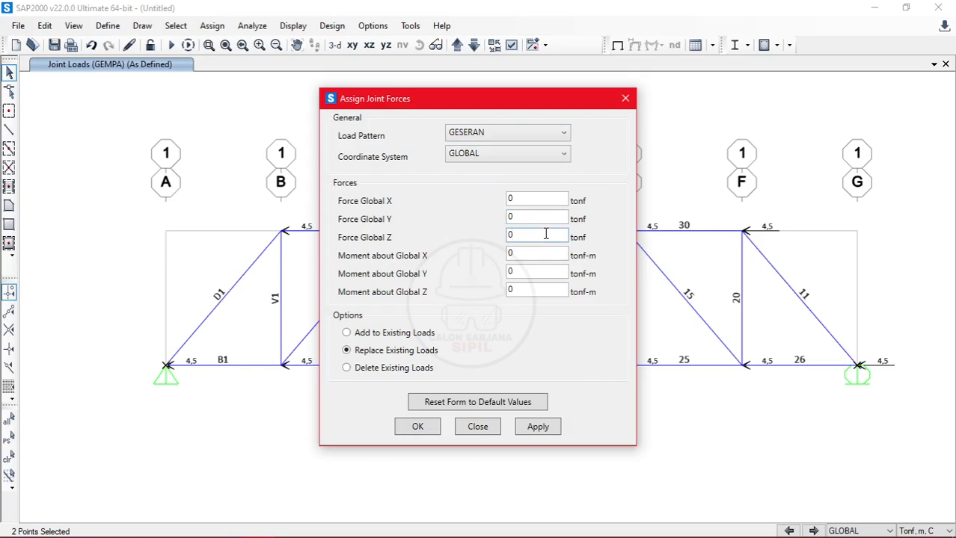
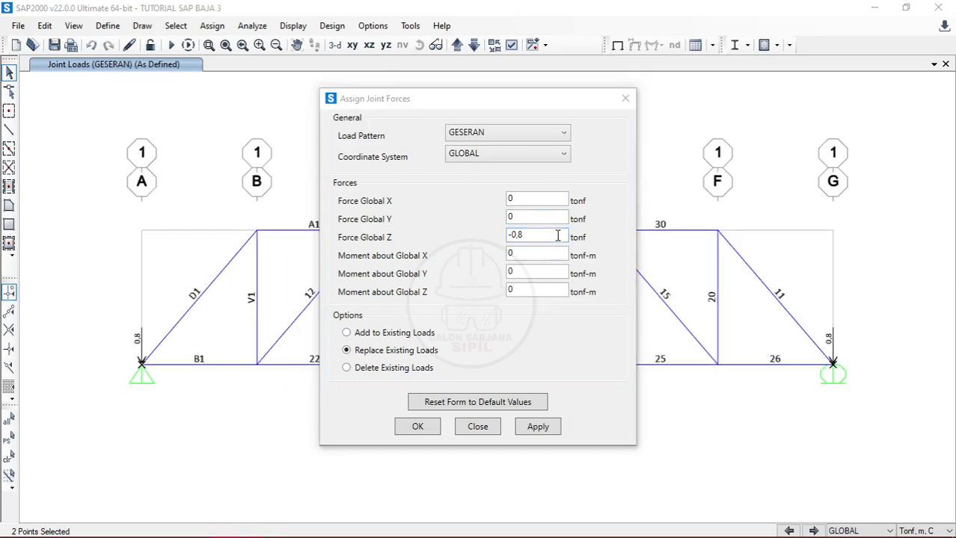
Replace the GESERAN load on the two support joints with 0,8 tonf in Global X and 0 in Global Z
{"action": "left_click_drag", "start_coordinate": [557, 236], "coordinate": [477, 237]}
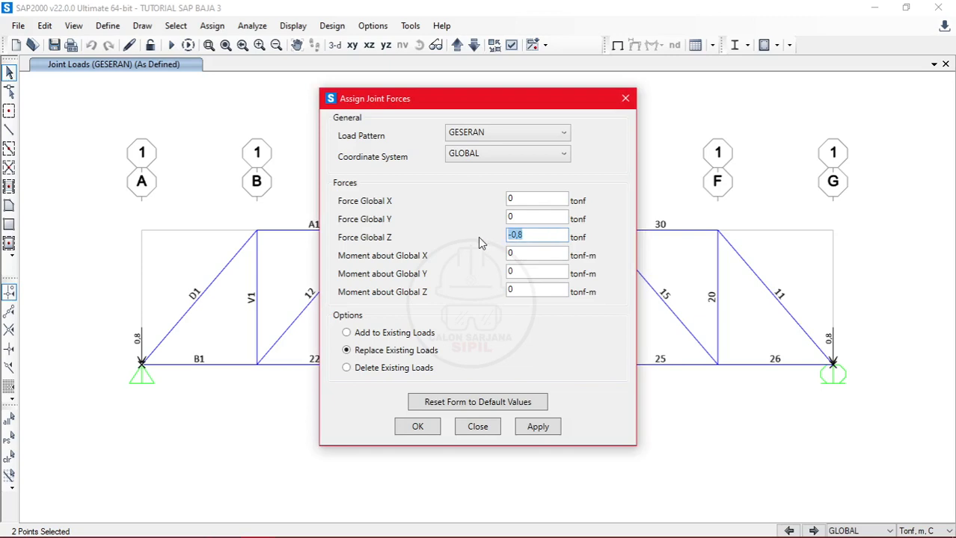
{"action": "key", "text": "BackSpace"}
{"action": "type", "text": "0"}
{"action": "left_click_drag", "start_coordinate": [553, 202], "coordinate": [487, 202]}
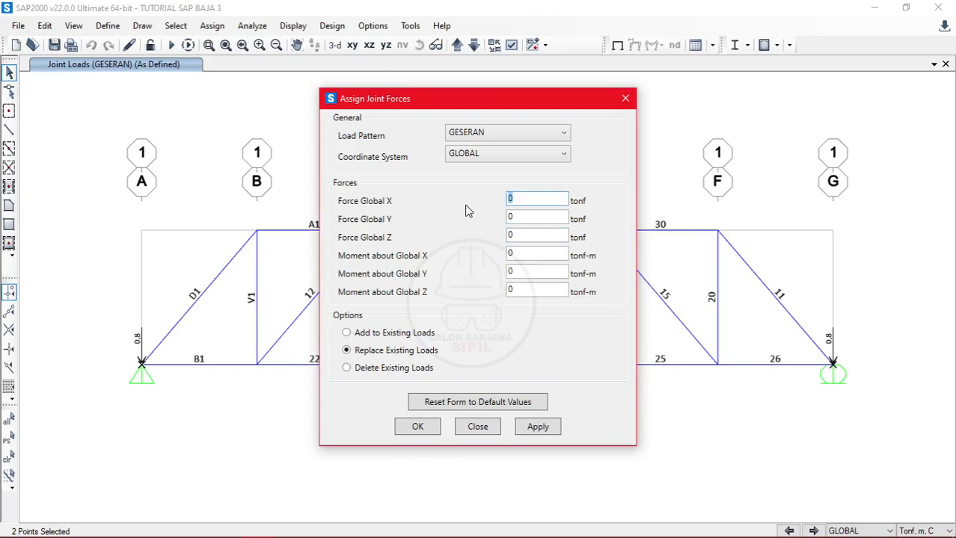
{"action": "mouse_move", "coordinate": [208, 534]}
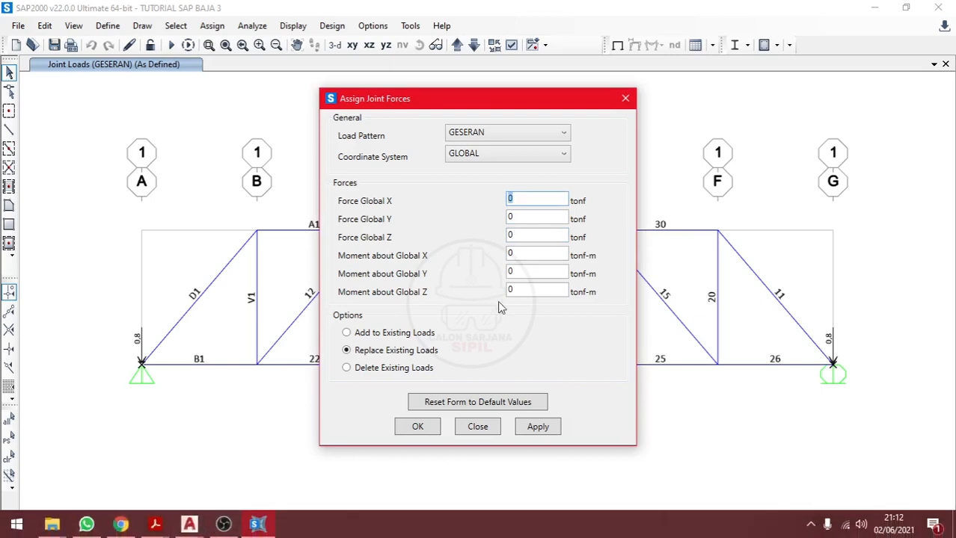
{"action": "type", "text": "0"}
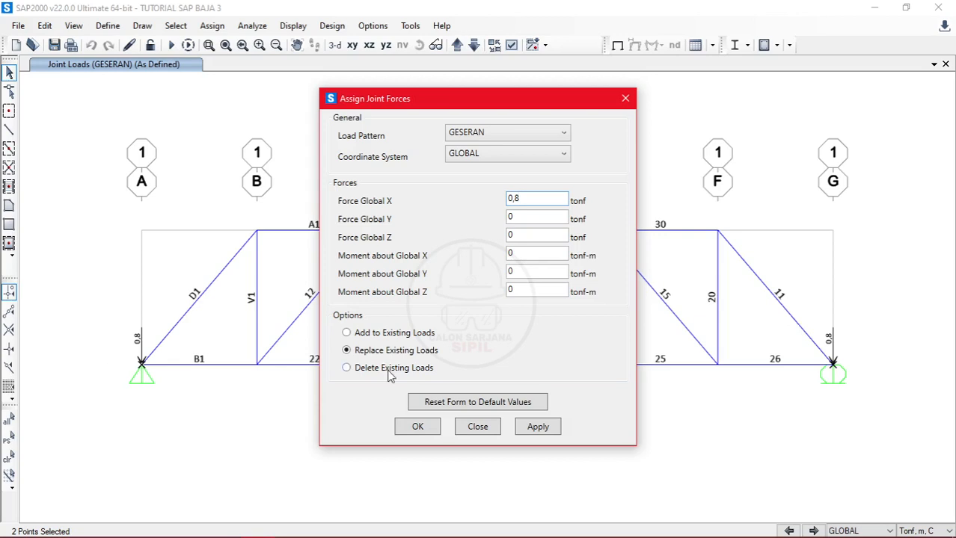
{"action": "left_click", "coordinate": [531, 436]}
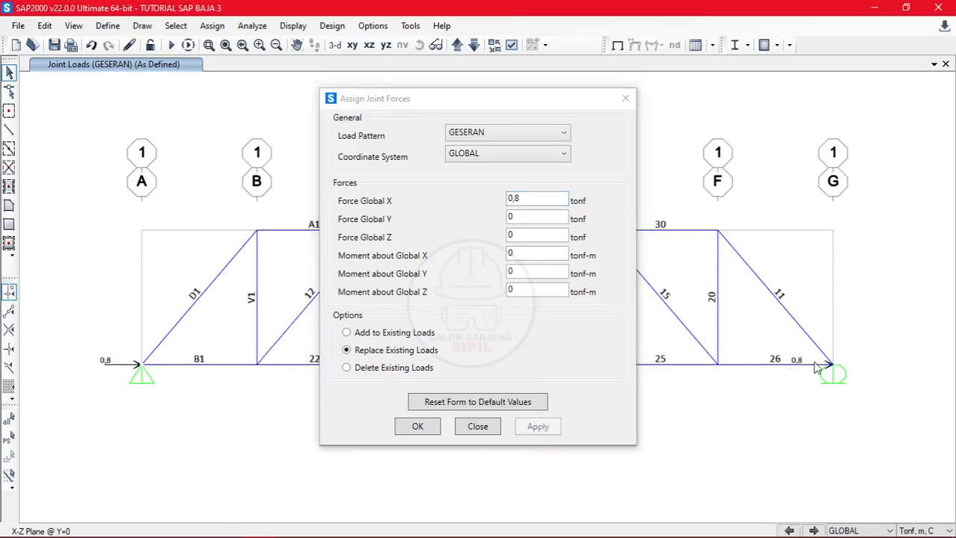
{"action": "left_click", "coordinate": [418, 430]}
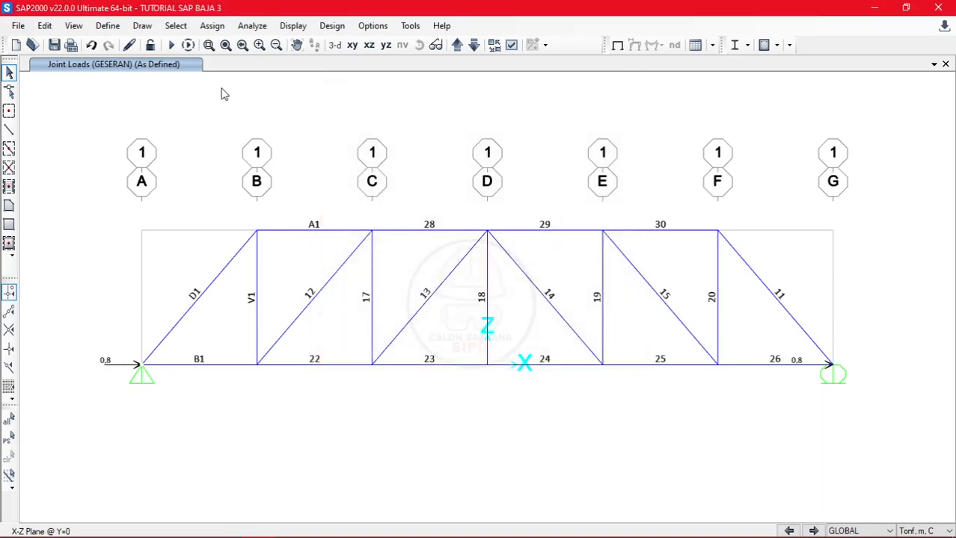
{"action": "left_click", "coordinate": [252, 26]}
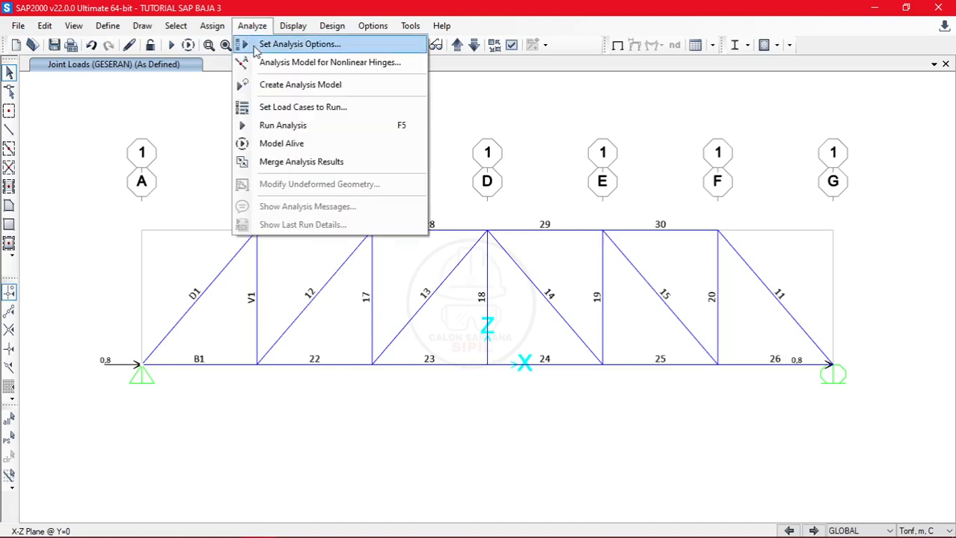
{"action": "left_click", "coordinate": [210, 121]}
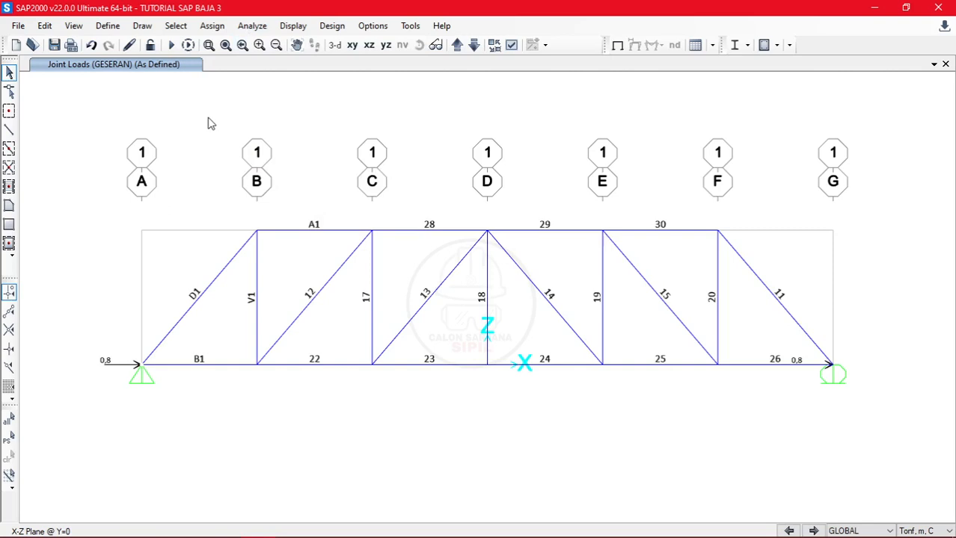
Select the whole truss and release Moment 22 (Minor) and Moment 33 (Major) at the start and end of every frame
{"action": "key", "text": "ctrl+a"}
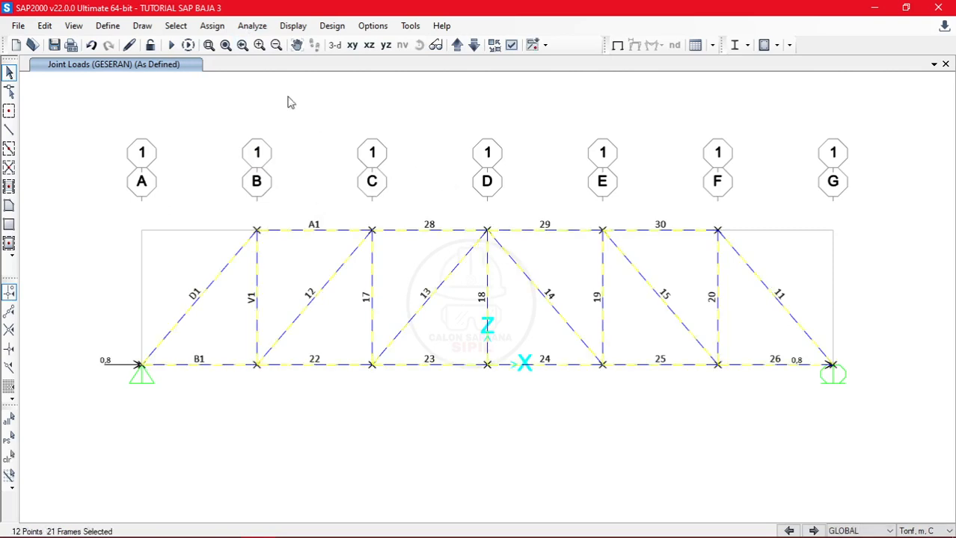
{"action": "left_click", "coordinate": [216, 26]}
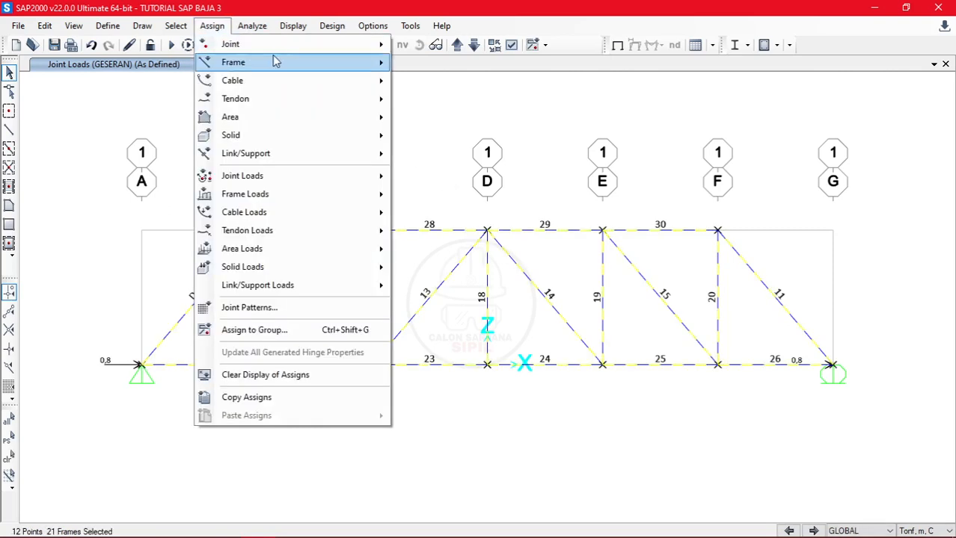
{"action": "mouse_move", "coordinate": [279, 64]}
{"action": "left_click", "coordinate": [494, 123]}
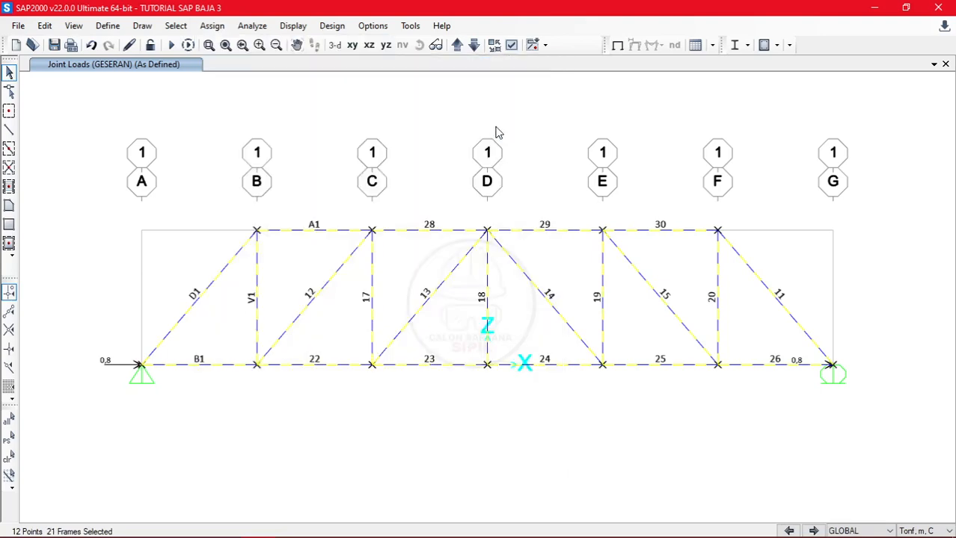
{"action": "left_click", "coordinate": [386, 316]}
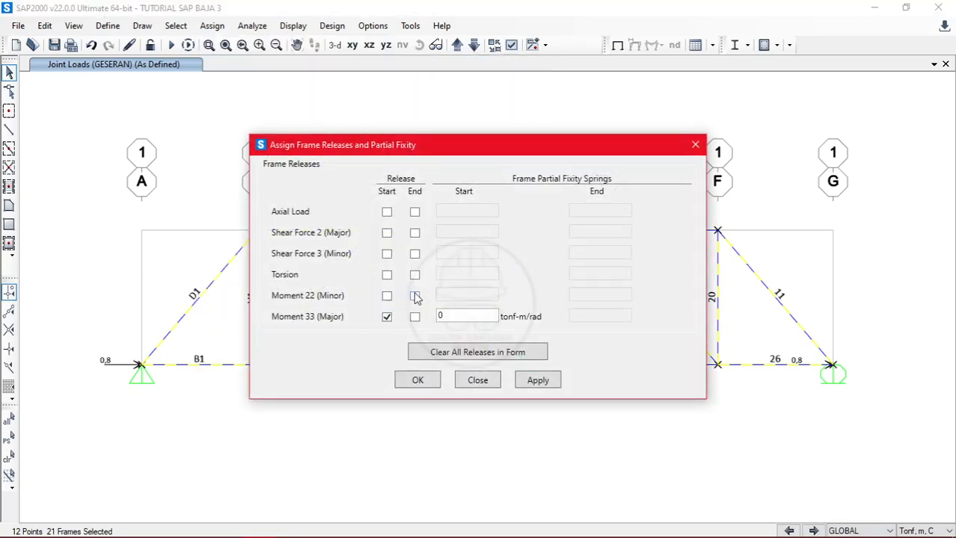
{"action": "left_click", "coordinate": [414, 296]}
{"action": "left_click", "coordinate": [414, 316]}
{"action": "left_click", "coordinate": [387, 295]}
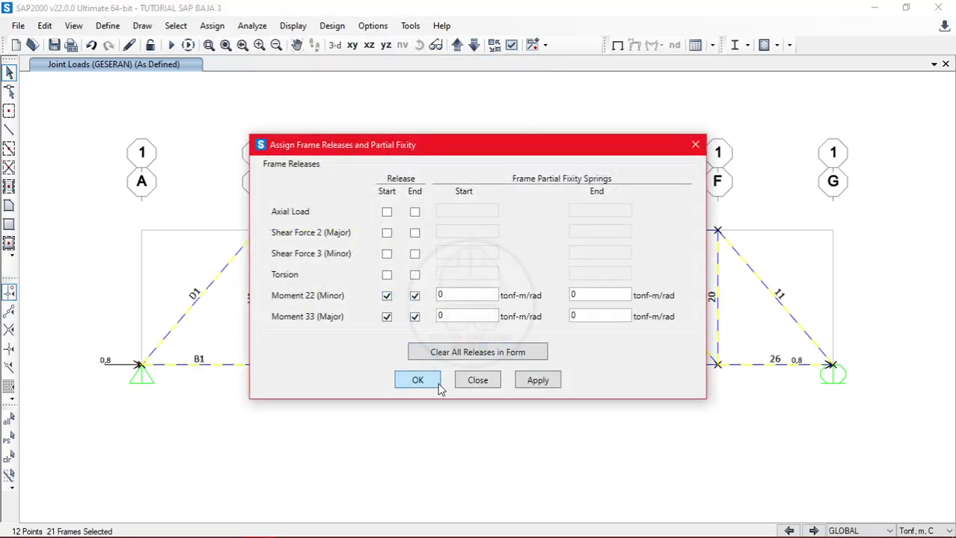
{"action": "left_click", "coordinate": [438, 385]}
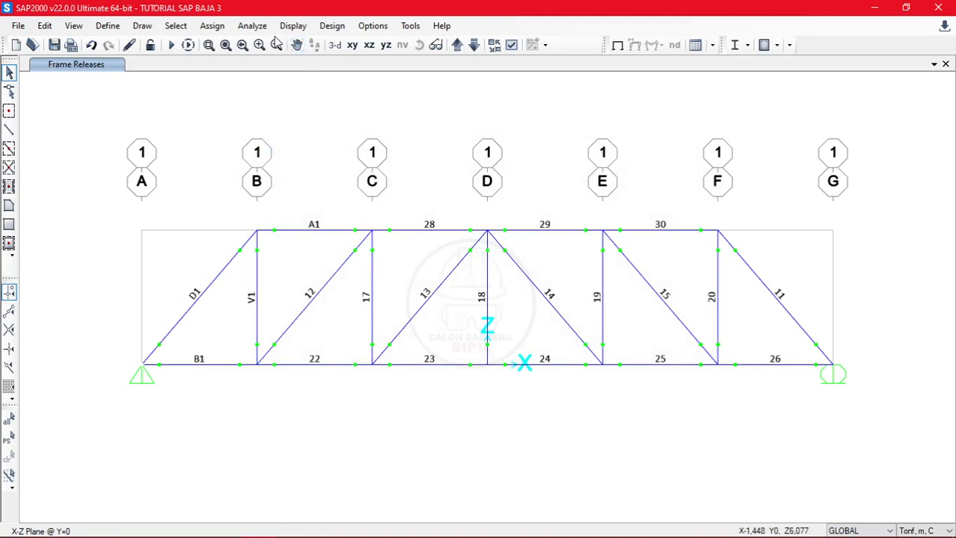
Set the analysis degrees of freedom to Plane Frame in the XZ plane
{"action": "left_click", "coordinate": [252, 25]}
{"action": "left_click", "coordinate": [288, 45]}
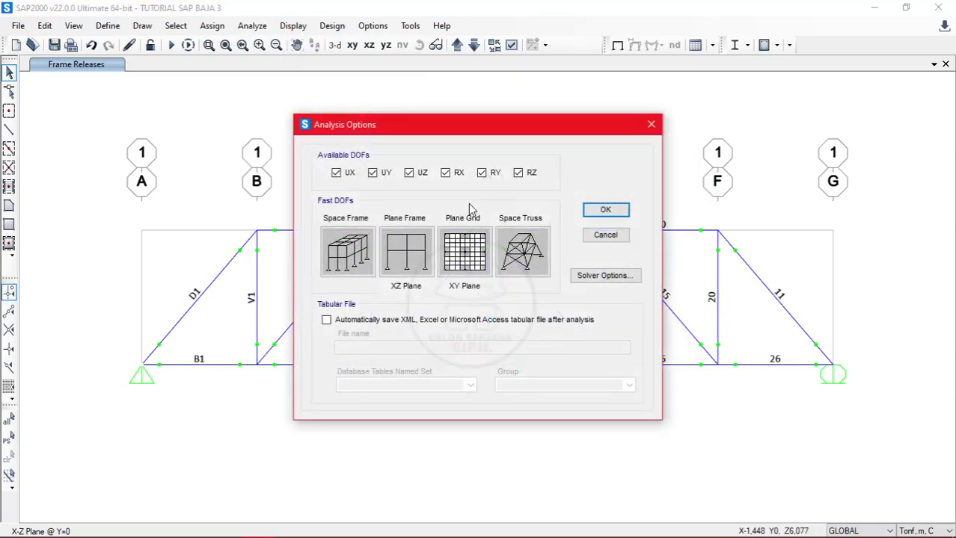
{"action": "left_click", "coordinate": [410, 258]}
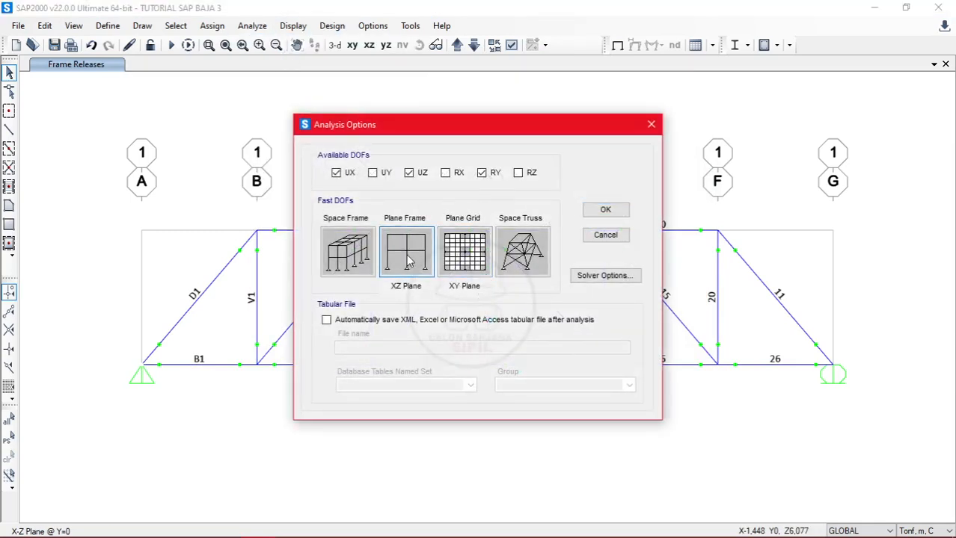
{"action": "left_click", "coordinate": [625, 214]}
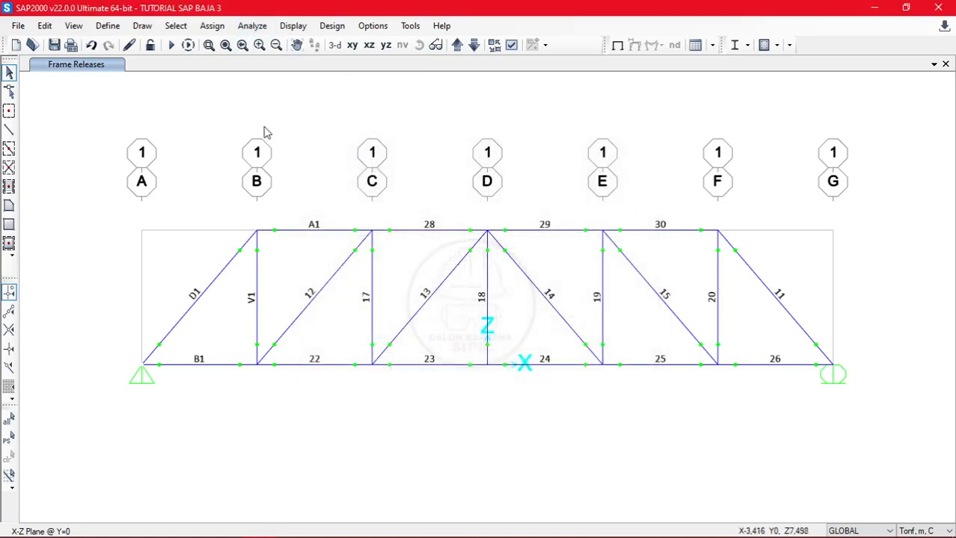
Set the DEAD and MODAL load cases to Do Not Run and run the analysis for the remaining cases
{"action": "key", "text": "F5"}
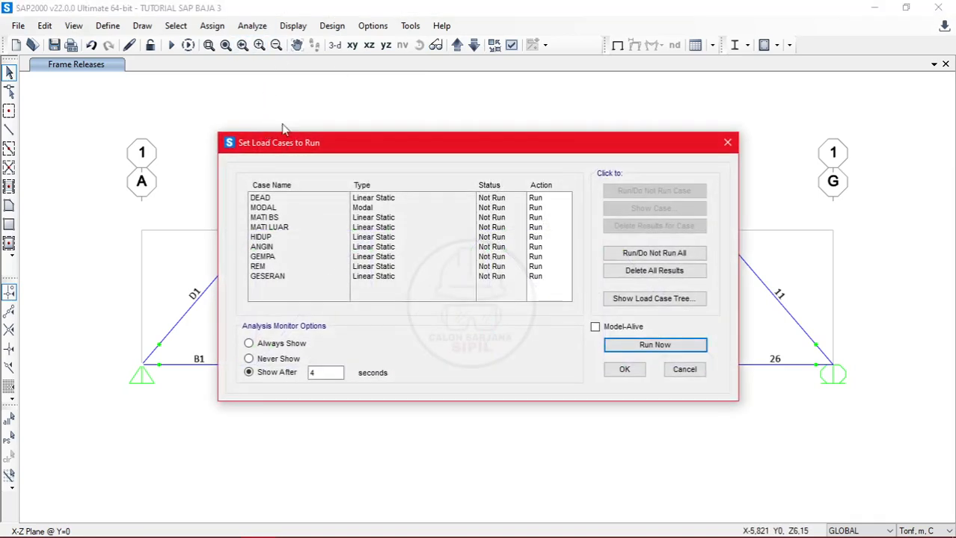
{"action": "key", "text": "Escape"}
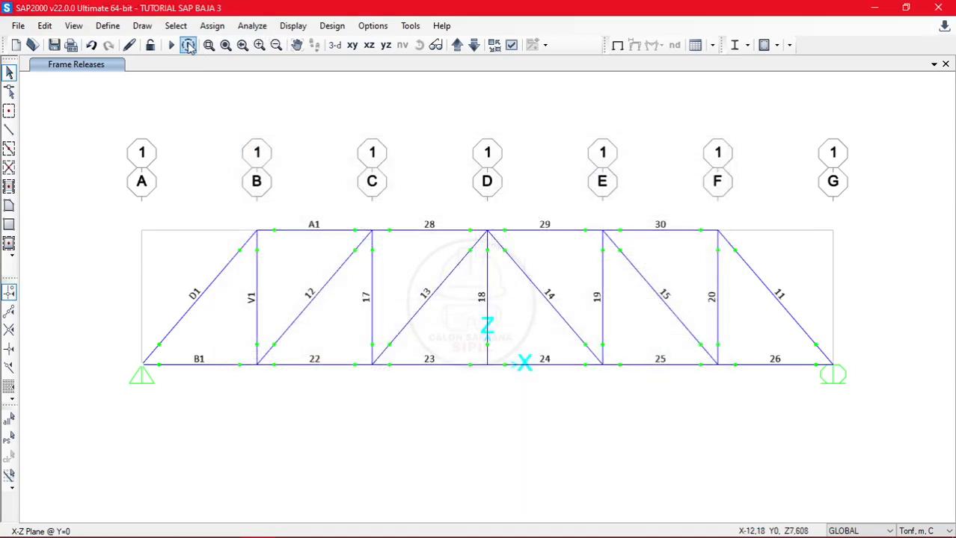
{"action": "left_click", "coordinate": [247, 26]}
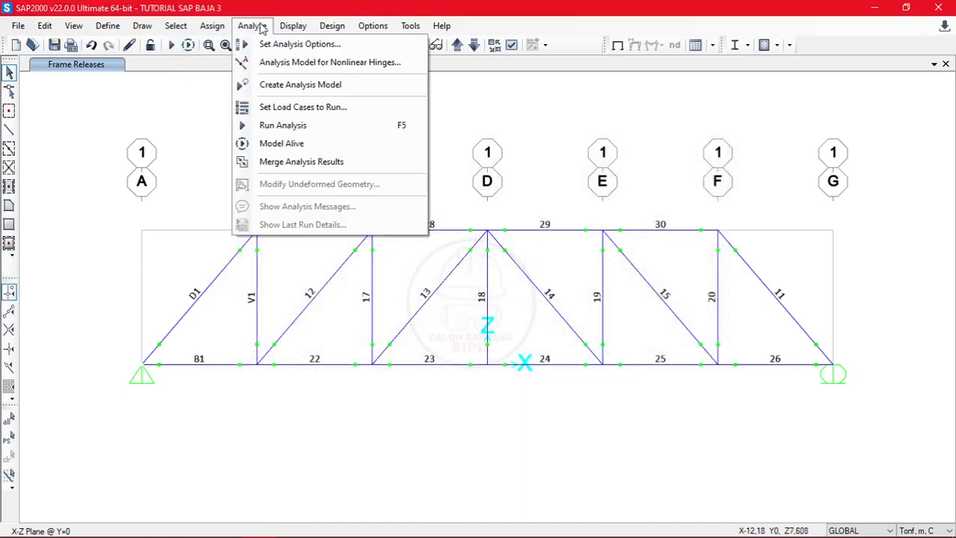
{"action": "left_click", "coordinate": [283, 125]}
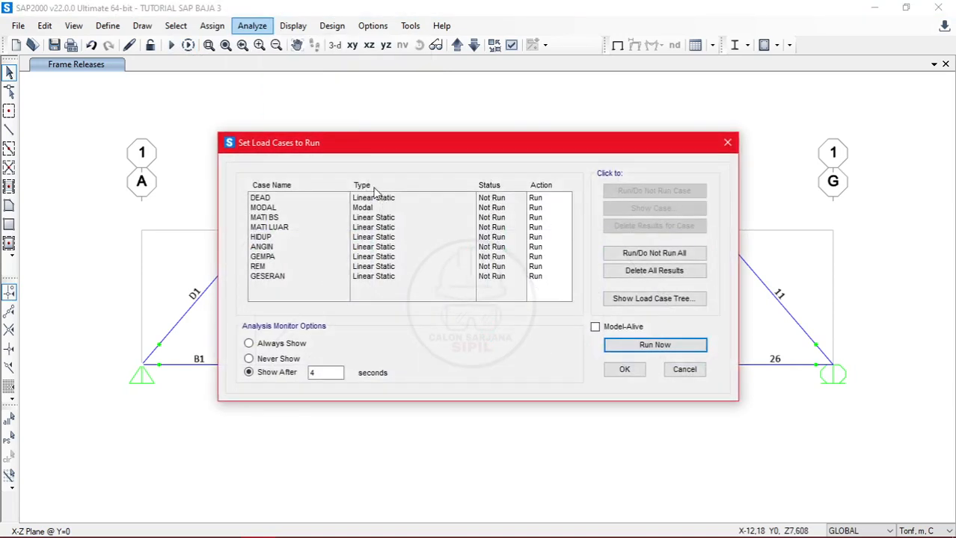
{"action": "left_click", "coordinate": [364, 198]}
{"action": "left_click", "coordinate": [399, 209], "text": "shift"}
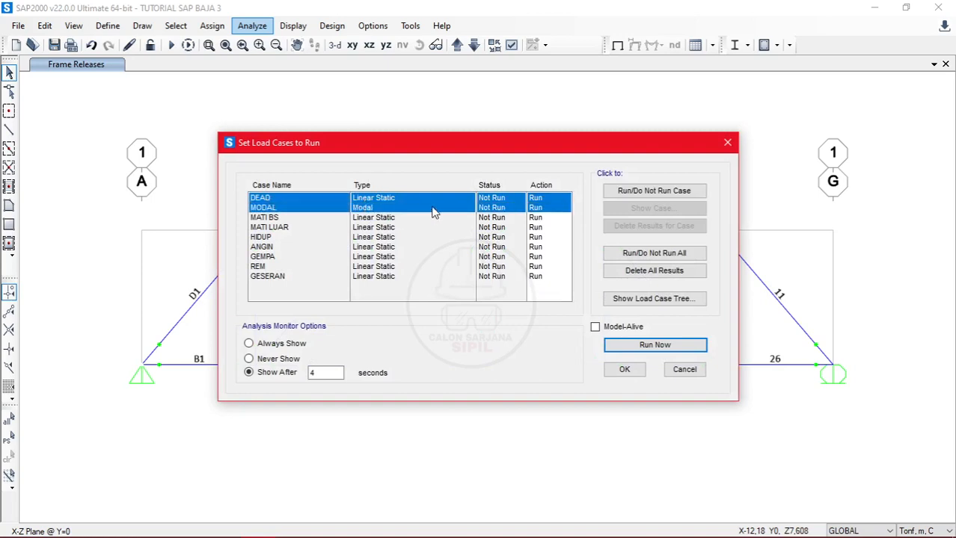
{"action": "left_click", "coordinate": [628, 192]}
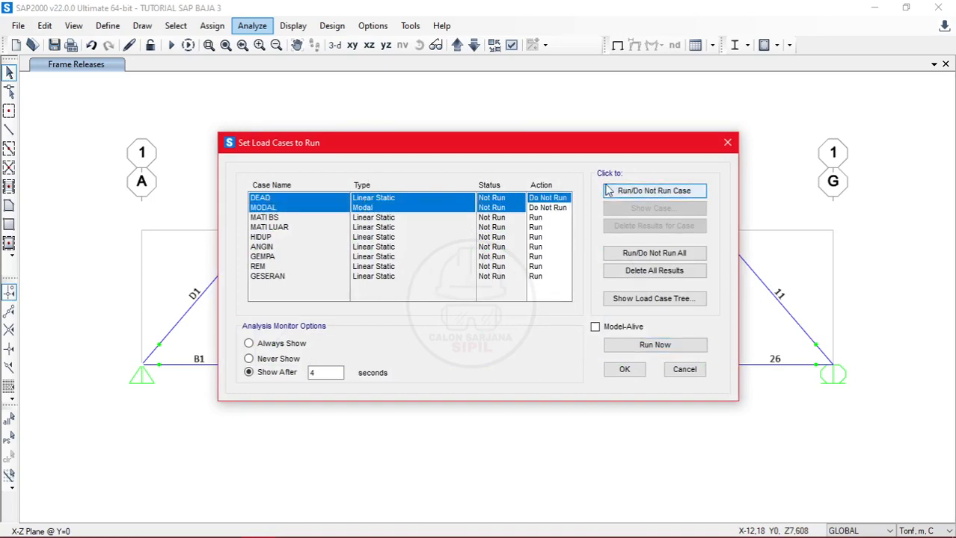
{"action": "left_click", "coordinate": [662, 347]}
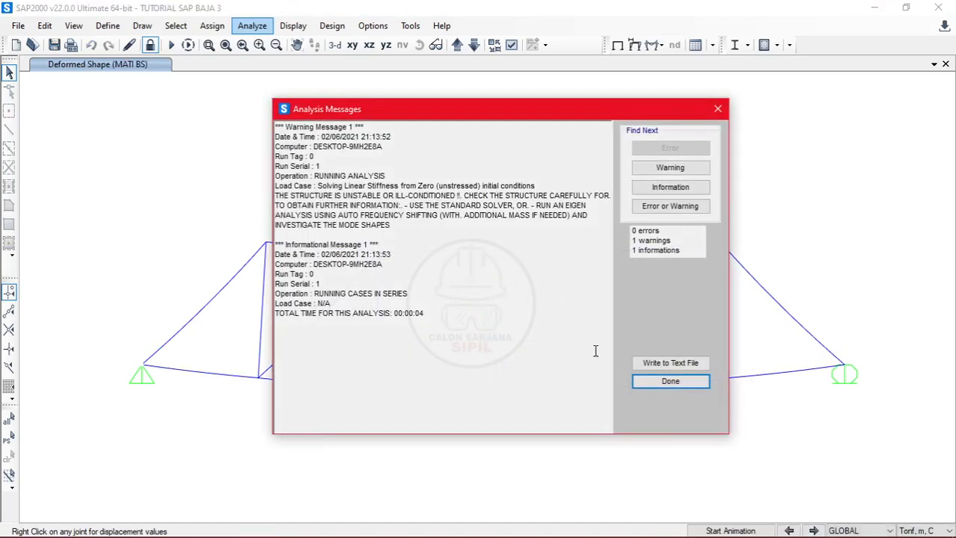
{"action": "left_click", "coordinate": [670, 383]}
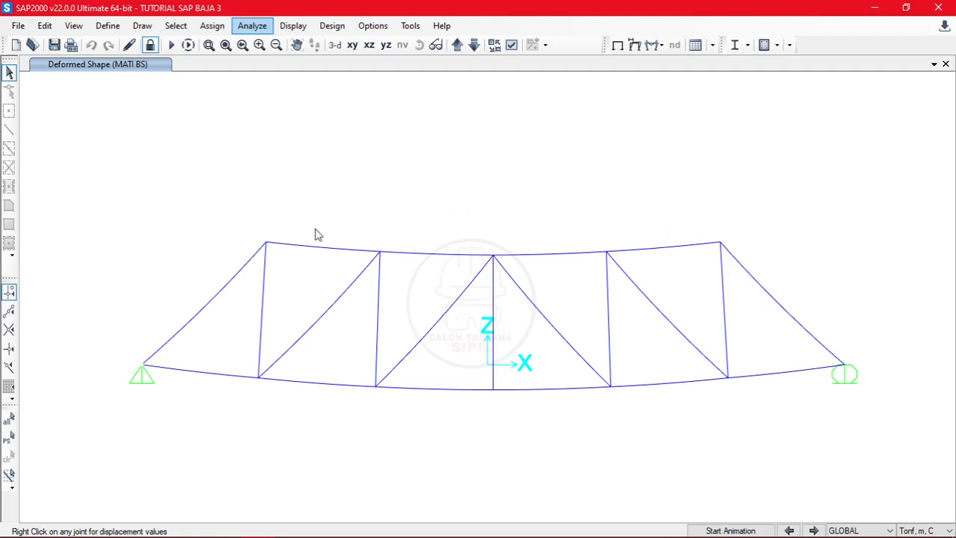
Display the filled Moment 3-3 diagram of the truss frames for combination COMB1
{"action": "left_click", "coordinate": [660, 47]}
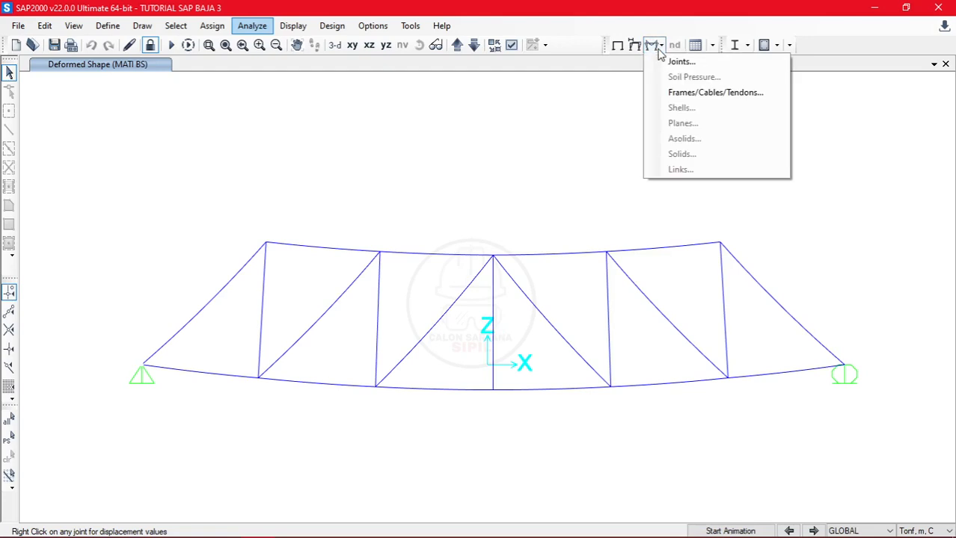
{"action": "left_click", "coordinate": [658, 92]}
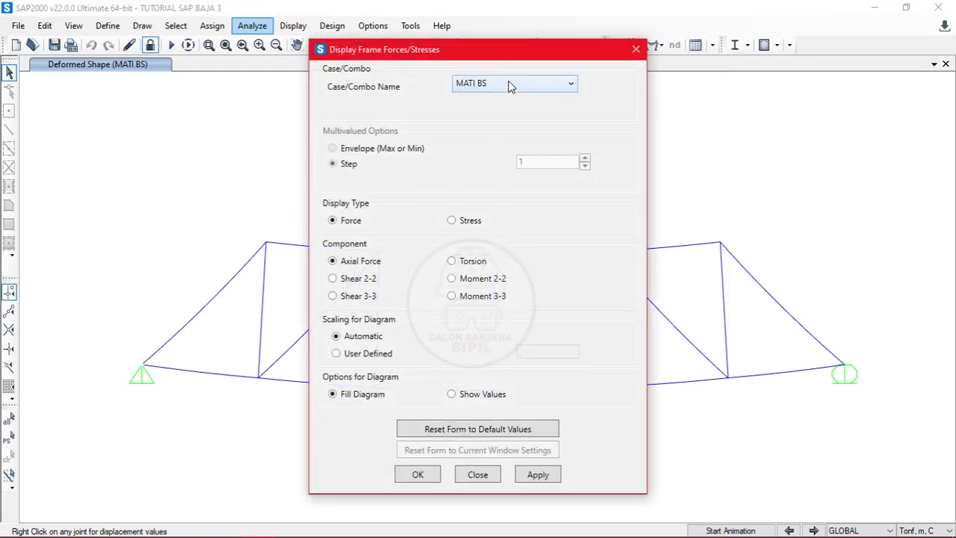
{"action": "left_click", "coordinate": [508, 87]}
{"action": "left_click", "coordinate": [495, 198]}
{"action": "left_click", "coordinate": [476, 299]}
{"action": "left_click", "coordinate": [536, 476]}
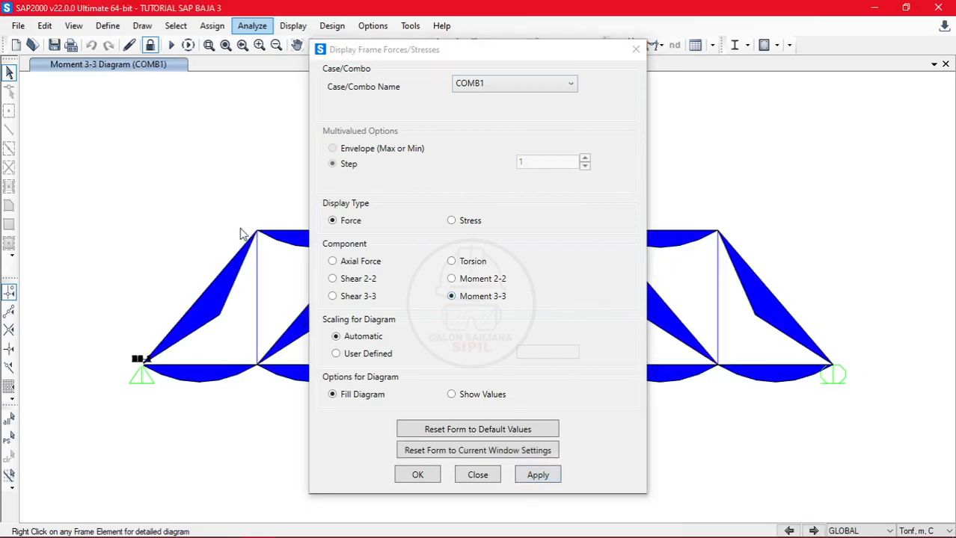
{"action": "left_click_drag", "start_coordinate": [408, 54], "coordinate": [382, 41]}
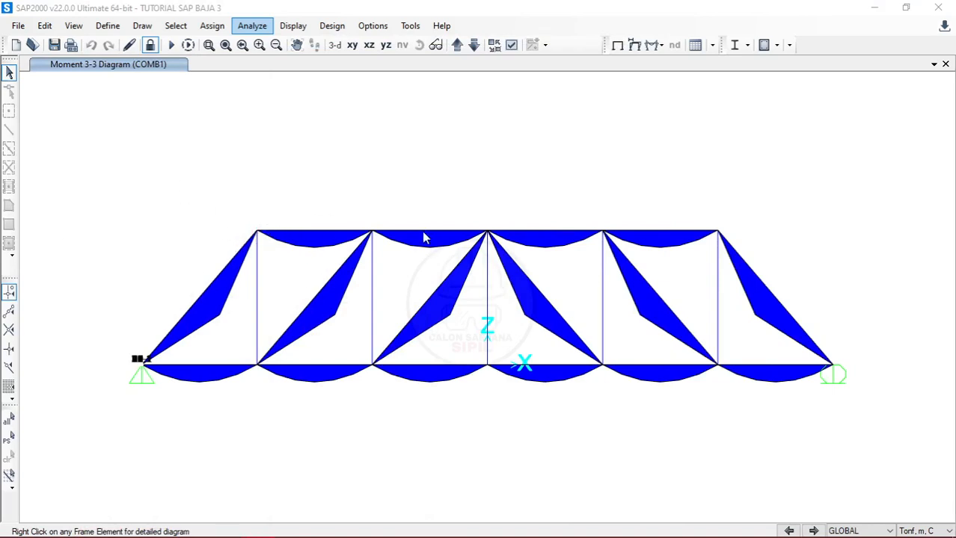
{"action": "mouse_move", "coordinate": [481, 348]}
{"action": "left_click_drag", "start_coordinate": [0, 56], "coordinate": [522, 58]}
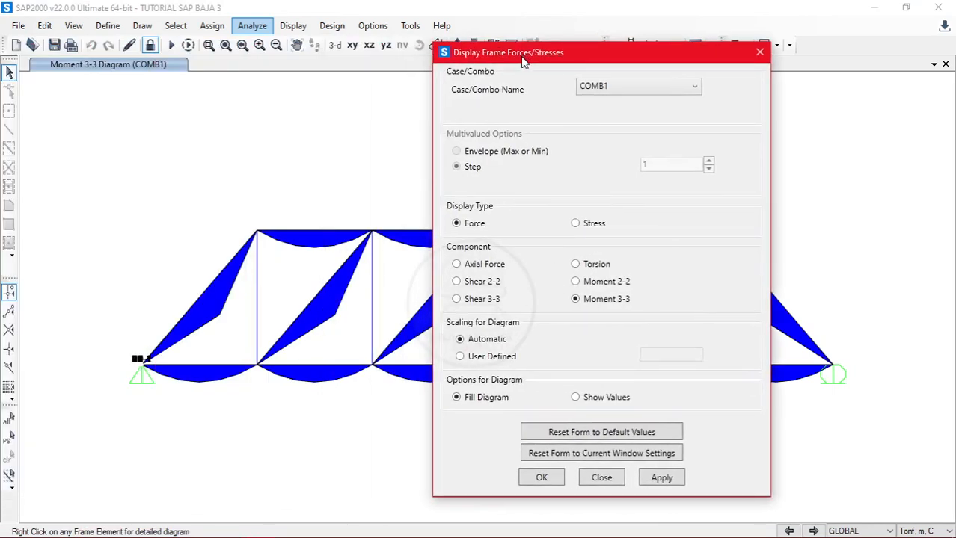
Compare the COMB1 Axial Force and Shear 2-2 diagrams, leaving the Axial Force diagram on display
{"action": "left_click", "coordinate": [499, 267]}
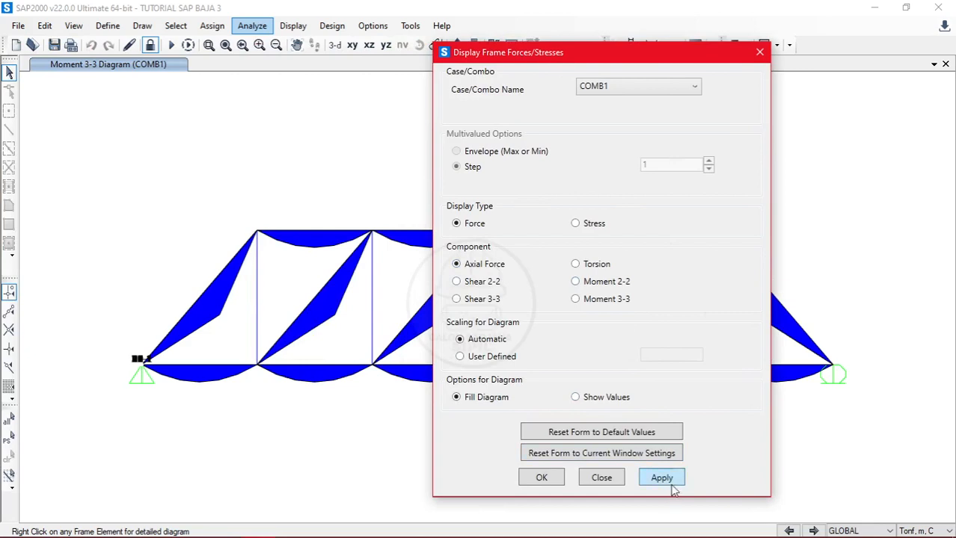
{"action": "left_click", "coordinate": [672, 481]}
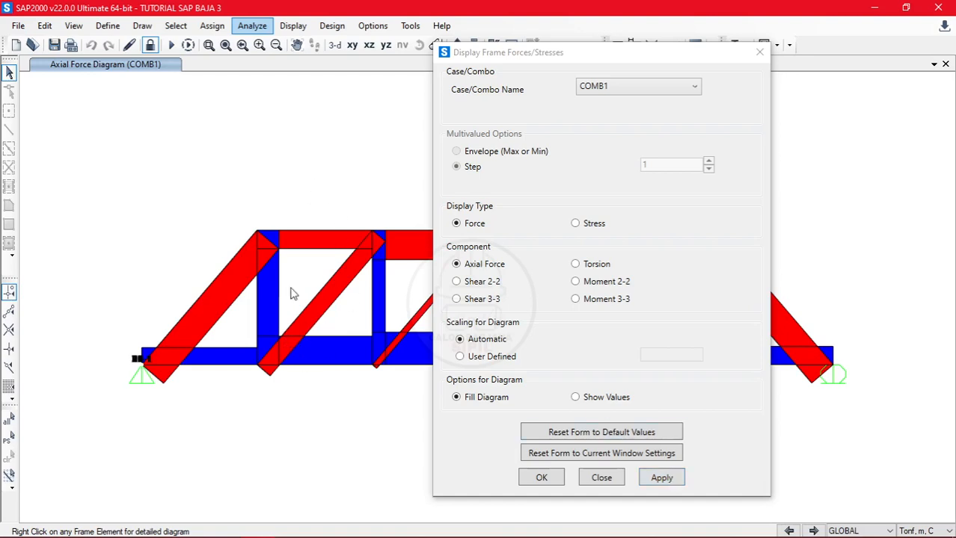
{"action": "left_click", "coordinate": [488, 287]}
{"action": "left_click", "coordinate": [663, 479]}
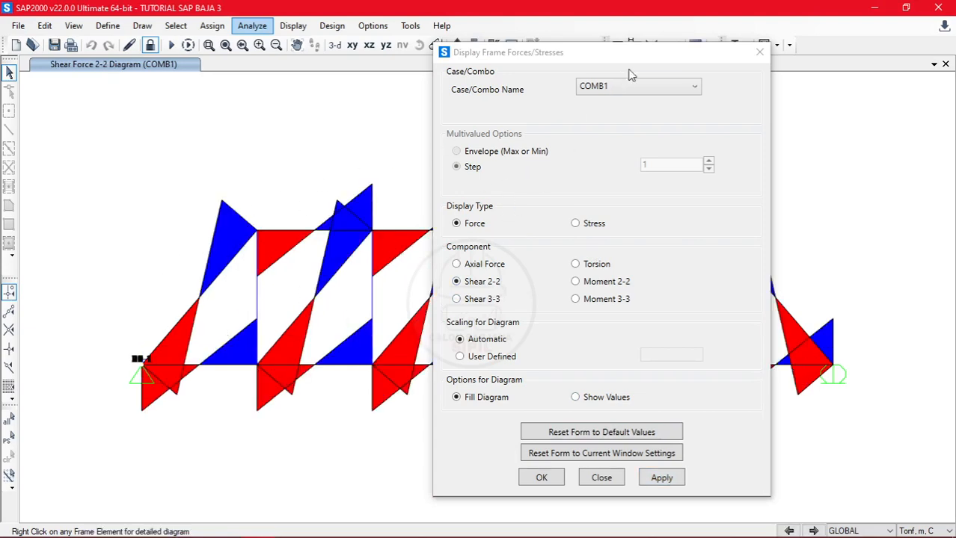
{"action": "left_click", "coordinate": [482, 266]}
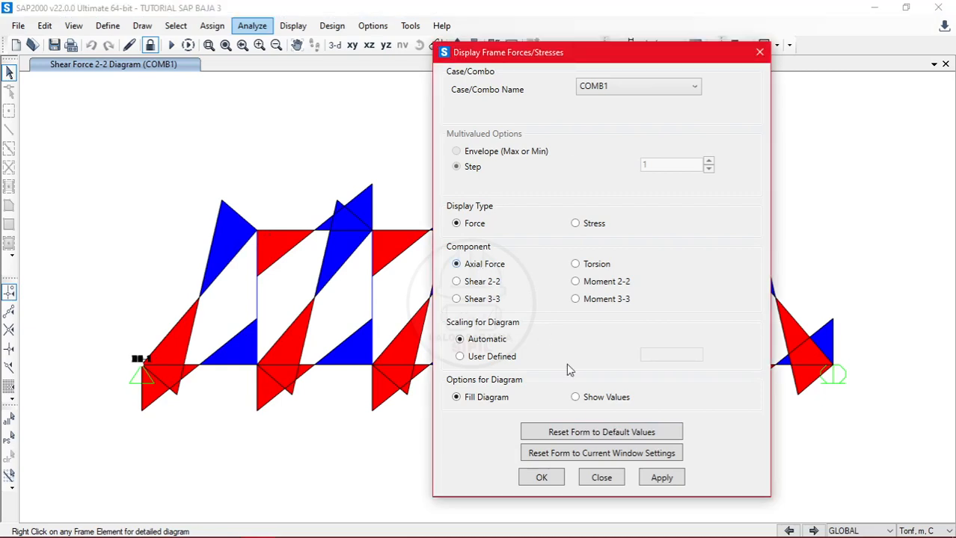
{"action": "left_click", "coordinate": [661, 477]}
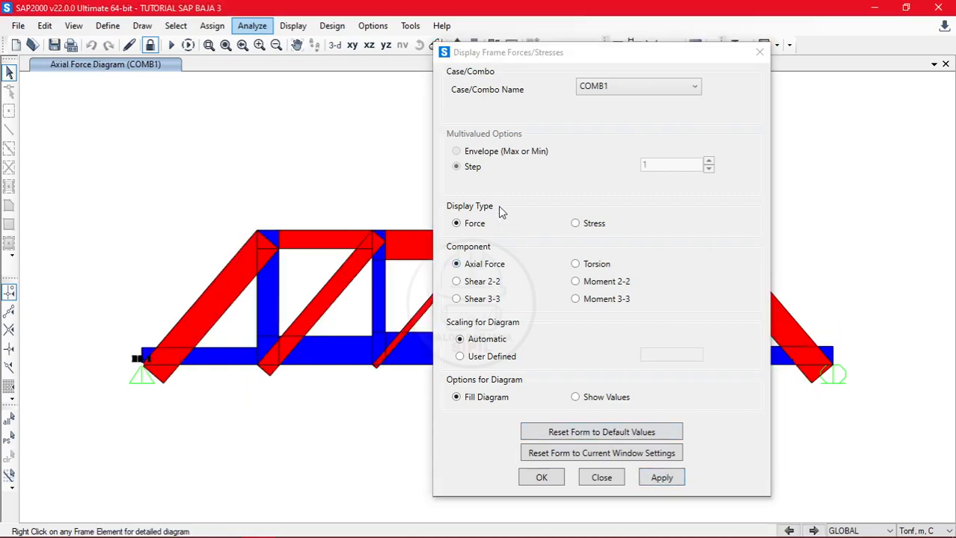
{"action": "left_click", "coordinate": [544, 474]}
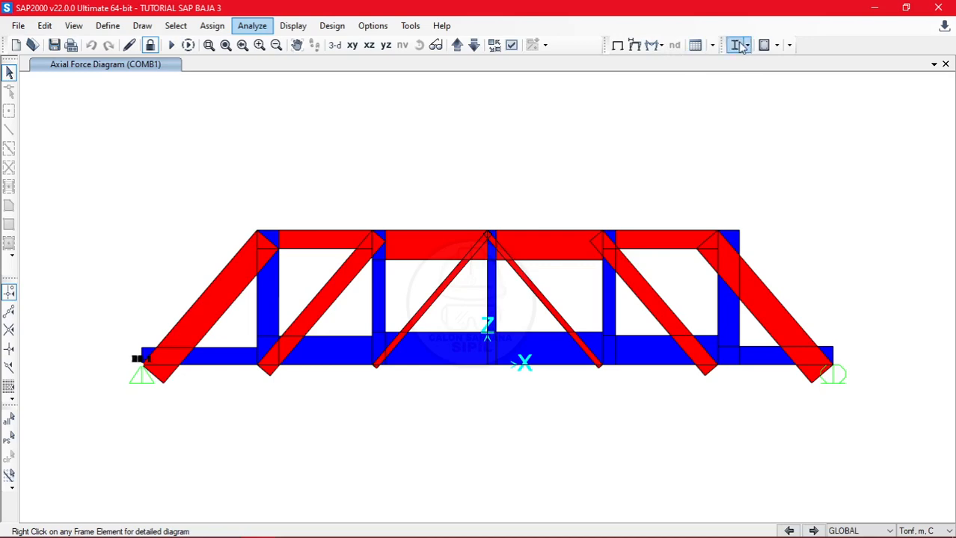
Set the steel frame design code to AISC-LRFD93 in the design preferences
{"action": "left_click", "coordinate": [329, 27]}
{"action": "mouse_move", "coordinate": [362, 47]}
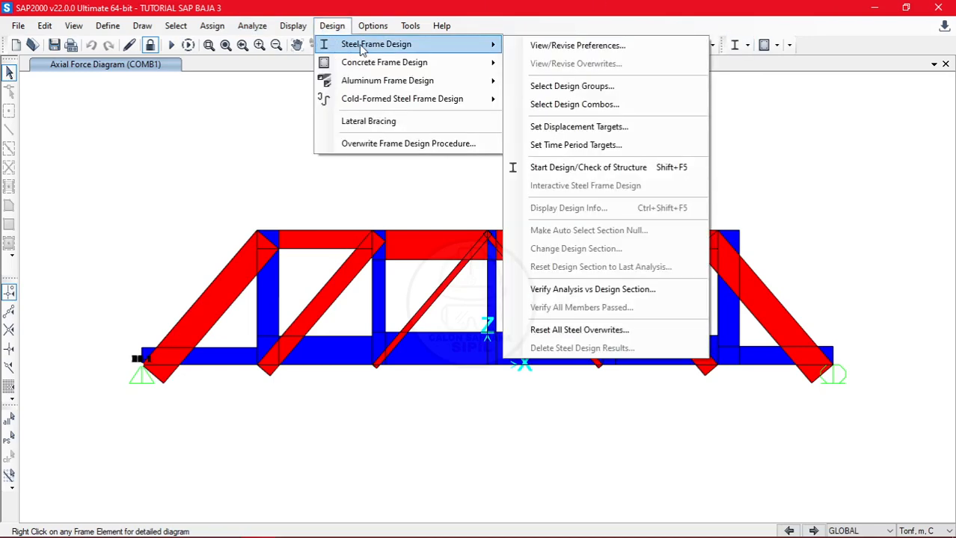
{"action": "left_click", "coordinate": [540, 46]}
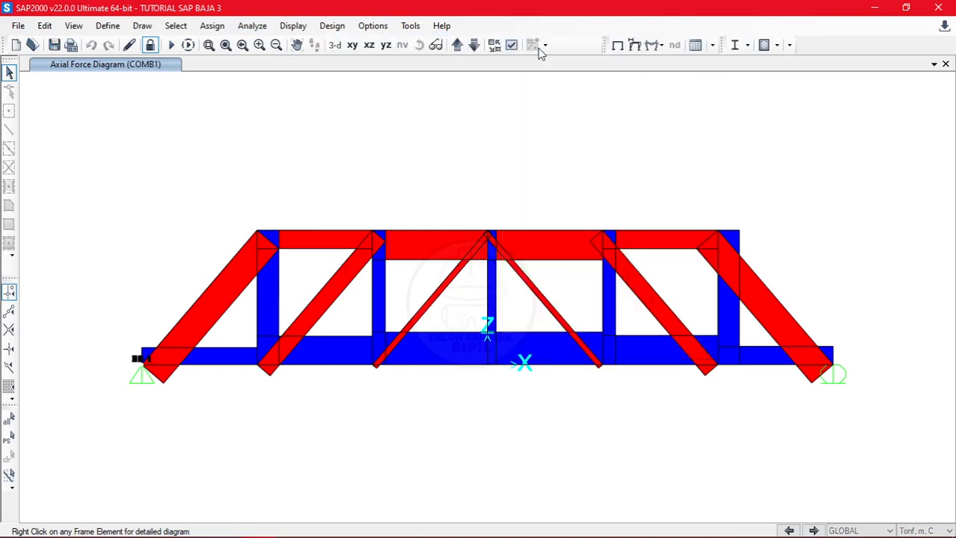
{"action": "left_click", "coordinate": [492, 108]}
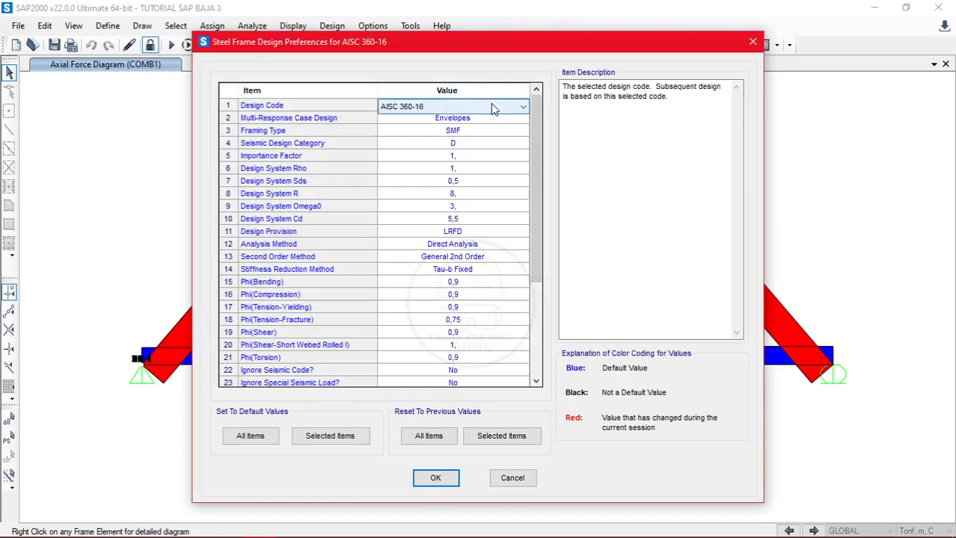
{"action": "left_click", "coordinate": [492, 109]}
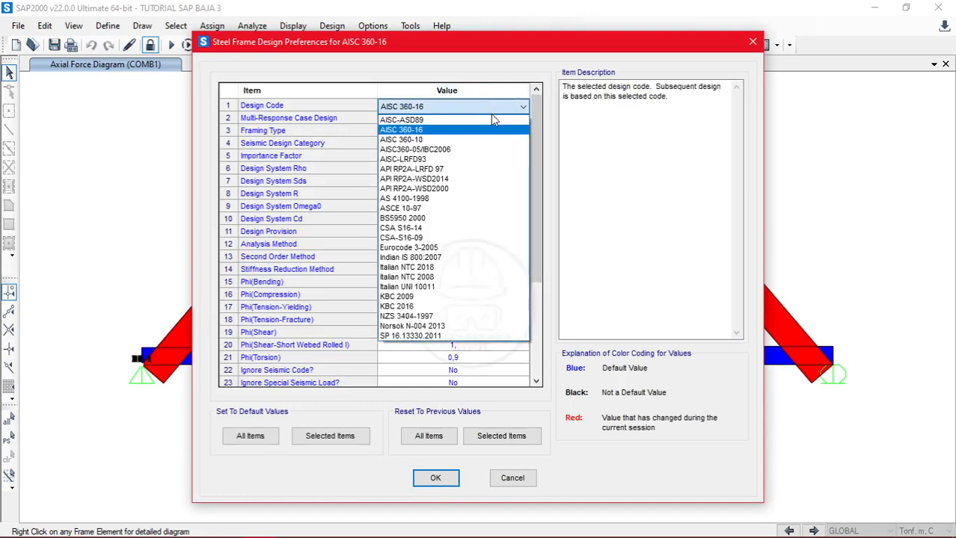
{"action": "left_click", "coordinate": [440, 160]}
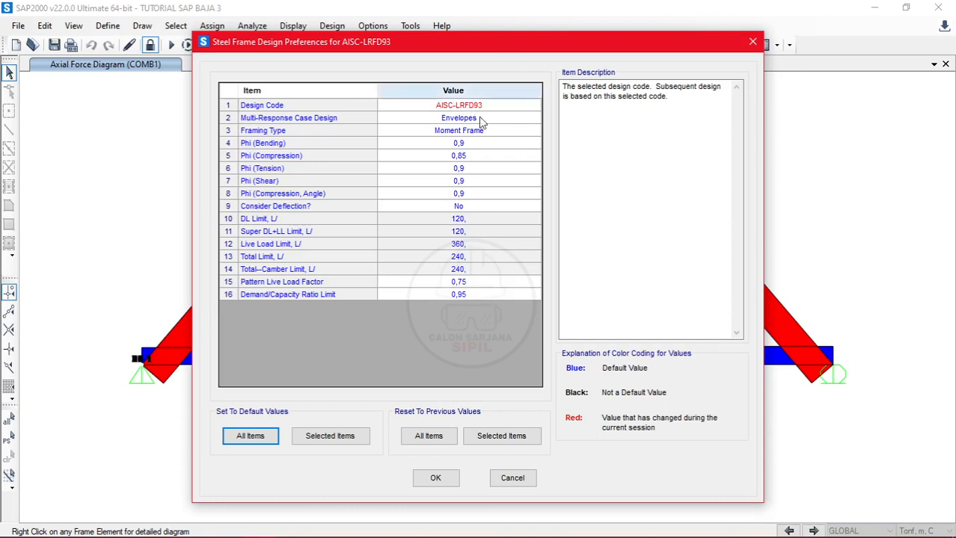
{"action": "left_click", "coordinate": [514, 109]}
{"action": "left_click", "coordinate": [515, 110]}
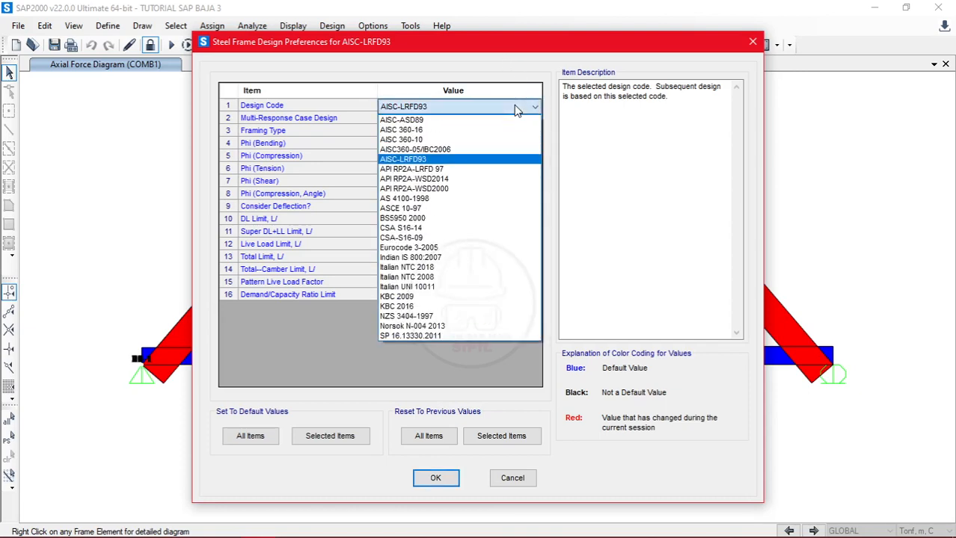
{"action": "left_click", "coordinate": [419, 159]}
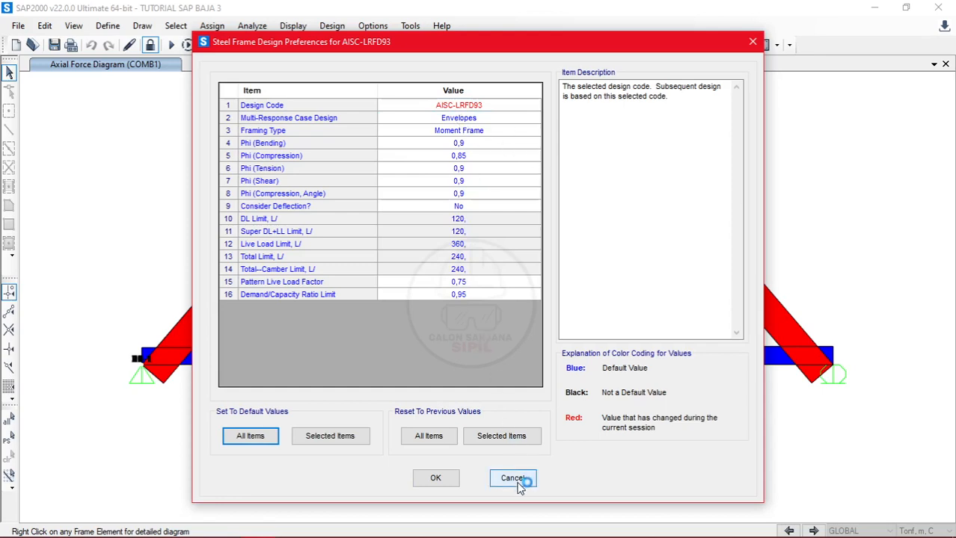
{"action": "left_click", "coordinate": [434, 478]}
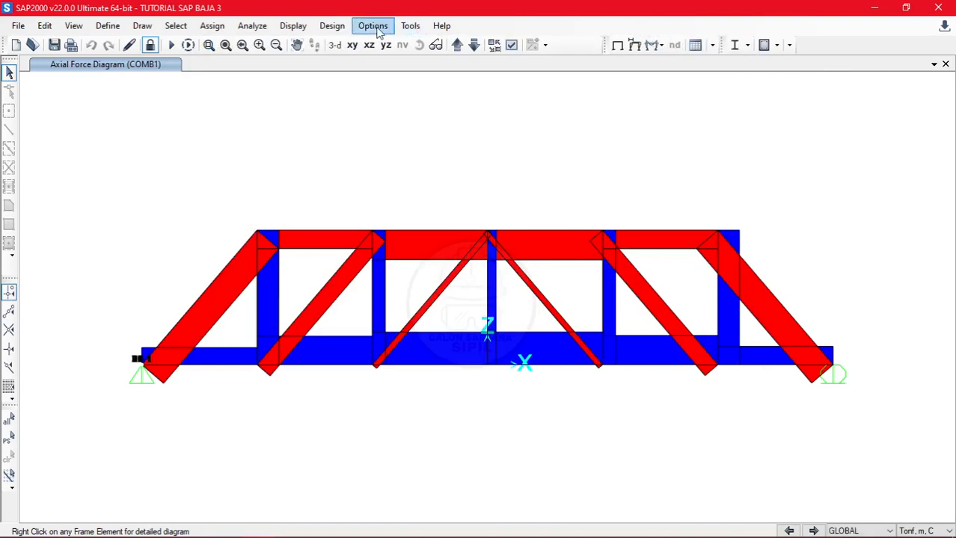
Run the steel frame design check of the whole truss
{"action": "left_click", "coordinate": [333, 26]}
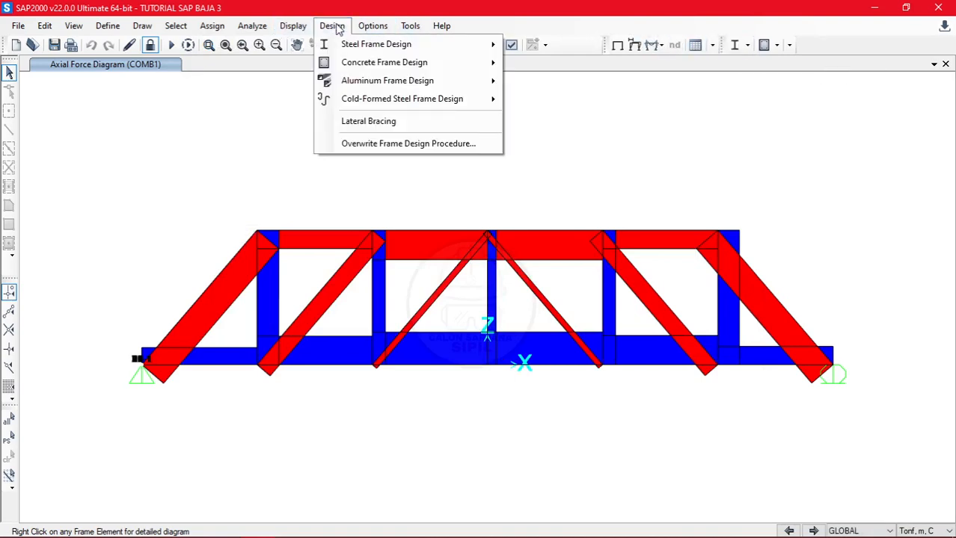
{"action": "mouse_move", "coordinate": [375, 43]}
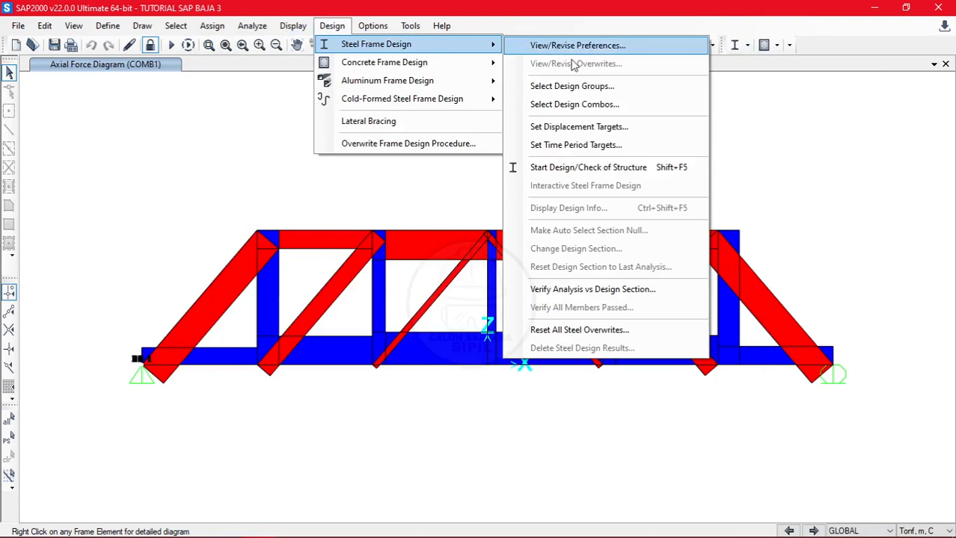
{"action": "left_click", "coordinate": [604, 175]}
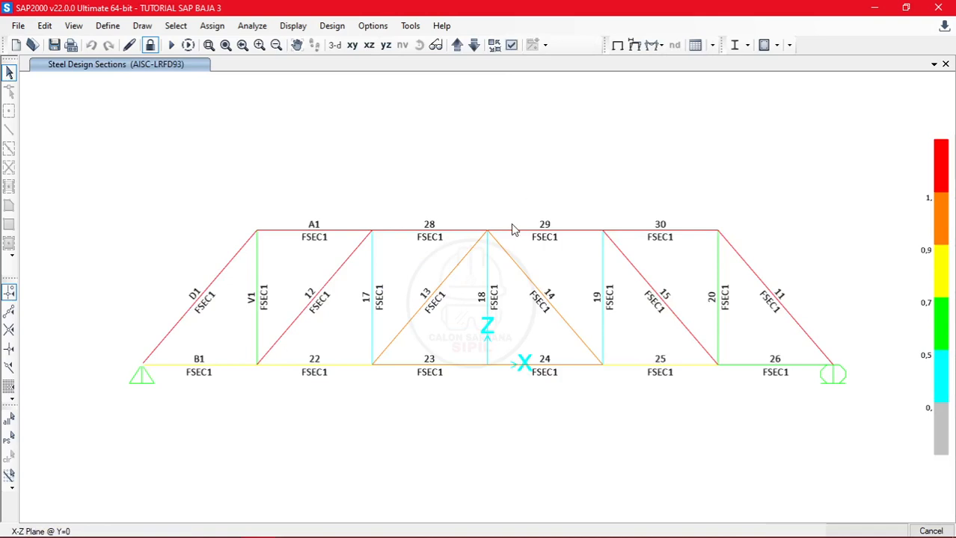
Inspect the design check colours of the truss members, marking D1, A1 and 12, and clear the selection
{"action": "scroll", "coordinate": [516, 226], "scroll_direction": "up", "scroll_amount": 2}
{"action": "middle_click_drag", "start_coordinate": [341, 269], "coordinate": [522, 231]}
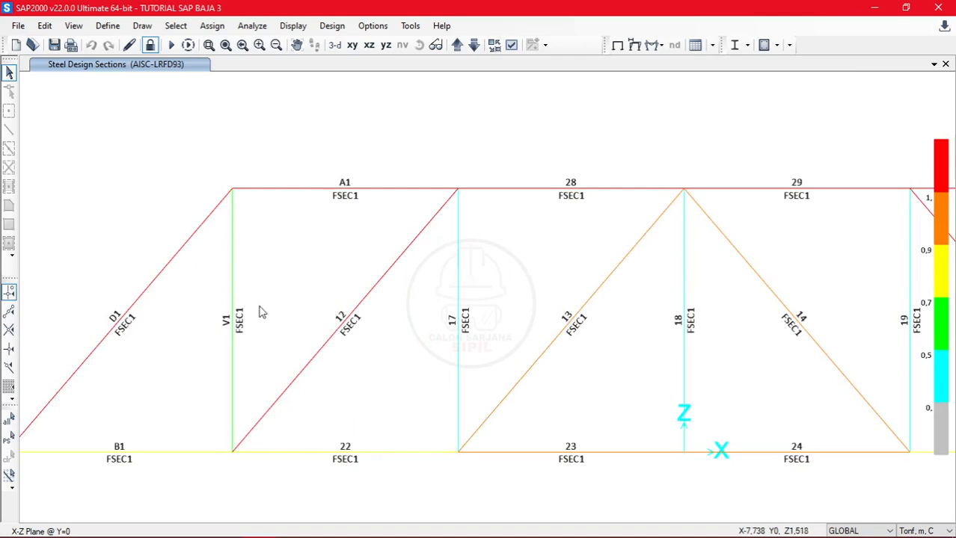
{"action": "left_click_drag", "start_coordinate": [188, 267], "coordinate": [127, 199]}
{"action": "left_click", "coordinate": [320, 189]}
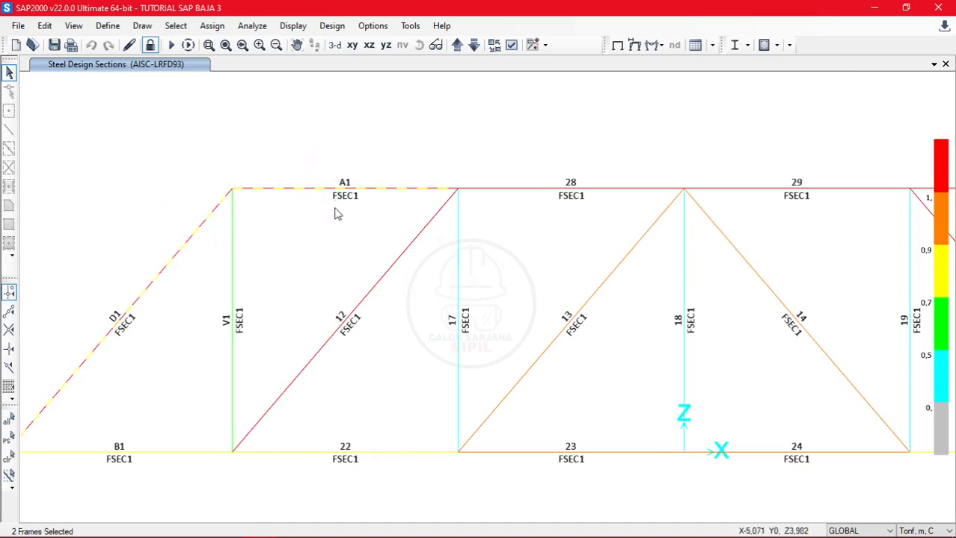
{"action": "left_click_drag", "start_coordinate": [394, 304], "coordinate": [339, 255]}
{"action": "key", "text": "Escape"}
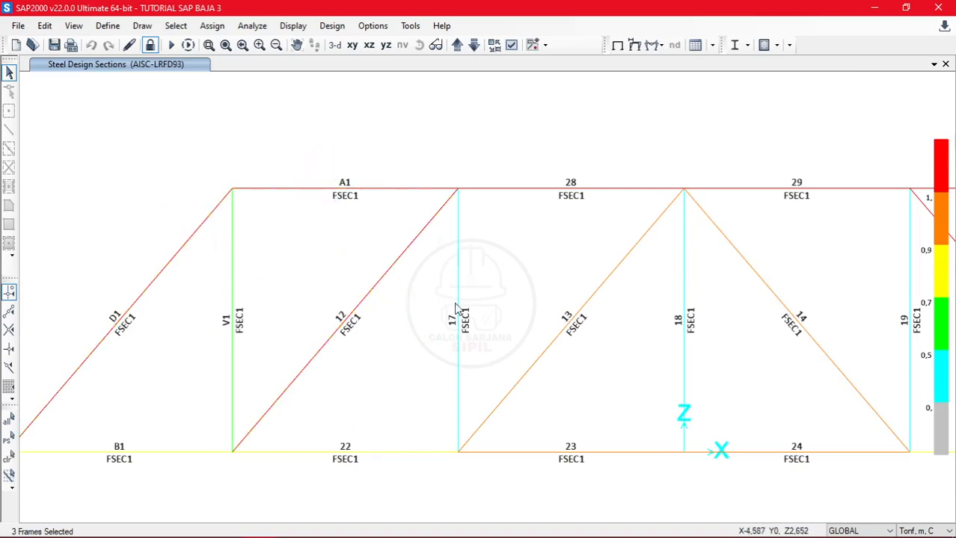
{"action": "scroll", "coordinate": [454, 303], "scroll_direction": "down", "scroll_amount": 3}
{"action": "middle_click_drag", "start_coordinate": [571, 288], "coordinate": [462, 277]}
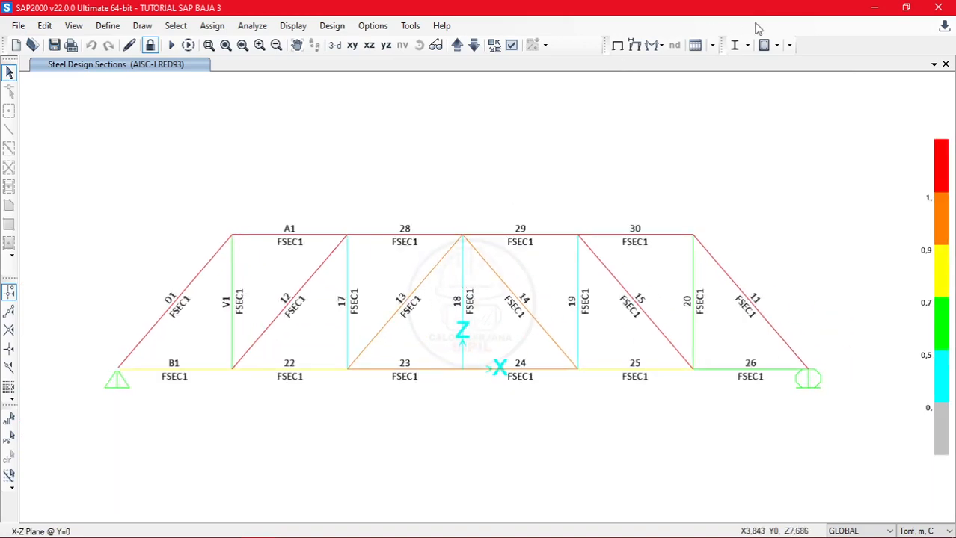
Verify the analysis sections against the design sections of the steel frames
{"action": "left_click", "coordinate": [747, 45]}
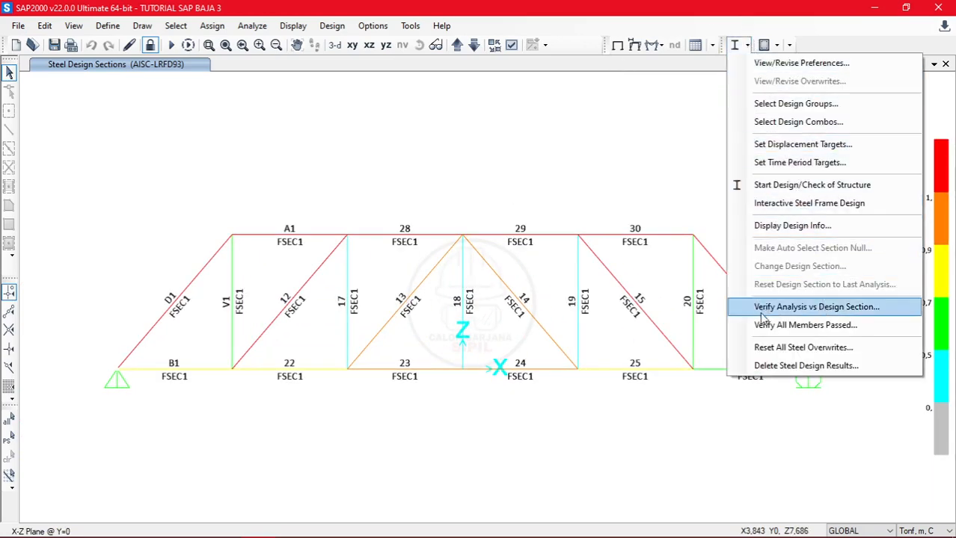
{"action": "left_click", "coordinate": [862, 314]}
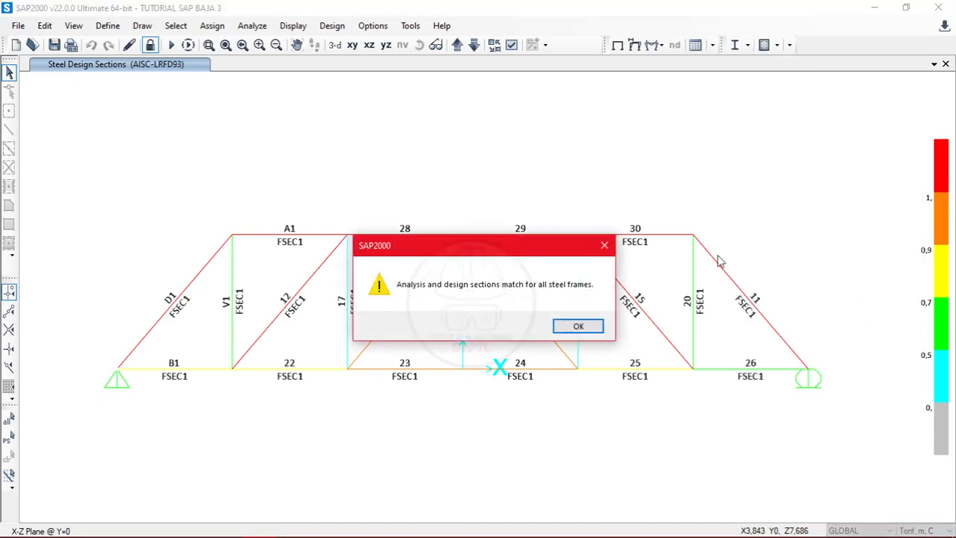
{"action": "left_click", "coordinate": [576, 324]}
{"action": "left_click", "coordinate": [746, 45]}
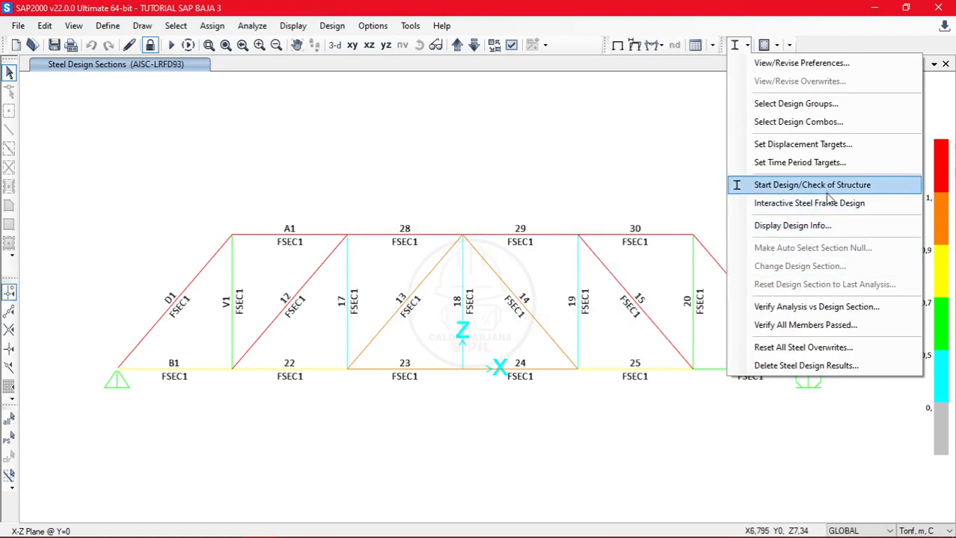
{"action": "left_click", "coordinate": [822, 210]}
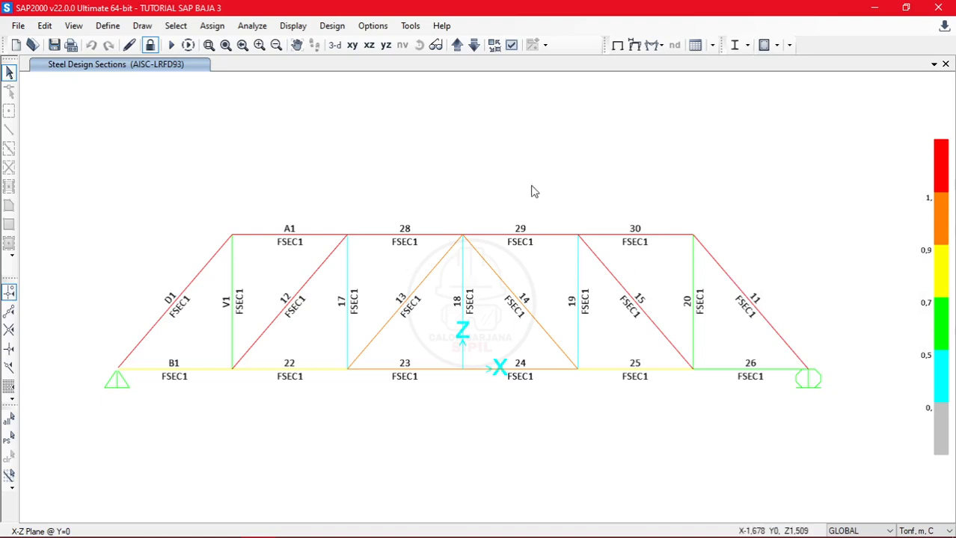
Verify whether all members passed the steel check, highlight the failed frames, and clear the selection
{"action": "left_click", "coordinate": [746, 45]}
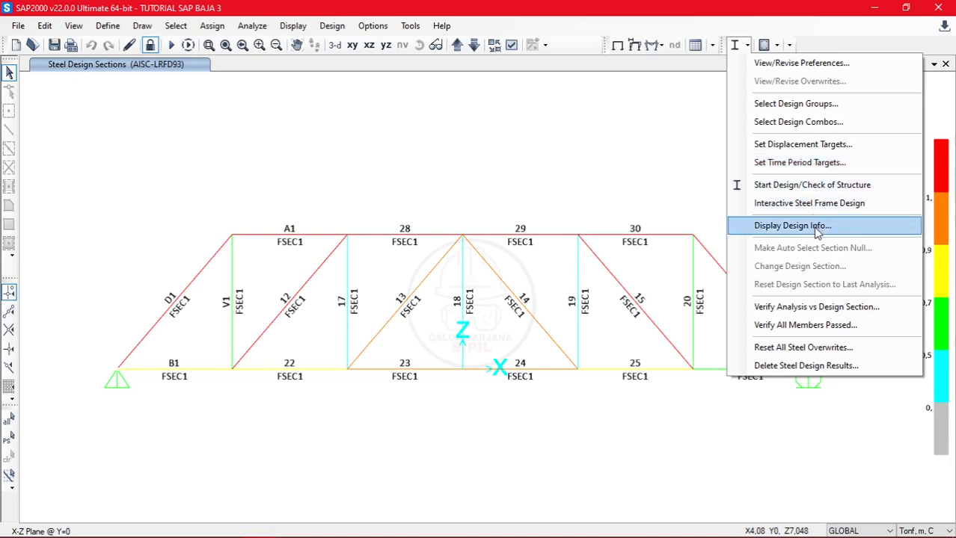
{"action": "left_click", "coordinate": [857, 333]}
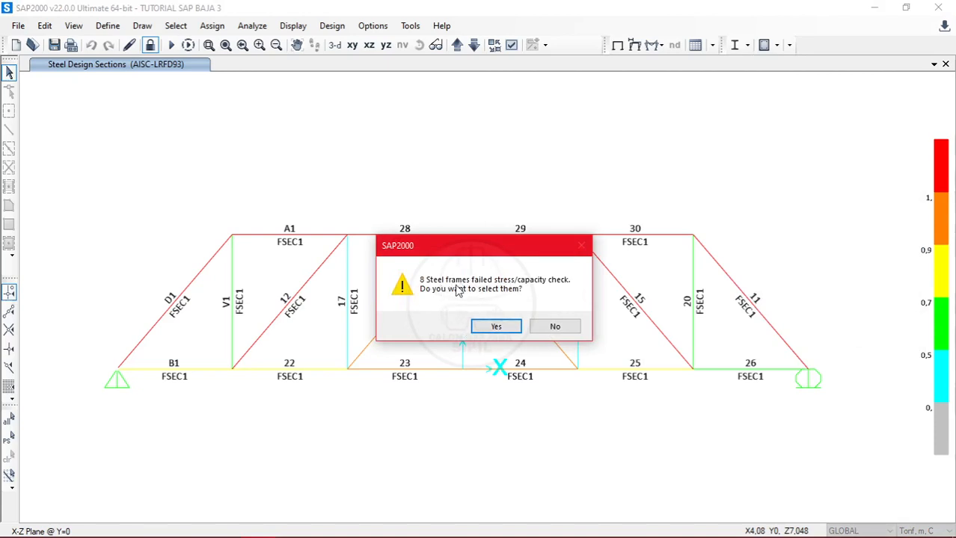
{"action": "left_click", "coordinate": [497, 327]}
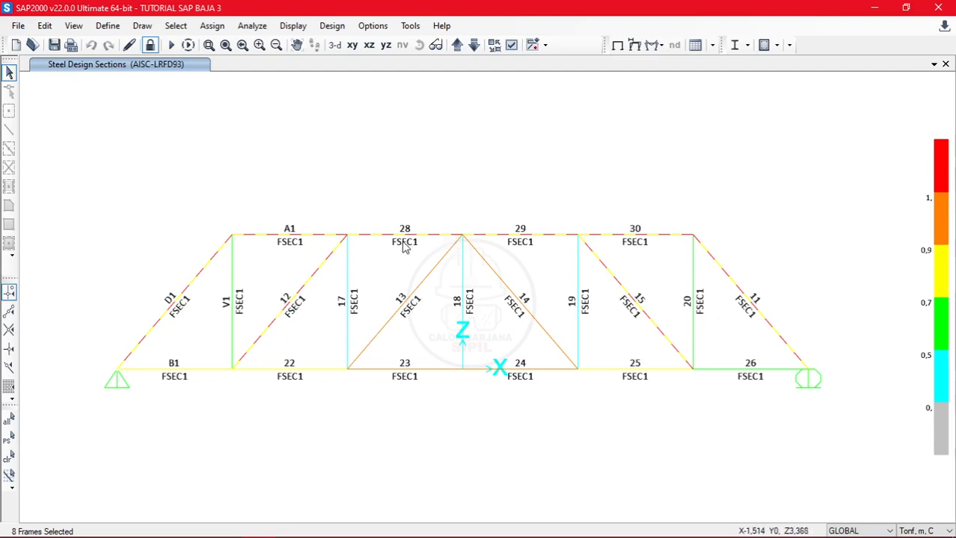
{"action": "key", "text": "ctrl+q"}
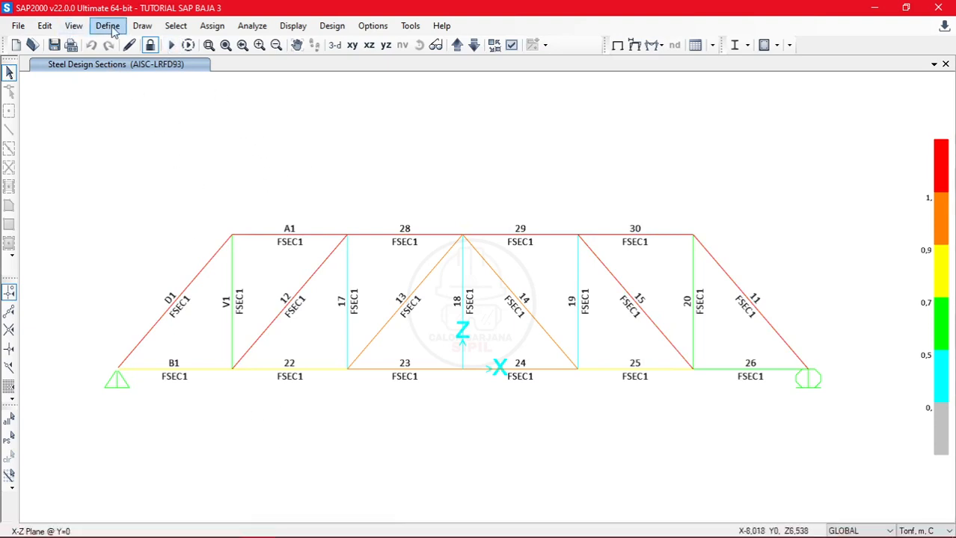
Unlock the model and accept deleting its analysis results
{"action": "left_click", "coordinate": [170, 45]}
{"action": "left_click", "coordinate": [684, 369]}
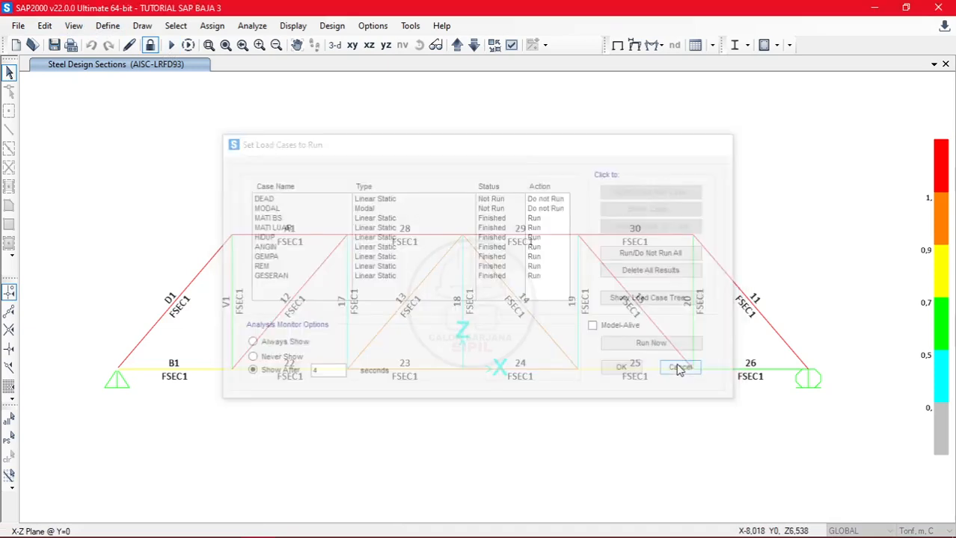
{"action": "left_click", "coordinate": [149, 45]}
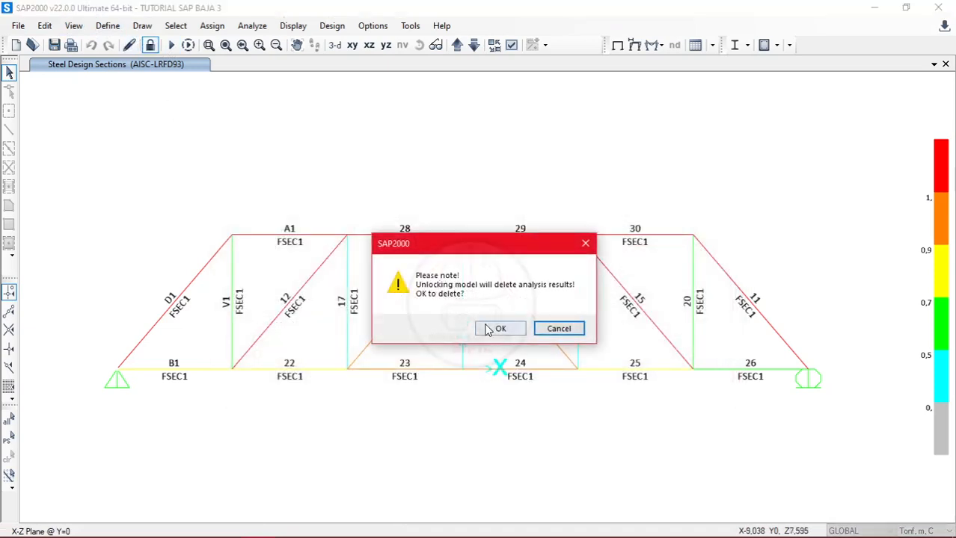
{"action": "left_click", "coordinate": [550, 327]}
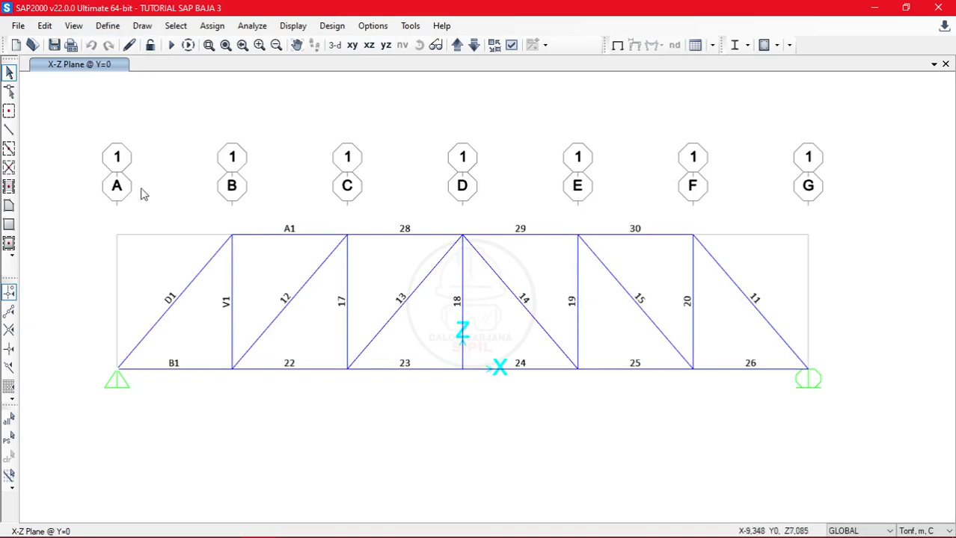
Add a new steel I/Wide Flange section to the frame section properties
{"action": "left_click", "coordinate": [110, 27]}
{"action": "mouse_move", "coordinate": [133, 68]}
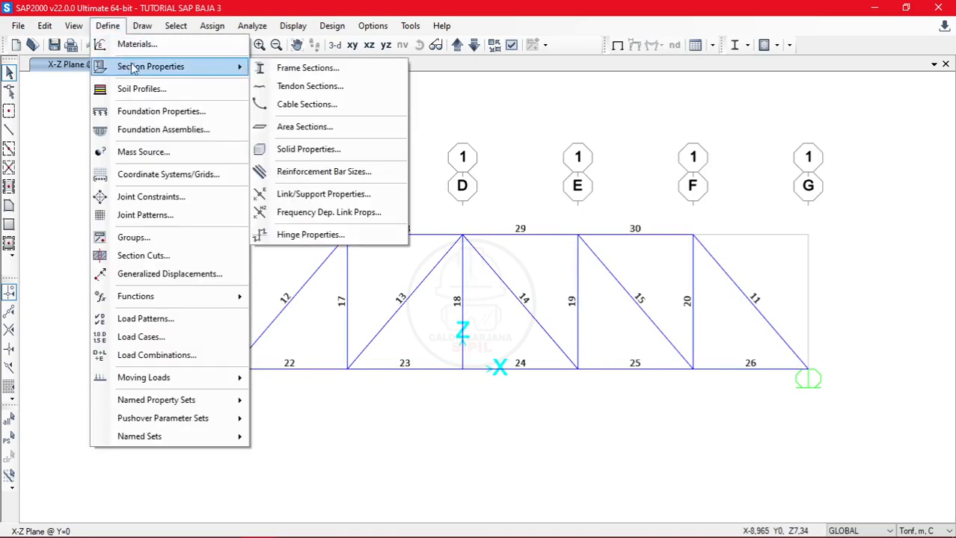
{"action": "left_click", "coordinate": [303, 67]}
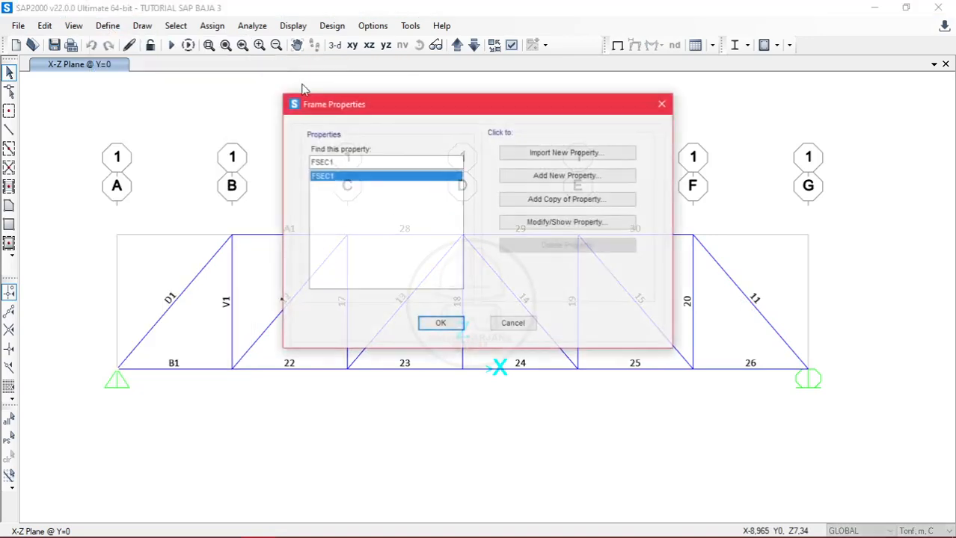
{"action": "left_click", "coordinate": [563, 178]}
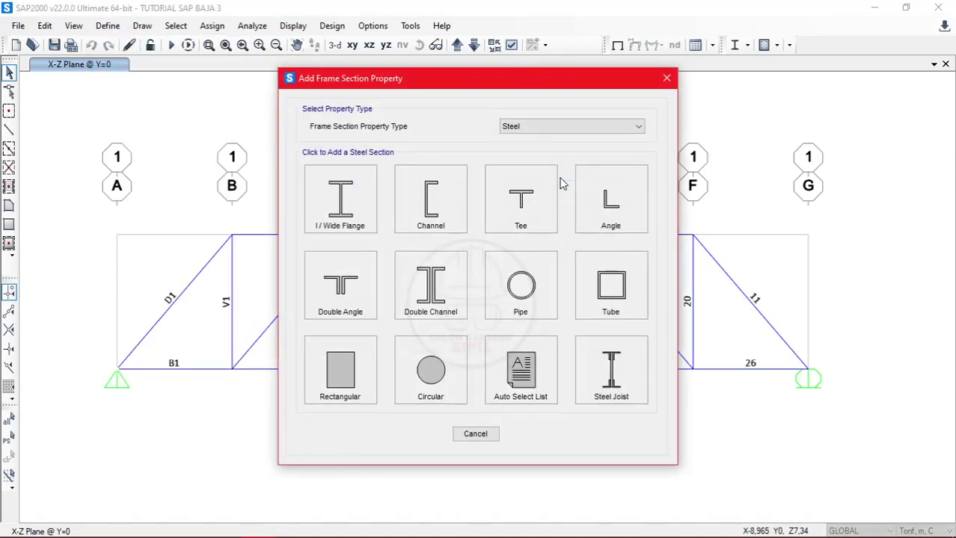
{"action": "left_click", "coordinate": [338, 201]}
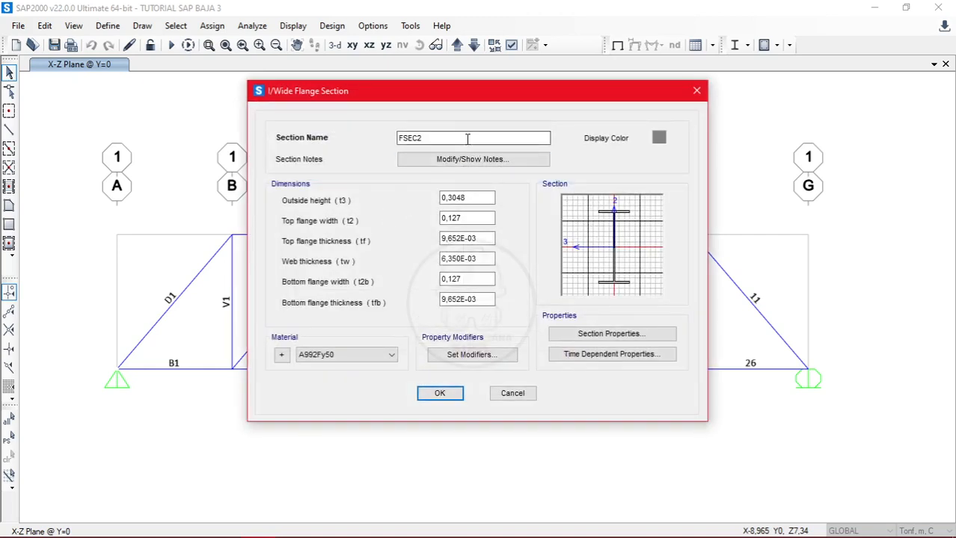
Name the new section IWF 400 X 400 X 18 X 28, consulting the steel profile table PDF in Acrobat Reader for the thicknesses
{"action": "left_click_drag", "start_coordinate": [467, 138], "coordinate": [356, 143]}
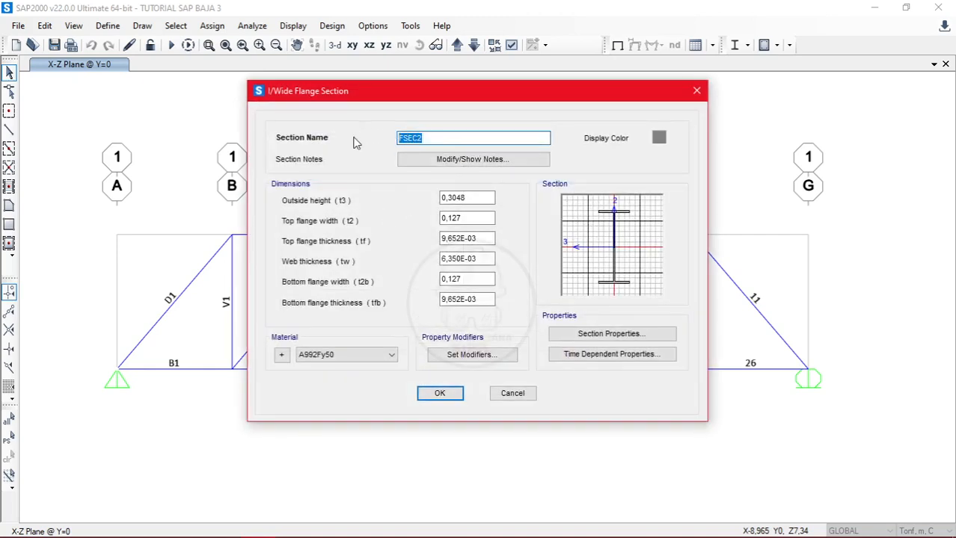
{"action": "type", "text": "iwf"}
{"action": "key", "text": "BackSpace"}
{"action": "key", "text": "BackSpace"}
{"action": "left_click", "coordinate": [192, 530]}
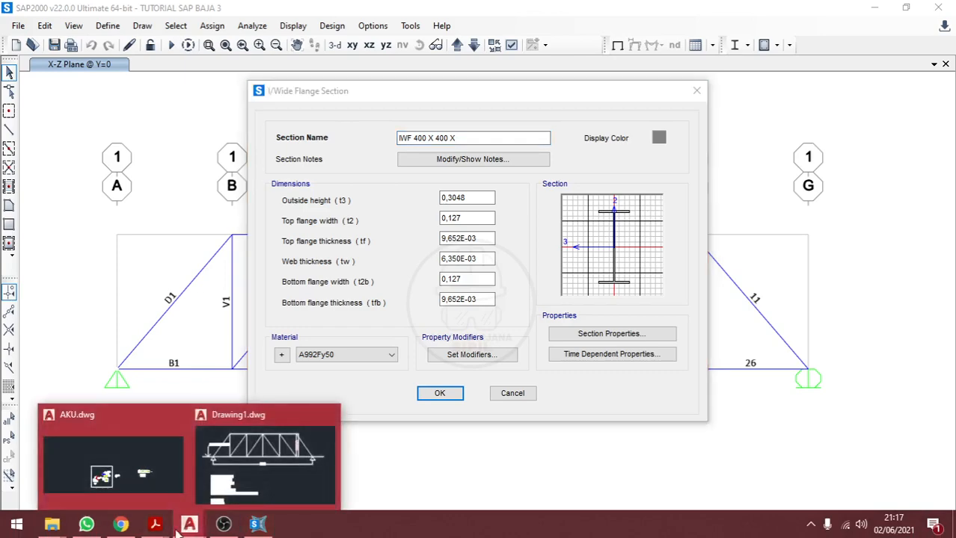
{"action": "mouse_move", "coordinate": [156, 531]}
{"action": "left_click", "coordinate": [97, 471]}
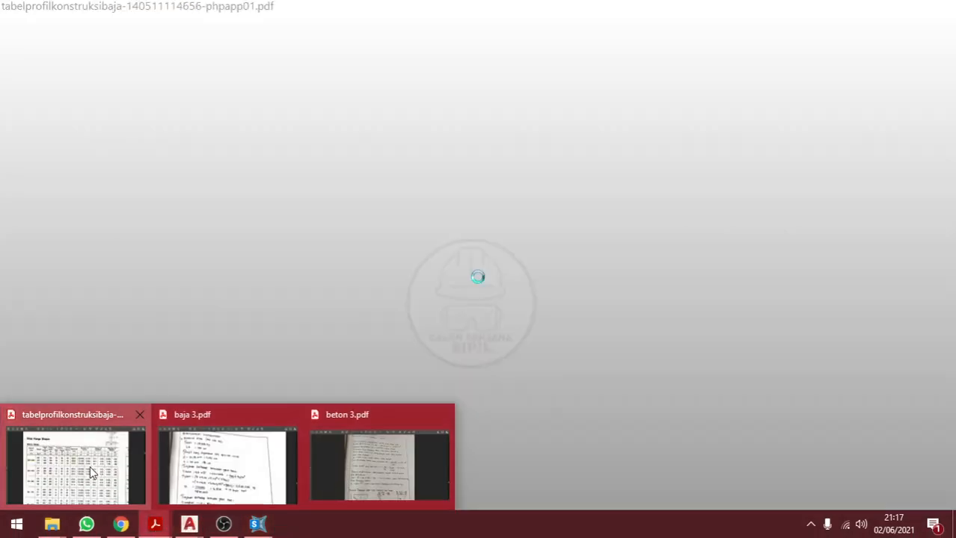
{"action": "scroll", "coordinate": [436, 196], "scroll_direction": "down", "scroll_amount": 10}
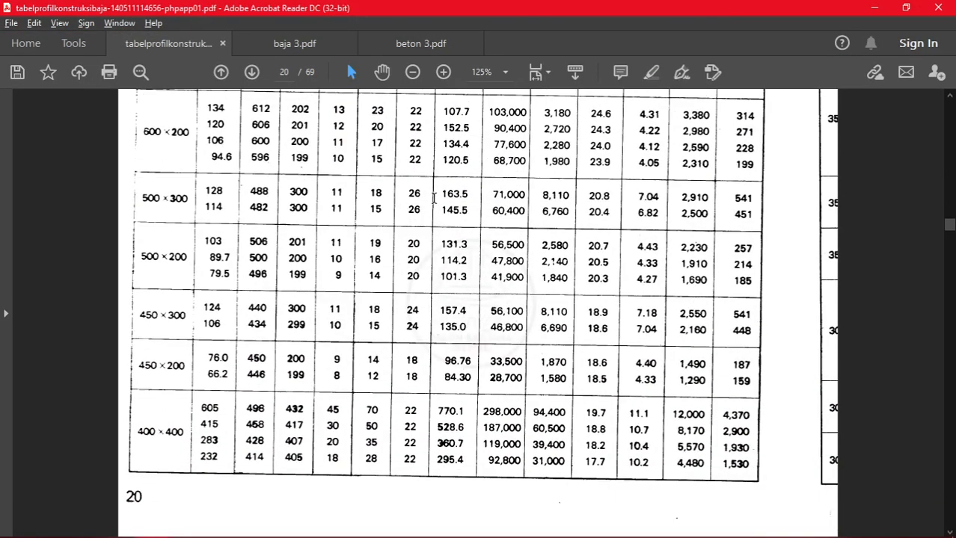
{"action": "scroll", "coordinate": [209, 282], "scroll_direction": "up", "scroll_amount": 2}
{"action": "scroll", "coordinate": [209, 283], "scroll_direction": "down", "scroll_amount": 2}
{"action": "scroll", "coordinate": [489, 394], "scroll_direction": "up", "scroll_amount": 5}
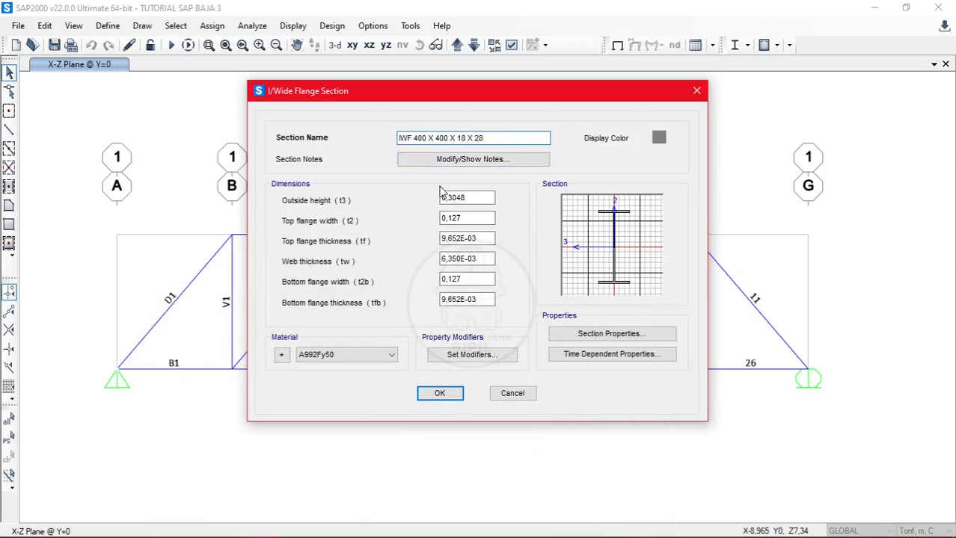
Set the section's outside height and top flange width to 0,4, top flange thickness to 0,018 and web thickness to 0,028
{"action": "left_click", "coordinate": [472, 196]}
{"action": "key", "text": "Tab"}
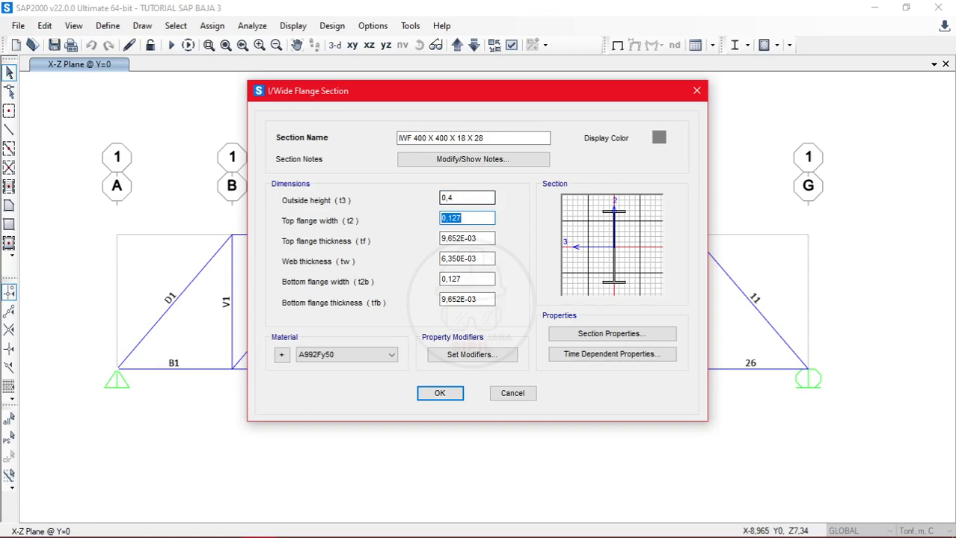
{"action": "type", "text": "0,4"}
{"action": "key", "text": "Tab"}
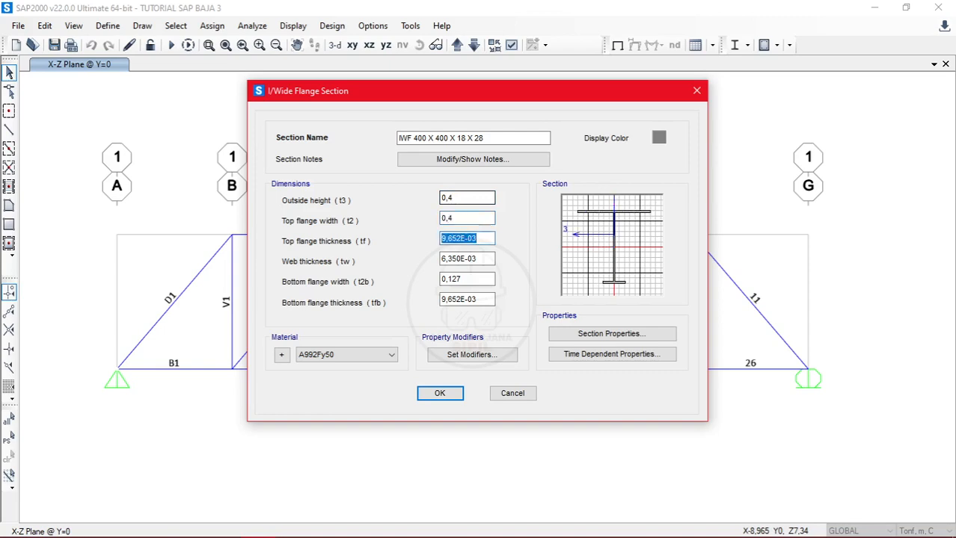
{"action": "type", "text": "0,018"}
{"action": "key", "text": "Tab"}
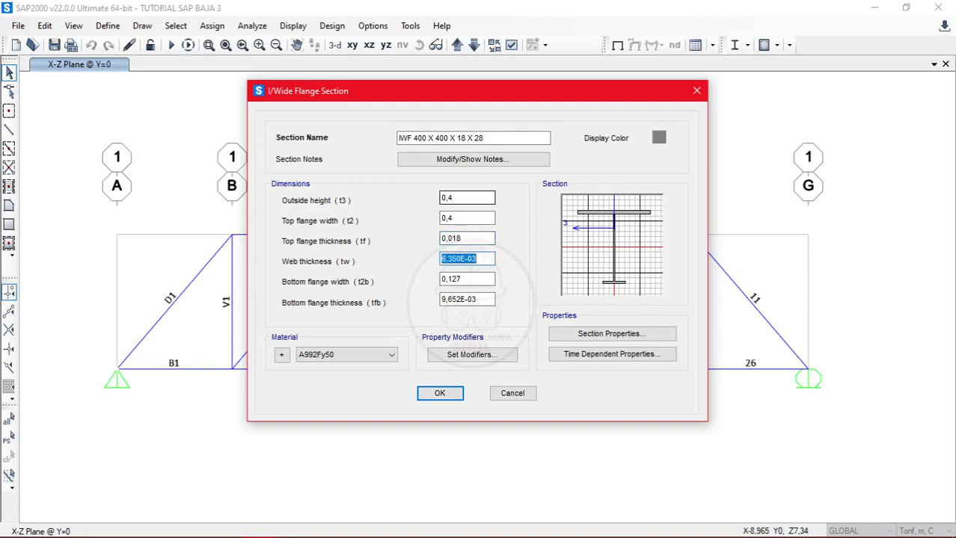
{"action": "key", "text": "BackSpace"}
{"action": "key", "text": "Tab"}
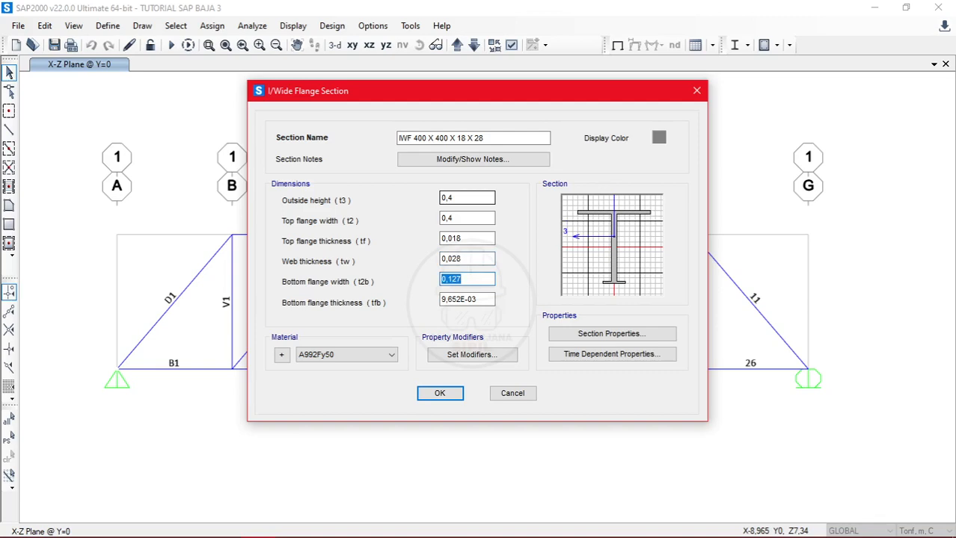
Correct the section's top flange thickness to 0,028
{"action": "left_click", "coordinate": [469, 239]}
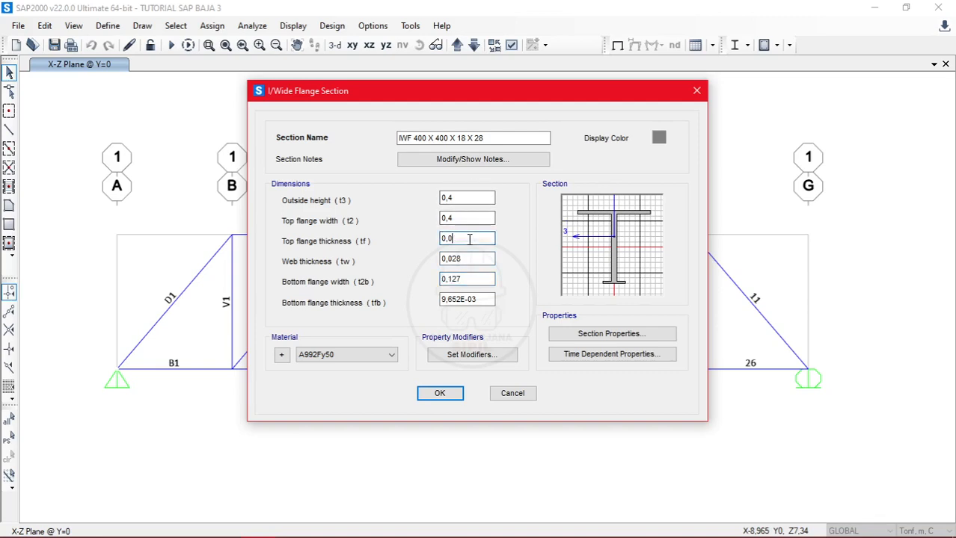
{"action": "type", "text": "28"}
{"action": "key", "text": "Tab"}
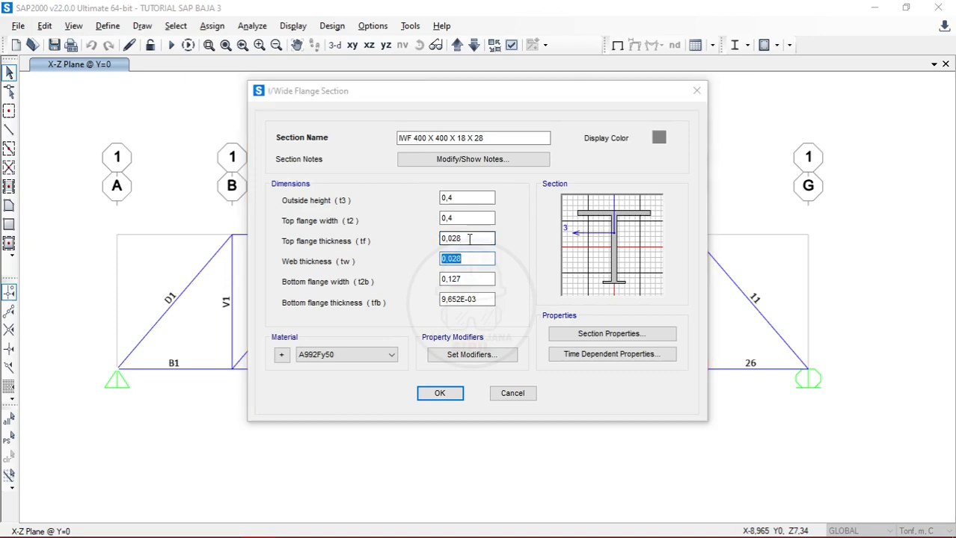
Check the web and flange thickness columns of the Wide Flange Shapes table in Acrobat Reader and return to the SAP2000 section definition
{"action": "key", "text": "alt+Tab"}
{"action": "scroll", "coordinate": [493, 230], "scroll_direction": "up", "scroll_amount": 10}
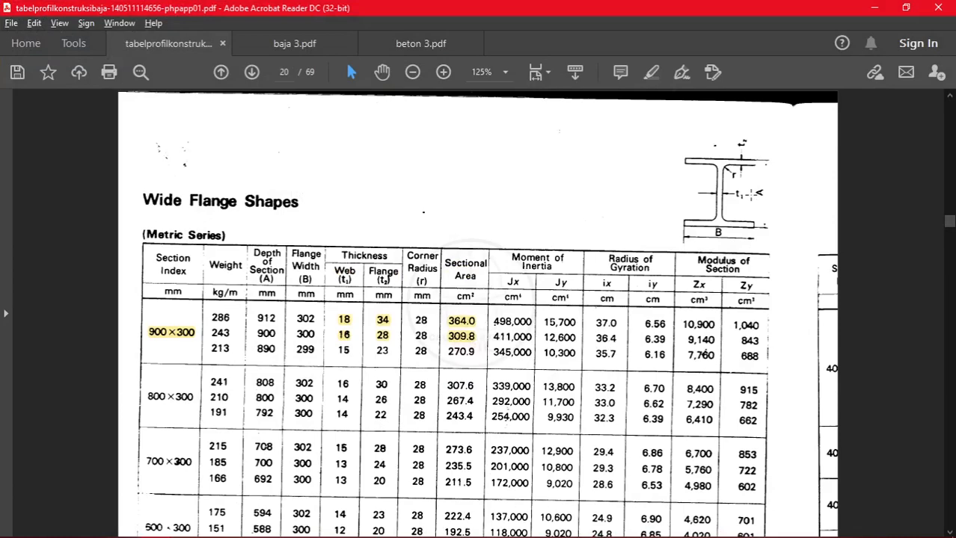
{"action": "scroll", "coordinate": [751, 191], "scroll_direction": "down", "scroll_amount": 12}
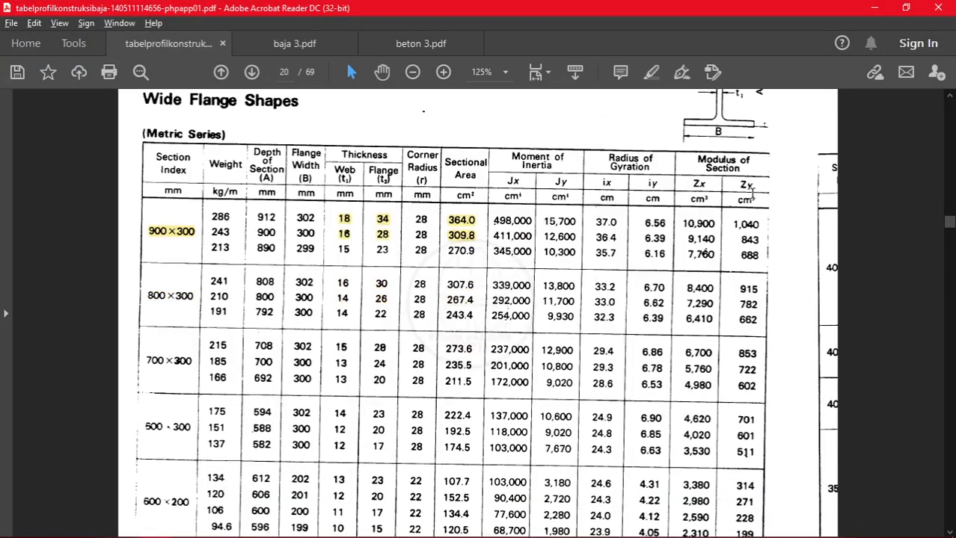
{"action": "scroll", "coordinate": [752, 193], "scroll_direction": "up", "scroll_amount": 5}
{"action": "scroll", "coordinate": [751, 193], "scroll_direction": "up", "scroll_amount": 6}
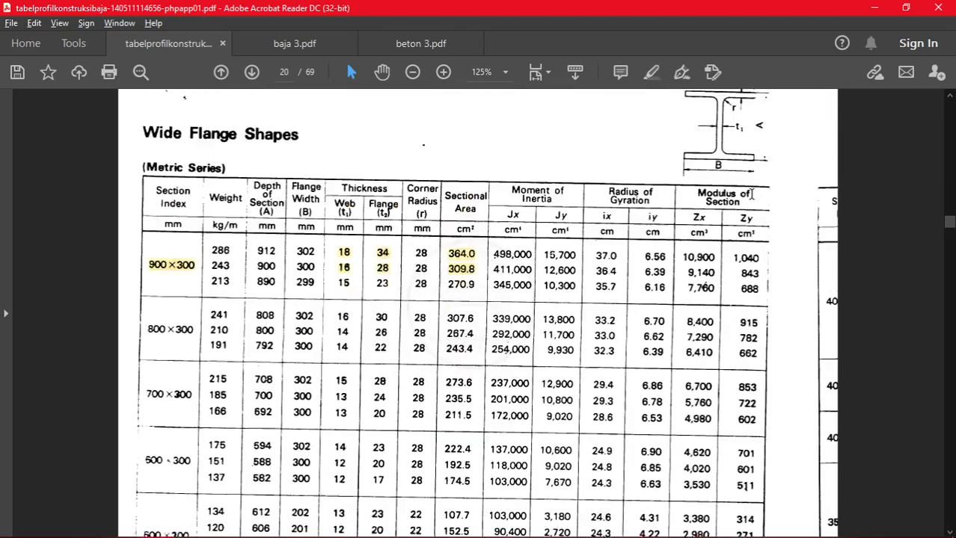
{"action": "scroll", "coordinate": [751, 193], "scroll_direction": "down", "scroll_amount": 10}
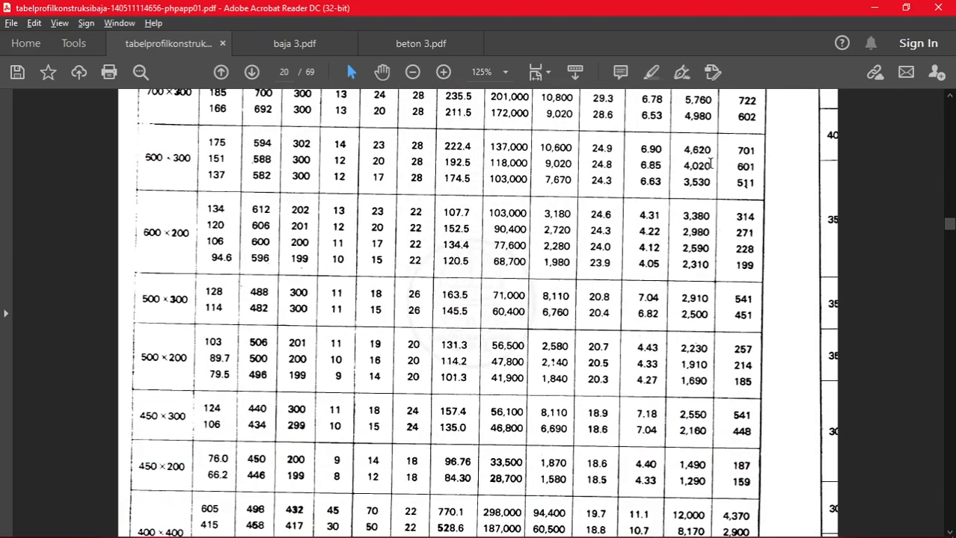
{"action": "key", "text": "alt+Tab"}
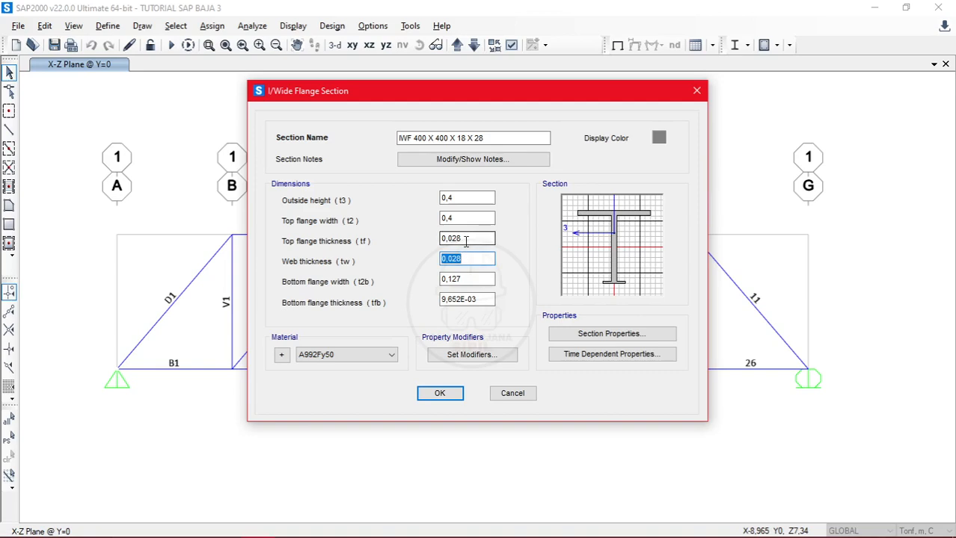
Correct the section's web thickness to 0,018 and keep its top flange thickness at 0,028
{"action": "left_click", "coordinate": [469, 238]}
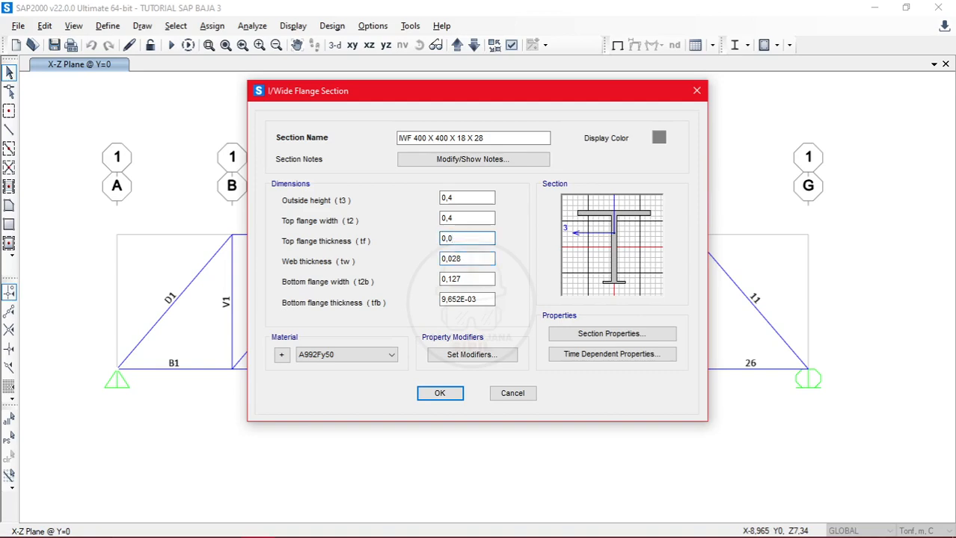
{"action": "key", "text": "Tab"}
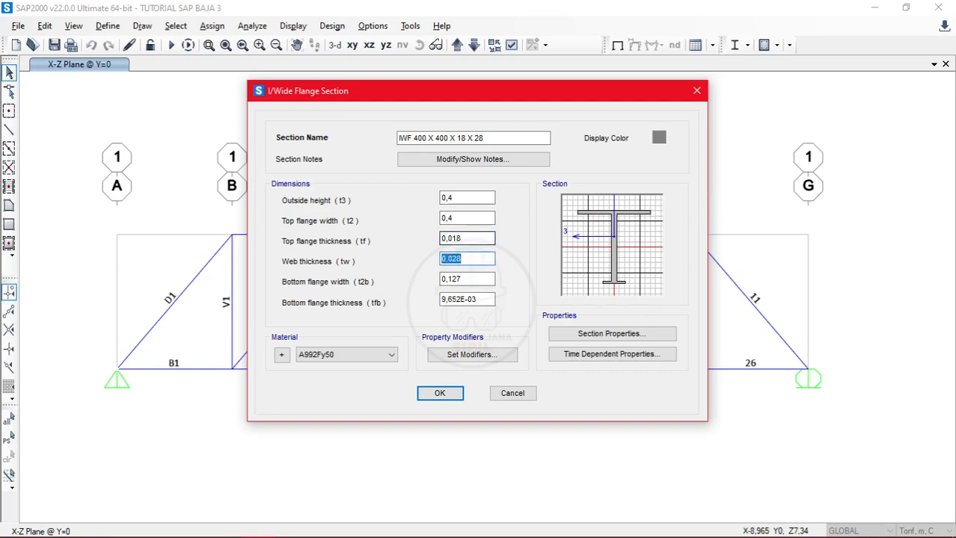
{"action": "left_click", "coordinate": [485, 259]}
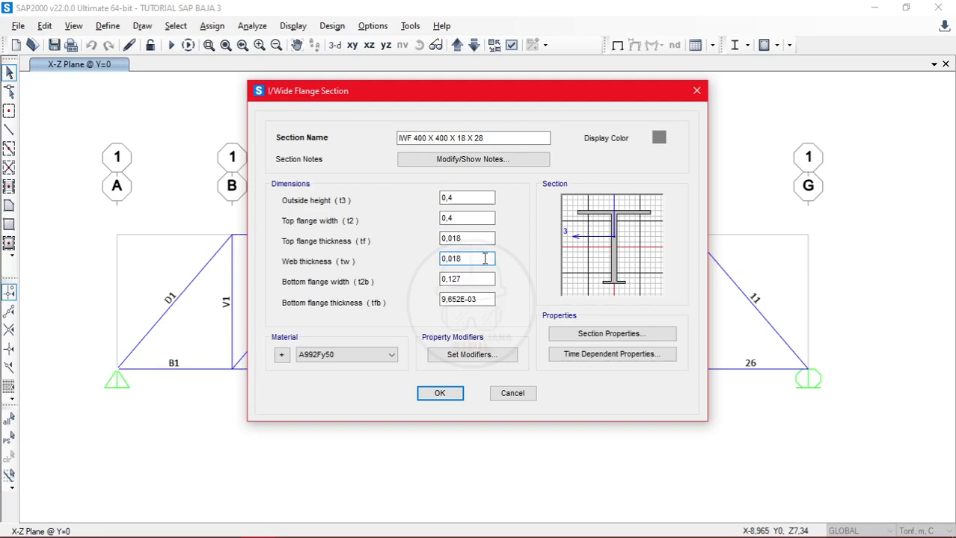
{"action": "left_click", "coordinate": [487, 239]}
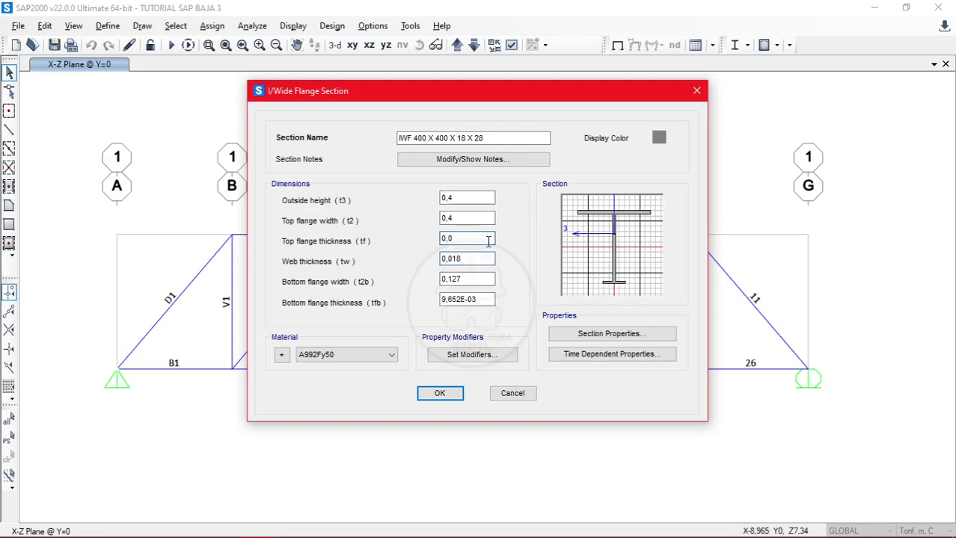
{"action": "key", "text": "Tab"}
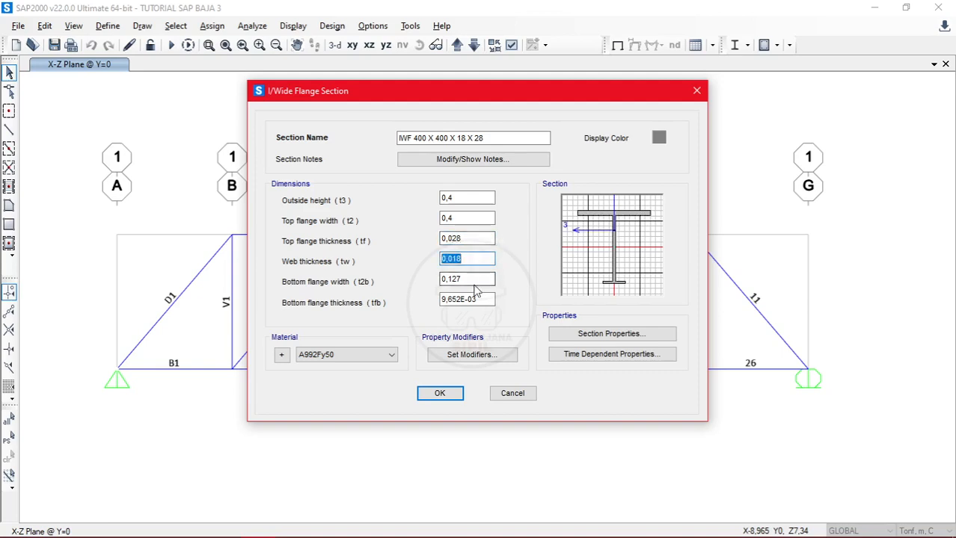
Set the section's bottom flange width to 0,4 and bottom flange thickness to 0,028
{"action": "key", "text": "Tab"}
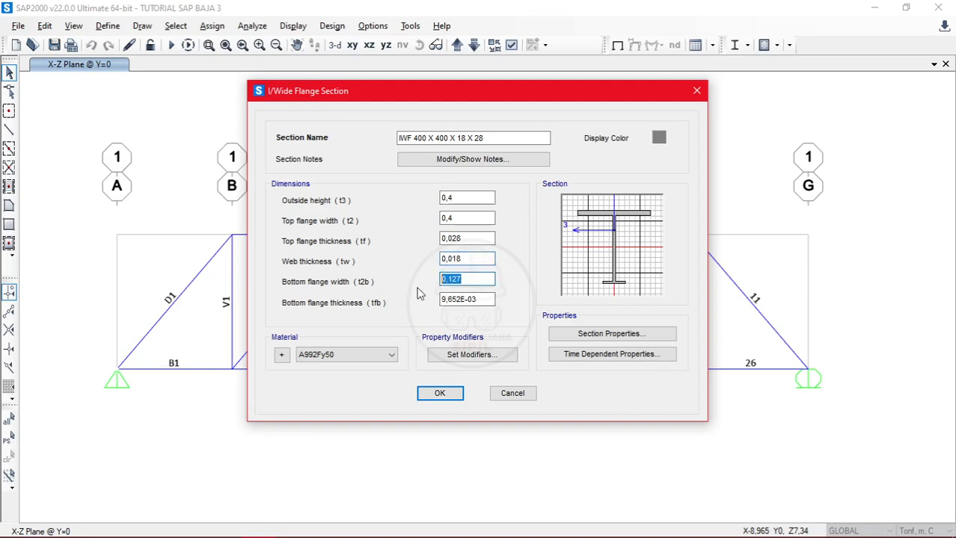
{"action": "type", "text": "0,4"}
{"action": "key", "text": "Tab"}
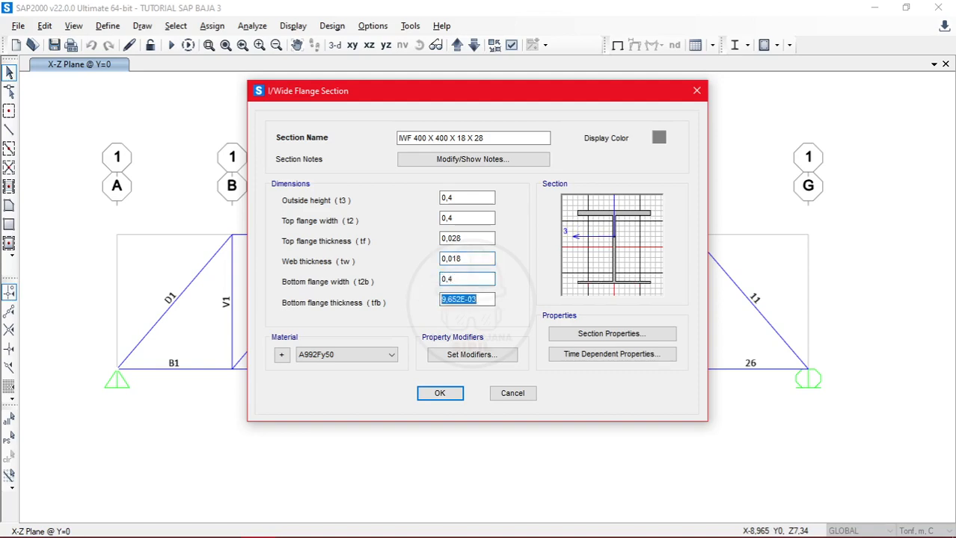
{"action": "type", "text": "0,28"}
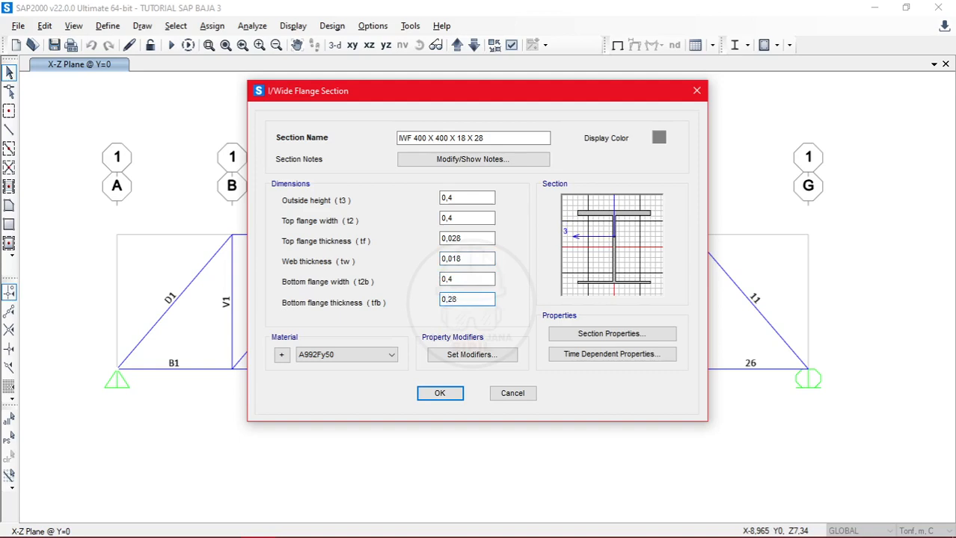
{"action": "key", "text": "Tab"}
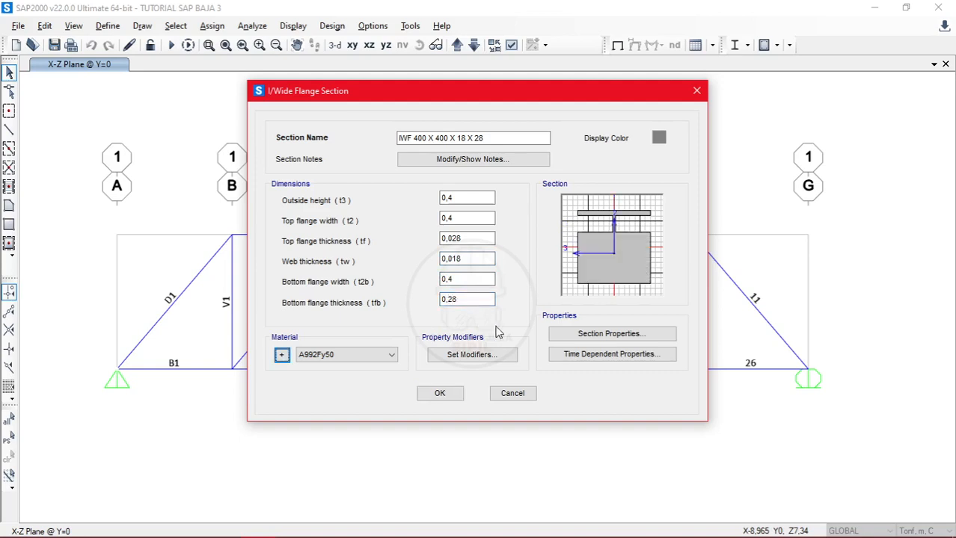
{"action": "left_click", "coordinate": [490, 302]}
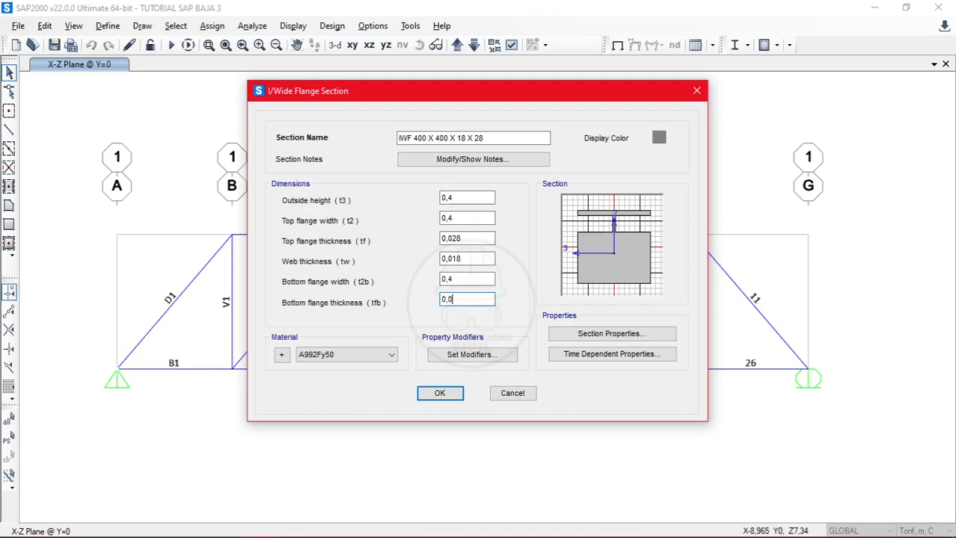
{"action": "type", "text": "8"}
{"action": "key", "text": "Tab"}
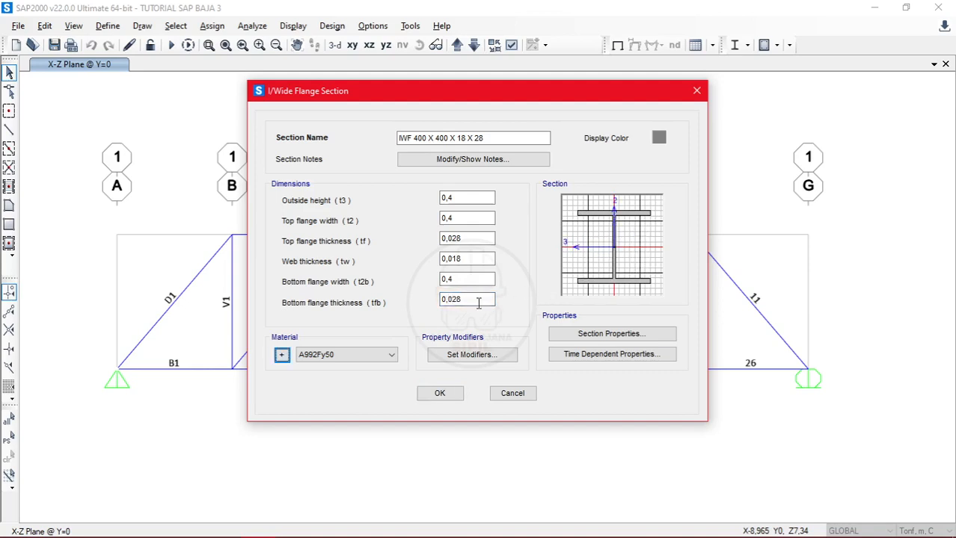
Set the section's material to BJ 34 and accept the new frame property
{"action": "left_click", "coordinate": [380, 355]}
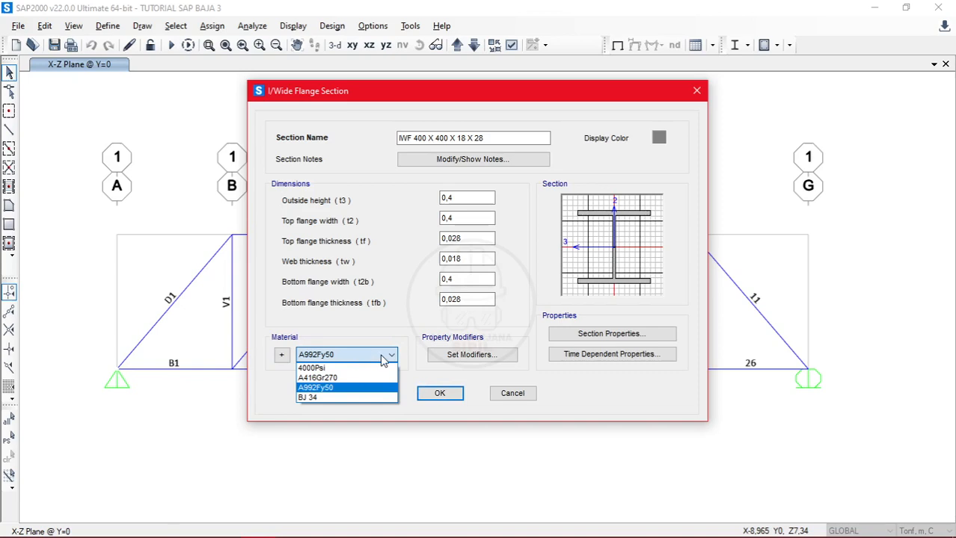
{"action": "left_click", "coordinate": [372, 397]}
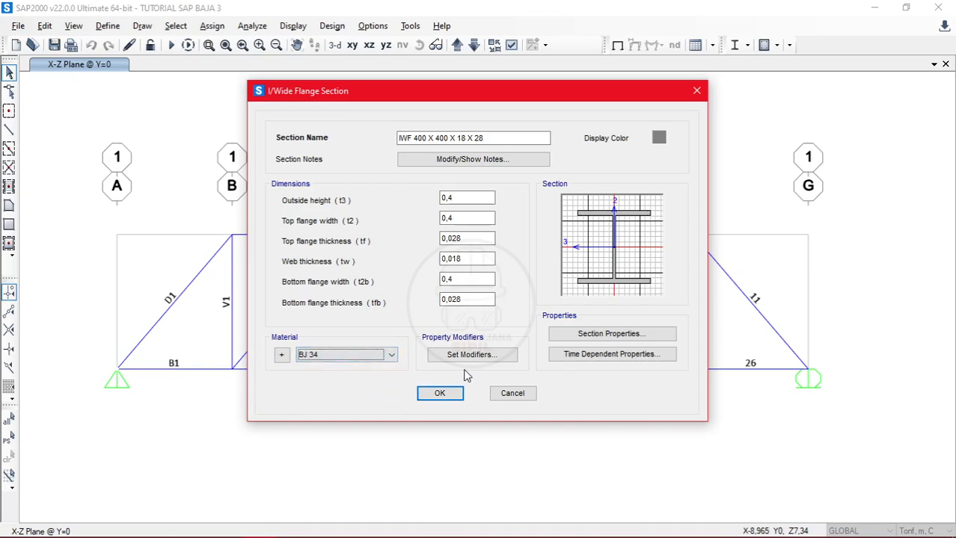
{"action": "left_click", "coordinate": [452, 395]}
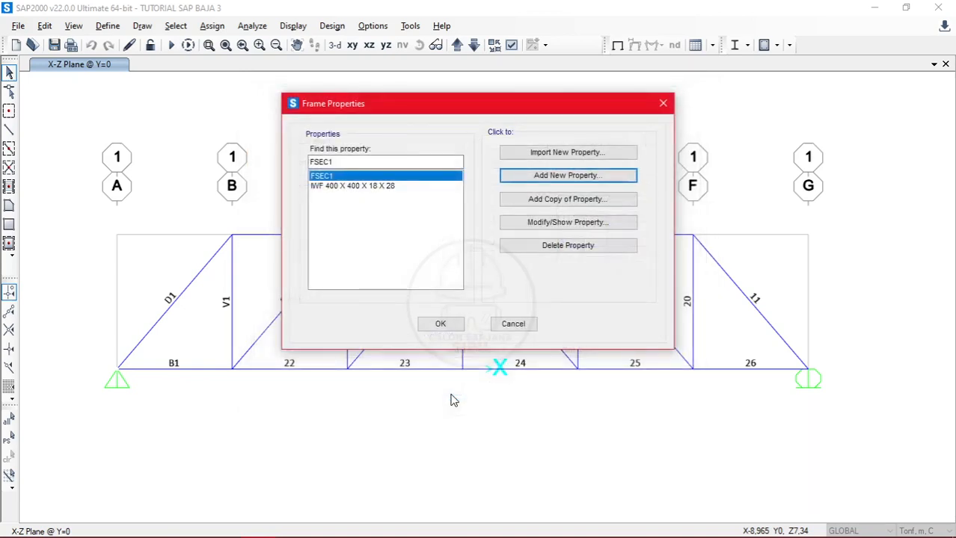
{"action": "left_click", "coordinate": [442, 323]}
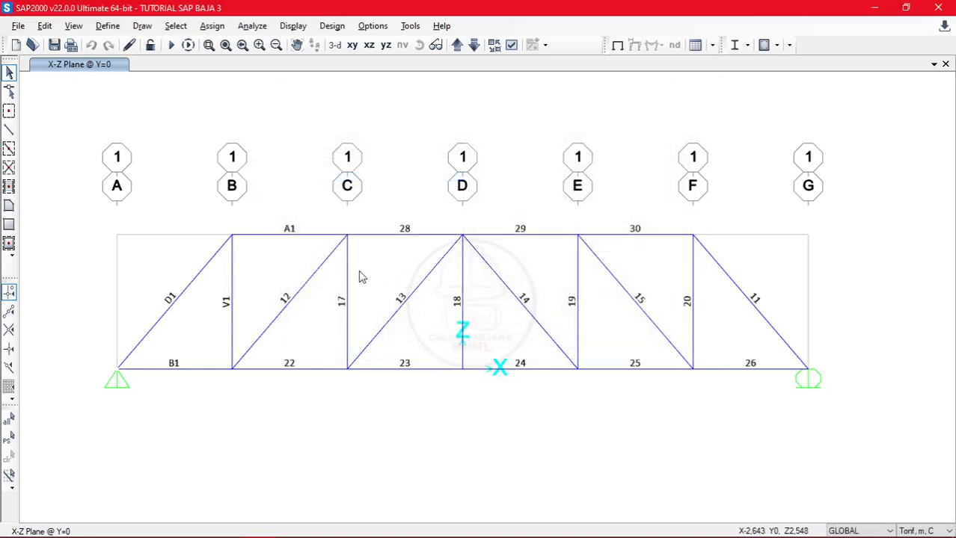
Assign the IWF 400 X 400 X 18 X 28 section to the four top chord members A1, 28, 29 and 30
{"action": "left_click_drag", "start_coordinate": [211, 211], "coordinate": [732, 257]}
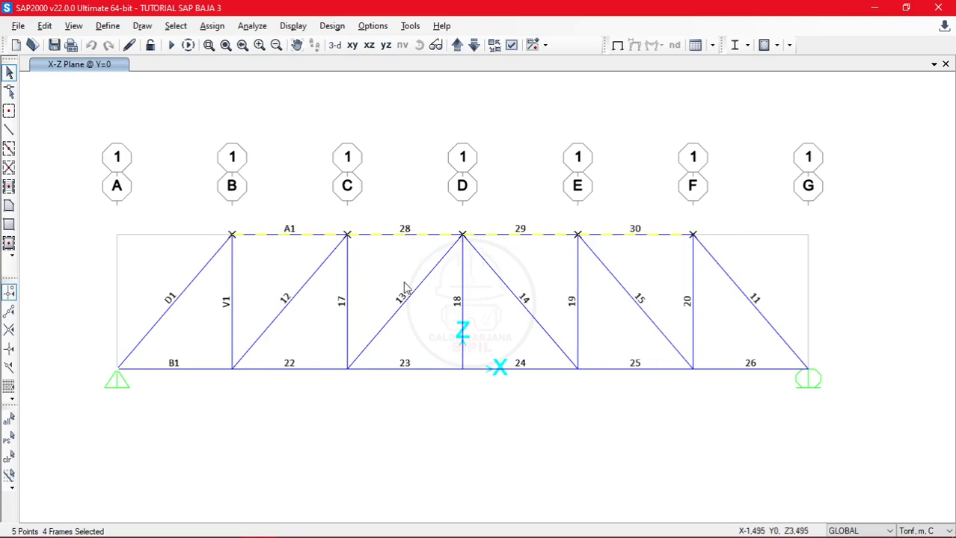
{"action": "left_click", "coordinate": [212, 25]}
{"action": "mouse_move", "coordinate": [252, 64]}
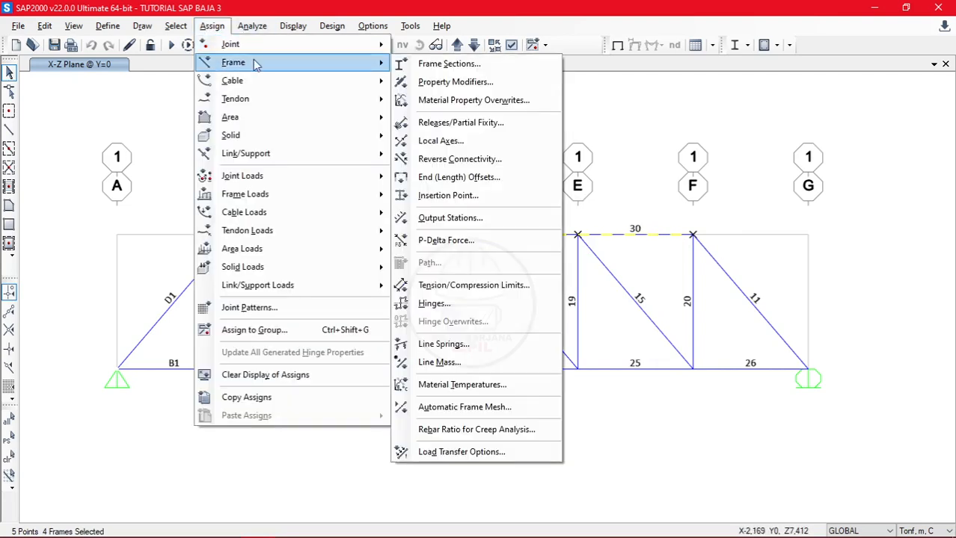
{"action": "left_click", "coordinate": [423, 65]}
{"action": "left_click", "coordinate": [446, 163]}
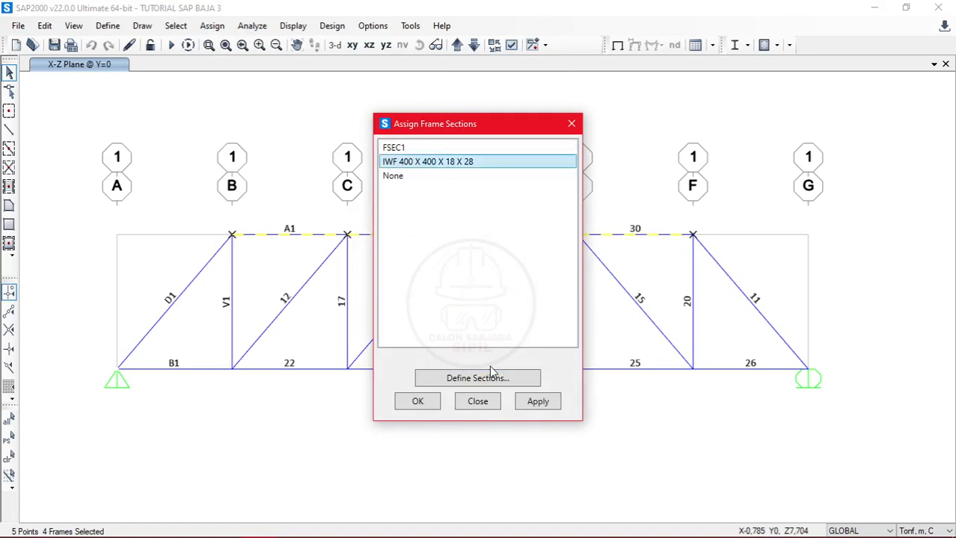
{"action": "left_click", "coordinate": [424, 401]}
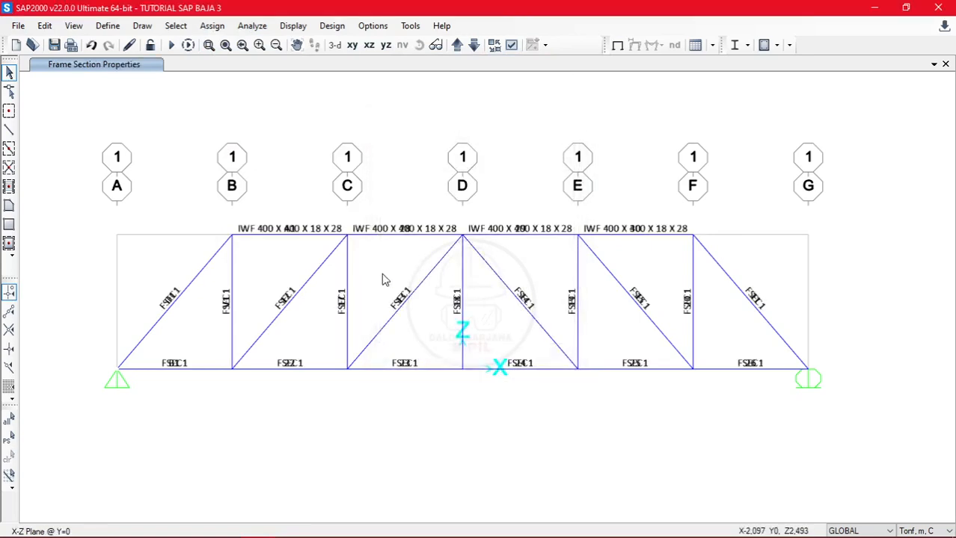
{"action": "left_click_drag", "start_coordinate": [927, 323], "coordinate": [64, 392]}
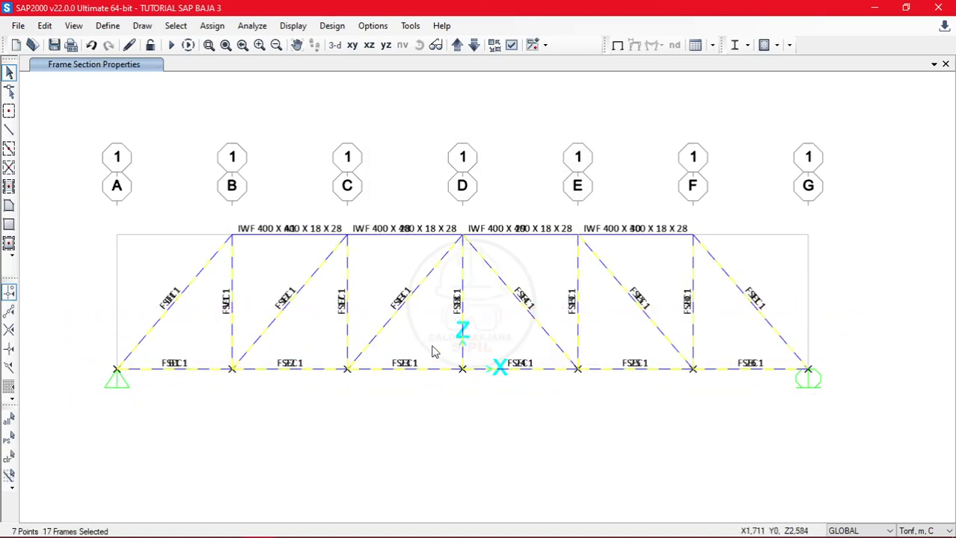
{"action": "key", "text": "ctrl+q"}
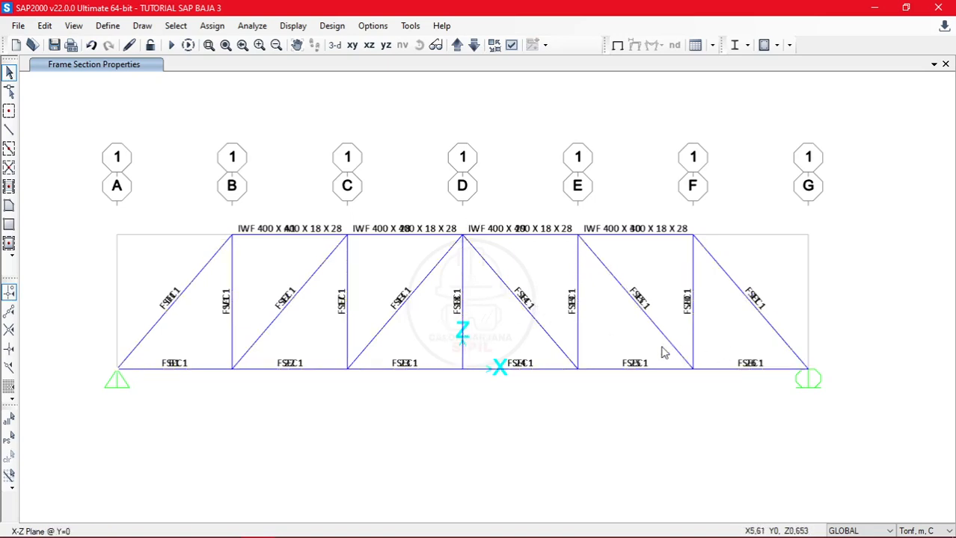
{"action": "left_click", "coordinate": [725, 308]}
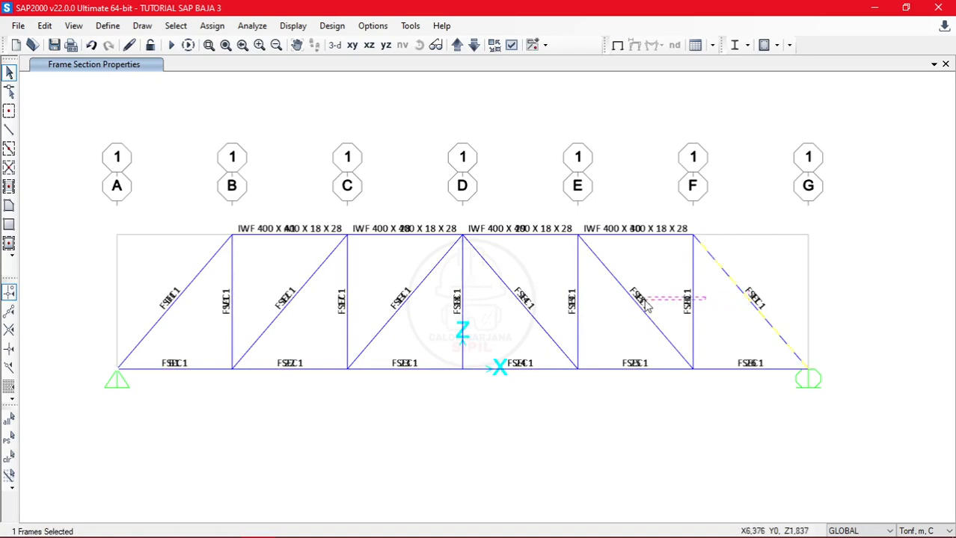
{"action": "left_click_drag", "start_coordinate": [647, 294], "coordinate": [654, 281]}
{"action": "key", "text": "Escape"}
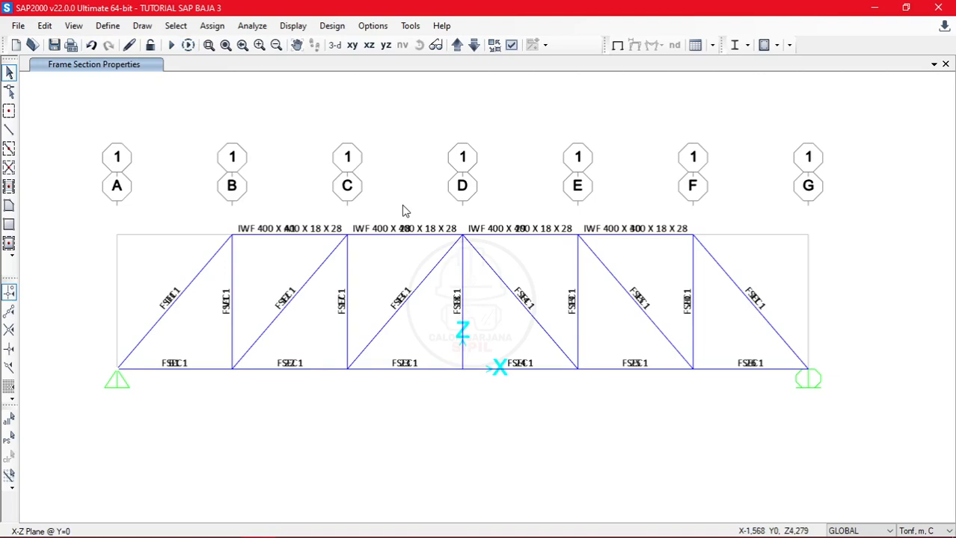
Run the analysis with the preset load cases, dismiss its messages and run the steel design check on the truss
{"action": "key", "text": "F5"}
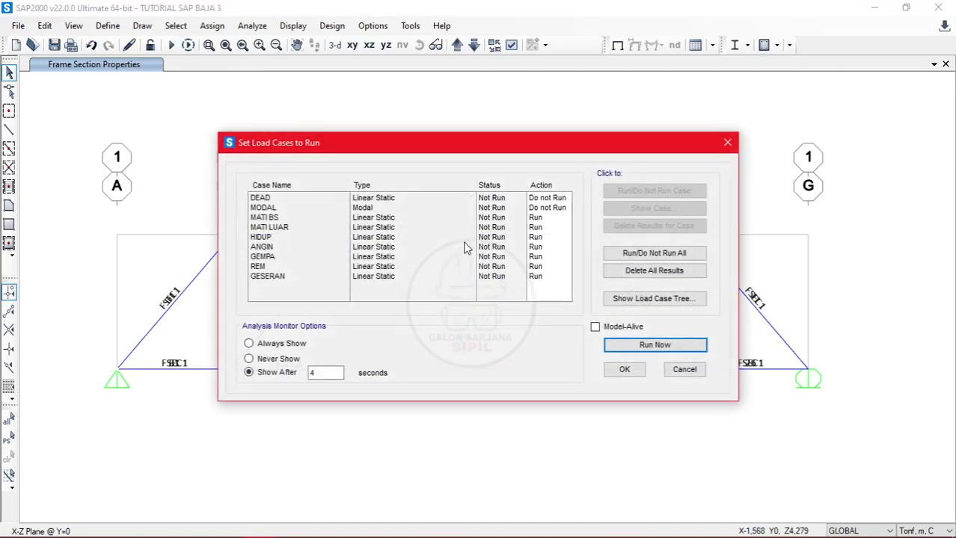
{"action": "left_click", "coordinate": [643, 342]}
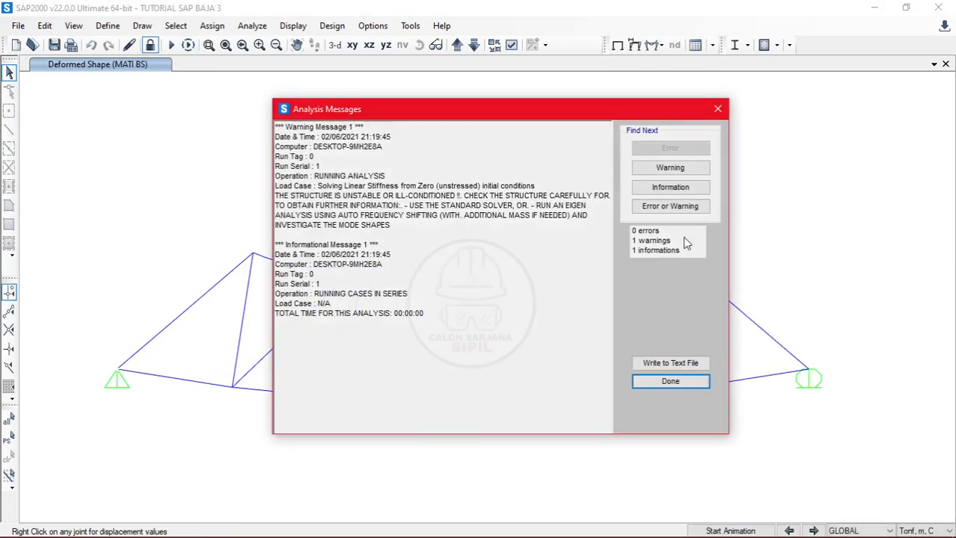
{"action": "left_click", "coordinate": [666, 381]}
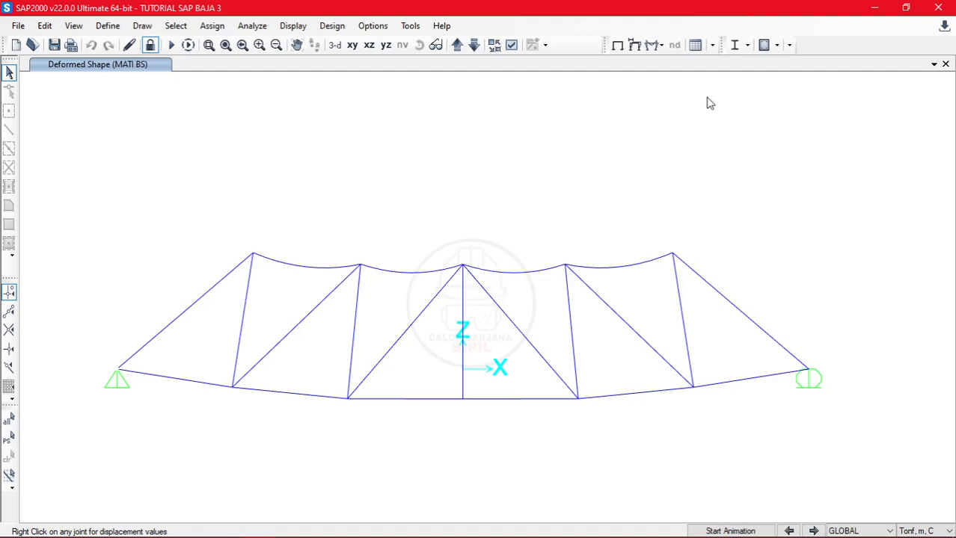
{"action": "left_click", "coordinate": [736, 46]}
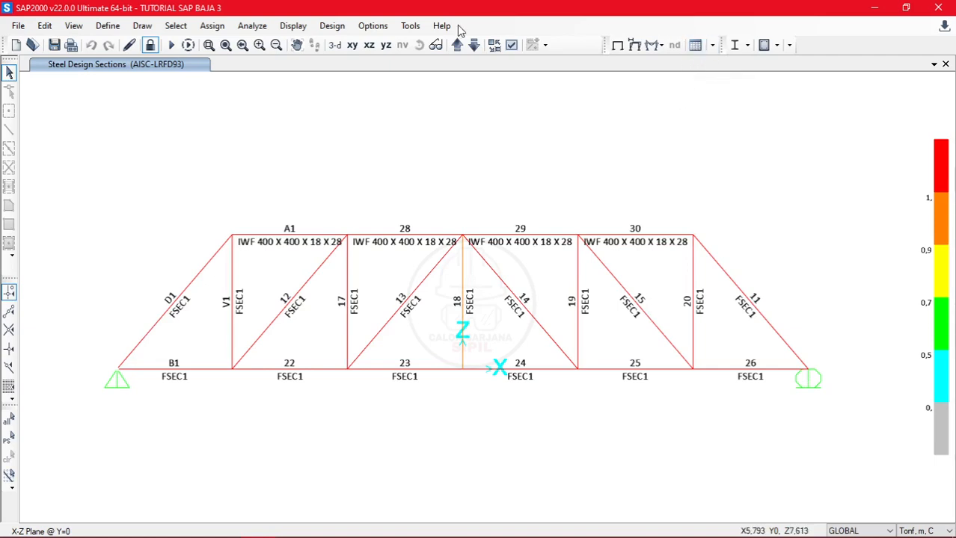
Choose the Joint Reactions and Element Forces - Frames result tables for display
{"action": "left_click", "coordinate": [292, 25]}
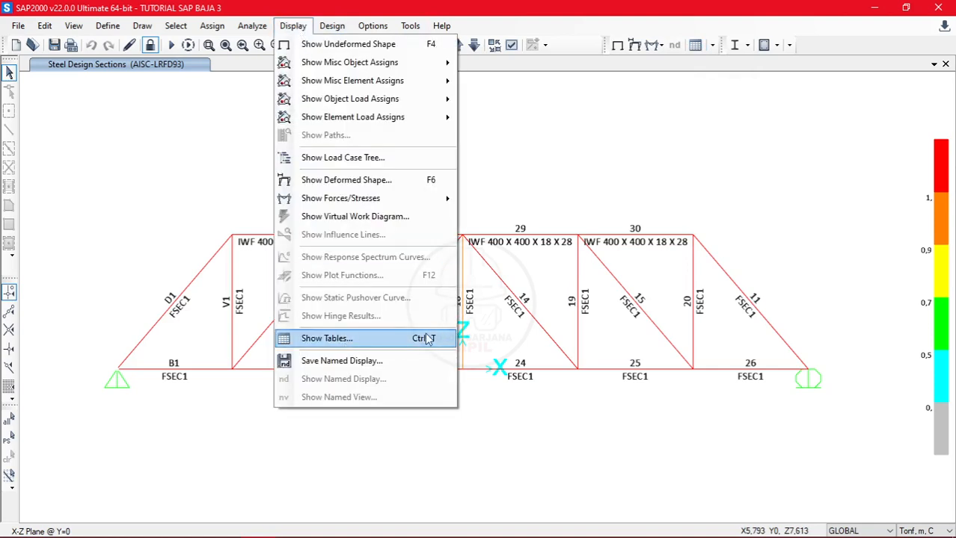
{"action": "key", "text": "Escape"}
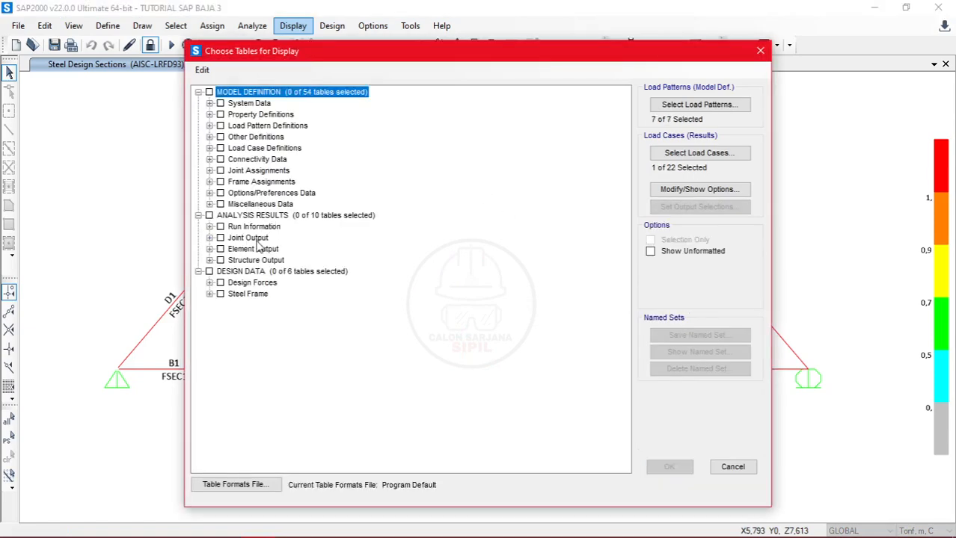
{"action": "left_click", "coordinate": [210, 238]}
{"action": "left_click", "coordinate": [231, 260]}
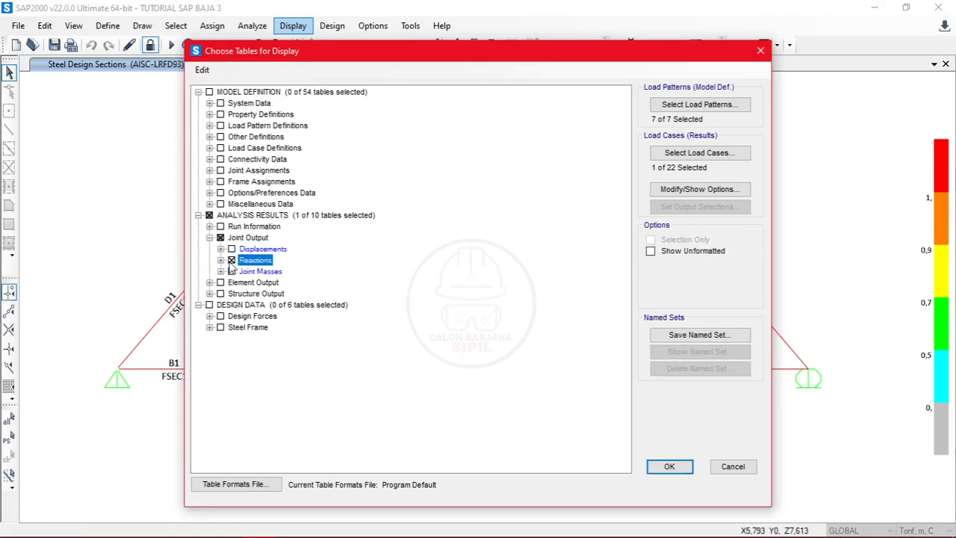
{"action": "left_click", "coordinate": [221, 260]}
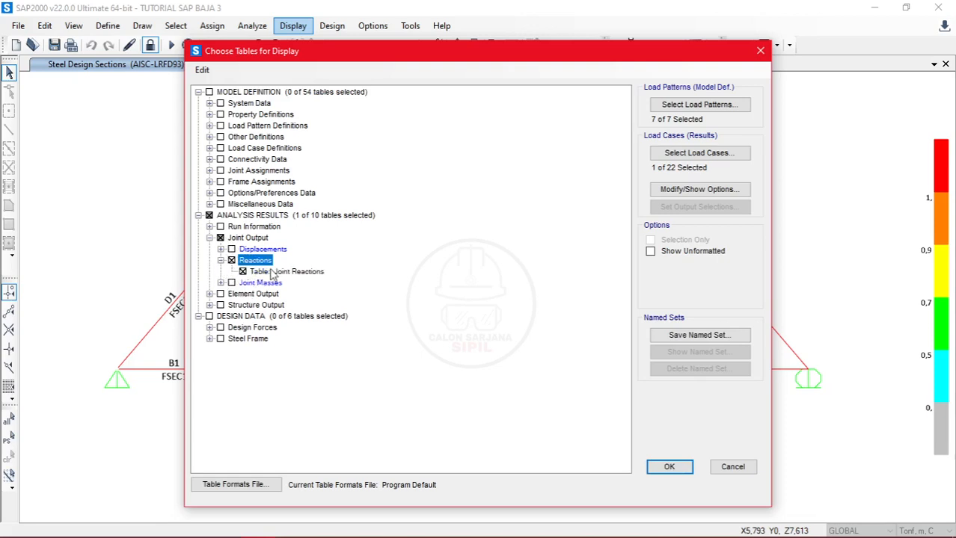
{"action": "left_click", "coordinate": [210, 294]}
{"action": "left_click", "coordinate": [221, 305]}
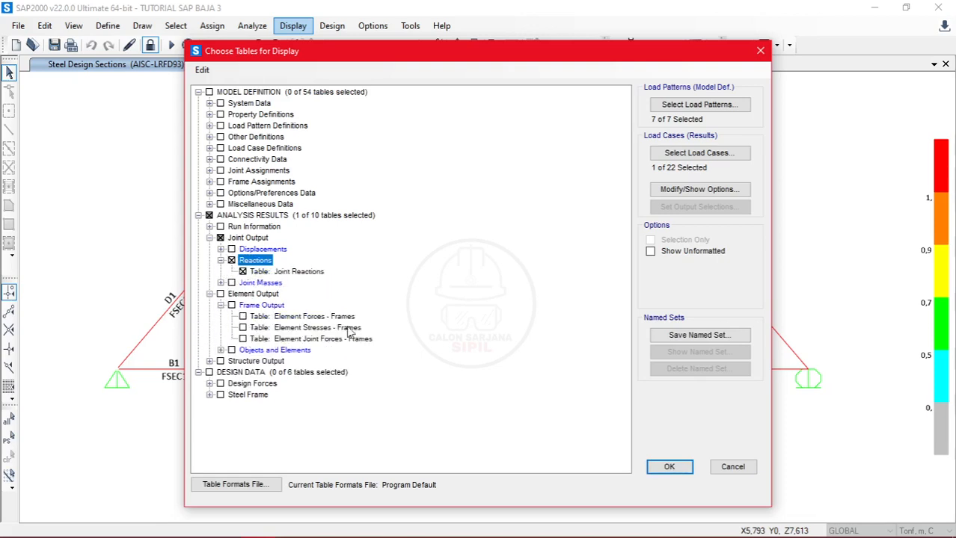
{"action": "left_click", "coordinate": [242, 317]}
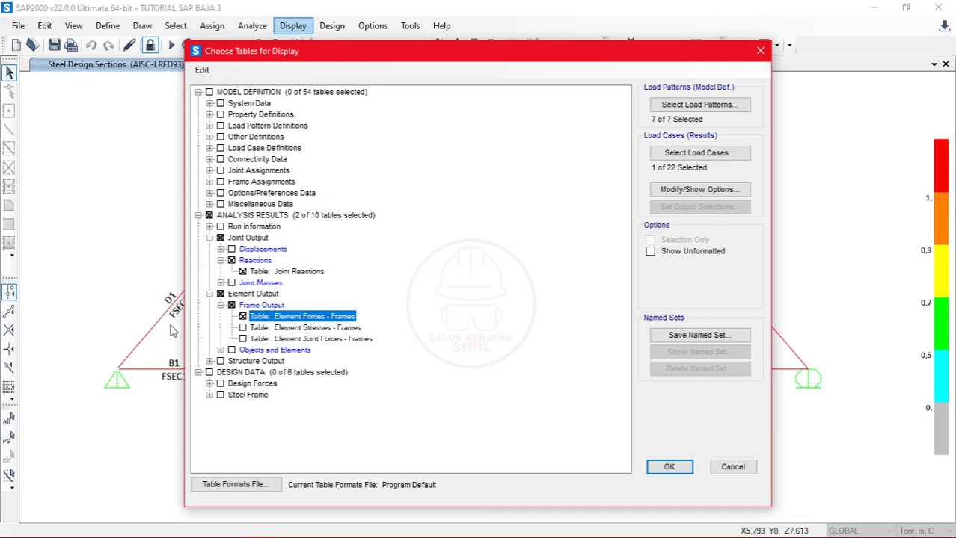
Add the Steel Design 2 - PMM Details - AISC-LRFD93 table from the steel detail data to the tables for display
{"action": "left_click", "coordinate": [209, 384]}
{"action": "left_click", "coordinate": [210, 384]}
{"action": "left_click", "coordinate": [210, 395]}
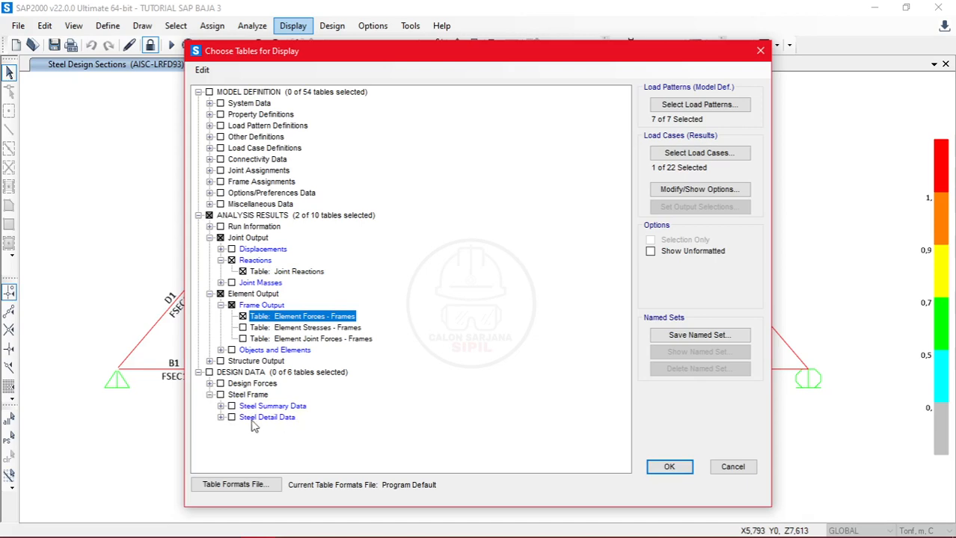
{"action": "left_click", "coordinate": [220, 417]}
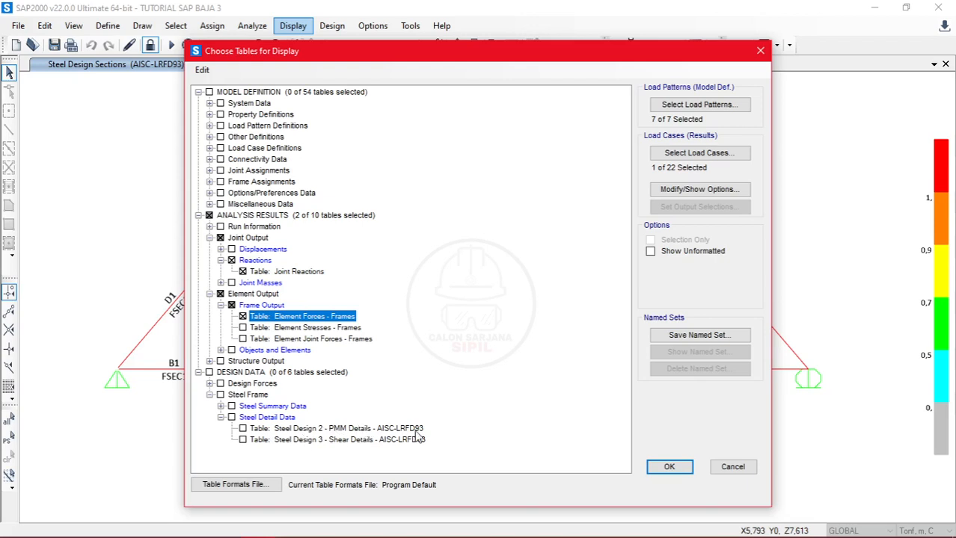
{"action": "left_click", "coordinate": [243, 430]}
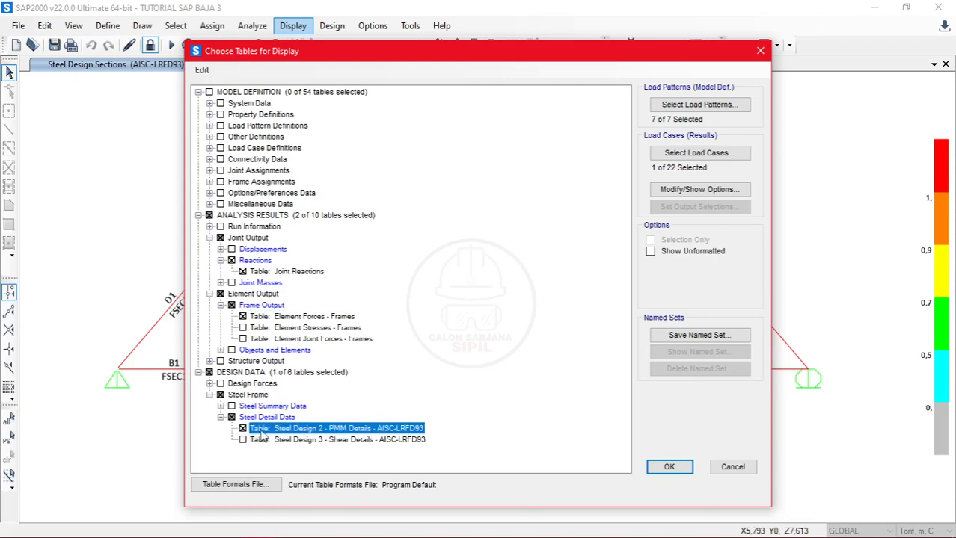
Keep COMB1 as the selected output case and display the chosen result tables
{"action": "left_click", "coordinate": [695, 154]}
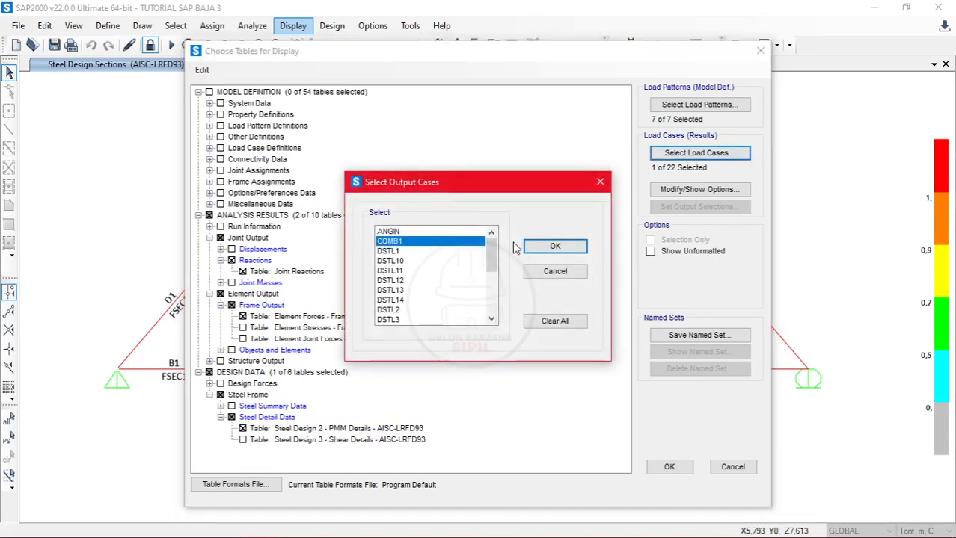
{"action": "left_click", "coordinate": [557, 246]}
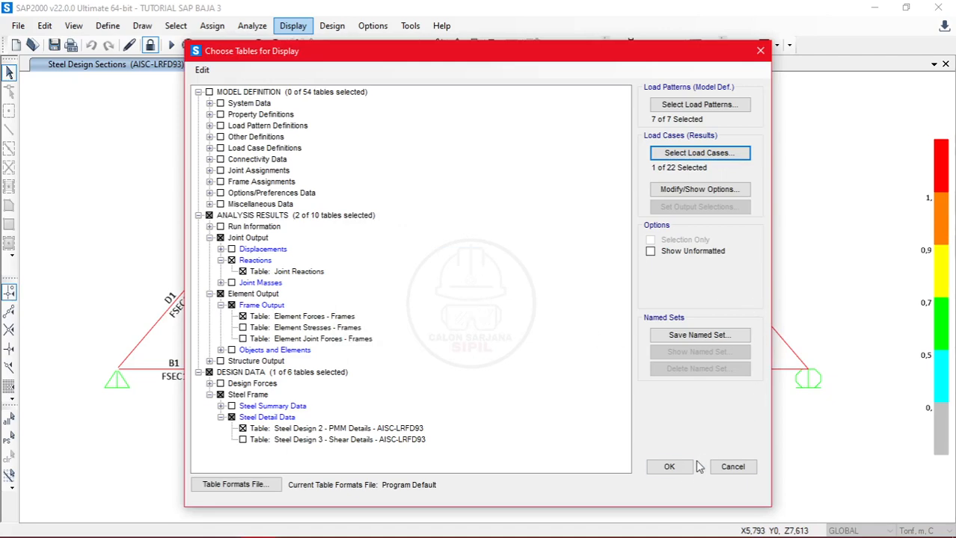
{"action": "left_click", "coordinate": [669, 466]}
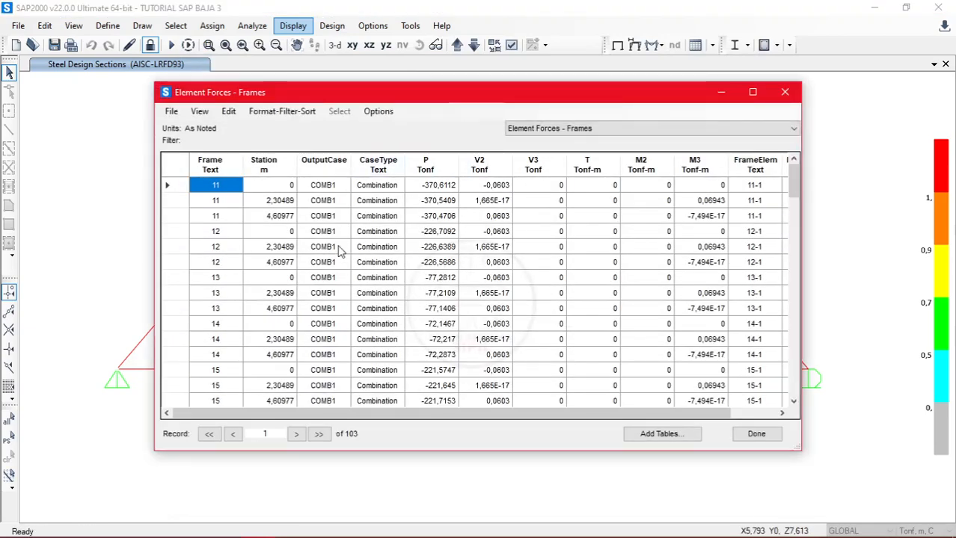
View the Joint Reactions table and switch to the Steel Design 2 - PMM Details - AISC-LRFD93 table
{"action": "left_click", "coordinate": [584, 136]}
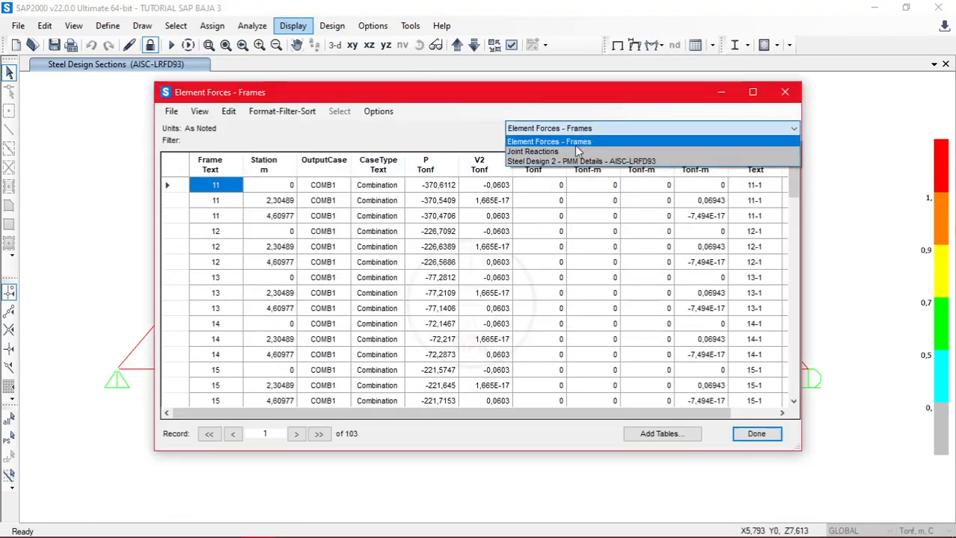
{"action": "left_click", "coordinate": [578, 150]}
{"action": "left_click", "coordinate": [645, 128]}
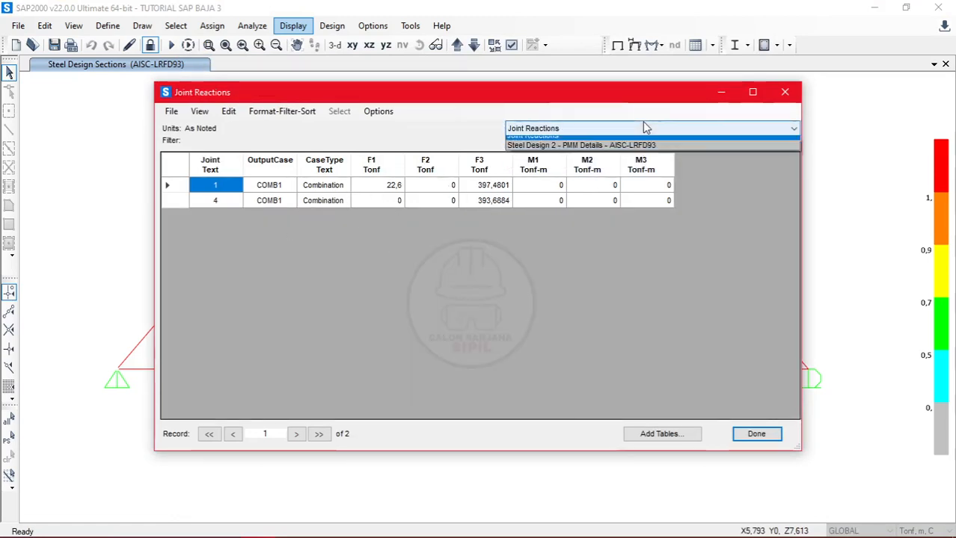
{"action": "left_click", "coordinate": [658, 159]}
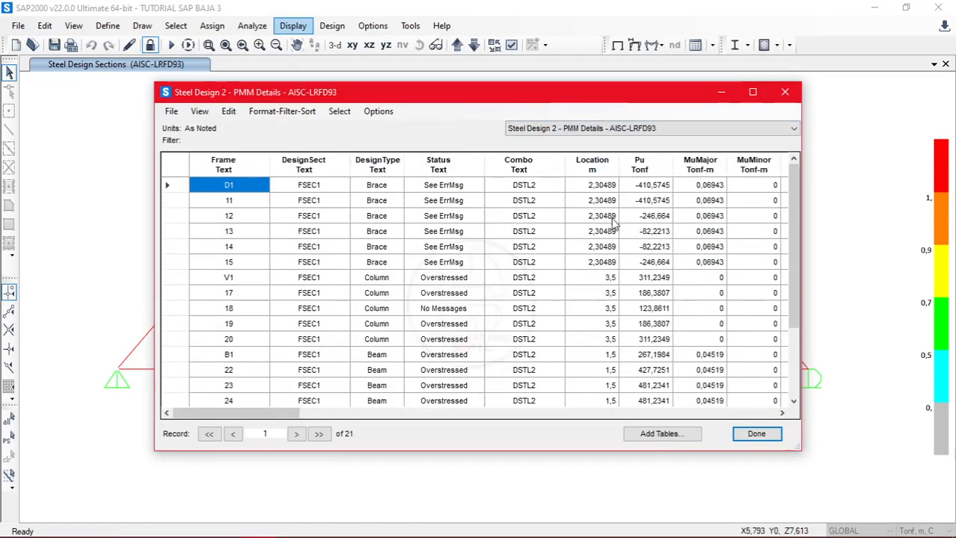
Sort the PMM Details table by Pu in descending order and look through the axial force values
{"action": "left_click_drag", "start_coordinate": [273, 417], "coordinate": [308, 422]}
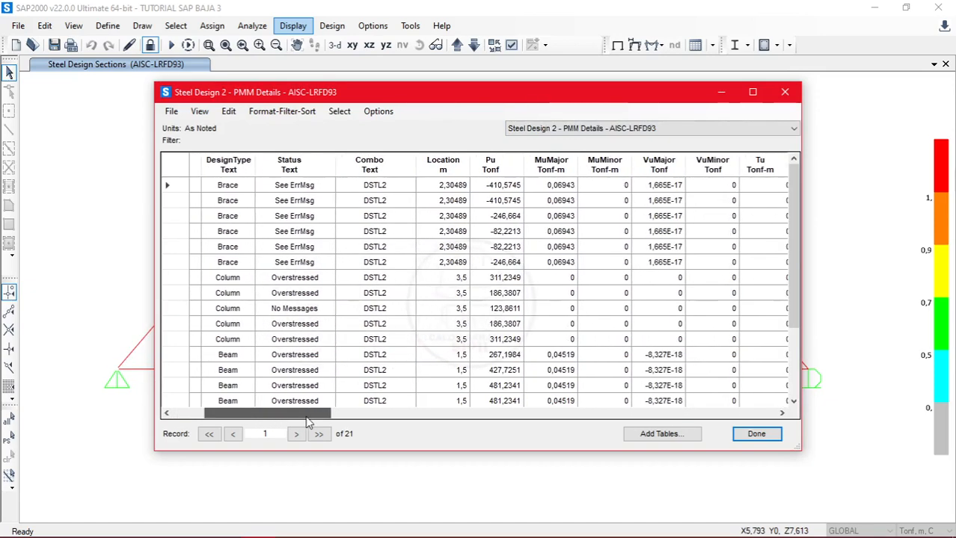
{"action": "left_click", "coordinate": [491, 167]}
{"action": "left_click", "coordinate": [500, 168]}
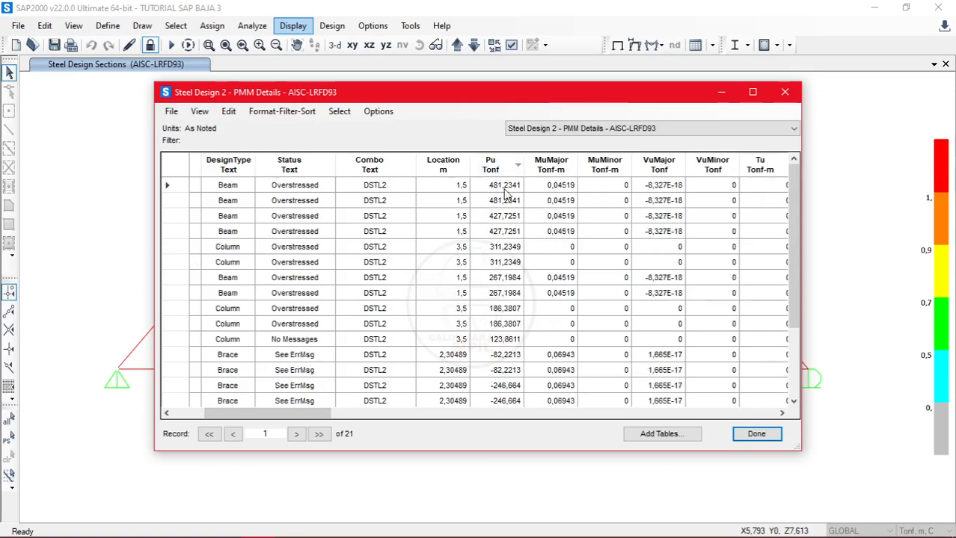
{"action": "left_click_drag", "start_coordinate": [505, 189], "coordinate": [509, 430]}
{"action": "left_click_drag", "start_coordinate": [277, 414], "coordinate": [237, 414]}
Export all displayed result tables to Excel
{"action": "left_click", "coordinate": [172, 111]}
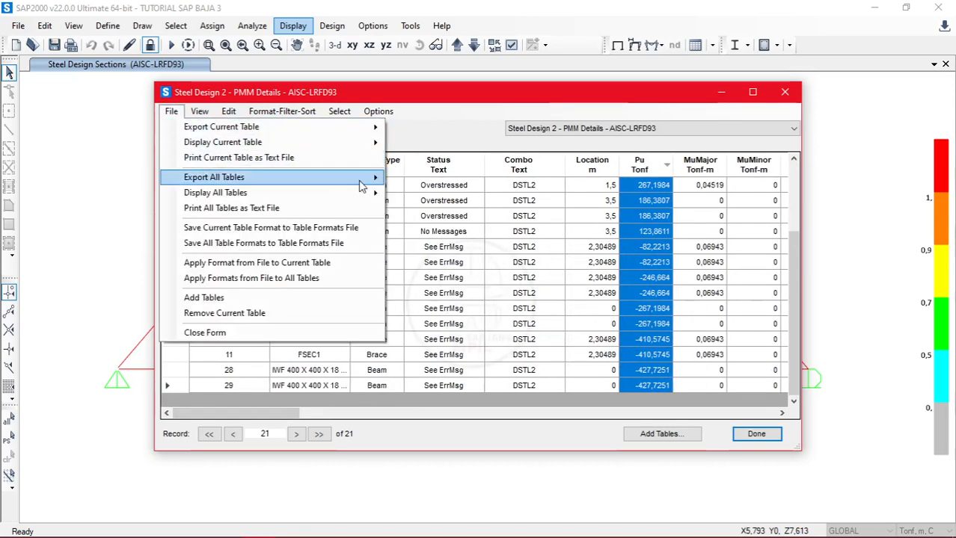
{"action": "mouse_move", "coordinate": [367, 178]}
{"action": "left_click", "coordinate": [409, 184]}
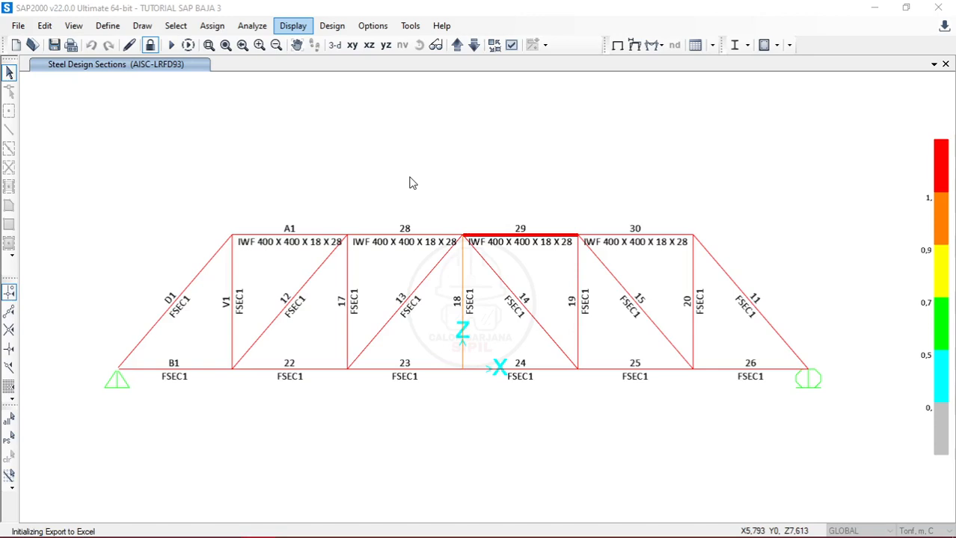
Switch to Excel to review the exported Steel PMM - AISC-LRFD93 sheet, and return to SAP2000 to close the result tables
{"action": "mouse_move", "coordinate": [313, 525]}
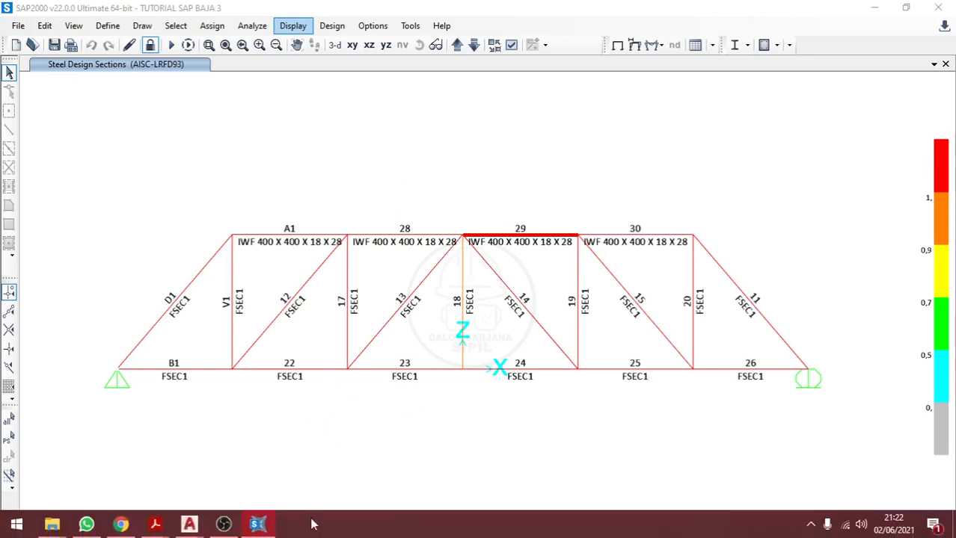
{"action": "mouse_move", "coordinate": [269, 528]}
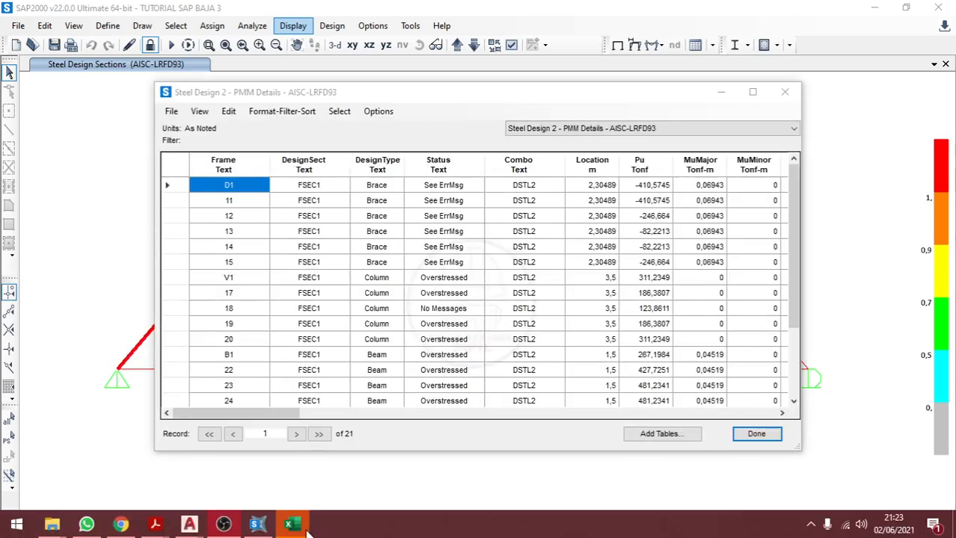
{"action": "left_click", "coordinate": [303, 527]}
{"action": "left_click", "coordinate": [510, 161]}
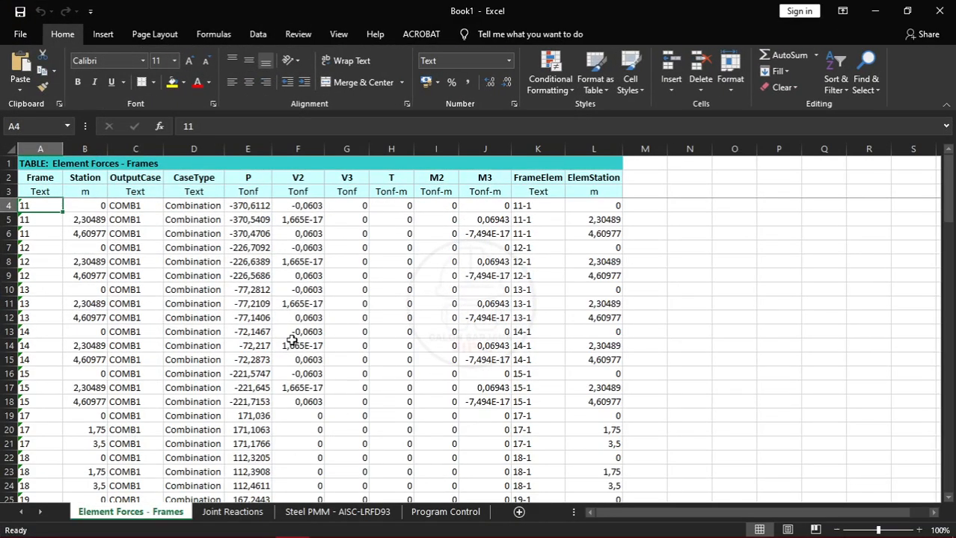
{"action": "left_click", "coordinate": [381, 519]}
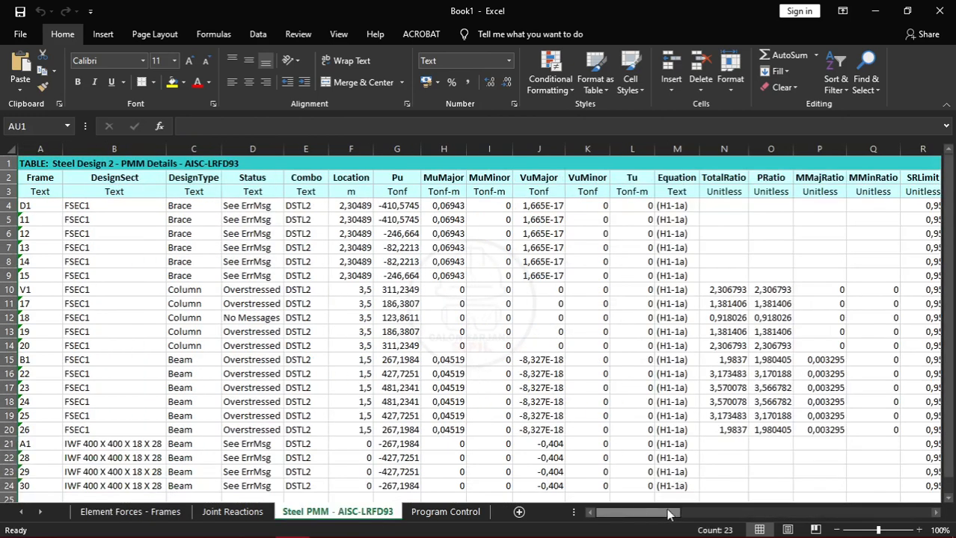
{"action": "left_click_drag", "start_coordinate": [668, 514], "coordinate": [605, 498]}
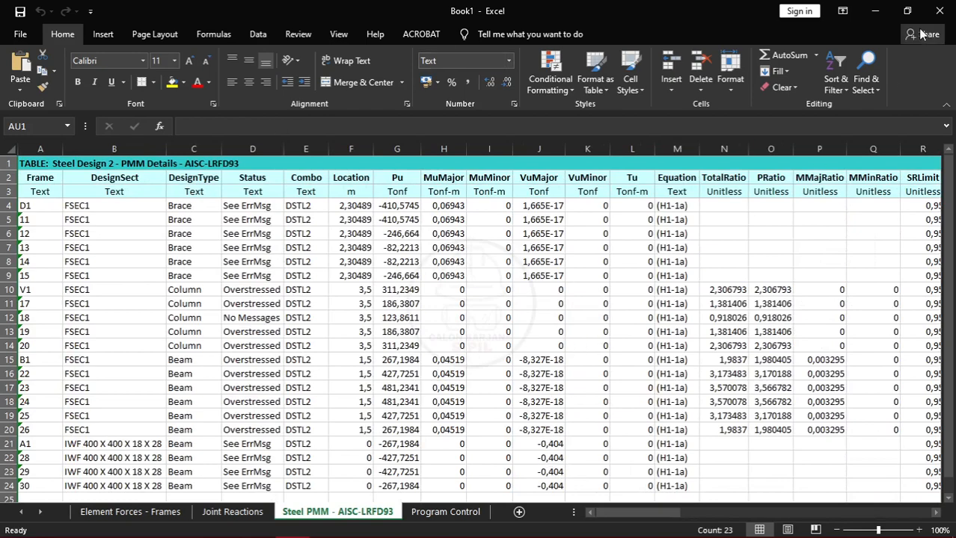
{"action": "left_click", "coordinate": [875, 11]}
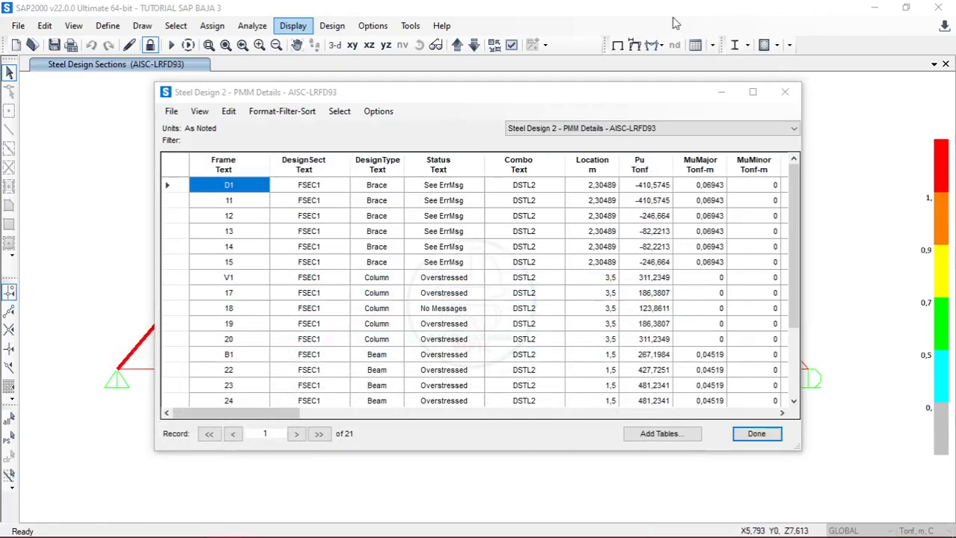
{"action": "left_click", "coordinate": [757, 435]}
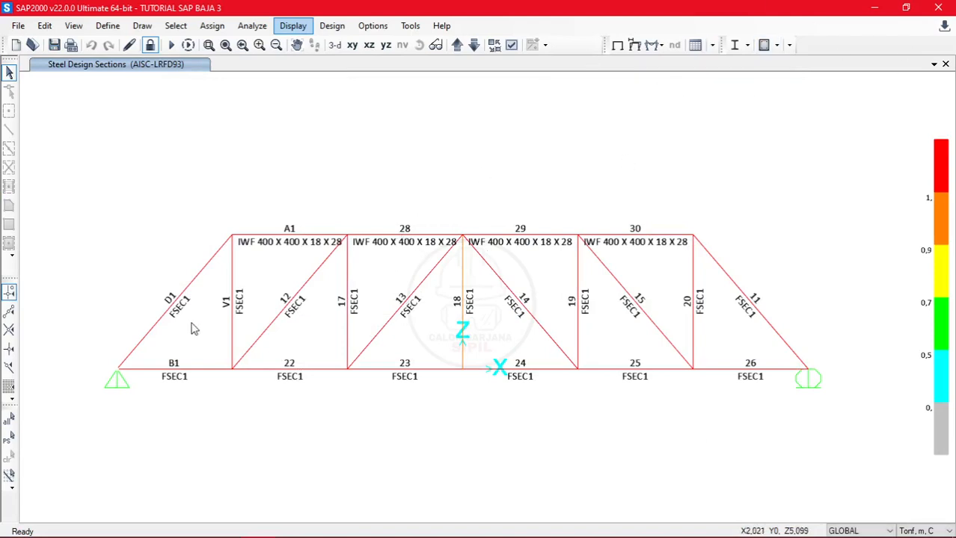
Open the steel stress check information of top chord member 28 and look through its load combination results
{"action": "right_click", "coordinate": [380, 239]}
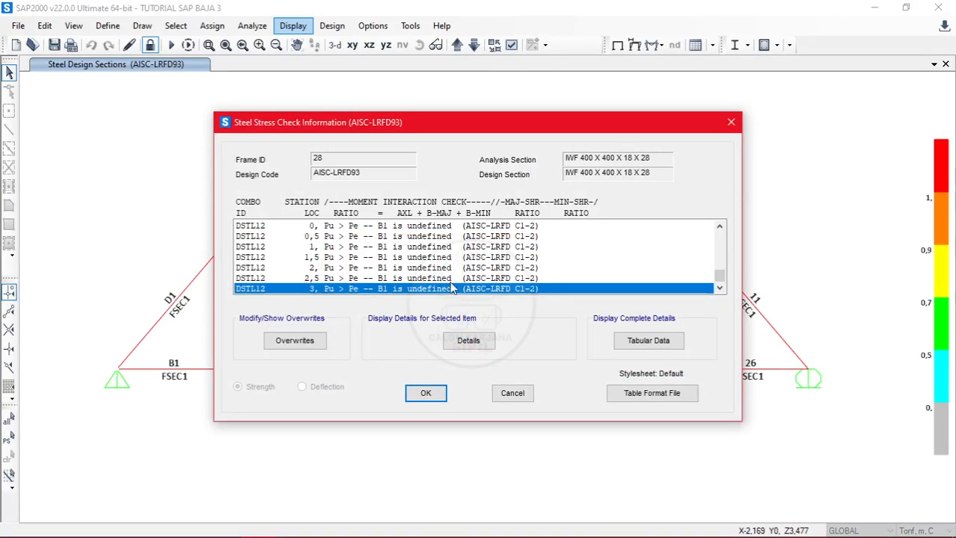
{"action": "scroll", "coordinate": [428, 257], "scroll_direction": "up", "scroll_amount": 14}
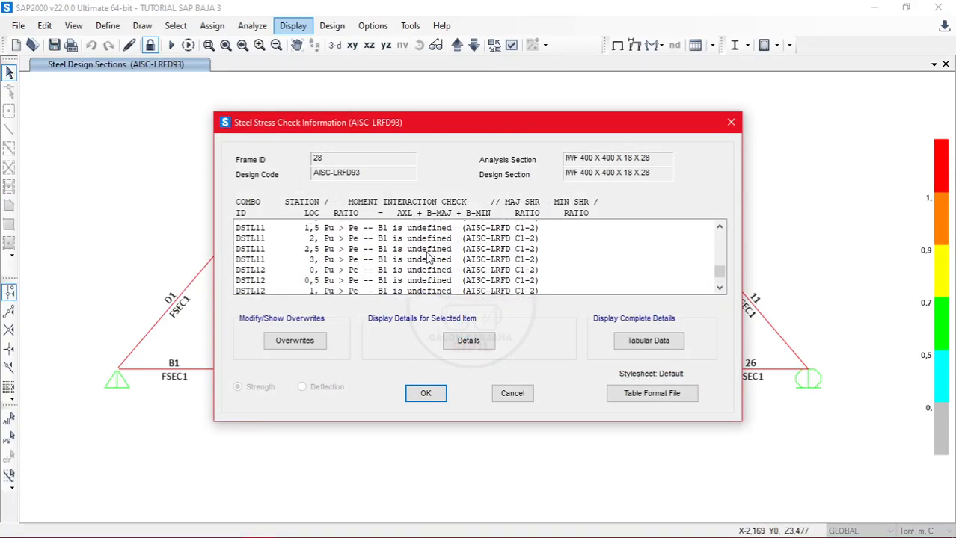
{"action": "scroll", "coordinate": [429, 256], "scroll_direction": "up", "scroll_amount": 6}
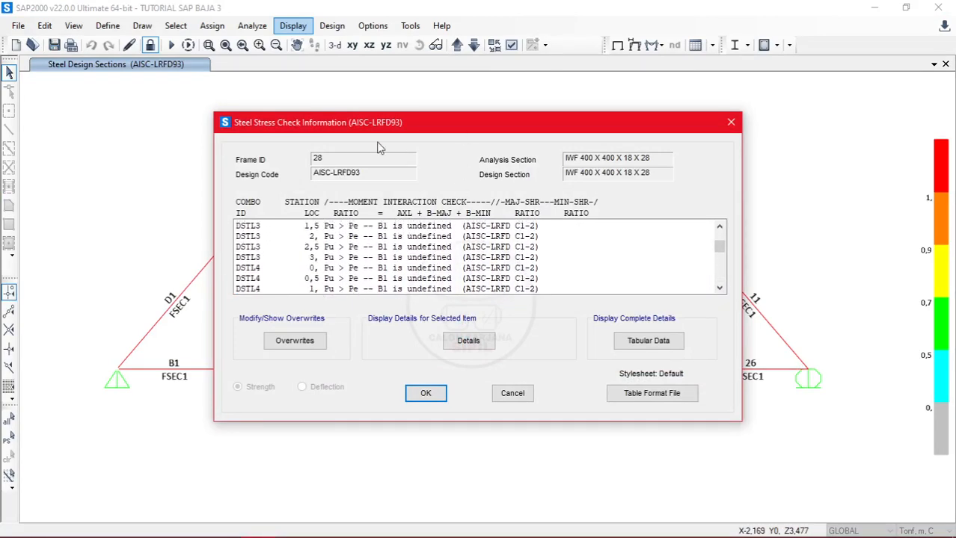
{"action": "left_click_drag", "start_coordinate": [369, 123], "coordinate": [401, 126]}
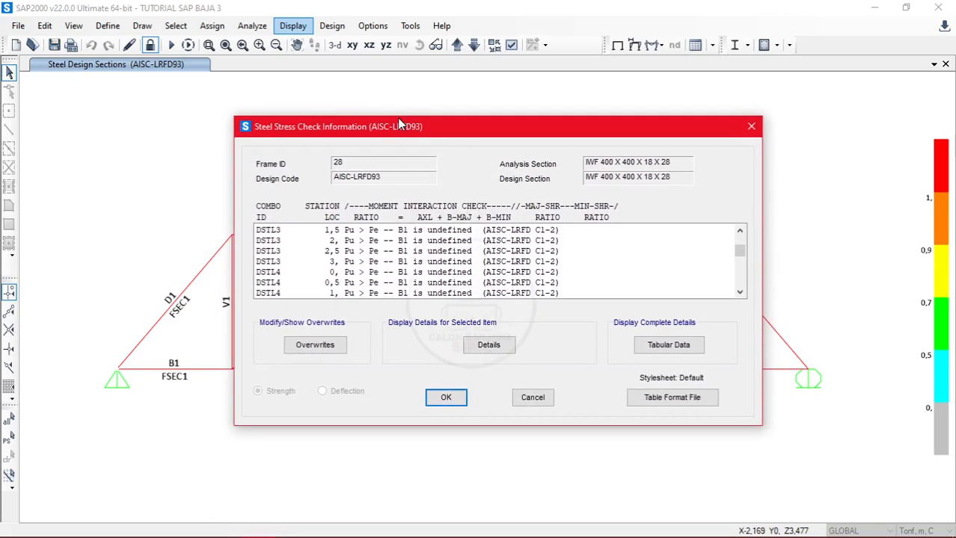
{"action": "scroll", "coordinate": [433, 255], "scroll_direction": "down", "scroll_amount": 20}
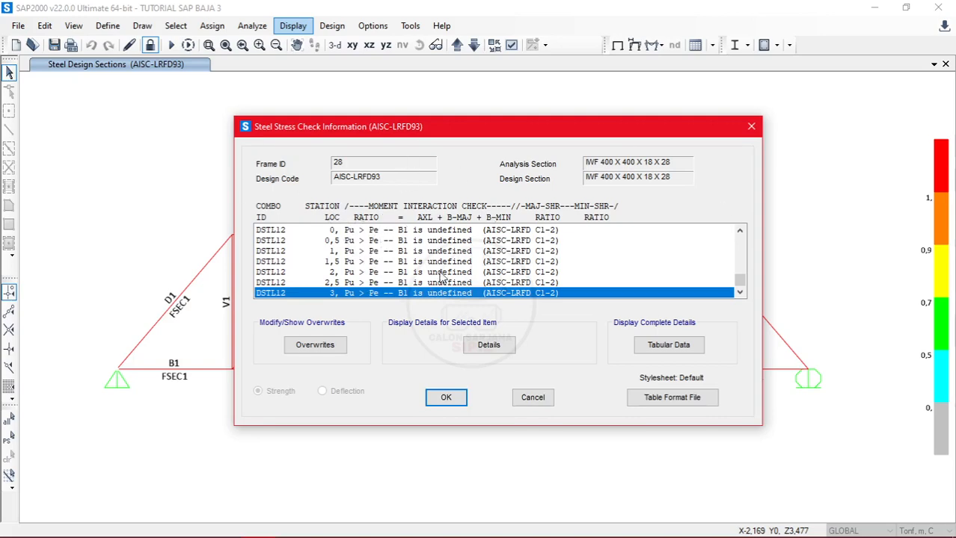
Open the detailed stress check data for combination DSTL12 at station 3 and read the design messages
{"action": "left_click", "coordinate": [493, 349]}
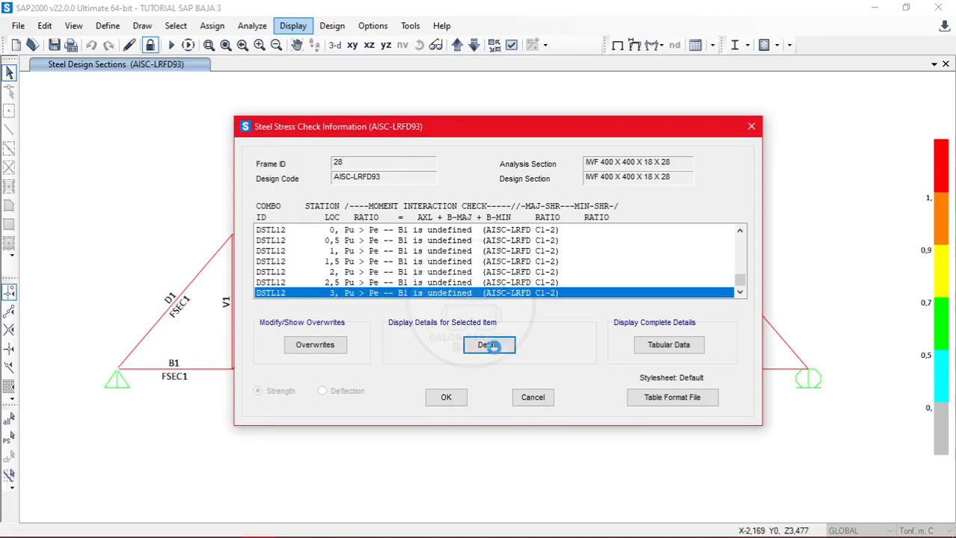
{"action": "scroll", "coordinate": [425, 276], "scroll_direction": "down", "scroll_amount": 6}
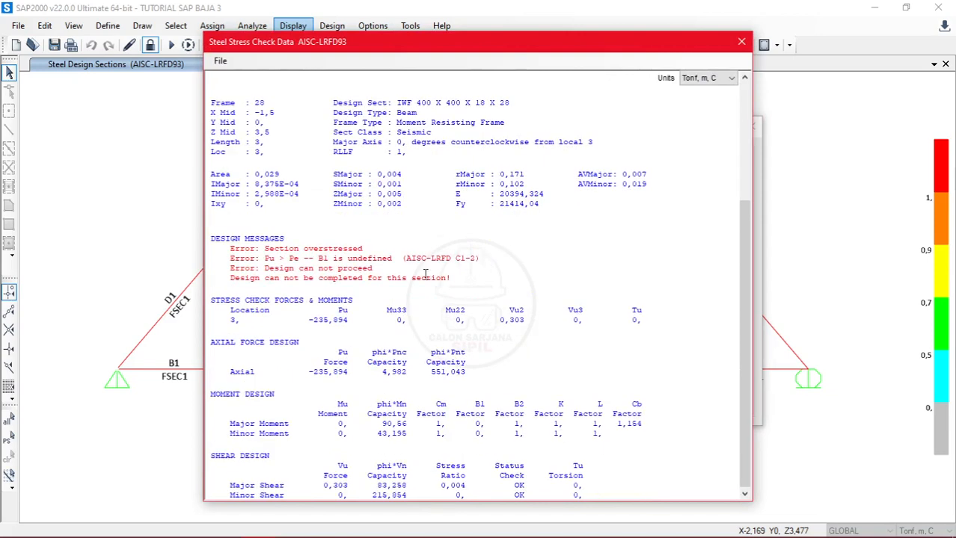
{"action": "left_click_drag", "start_coordinate": [259, 251], "coordinate": [421, 245]}
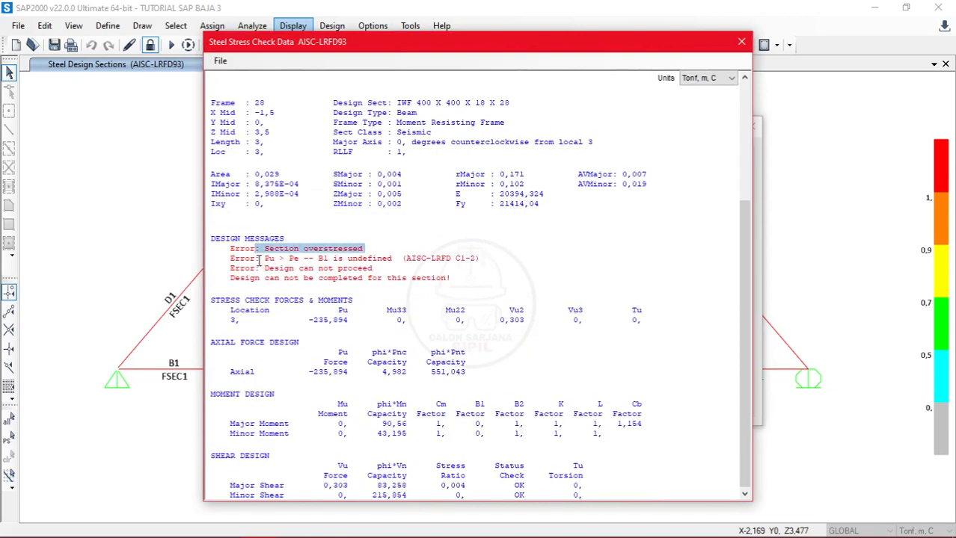
{"action": "left_click_drag", "start_coordinate": [259, 260], "coordinate": [396, 254]}
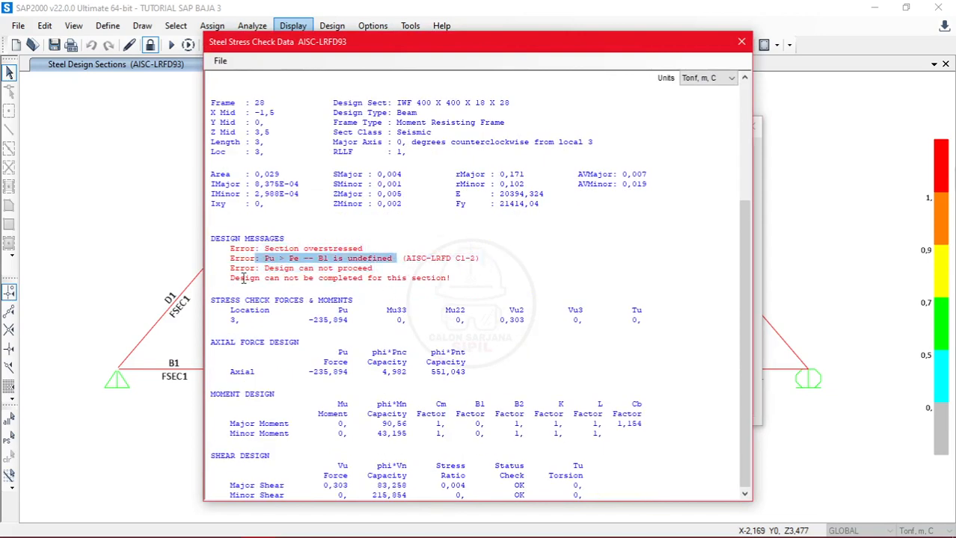
{"action": "left_click_drag", "start_coordinate": [243, 279], "coordinate": [407, 273]}
{"action": "left_click_drag", "start_coordinate": [257, 268], "coordinate": [397, 271]}
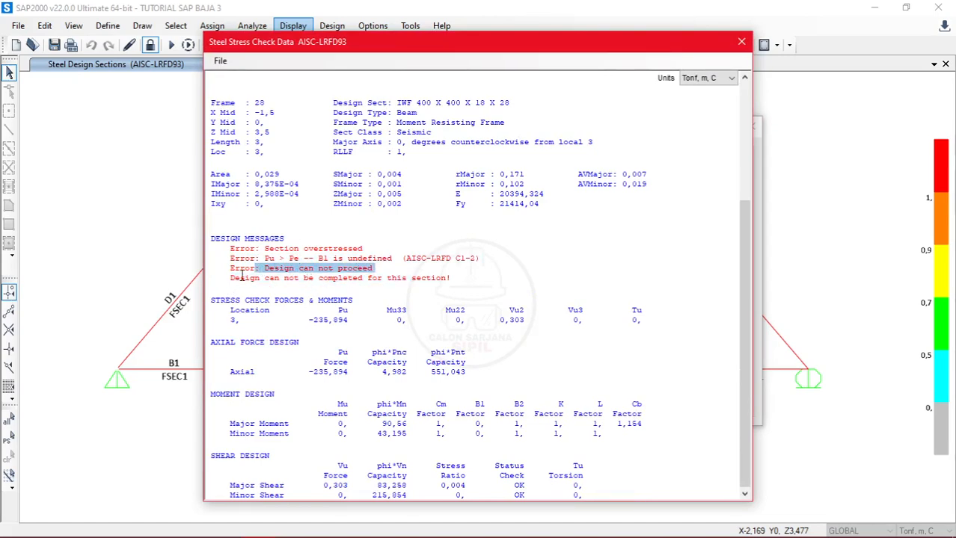
{"action": "left_click_drag", "start_coordinate": [228, 278], "coordinate": [494, 278]}
Examine member 28's design section, section properties and stress check forces in the detailed report, and close the report
{"action": "scroll", "coordinate": [500, 257], "scroll_direction": "up", "scroll_amount": 5}
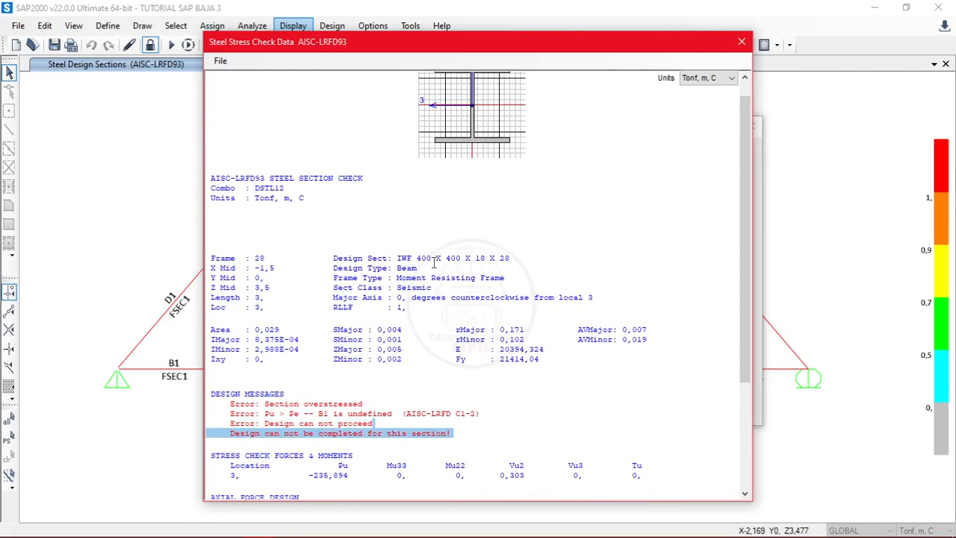
{"action": "left_click", "coordinate": [399, 258]}
{"action": "left_click_drag", "start_coordinate": [398, 258], "coordinate": [523, 260]}
{"action": "scroll", "coordinate": [505, 258], "scroll_direction": "down", "scroll_amount": 5}
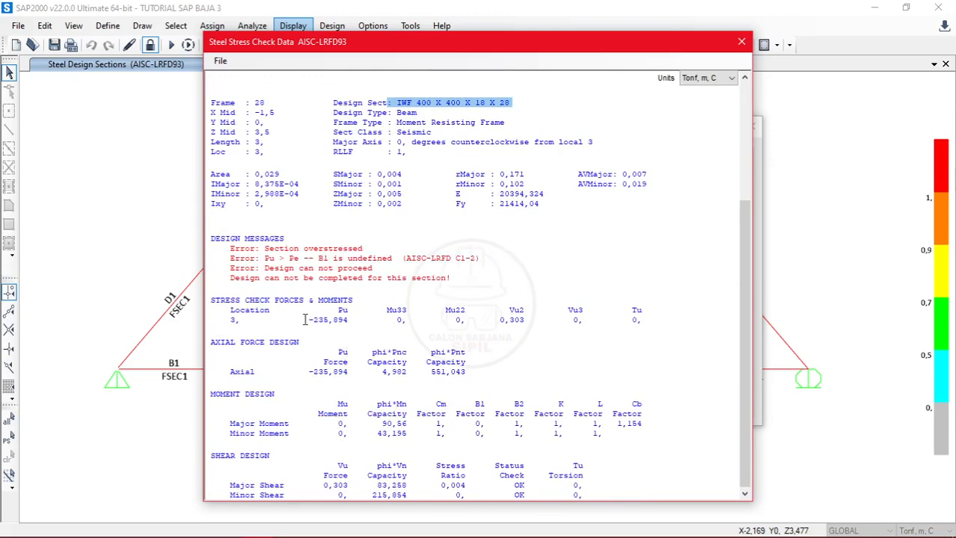
{"action": "scroll", "coordinate": [307, 318], "scroll_direction": "up", "scroll_amount": 4}
{"action": "scroll", "coordinate": [388, 260], "scroll_direction": "down", "scroll_amount": 4}
{"action": "scroll", "coordinate": [387, 263], "scroll_direction": "up", "scroll_amount": 5}
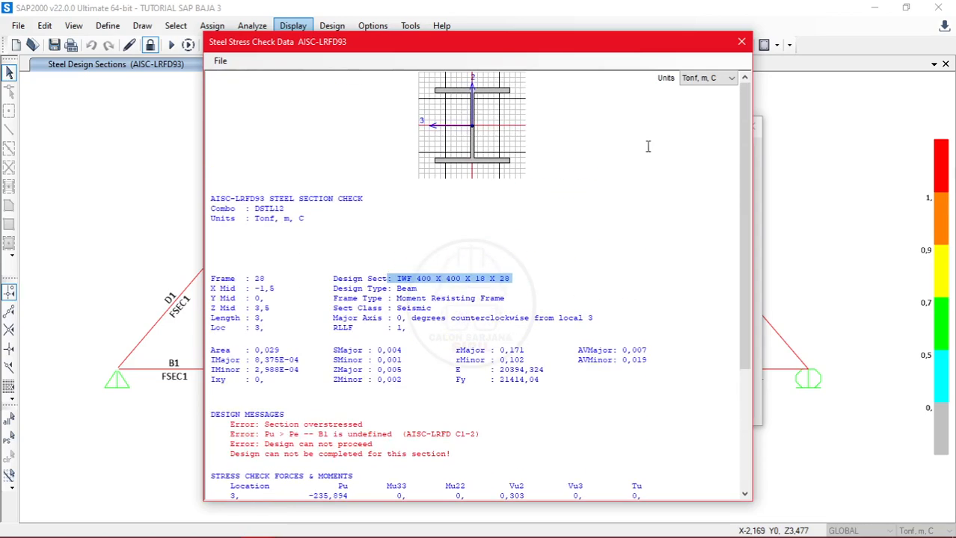
{"action": "left_click", "coordinate": [221, 61]}
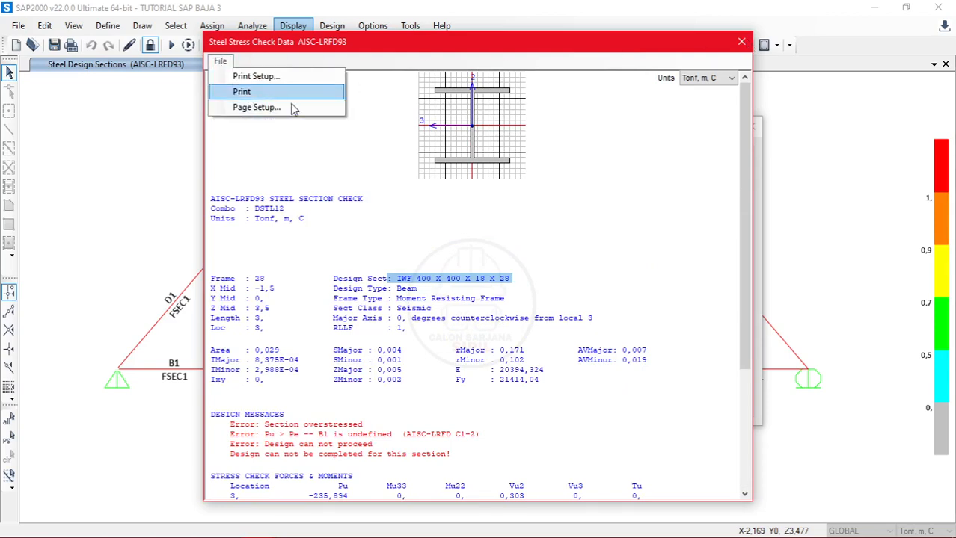
{"action": "left_click", "coordinate": [741, 42]}
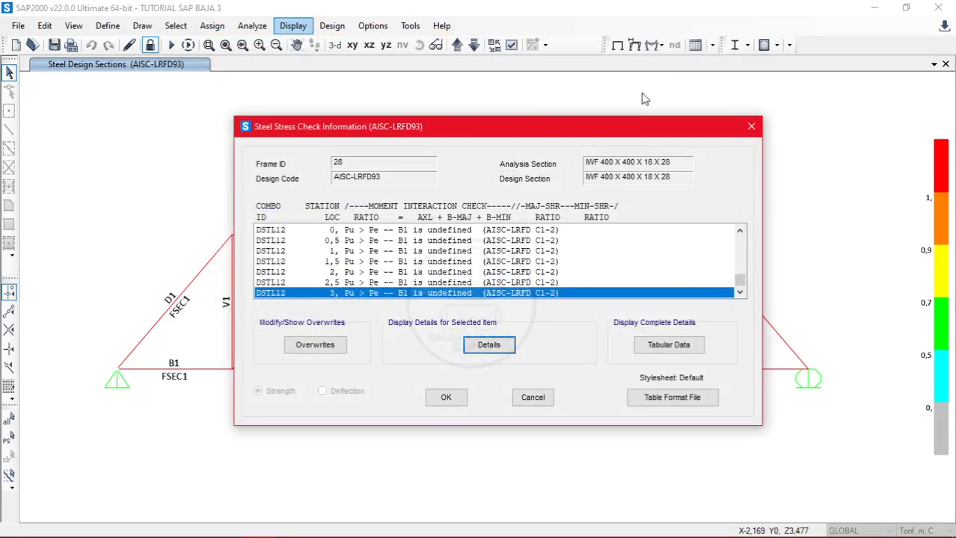
Close member 28's stress check information and turn off viewing of Adobe PDF results in the graphics print setup's printer properties
{"action": "left_click", "coordinate": [750, 127]}
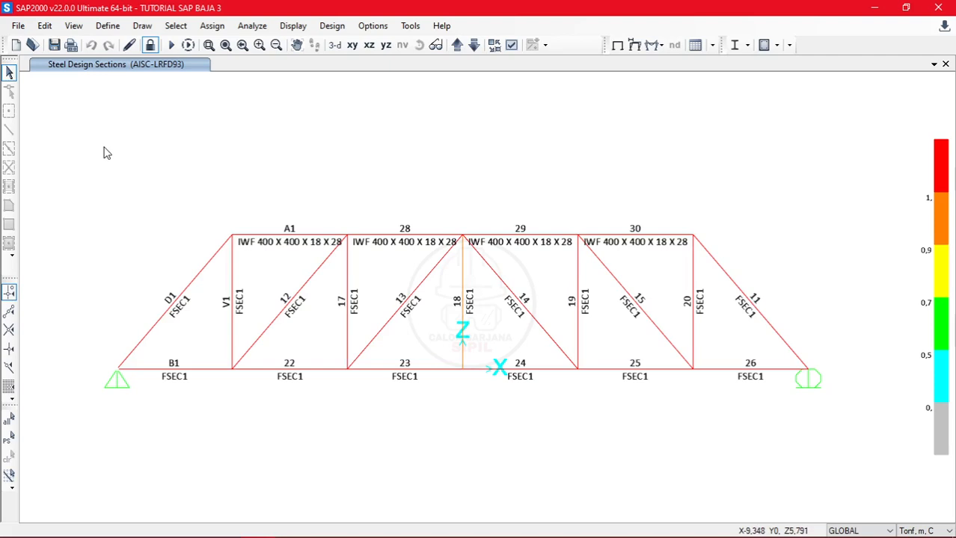
{"action": "left_click", "coordinate": [18, 27]}
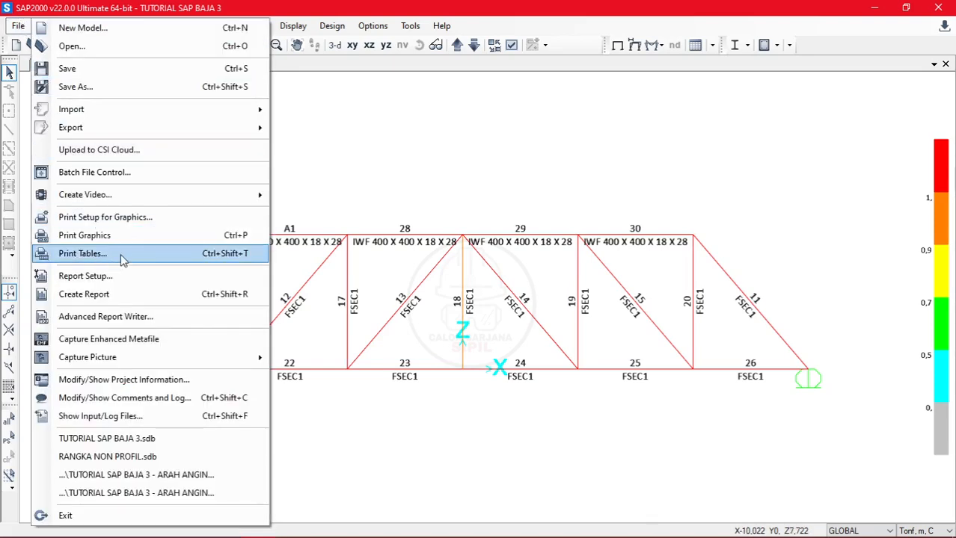
{"action": "left_click", "coordinate": [136, 222]}
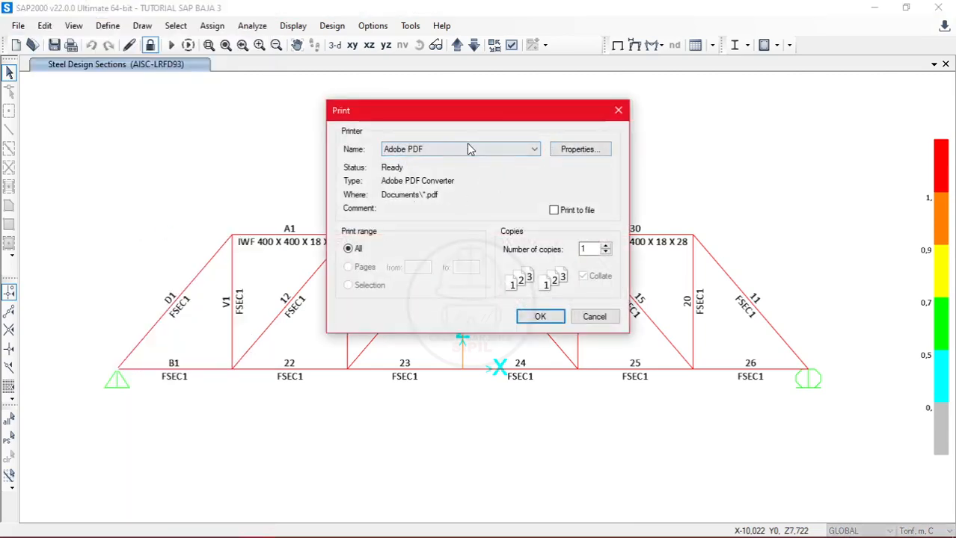
{"action": "left_click", "coordinate": [561, 152]}
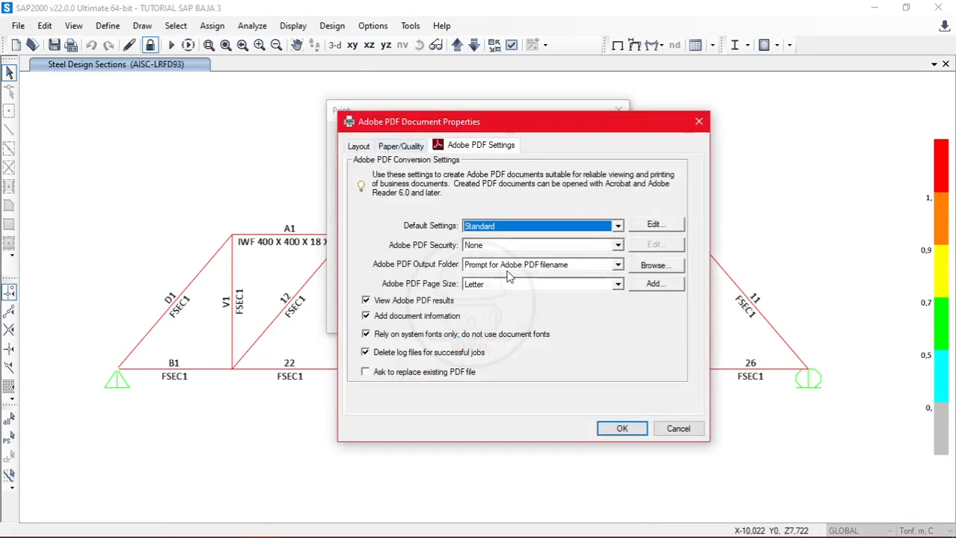
{"action": "left_click", "coordinate": [388, 302]}
Set the Adobe PDF page size to A4
{"action": "left_click", "coordinate": [518, 290]}
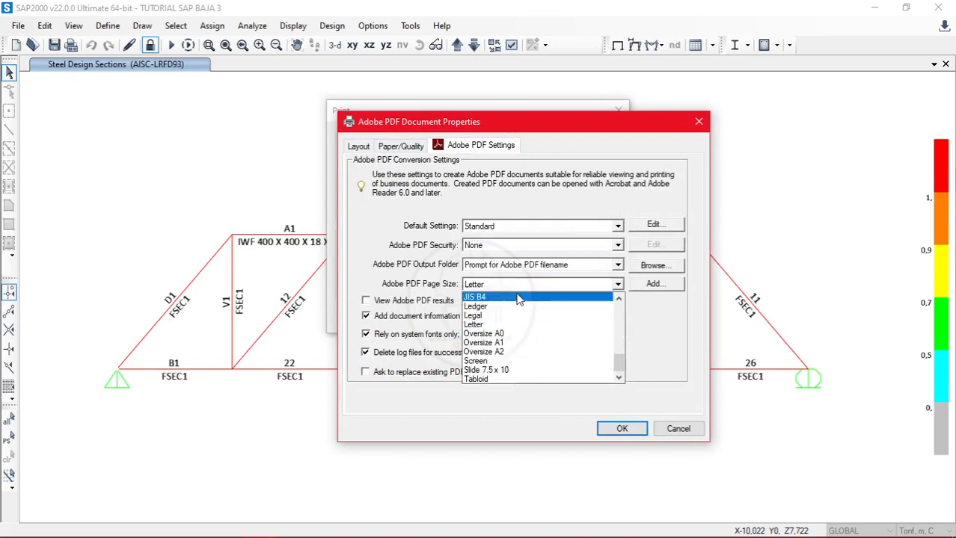
{"action": "scroll", "coordinate": [522, 334], "scroll_direction": "down", "scroll_amount": 5}
{"action": "scroll", "coordinate": [520, 335], "scroll_direction": "up", "scroll_amount": 3}
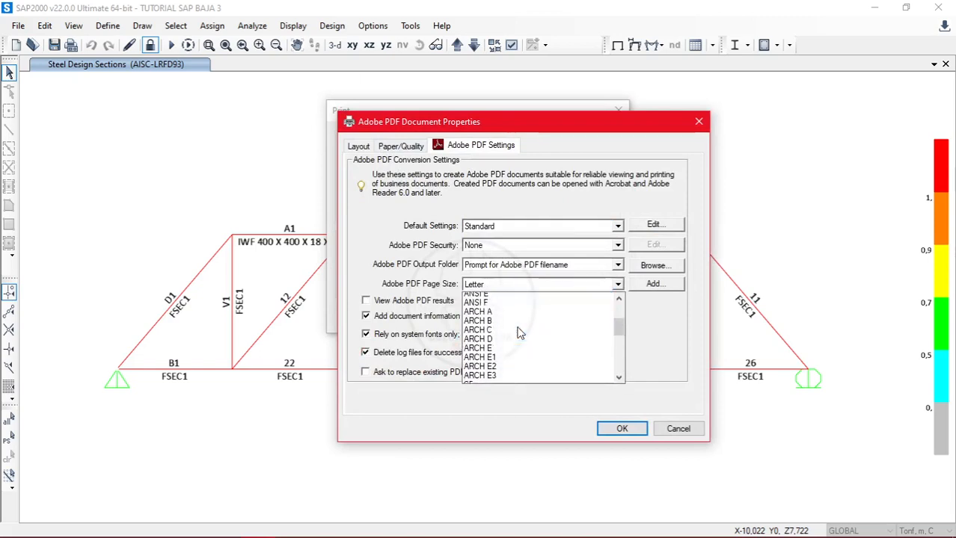
{"action": "scroll", "coordinate": [520, 334], "scroll_direction": "down", "scroll_amount": 5}
{"action": "scroll", "coordinate": [518, 332], "scroll_direction": "up", "scroll_amount": 6}
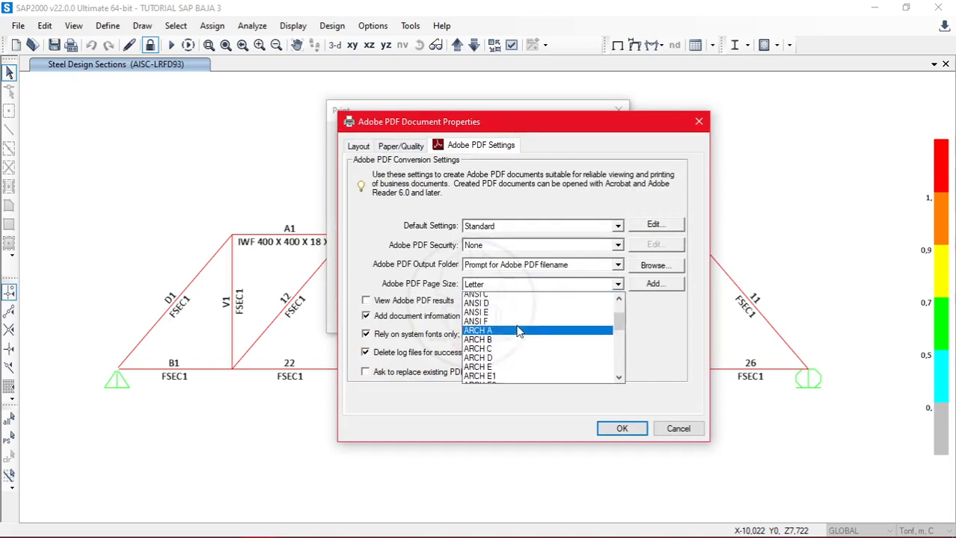
{"action": "scroll", "coordinate": [516, 330], "scroll_direction": "down", "scroll_amount": 2}
{"action": "scroll", "coordinate": [479, 329], "scroll_direction": "up", "scroll_amount": 3}
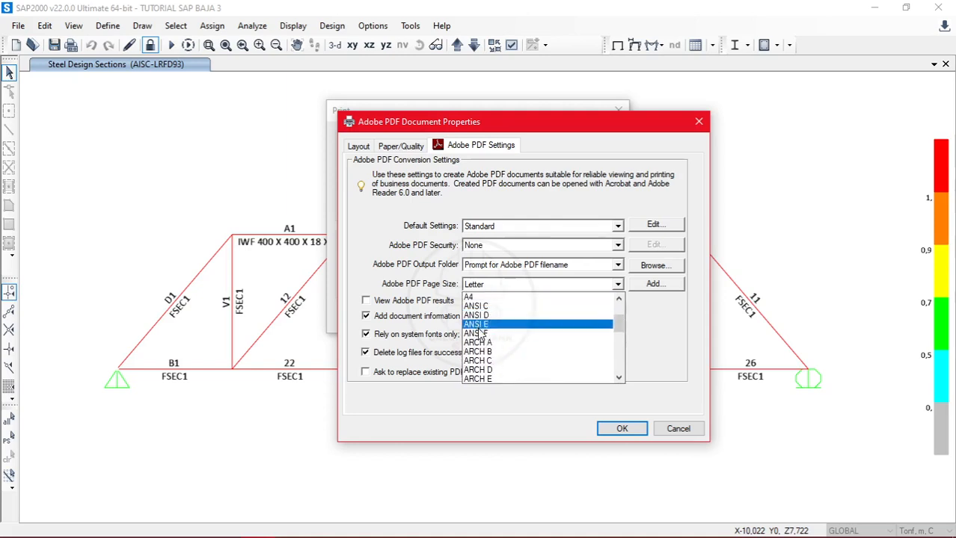
{"action": "left_click", "coordinate": [483, 299]}
Set the page orientation to Landscape and accept the printer properties and print setup
{"action": "left_click", "coordinate": [364, 149]}
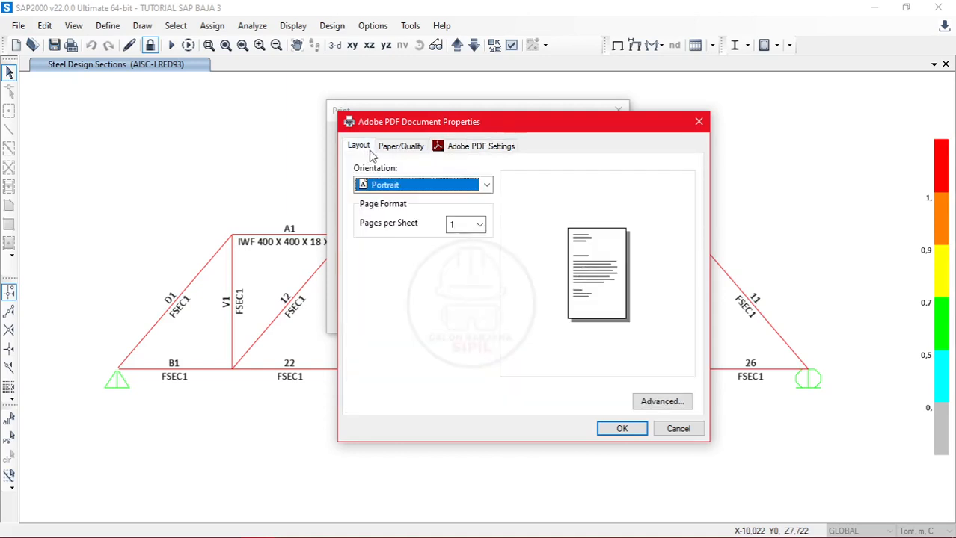
{"action": "left_click", "coordinate": [437, 186]}
{"action": "left_click", "coordinate": [433, 215]}
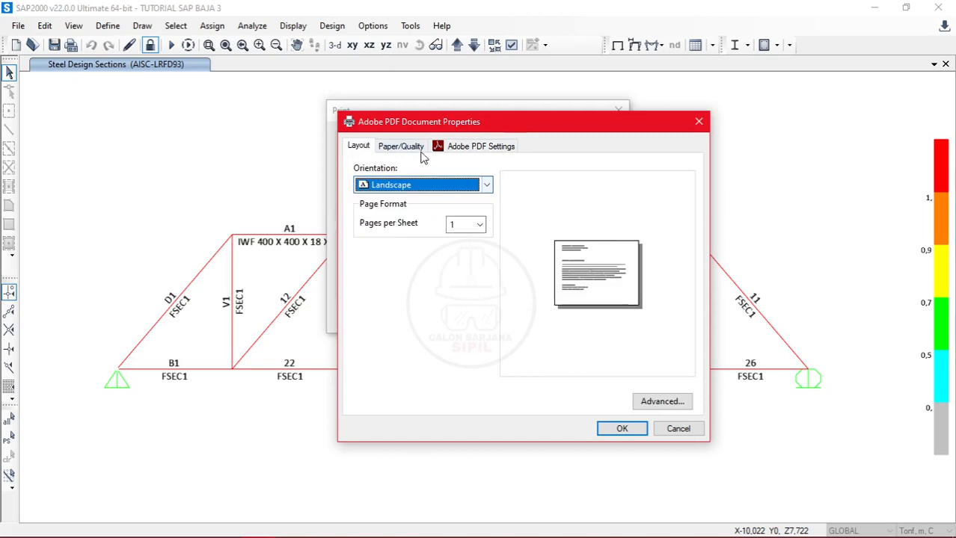
{"action": "left_click", "coordinate": [419, 147]}
{"action": "left_click", "coordinate": [632, 432]}
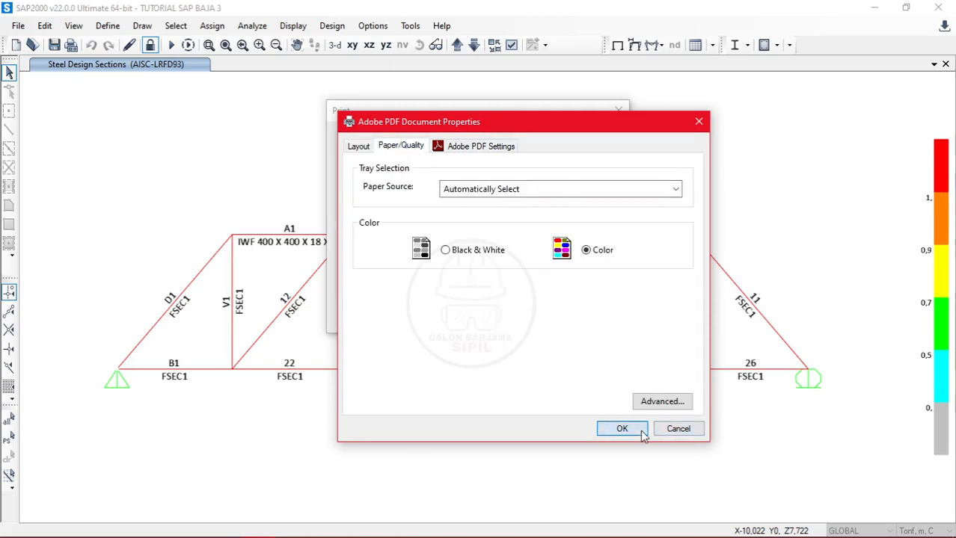
{"action": "left_click", "coordinate": [536, 316]}
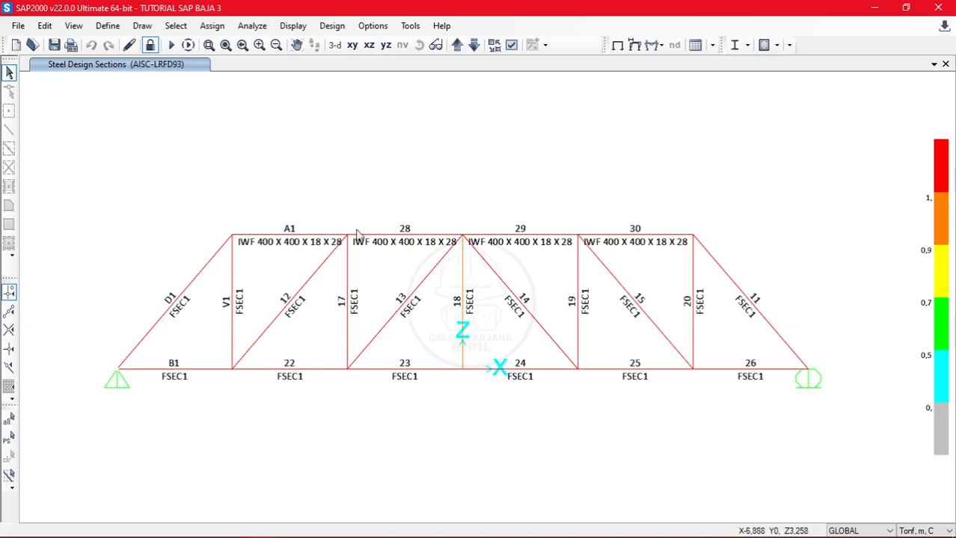
Preview the printed graphics of the steel design sections view at full size down to the colour legend, and close the preview
{"action": "left_click", "coordinate": [72, 45]}
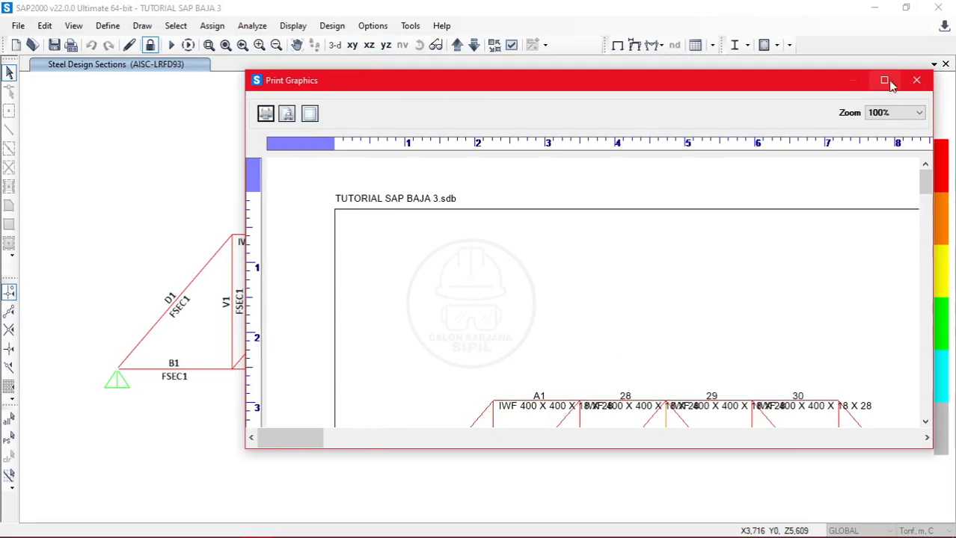
{"action": "left_click", "coordinate": [884, 80]}
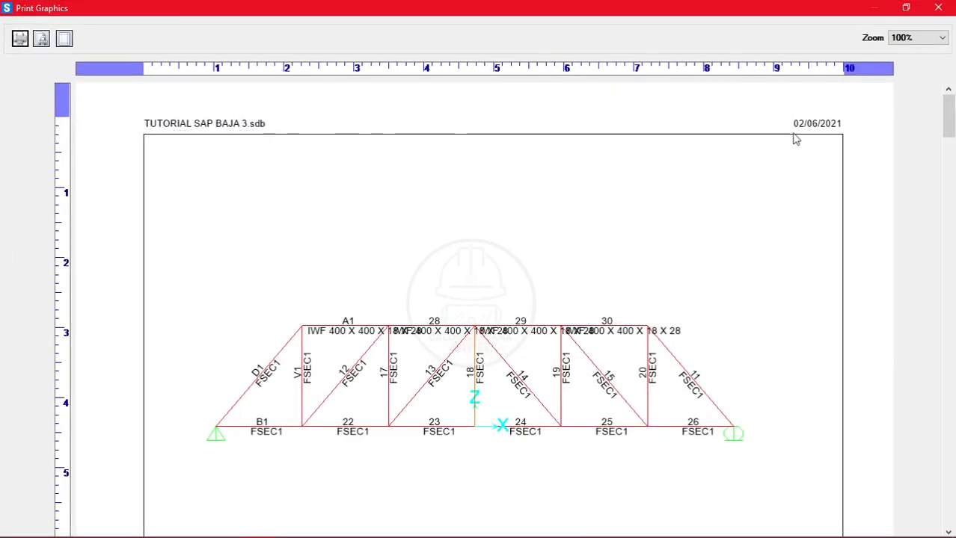
{"action": "left_click_drag", "start_coordinate": [946, 118], "coordinate": [947, 509]}
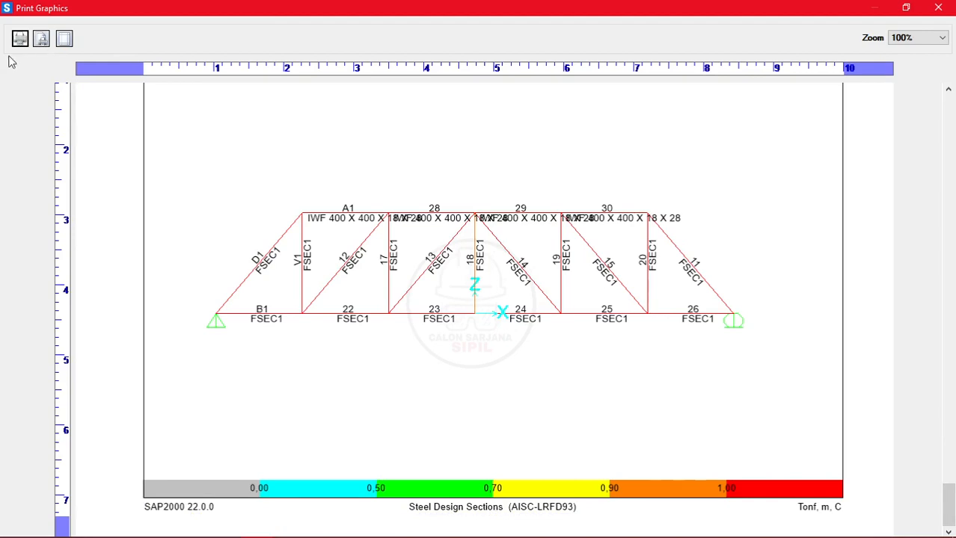
{"action": "left_click", "coordinate": [938, 9]}
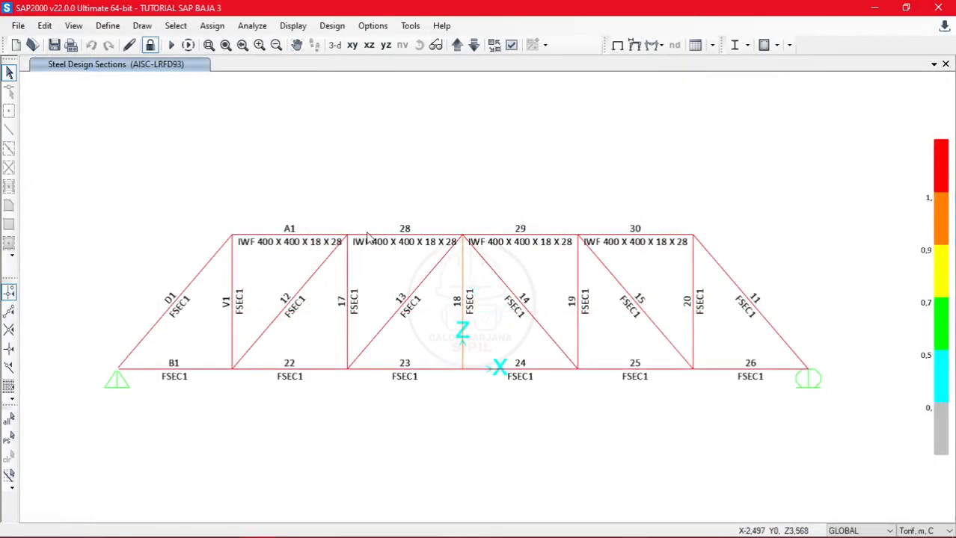